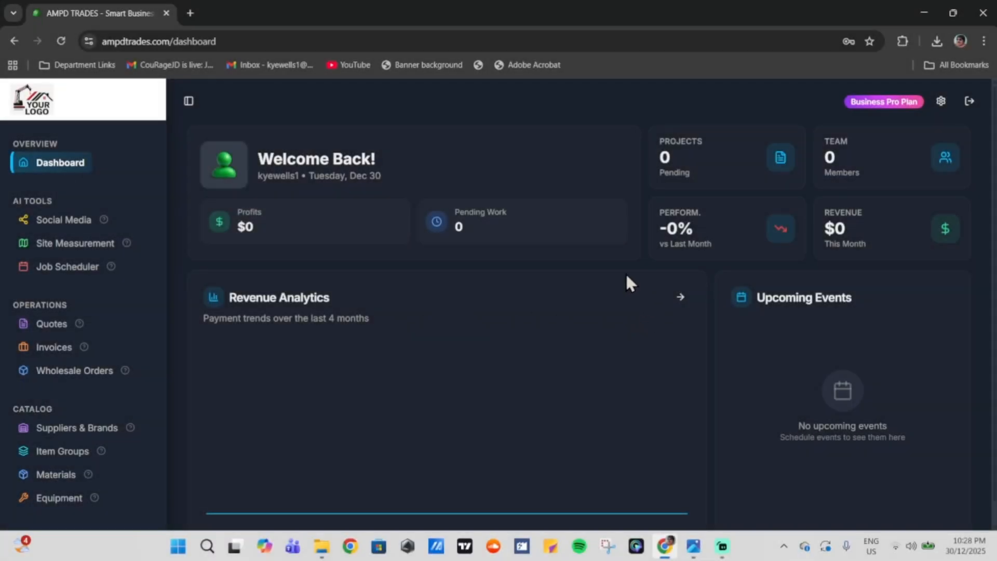
# Step: Scroll down the sidebar to bring Materials under CATALOG into view
pyautogui.scroll(-1, 627, 282)
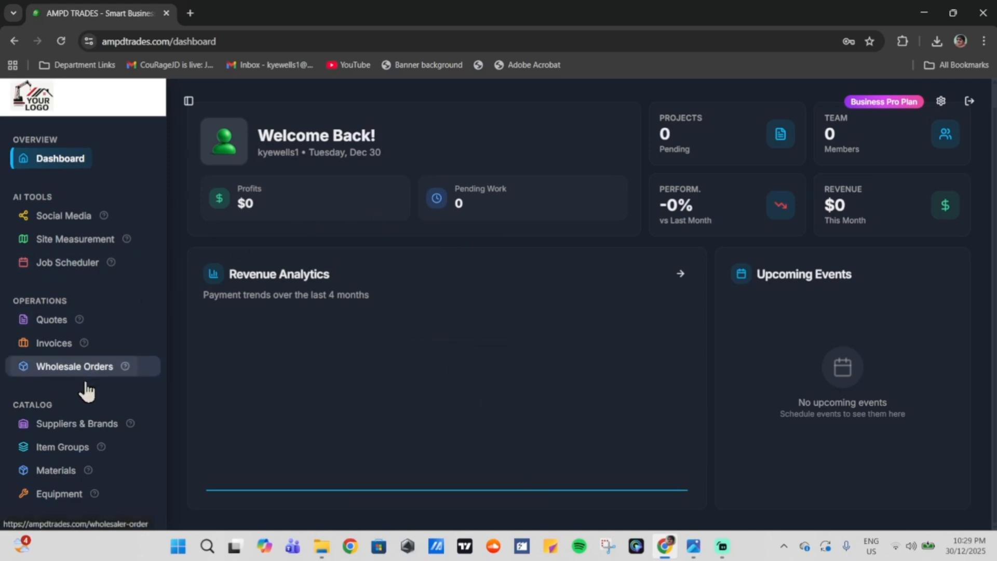
pyautogui.scroll(-2, 85, 391)
pyautogui.click(57, 345)
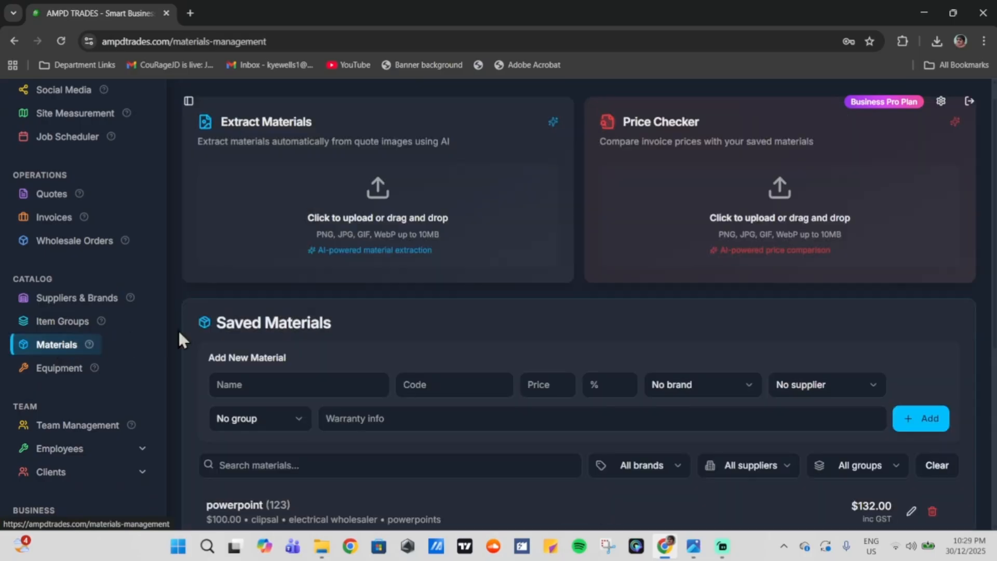
pyautogui.moveTo(317, 120); pyautogui.dragTo(223, 122)
pyautogui.click(364, 127)
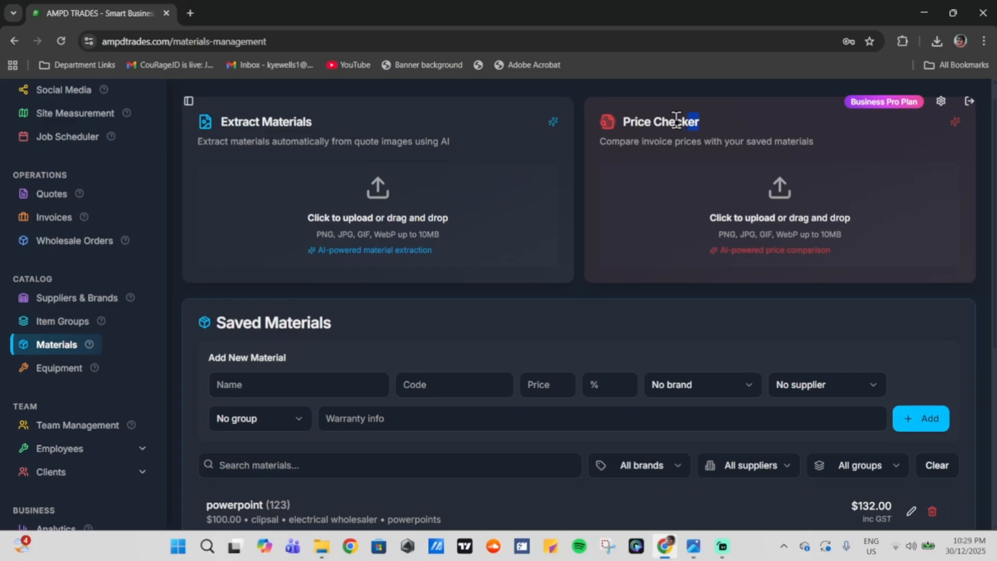
pyautogui.moveTo(699, 123); pyautogui.dragTo(618, 127)
pyautogui.click(744, 126)
pyautogui.moveTo(693, 545)
pyautogui.click(647, 506)
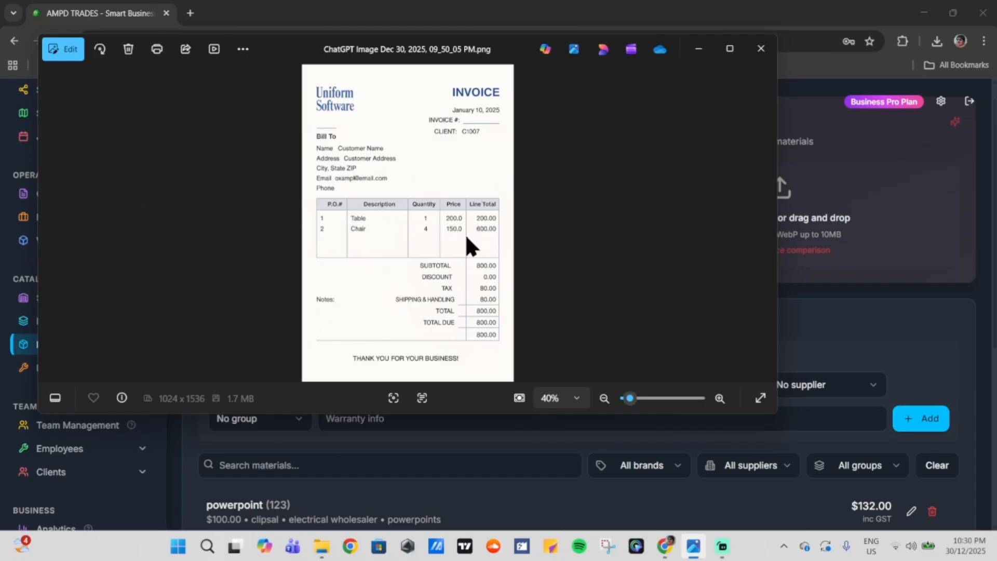
pyautogui.click(698, 49)
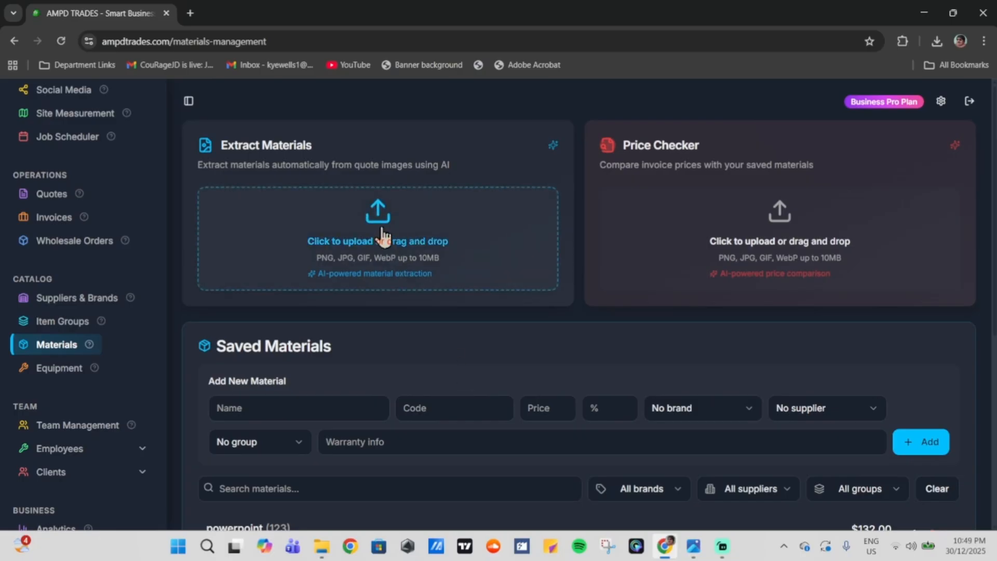
# Step: Upload the invoice image to Extract Materials and dismiss the image processed notice
pyautogui.click(382, 231)
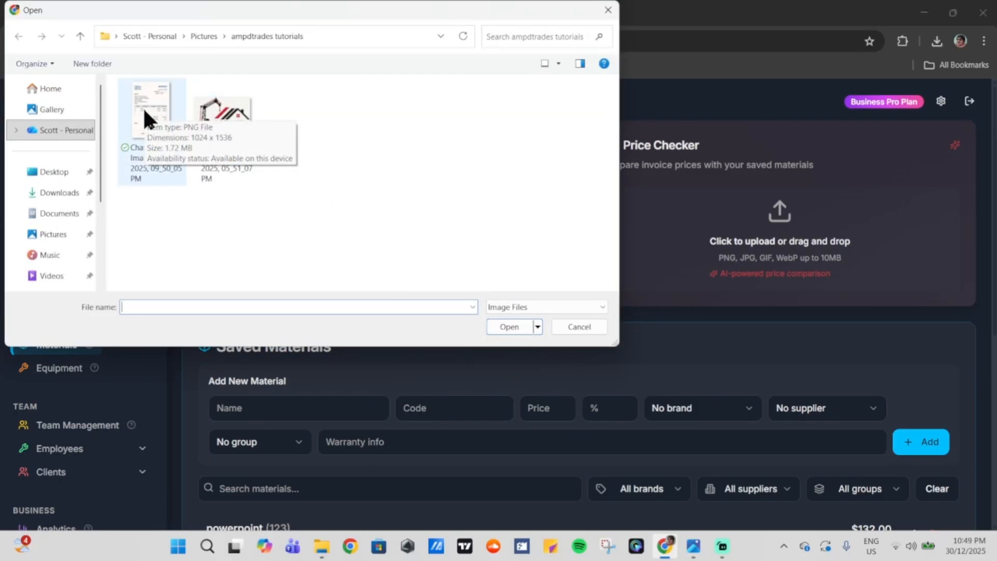
pyautogui.doubleClick(142, 107)
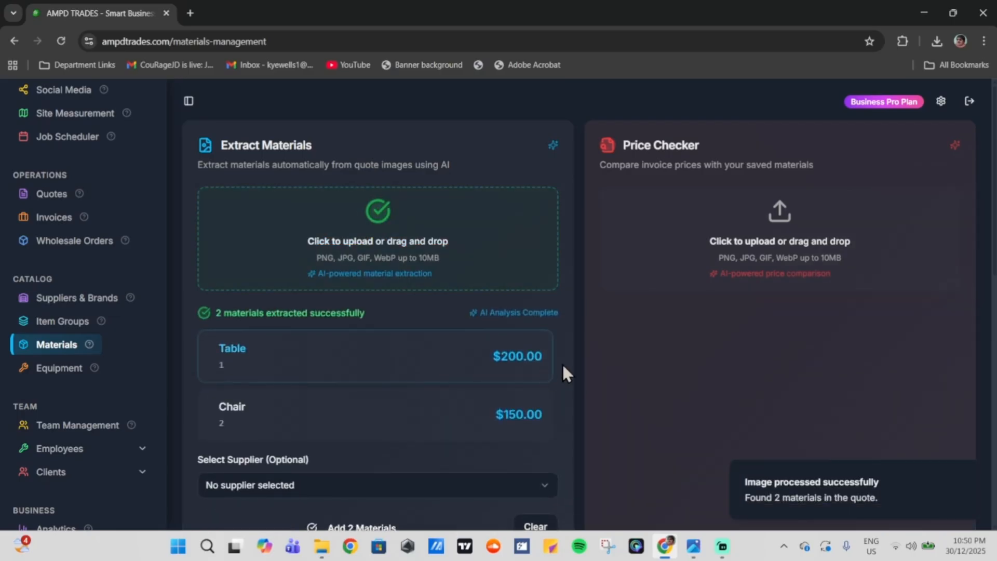
pyautogui.scroll(-3, 561, 362)
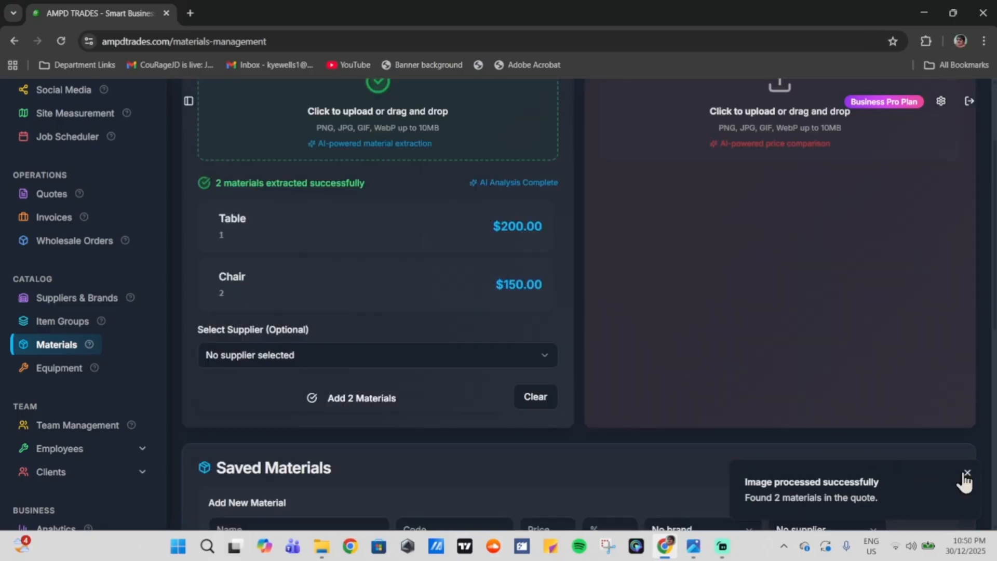
pyautogui.click(965, 474)
# Step: Scroll back up and highlight the Price Checker title
pyautogui.scroll(1, 586, 398)
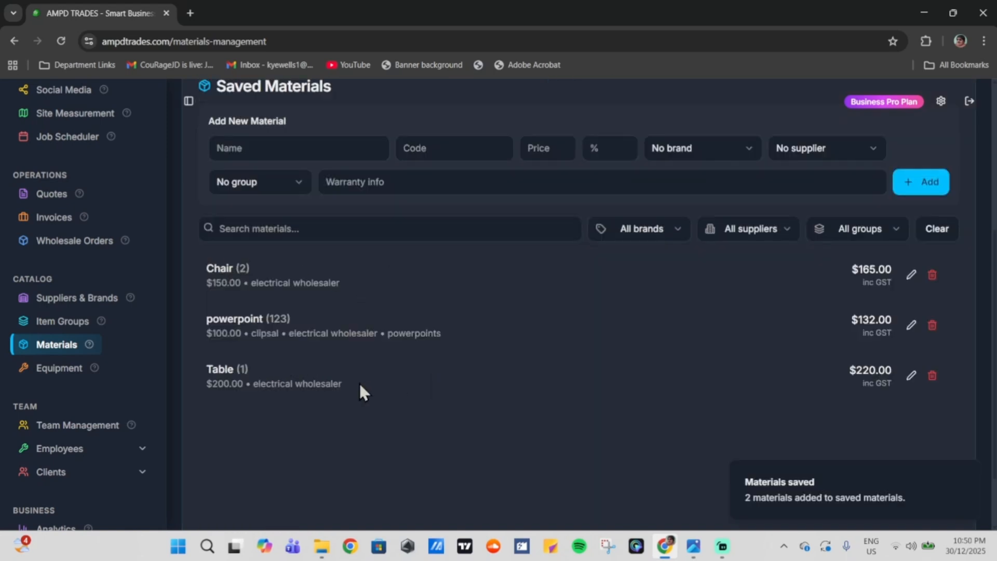
pyautogui.scroll(5, 428, 381)
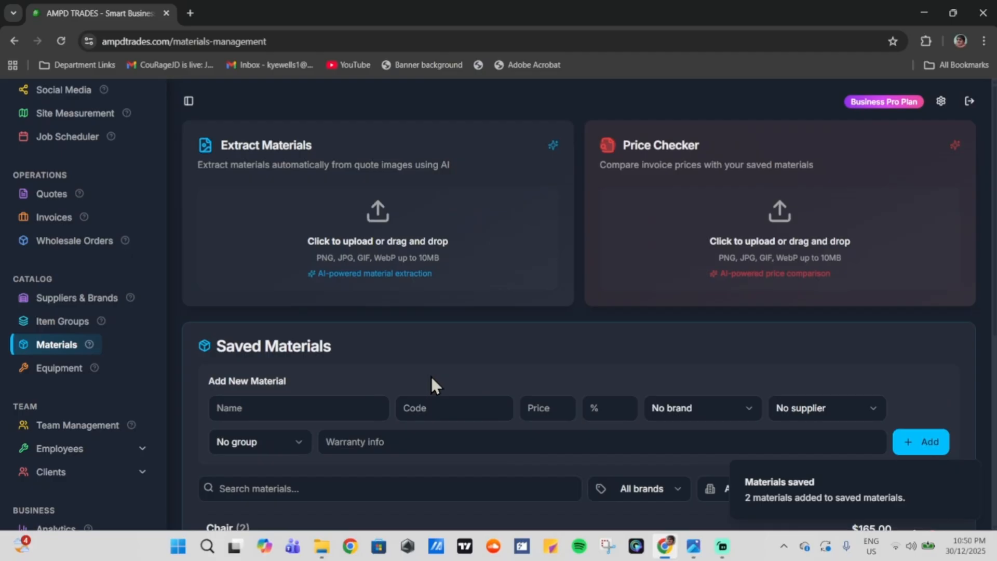
pyautogui.scroll(-5, 431, 375)
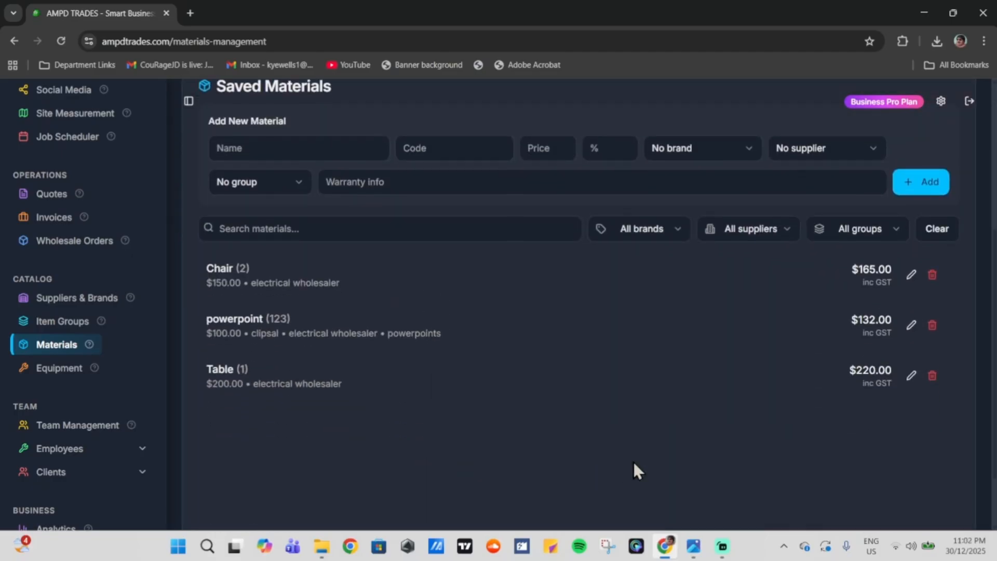
pyautogui.scroll(5, 633, 470)
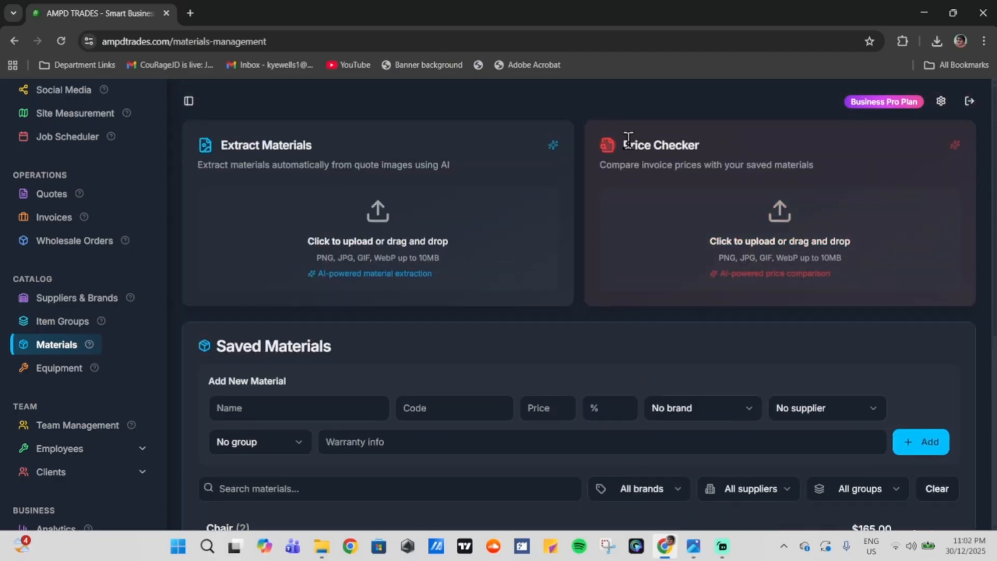
pyautogui.moveTo(628, 139); pyautogui.dragTo(690, 138)
pyautogui.click(694, 139)
pyautogui.click(693, 545)
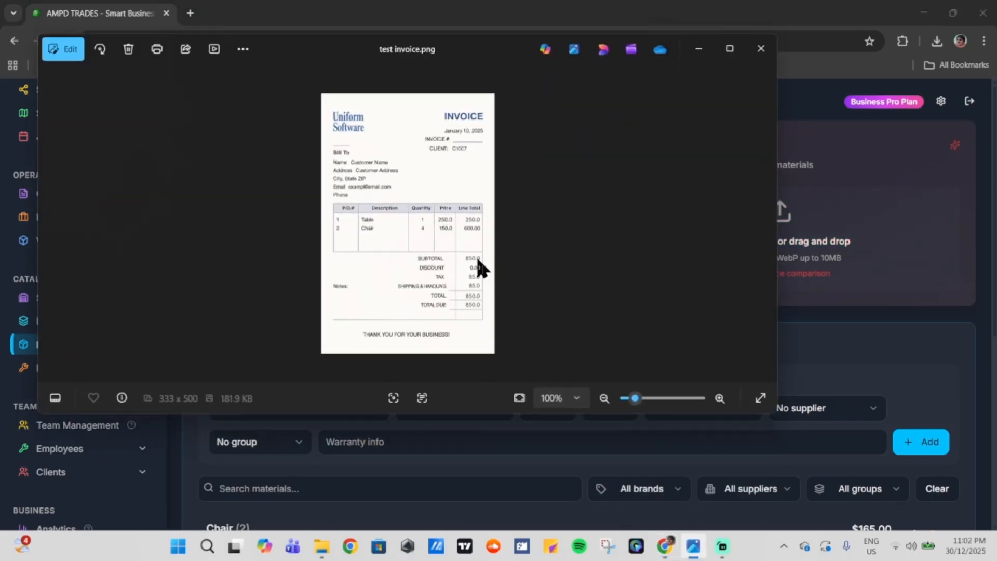
pyautogui.scroll(5, 452, 244)
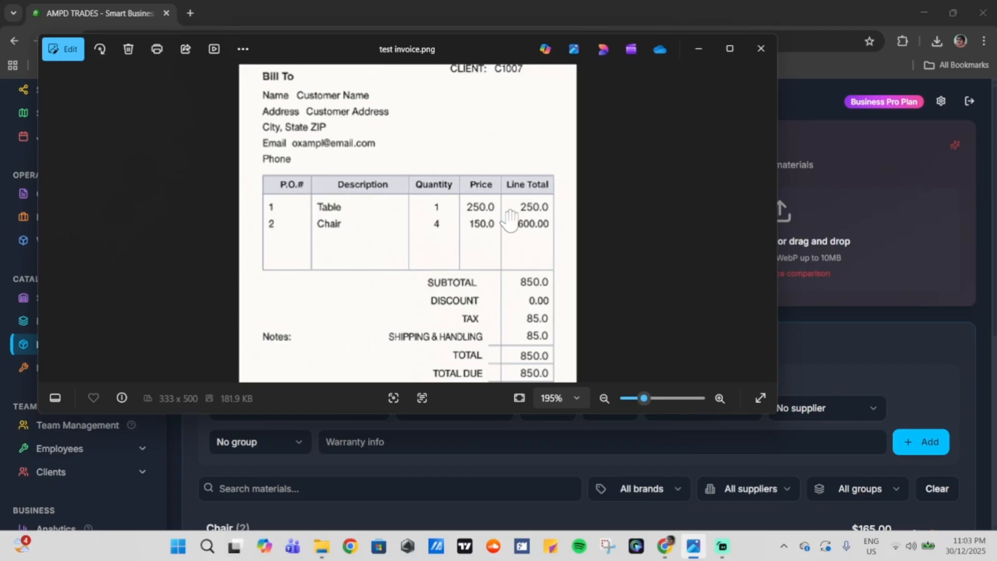
pyautogui.scroll(-4, 397, 210)
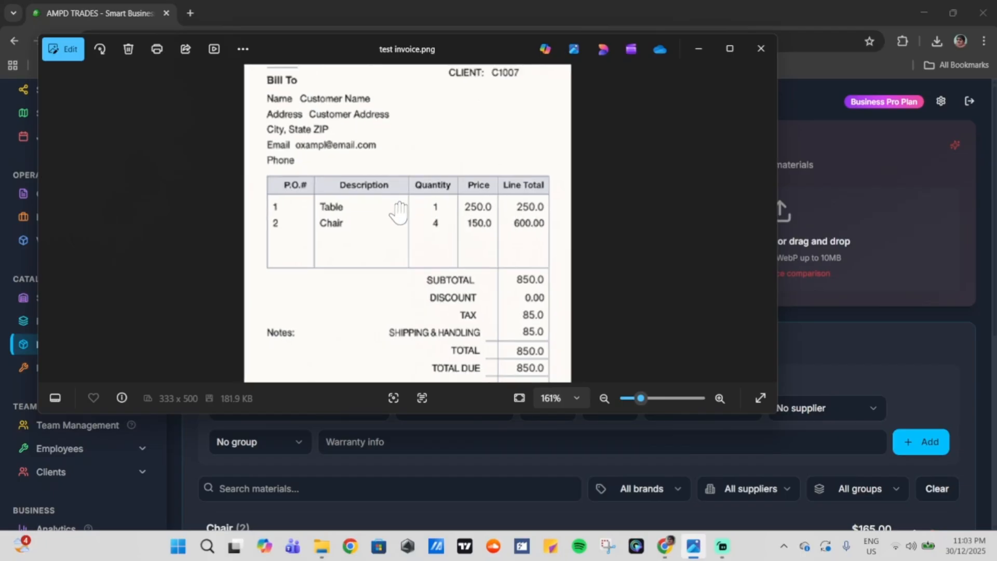
pyautogui.scroll(-1, 397, 208)
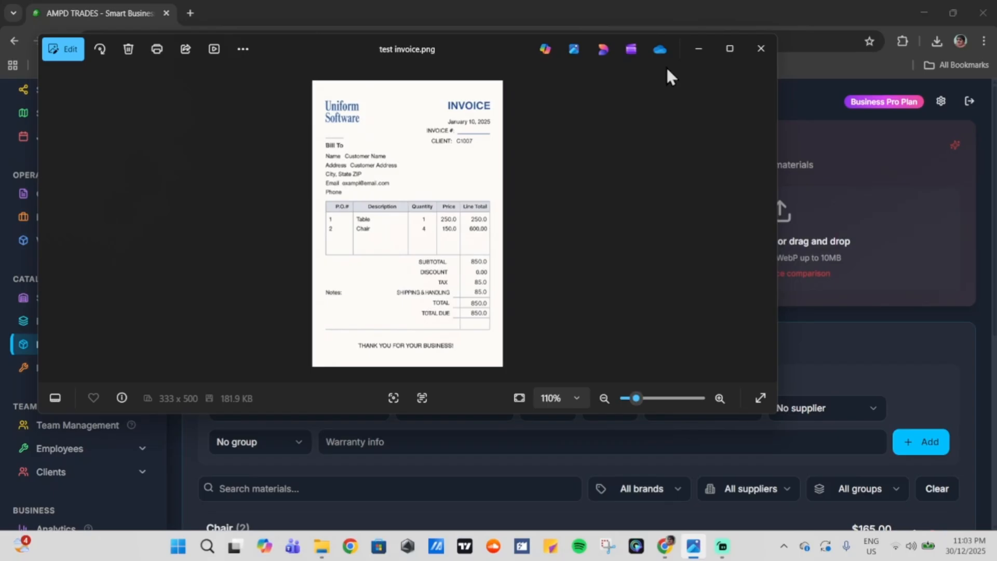
pyautogui.click(698, 49)
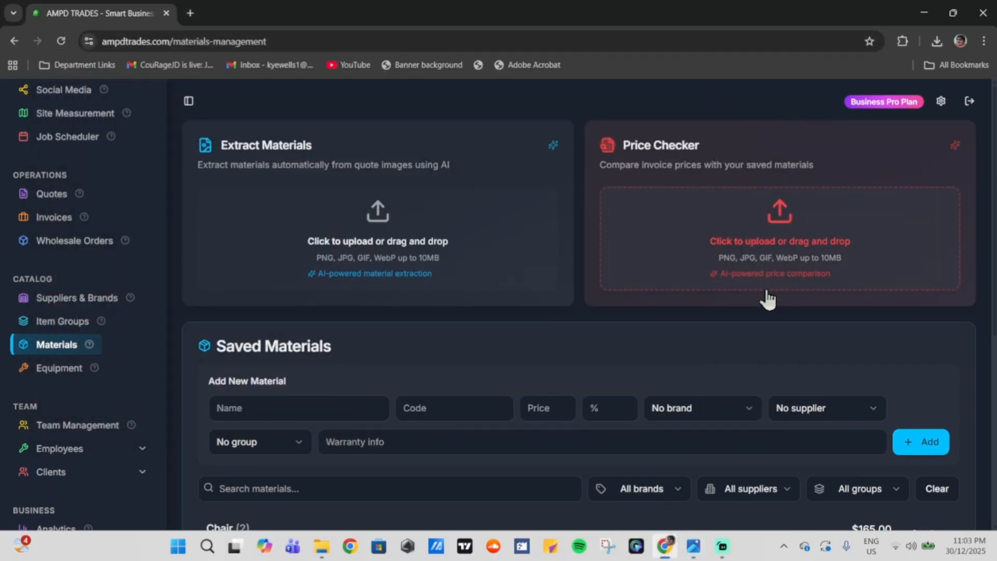
# Step: Run the test invoice through Price Checker and update Table's saved price from $200 to $250
pyautogui.click(757, 238)
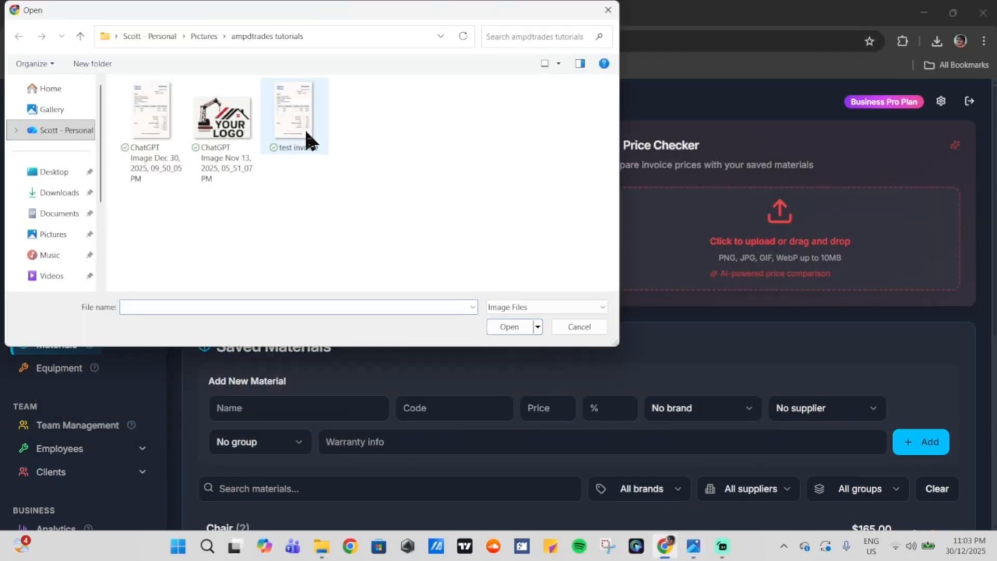
pyautogui.doubleClick(291, 123)
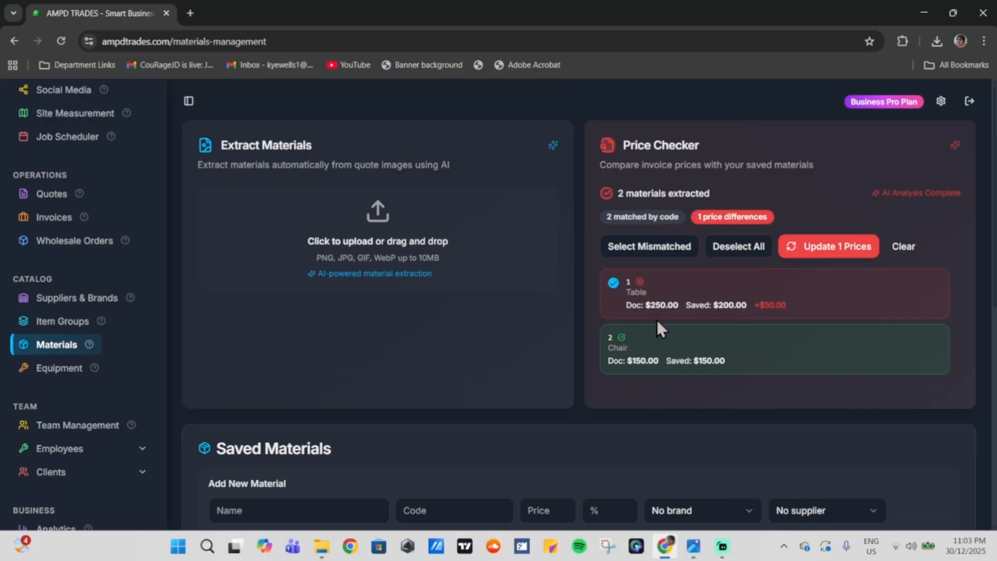
pyautogui.moveTo(626, 306); pyautogui.dragTo(744, 306)
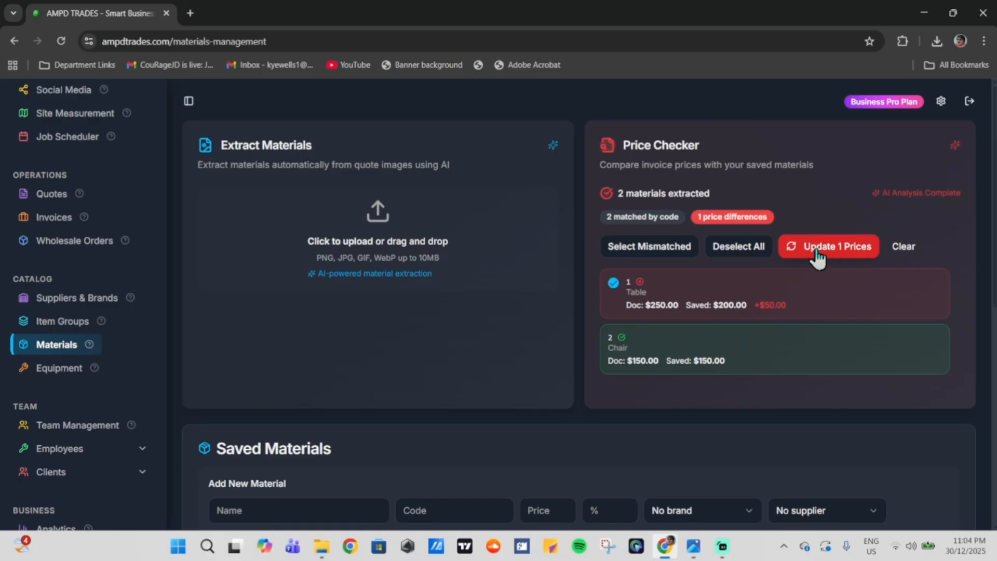
pyautogui.click(839, 248)
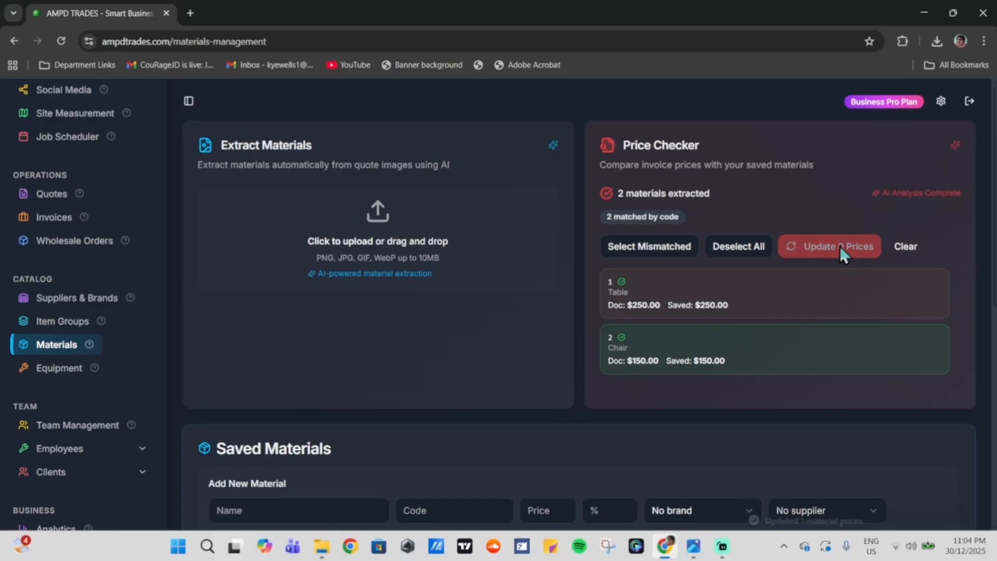
pyautogui.scroll(-6, 643, 314)
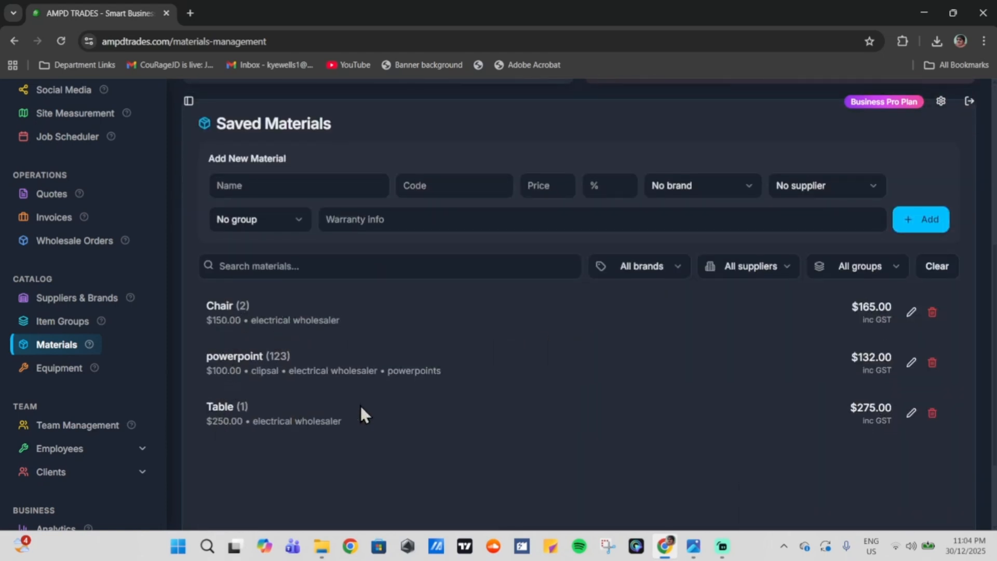
pyautogui.scroll(6, 584, 378)
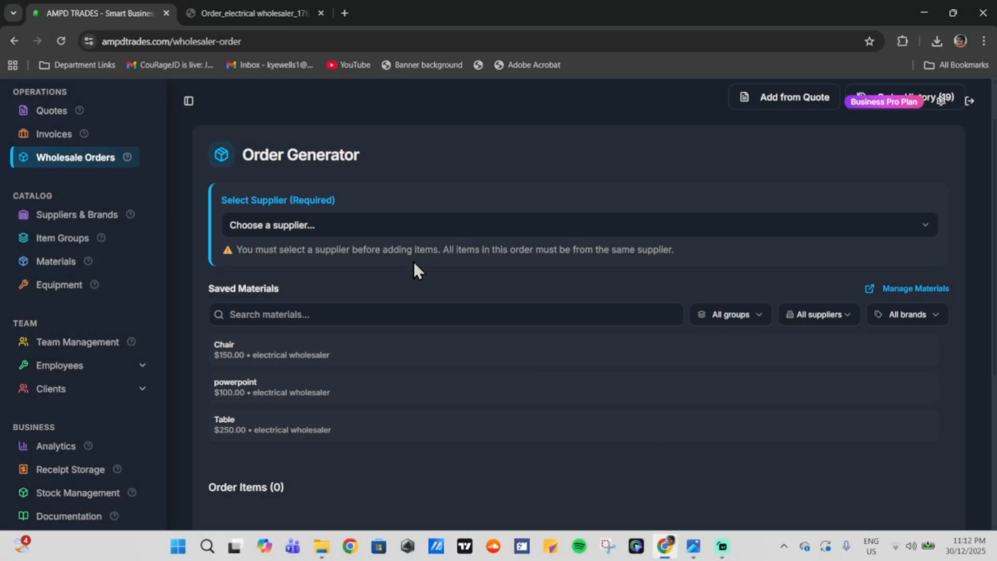
# Step: Choose the electrical wholesaler as supplier and add Chair and Table to the order
pyautogui.click(385, 226)
pyautogui.click(384, 261)
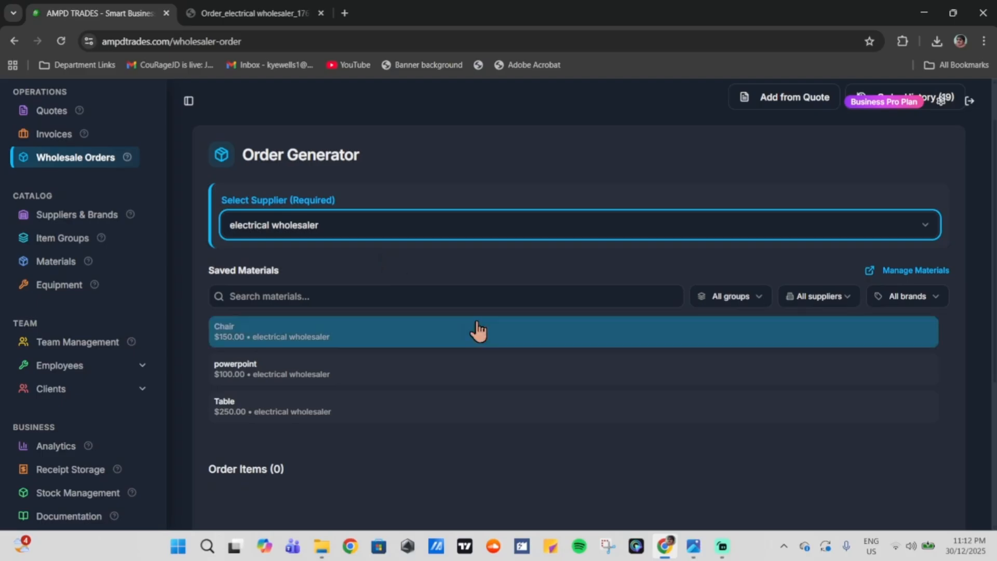
pyautogui.scroll(-1, 472, 301)
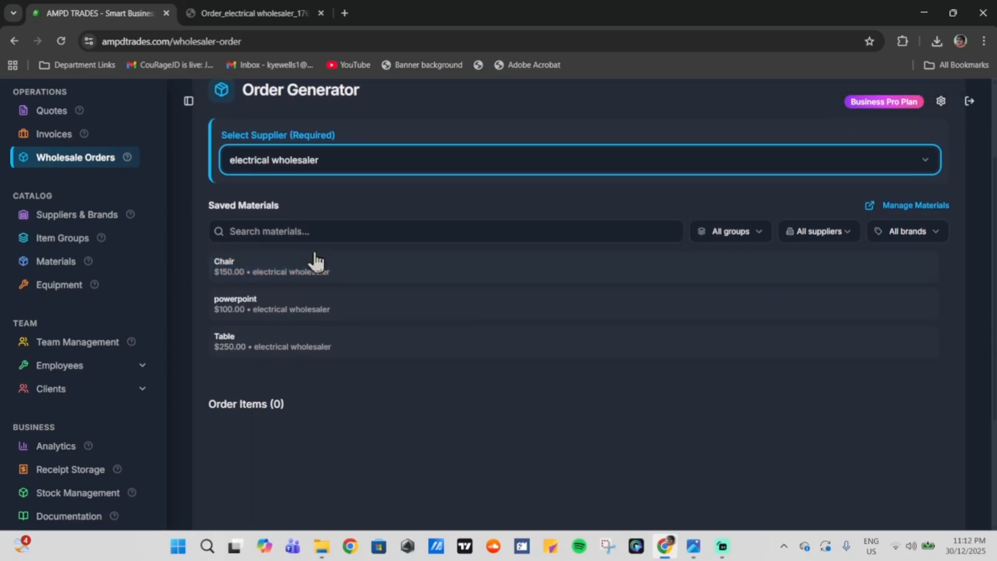
pyautogui.click(348, 268)
pyautogui.click(349, 346)
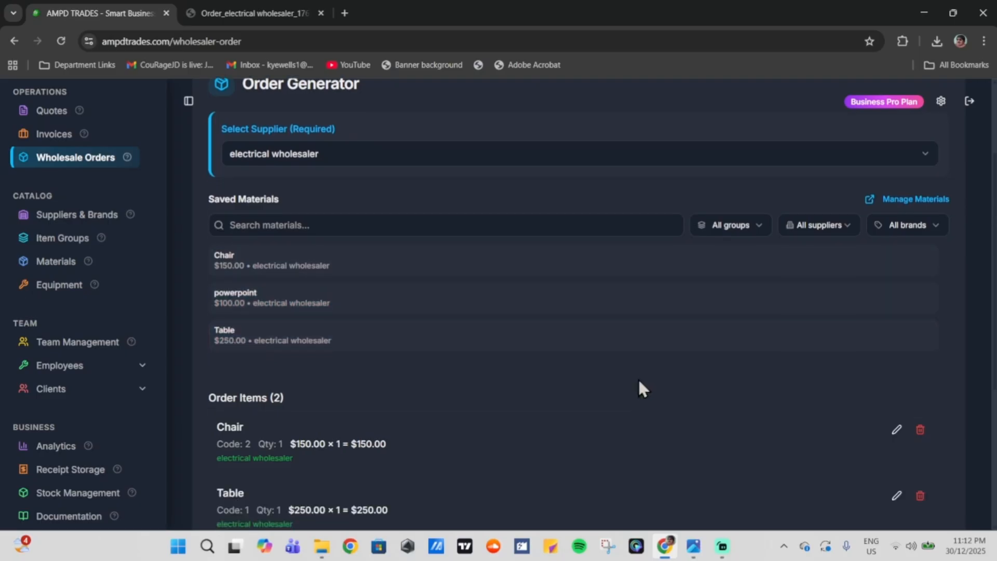
pyautogui.scroll(-3, 643, 388)
# Step: Raise the Chair and Table quantities to 4 each ($600.00 and $1000.00)
pyautogui.click(895, 242)
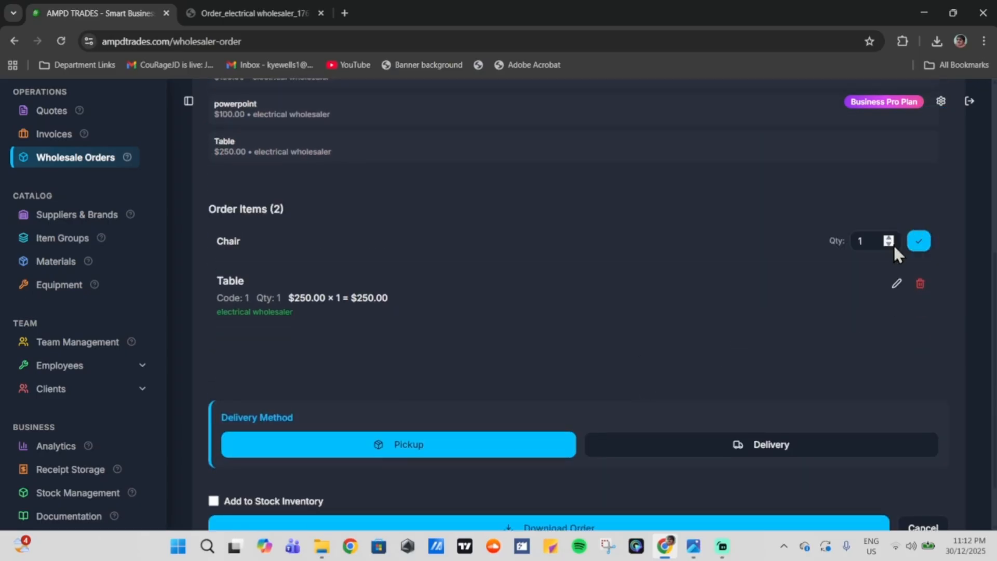
pyautogui.click(889, 238)
pyautogui.click(889, 237)
pyautogui.click(889, 237)
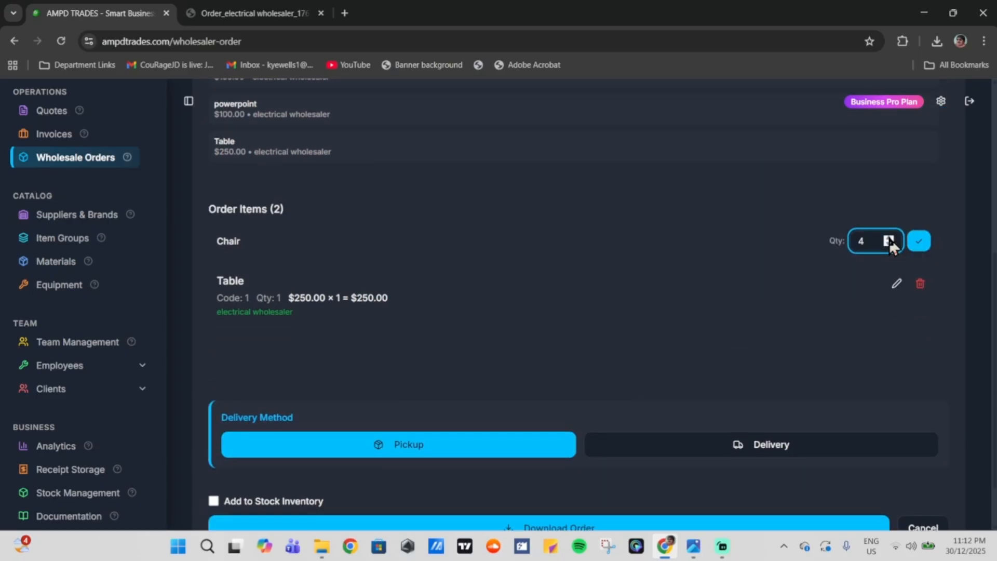
pyautogui.click(920, 243)
pyautogui.click(895, 310)
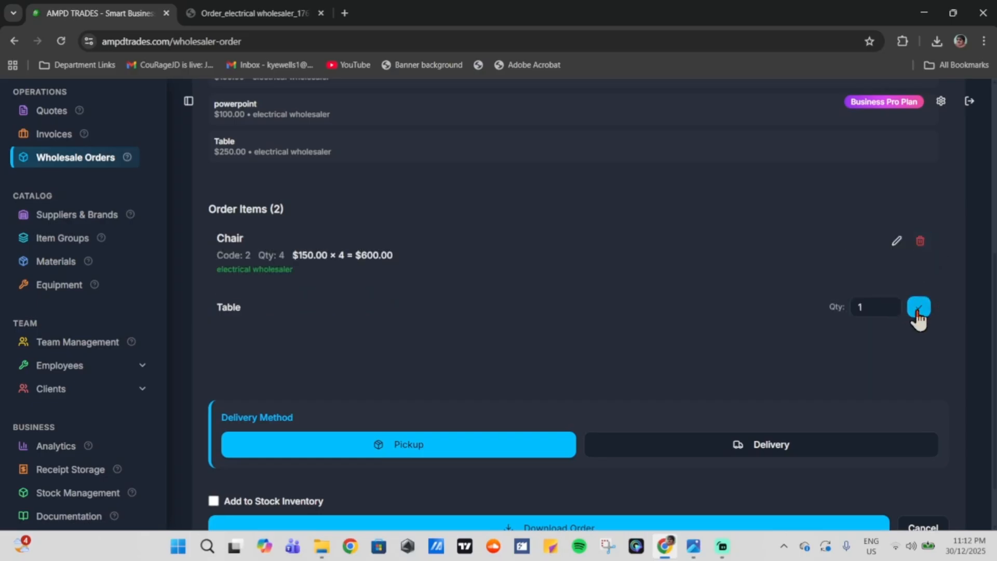
pyautogui.click(893, 307)
pyautogui.click(893, 306)
pyautogui.click(893, 306)
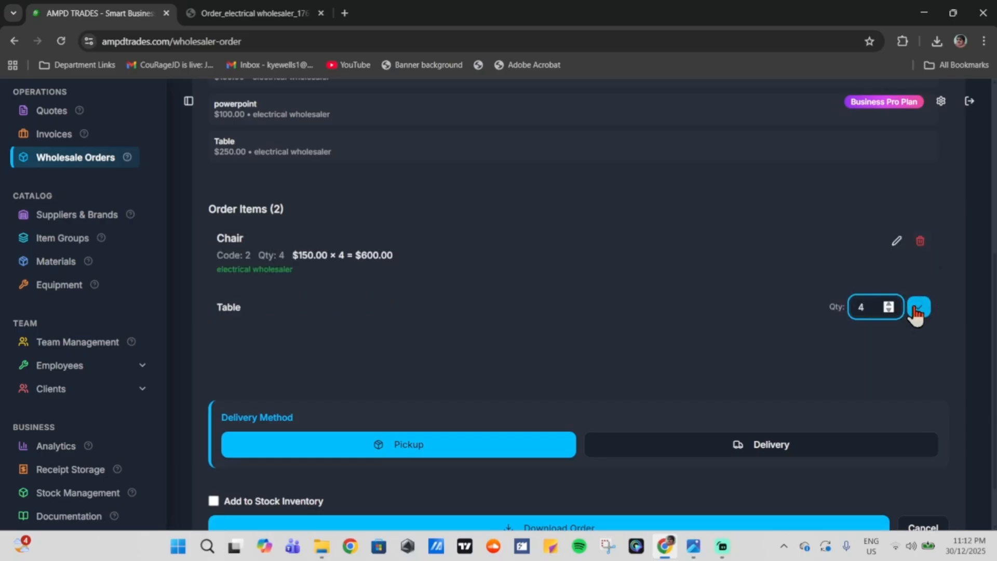
pyautogui.click(919, 306)
pyautogui.scroll(-2, 644, 384)
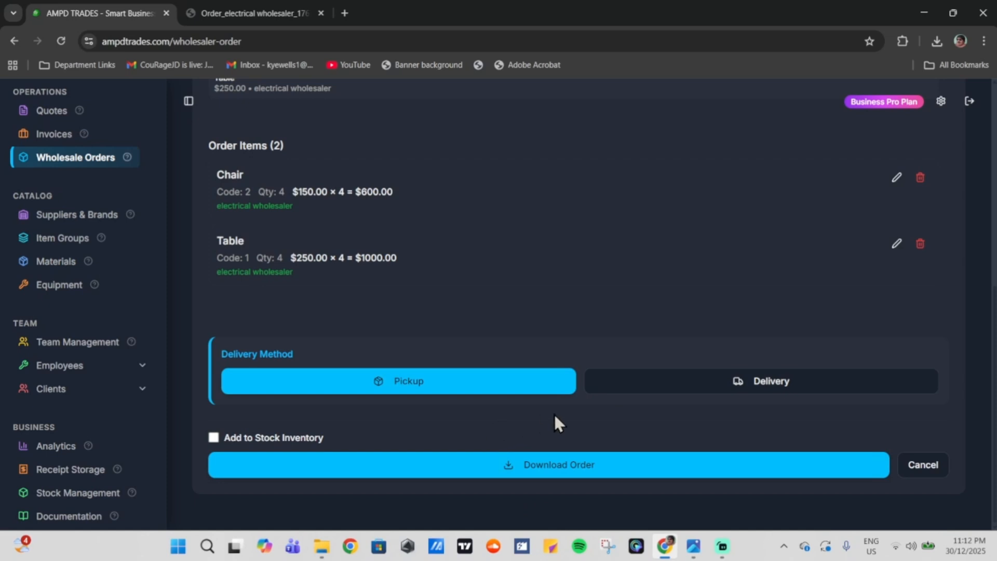
# Step: Switch the order to delivery and enter and save the delivery address
pyautogui.click(659, 389)
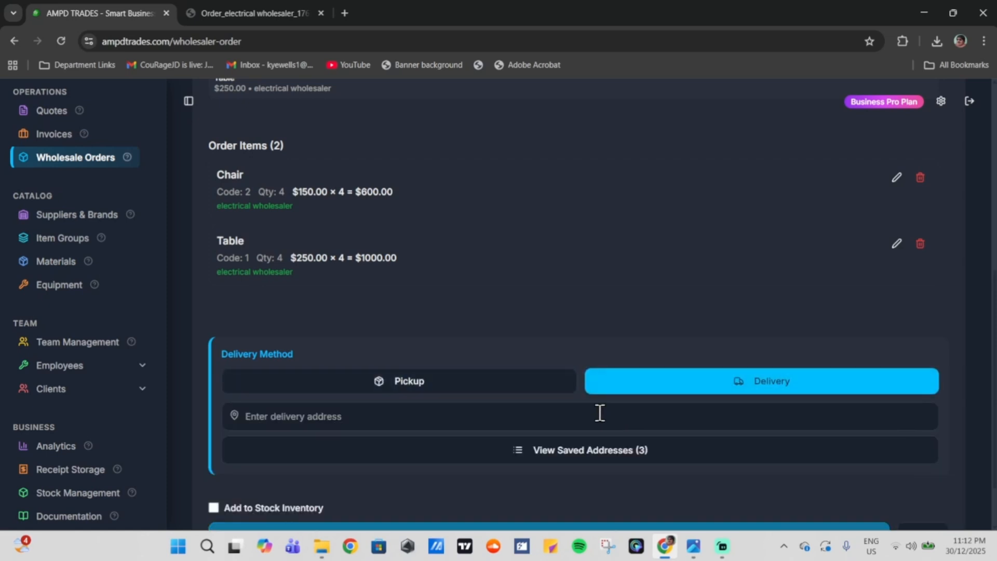
pyautogui.click(509, 420)
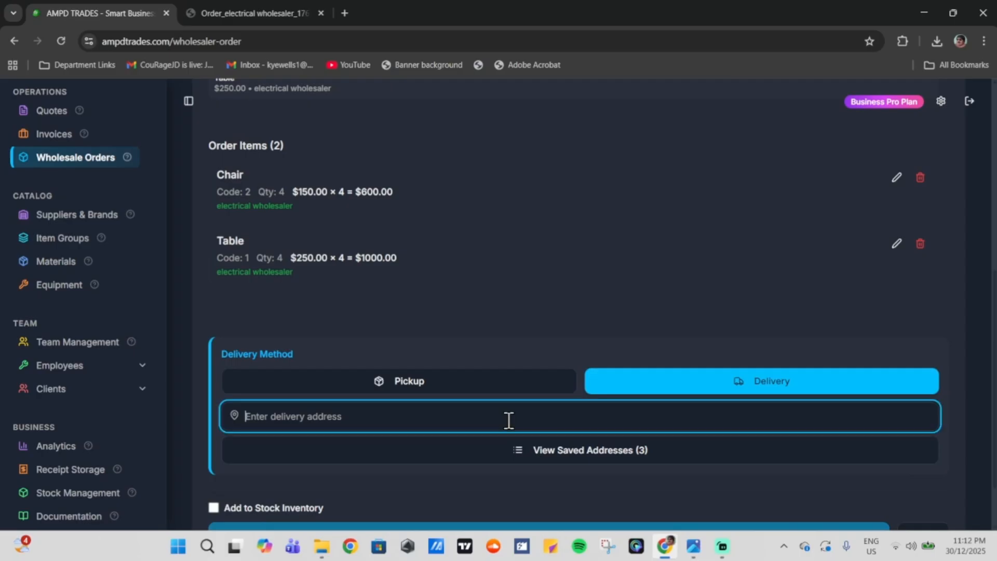
pyautogui.write('ex')
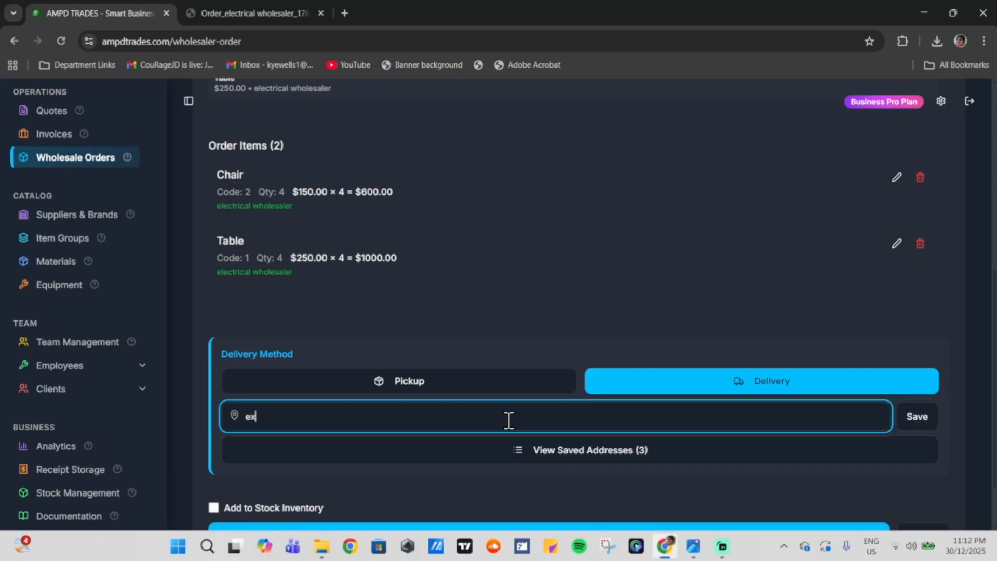
pyautogui.write('ample address, NSW')
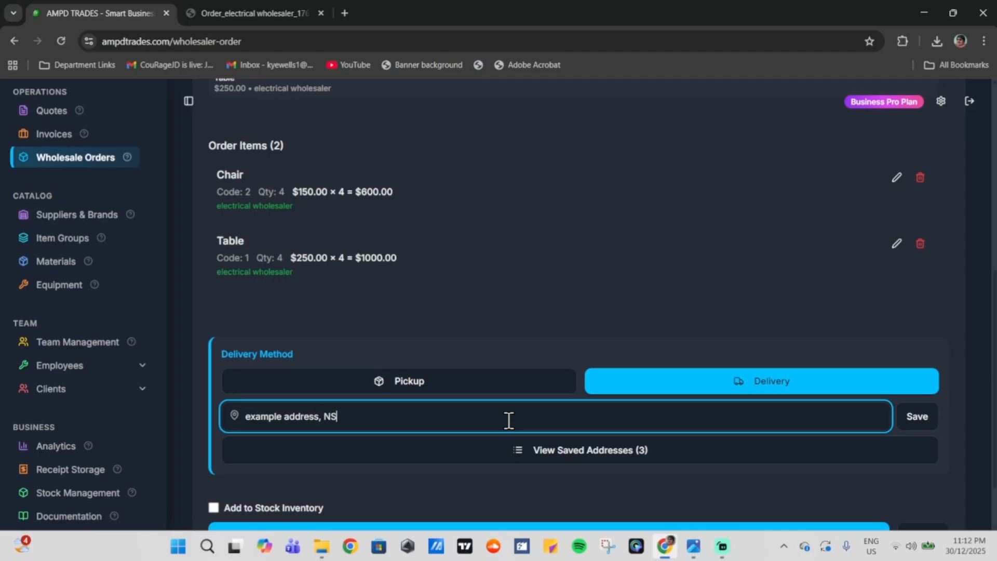
pyautogui.click(929, 423)
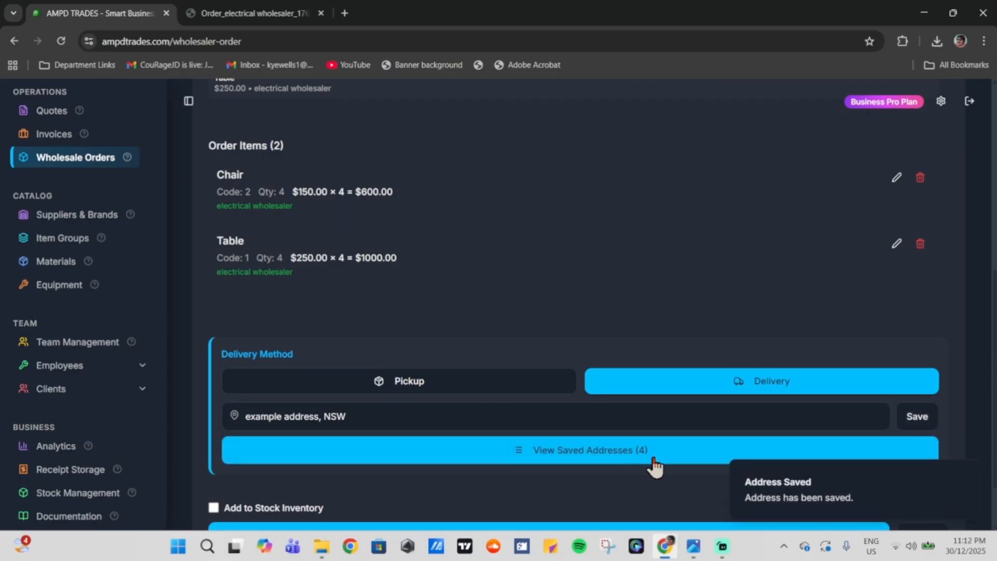
# Step: Tick Add to Stock Inventory and download the order as a PDF
pyautogui.scroll(-2, 623, 478)
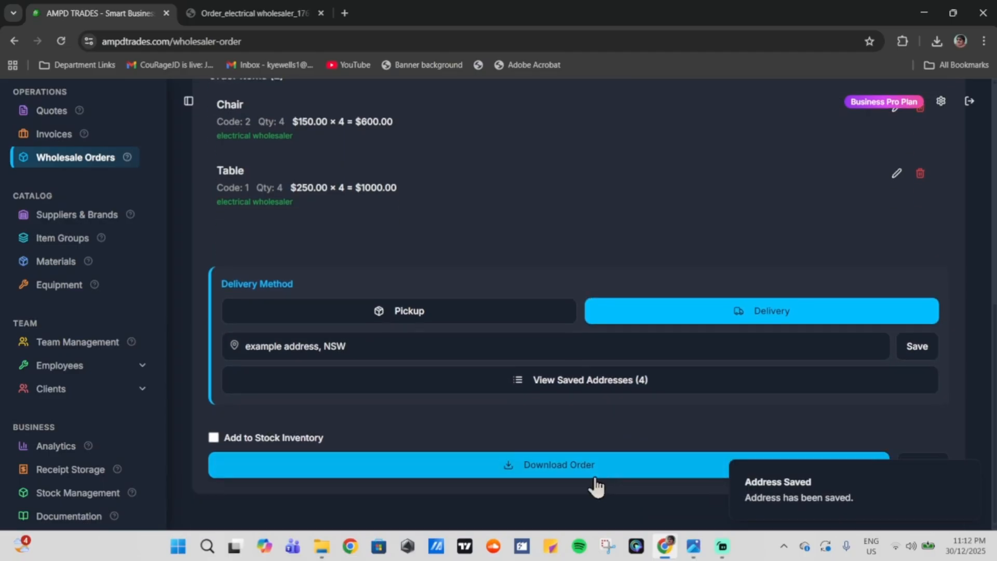
pyautogui.doubleClick(229, 439)
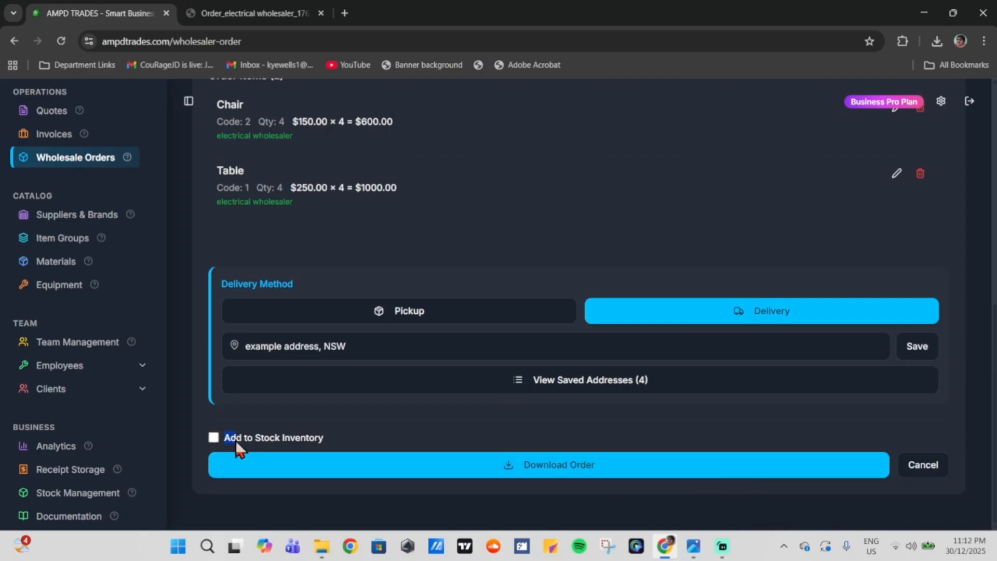
pyautogui.moveTo(235, 442); pyautogui.dragTo(322, 439)
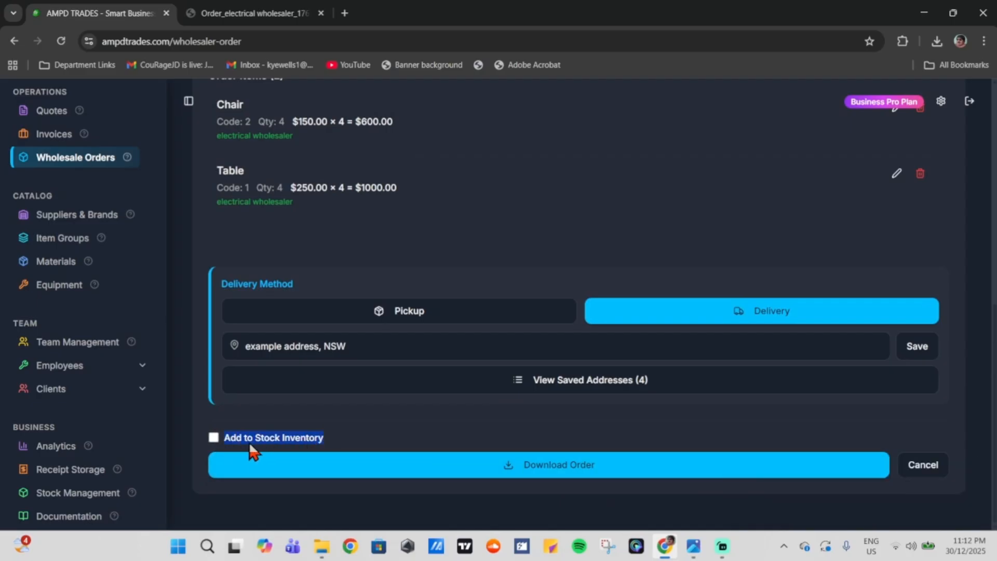
pyautogui.click(276, 496)
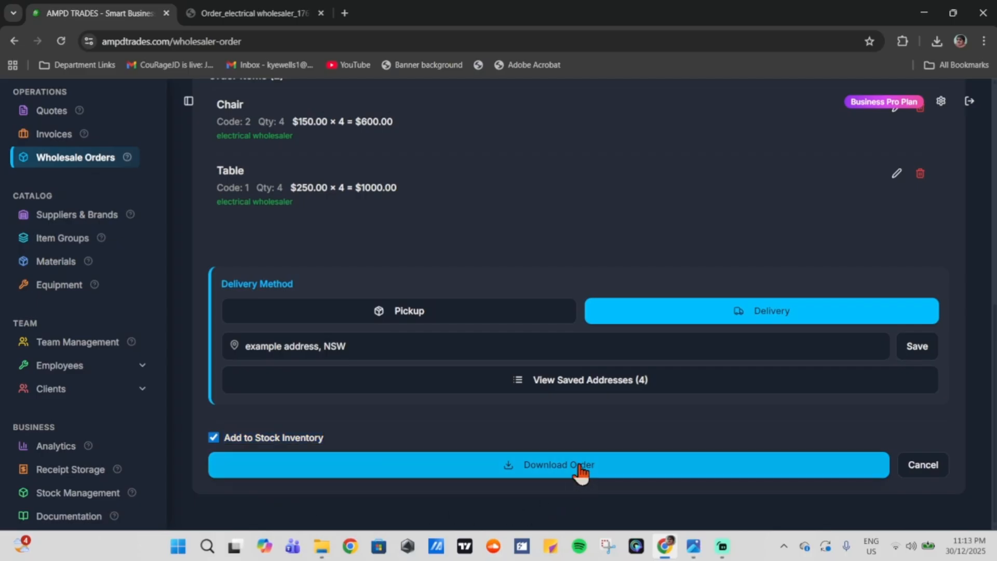
pyautogui.click(561, 471)
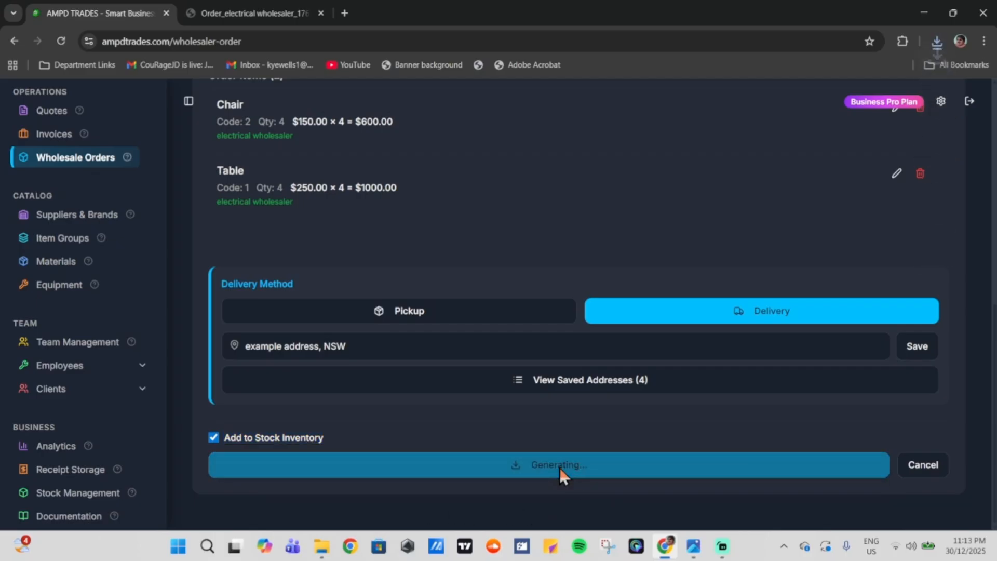
# Step: Review the order PDF's supplier name, order summary and Chair and Table rows
pyautogui.scroll(-1, 598, 276)
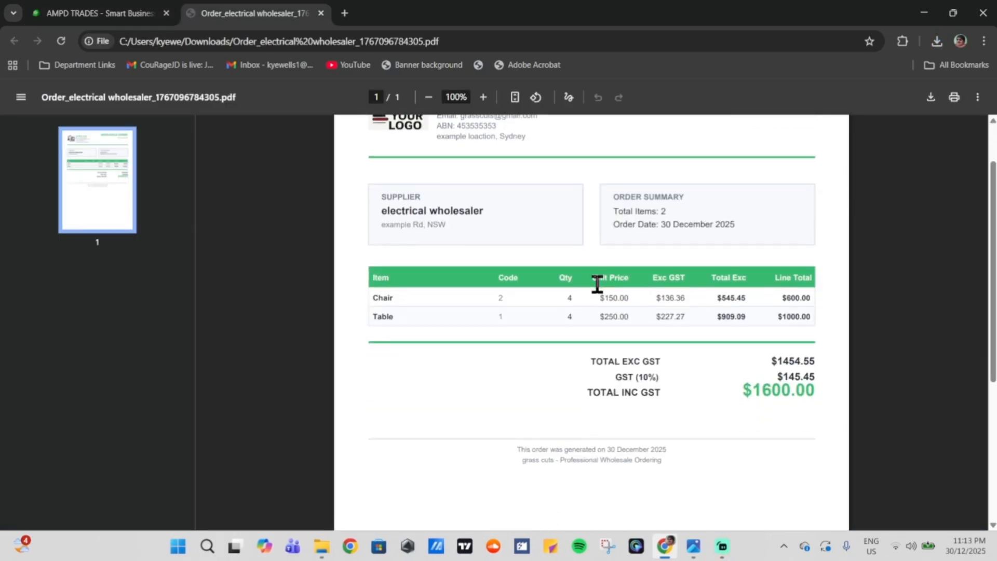
pyautogui.moveTo(468, 213); pyautogui.dragTo(396, 211)
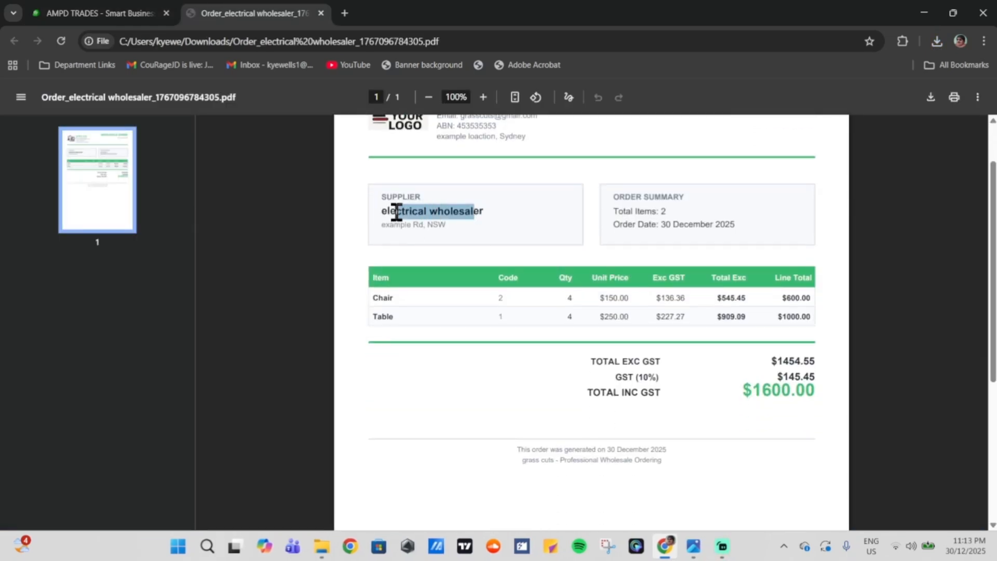
pyautogui.click(502, 226)
pyautogui.moveTo(624, 212); pyautogui.dragTo(689, 224)
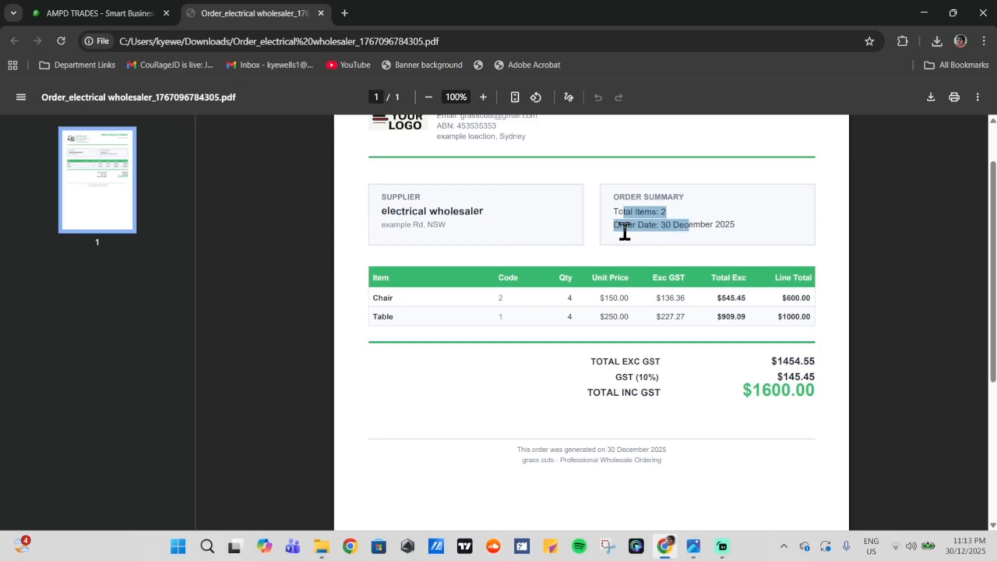
pyautogui.click(481, 306)
pyautogui.moveTo(368, 295); pyautogui.dragTo(401, 318)
pyautogui.click(516, 316)
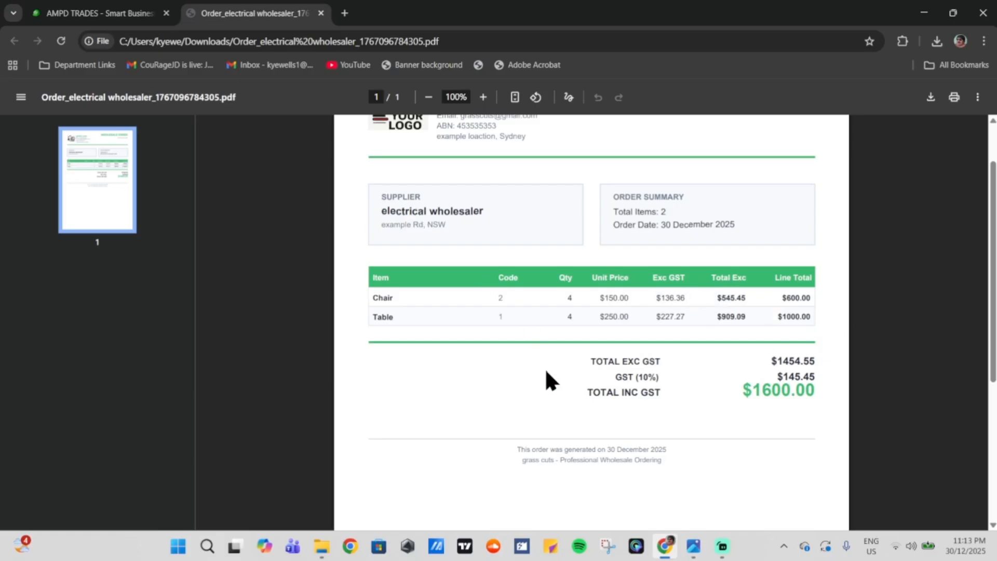
# Step: Check the order date, then close the PDF tab and return to AMPD Trades
pyautogui.scroll(1, 544, 367)
pyautogui.moveTo(822, 168); pyautogui.dragTo(730, 180)
pyautogui.click(730, 180)
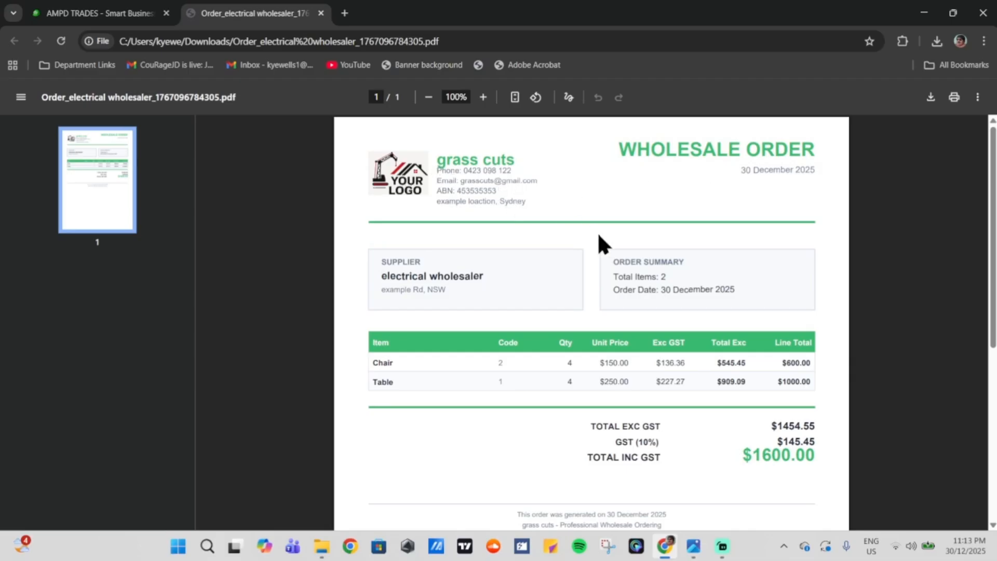
pyautogui.hotkey('ctrl', 'w')
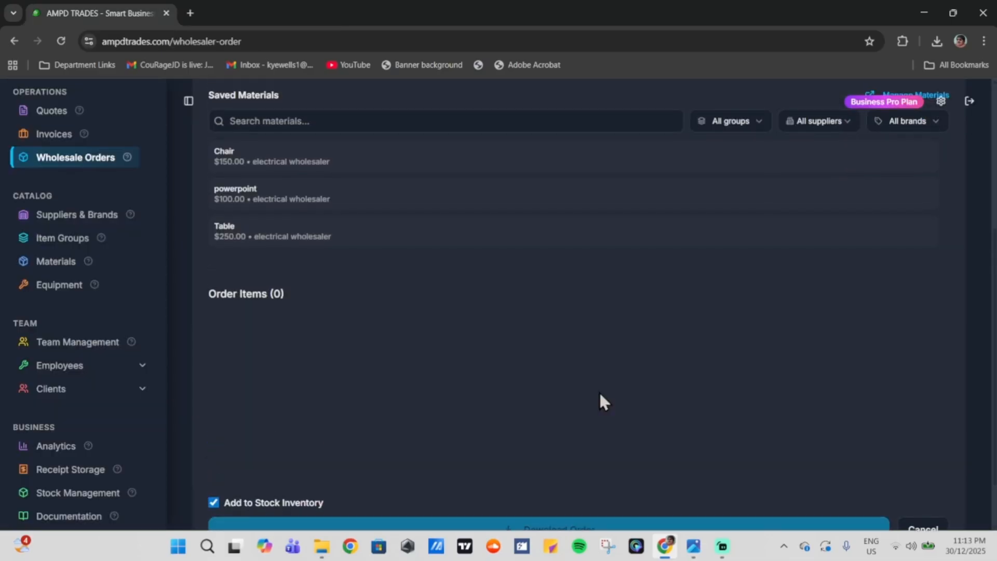
pyautogui.click(58, 494)
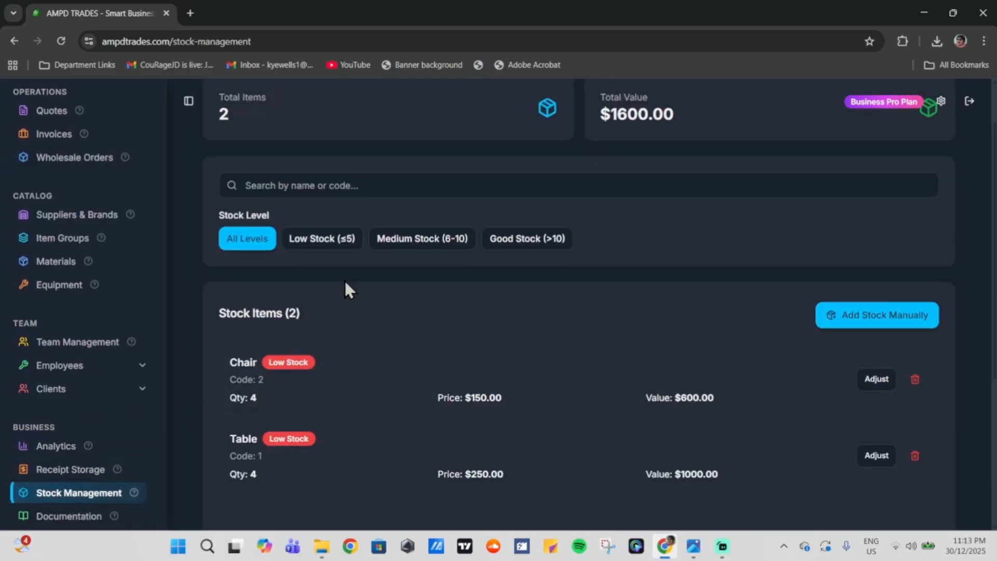
# Step: Confirm Chair and Table show quantity 4 in Stock Management
pyautogui.scroll(-2, 312, 282)
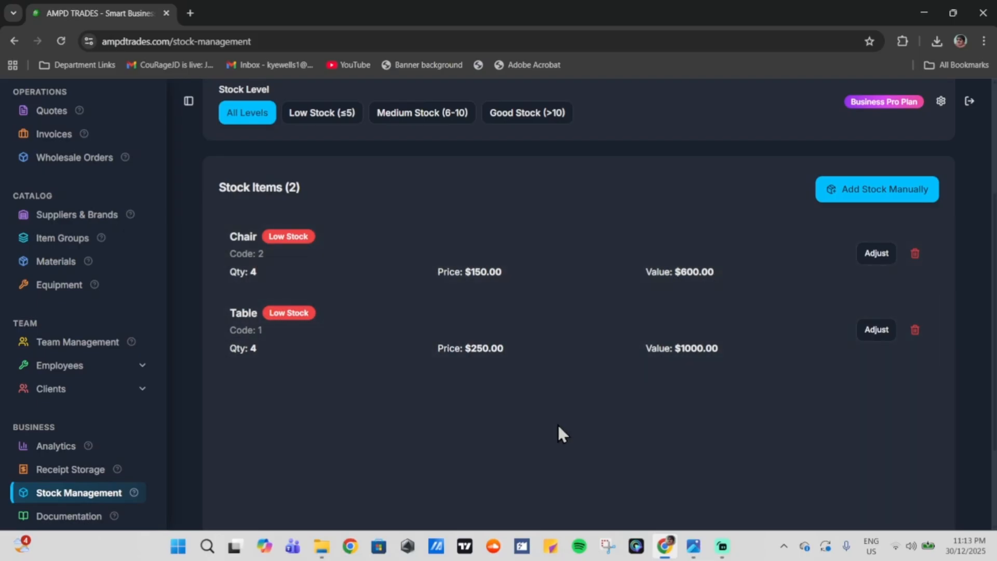
pyautogui.scroll(3, 565, 438)
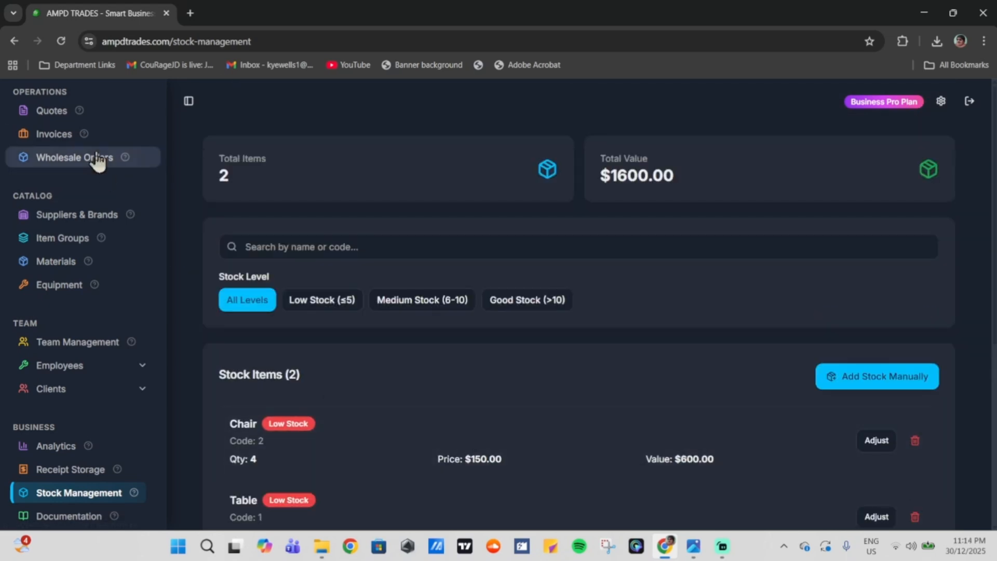
pyautogui.click(42, 111)
pyautogui.scroll(-4, 668, 167)
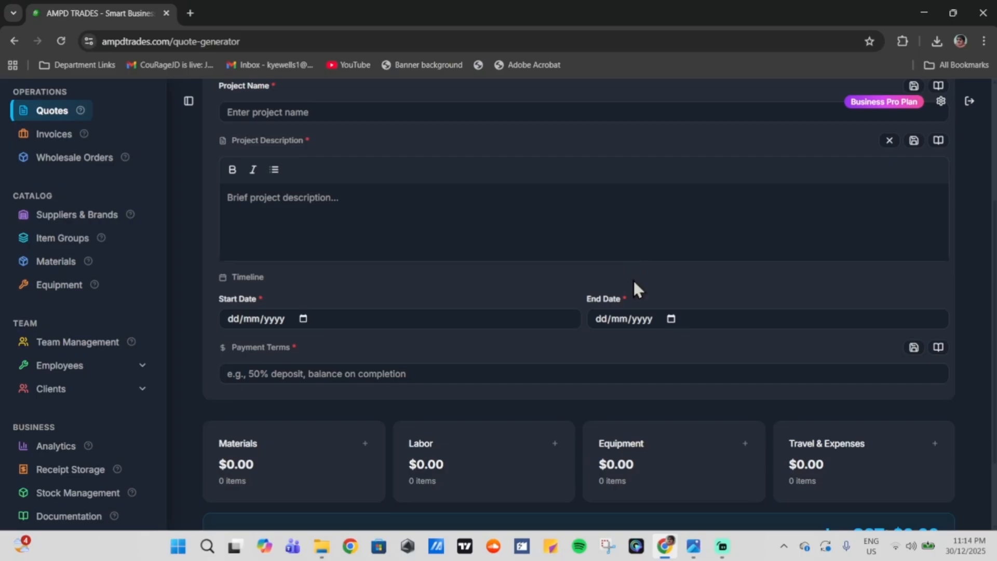
# Step: Scroll through the installation of fence quote form and open the Materials picker
pyautogui.scroll(3, 634, 289)
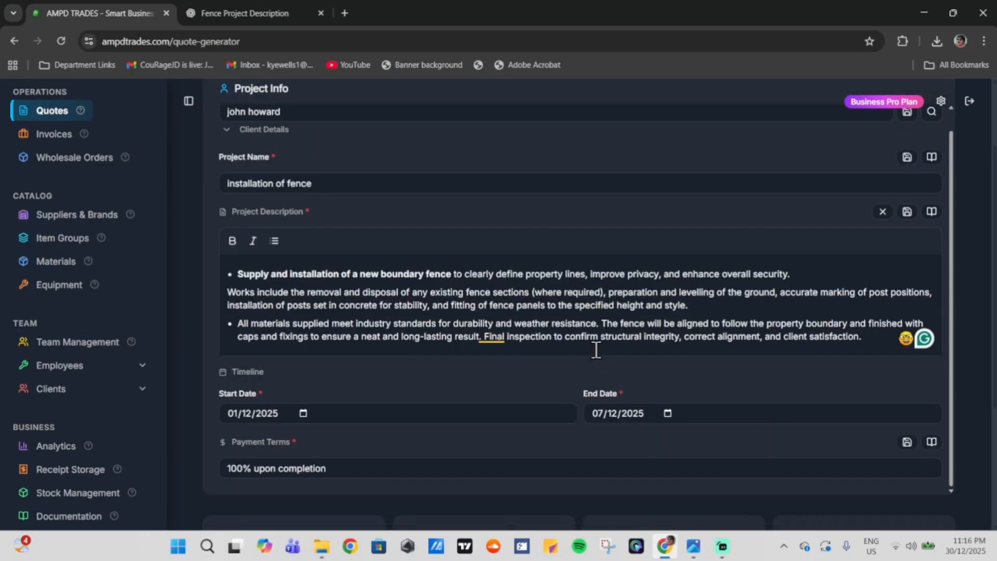
pyautogui.scroll(2, 535, 265)
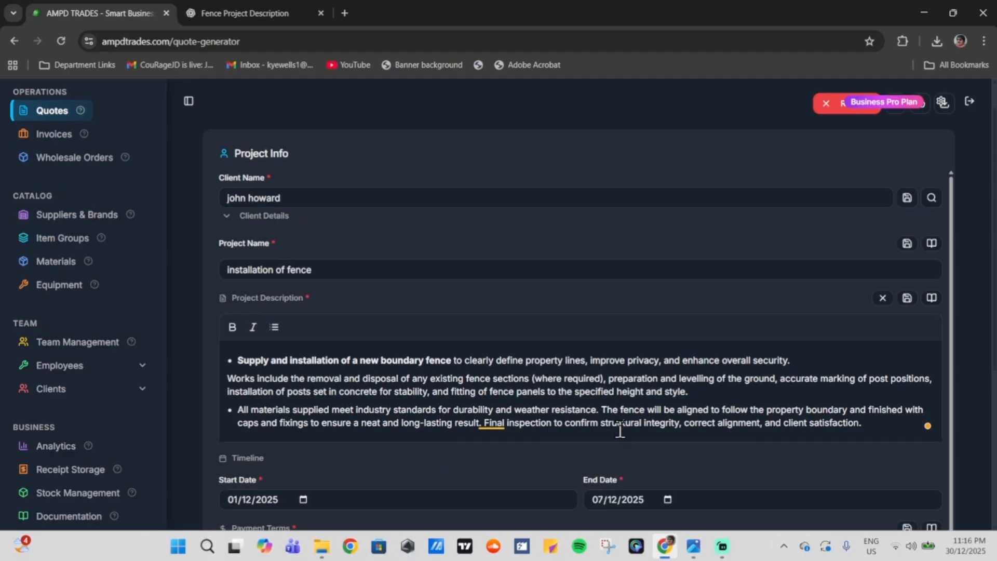
pyautogui.scroll(-1, 608, 429)
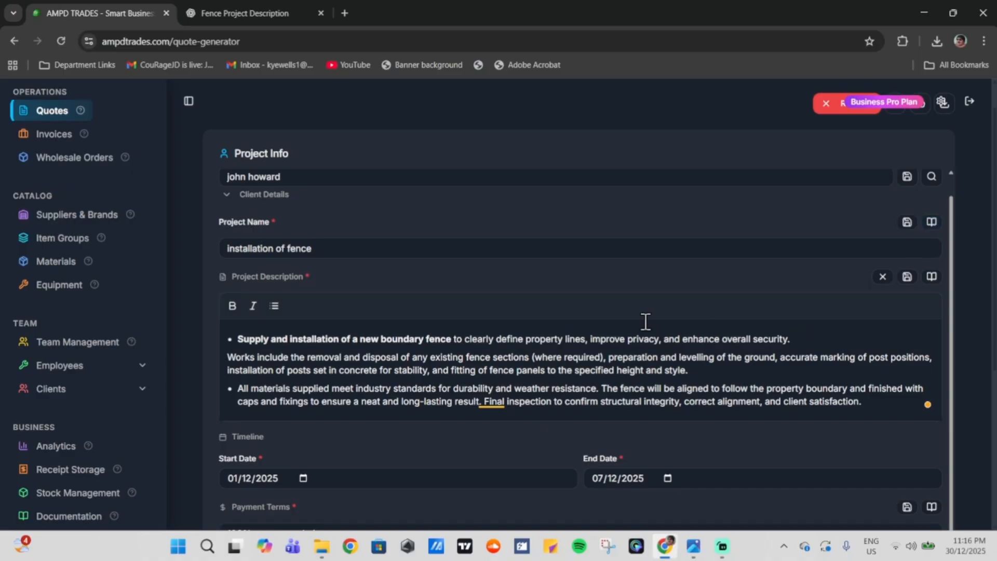
pyautogui.scroll(-3, 643, 324)
pyautogui.scroll(-2, 374, 364)
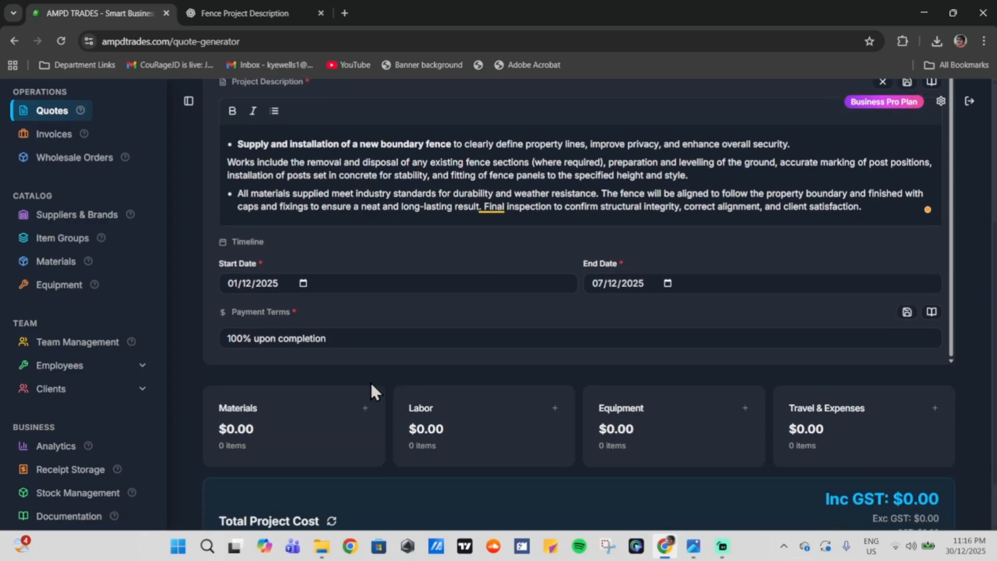
pyautogui.click(319, 422)
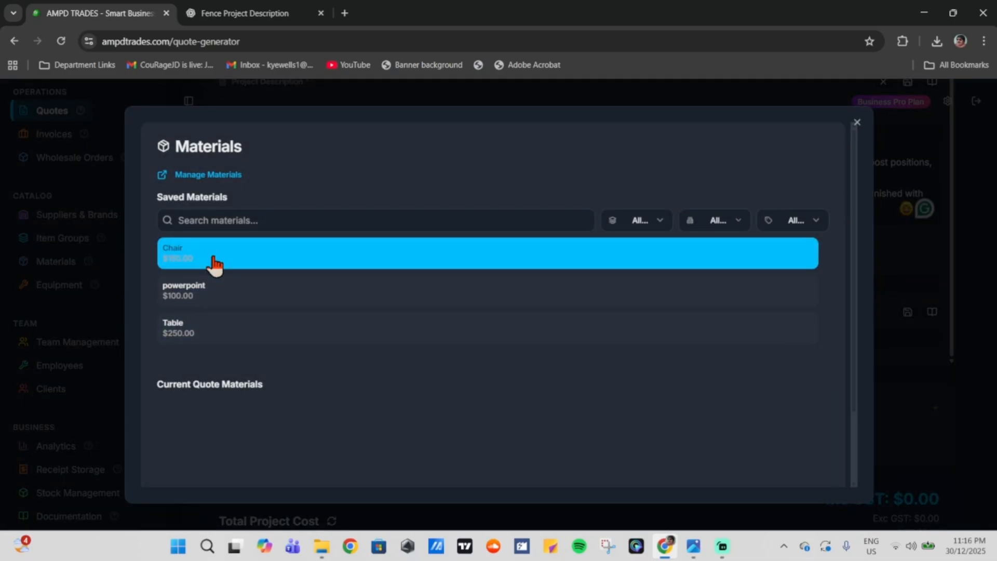
# Step: Add Chair and Table to the quote materials and set Chair's quantity to 2
pyautogui.click(215, 264)
pyautogui.click(233, 334)
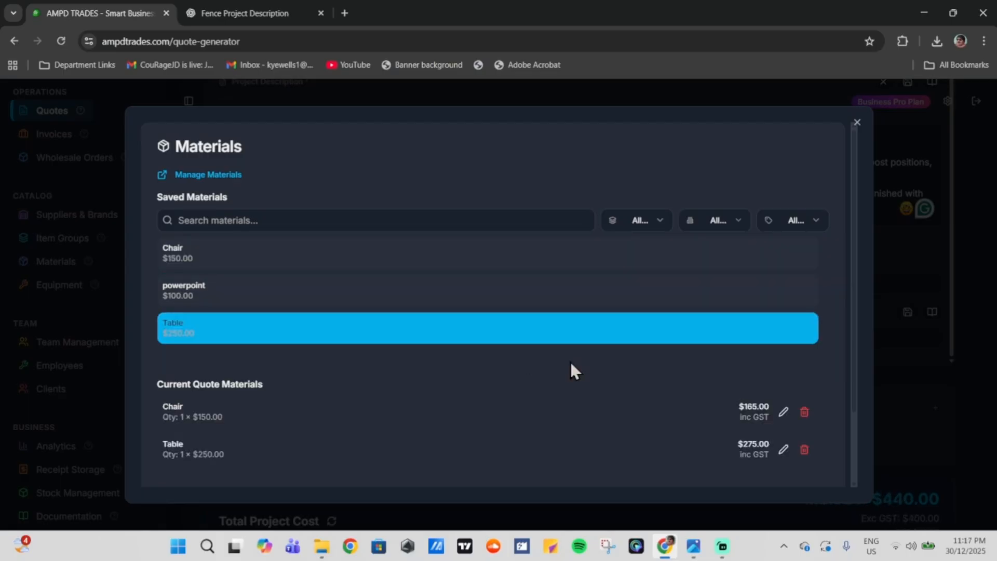
pyautogui.click(784, 412)
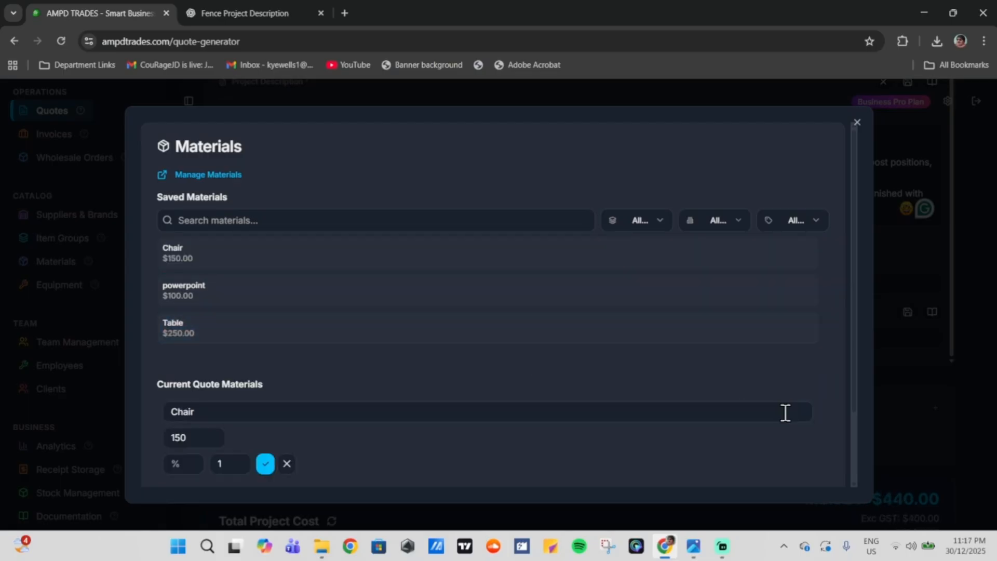
pyautogui.click(238, 466)
pyautogui.click(237, 461)
pyautogui.click(238, 461)
pyautogui.click(237, 461)
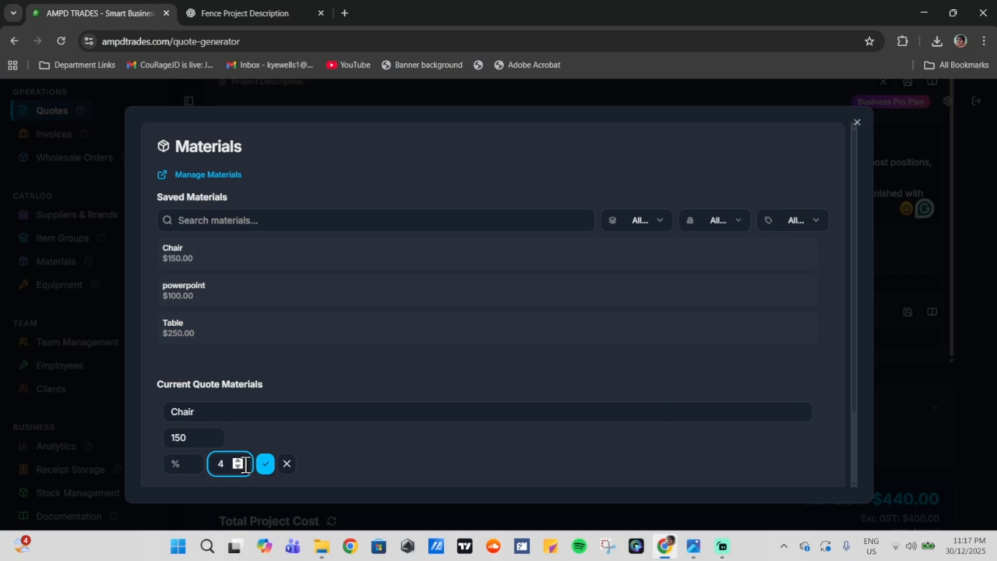
pyautogui.click(239, 467)
pyautogui.click(239, 467)
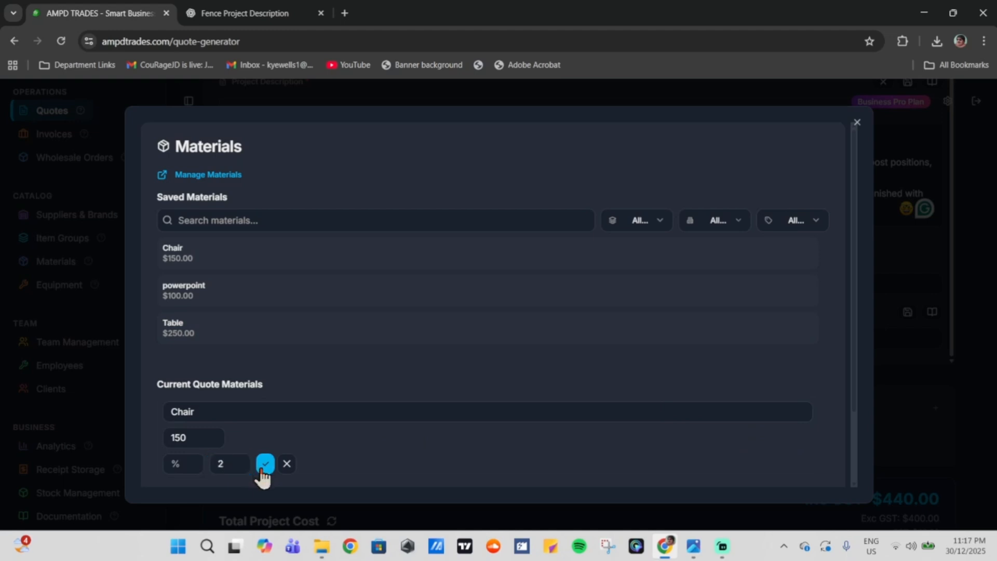
pyautogui.click(264, 464)
# Step: Keep Table's quantity at 1 and close the materials list, totalling $605.00
pyautogui.click(783, 450)
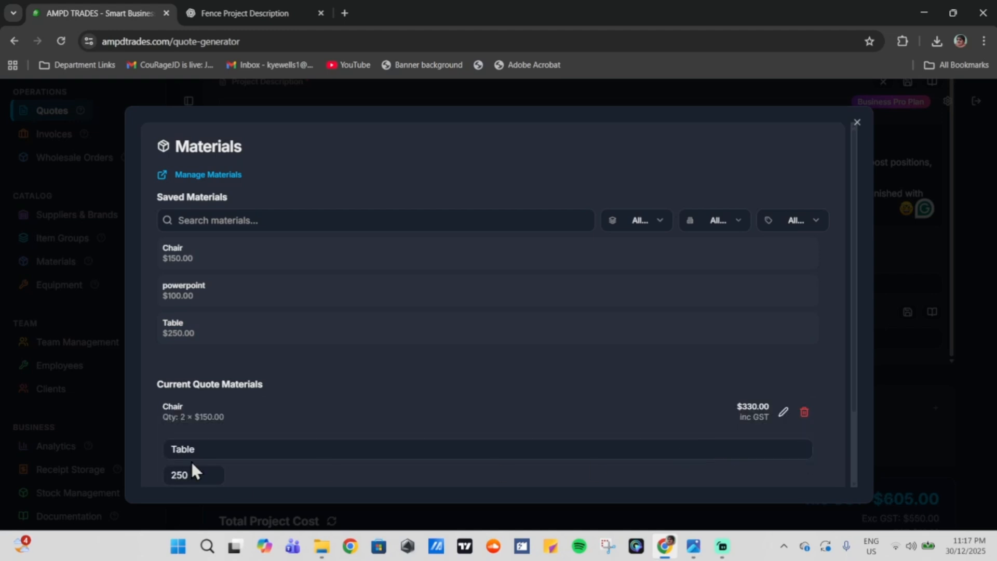
pyautogui.scroll(-2, 238, 435)
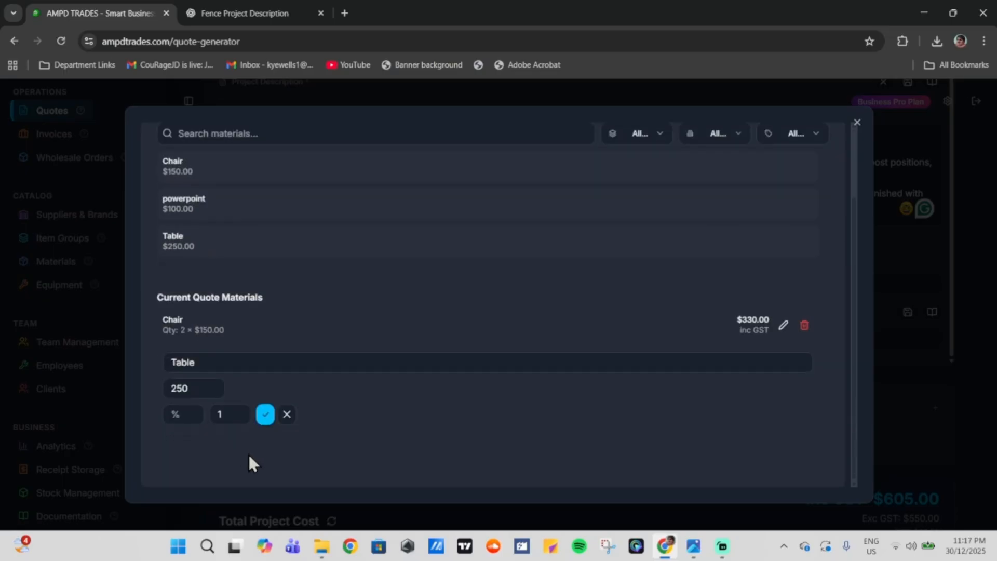
pyautogui.click(238, 411)
pyautogui.click(240, 417)
pyautogui.click(266, 414)
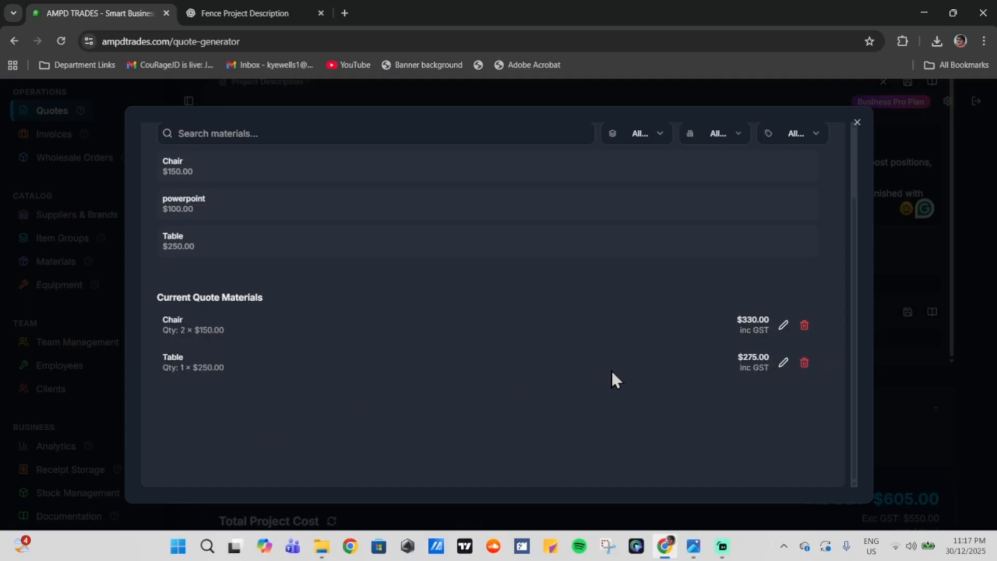
pyautogui.click(947, 285)
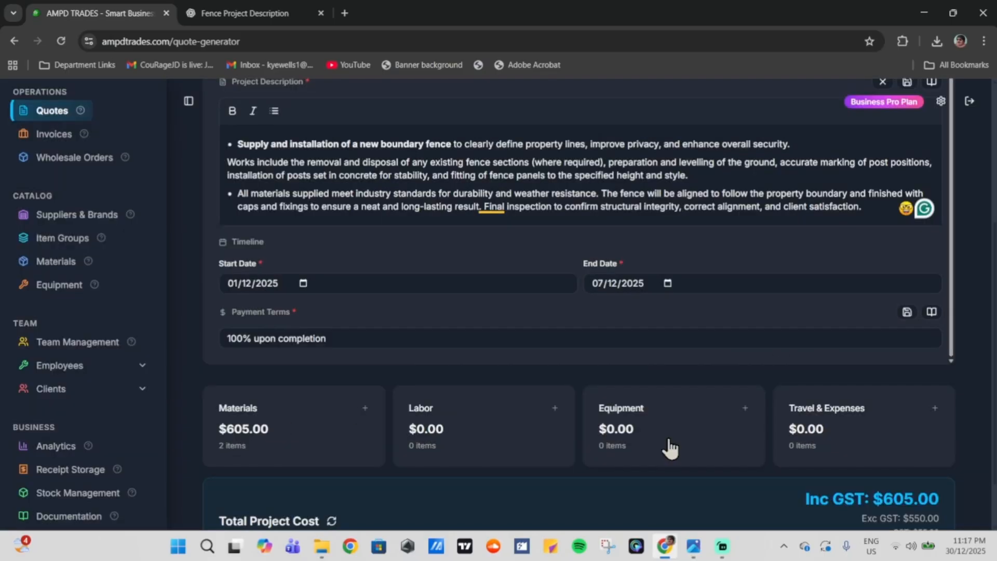
pyautogui.click(530, 443)
# Step: Add grasscuts labor at 8 hours × $100/hr ($880.00), bringing the quote to $1485.00
pyautogui.click(340, 238)
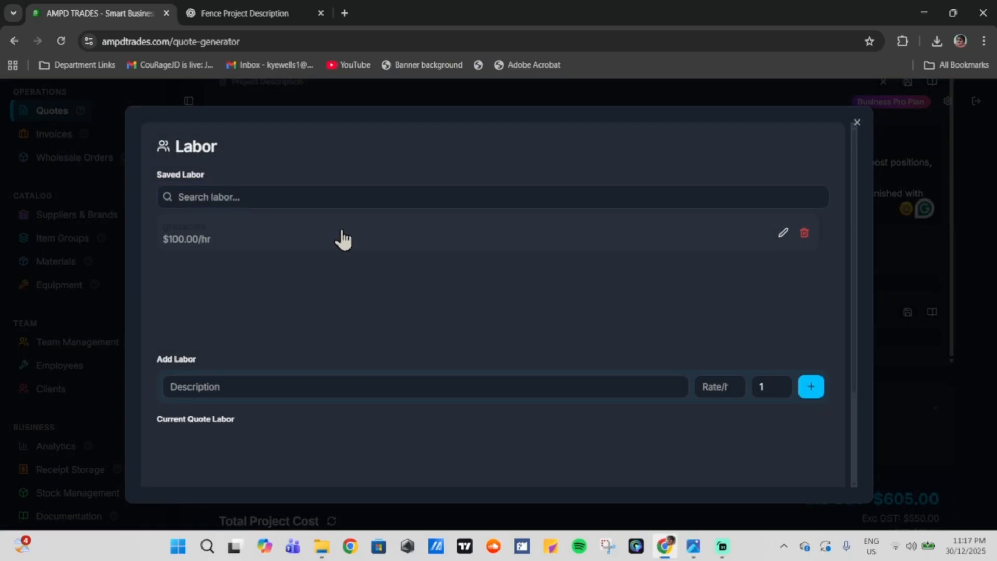
pyautogui.scroll(-2, 666, 379)
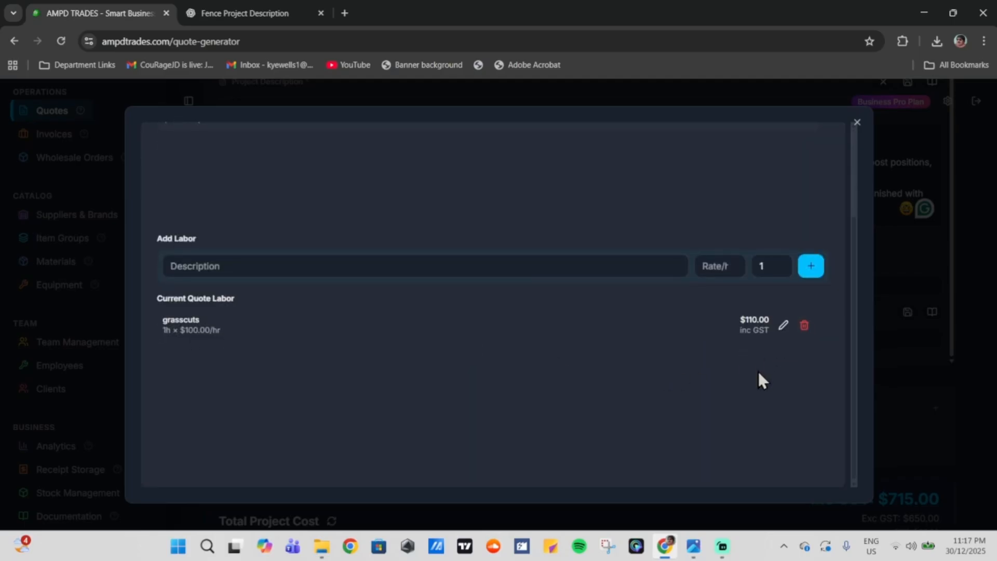
pyautogui.click(783, 325)
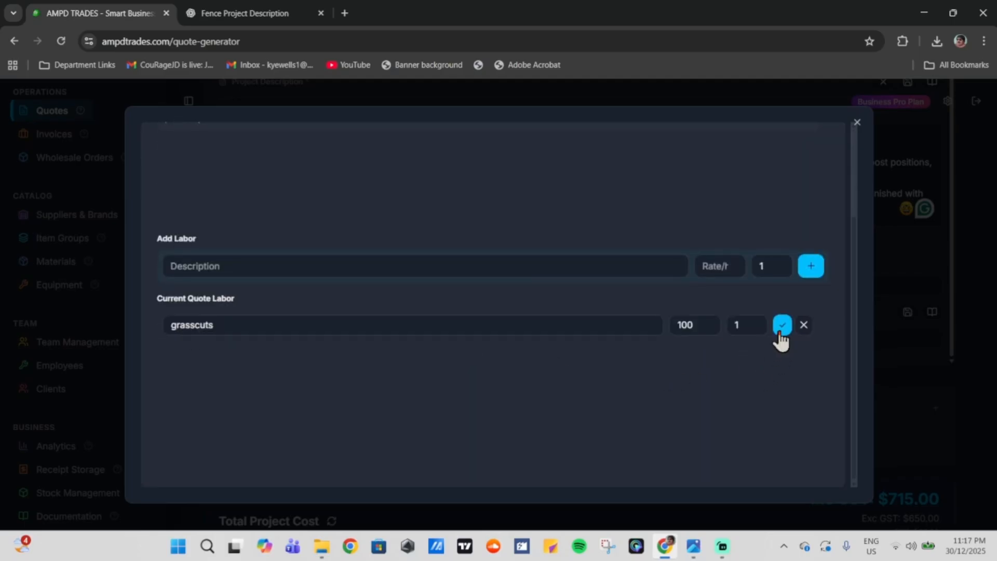
pyautogui.click(755, 325)
pyautogui.click(782, 325)
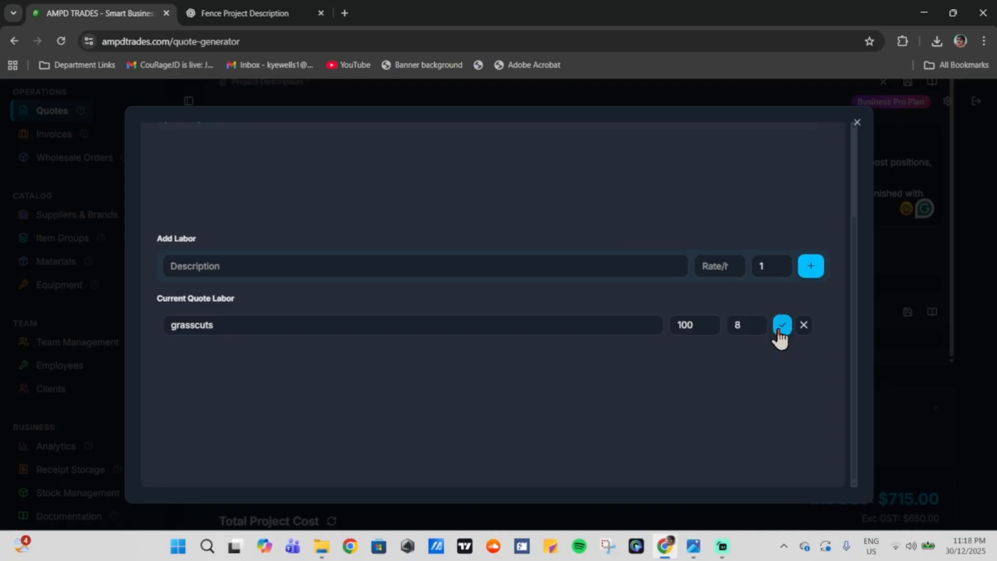
pyautogui.click(903, 313)
pyautogui.scroll(-1, 758, 395)
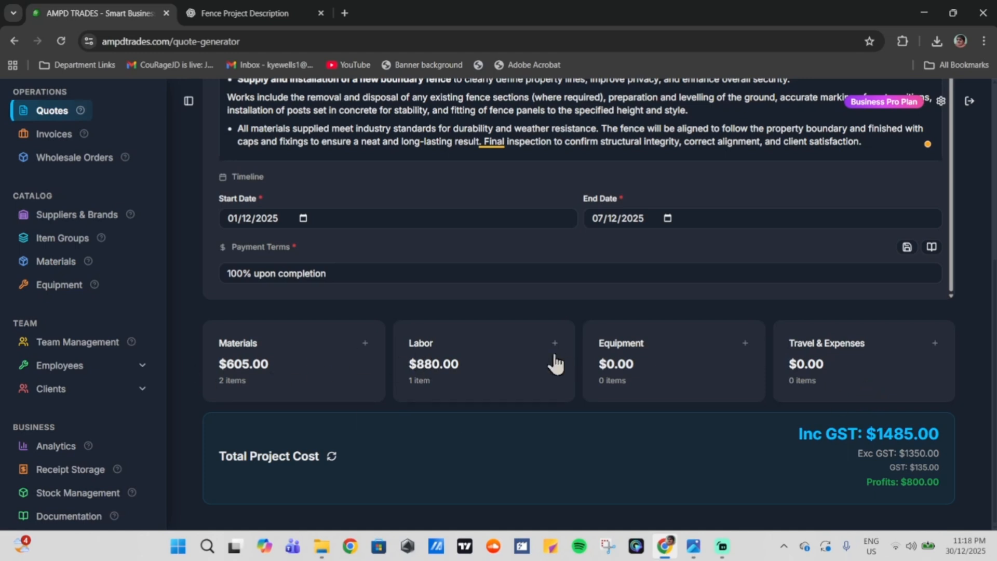
pyautogui.scroll(6, 639, 396)
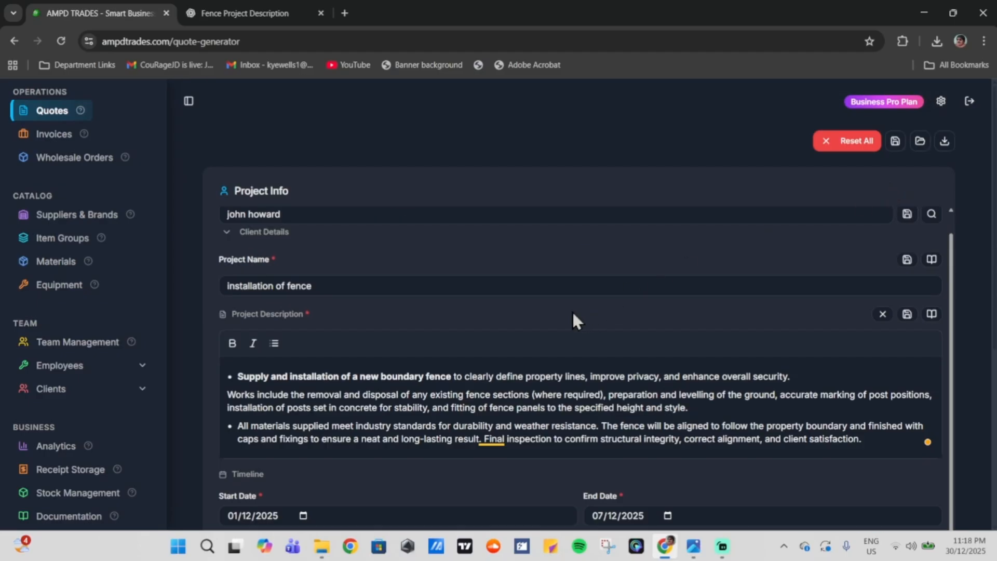
# Step: Save the installation of fence quote ($1485.00, 2 items), check saved quotes, and reopen it
pyautogui.click(894, 145)
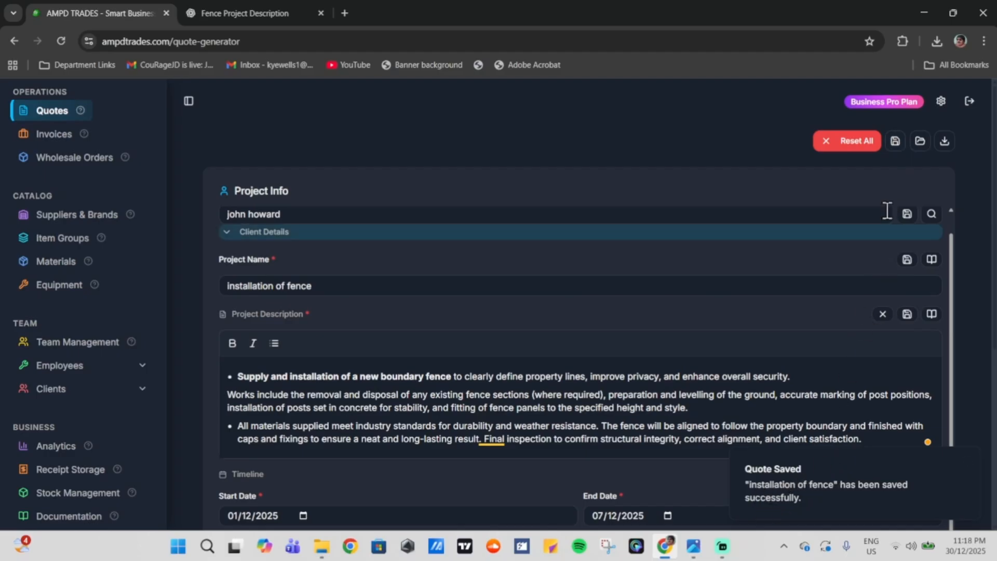
pyautogui.click(919, 144)
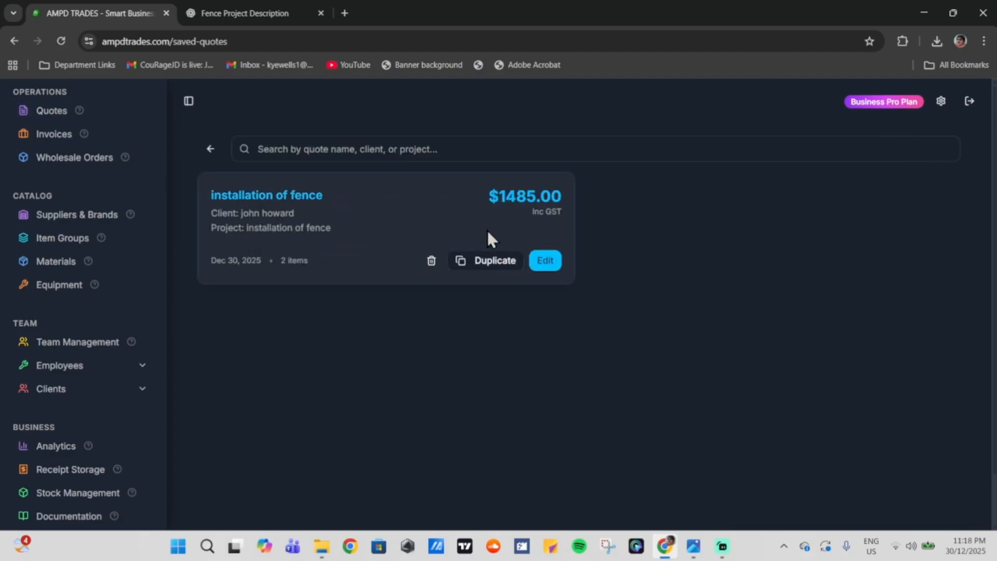
pyautogui.click(210, 149)
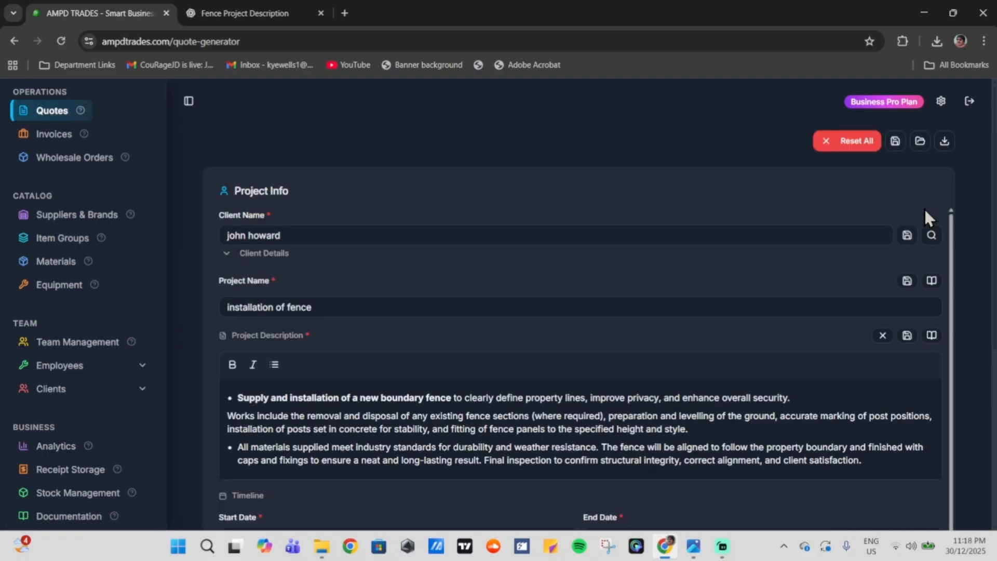
# Step: Download the fence quote as a PDF and review its header, client and quote details
pyautogui.click(945, 142)
pyautogui.scroll(-5, 567, 240)
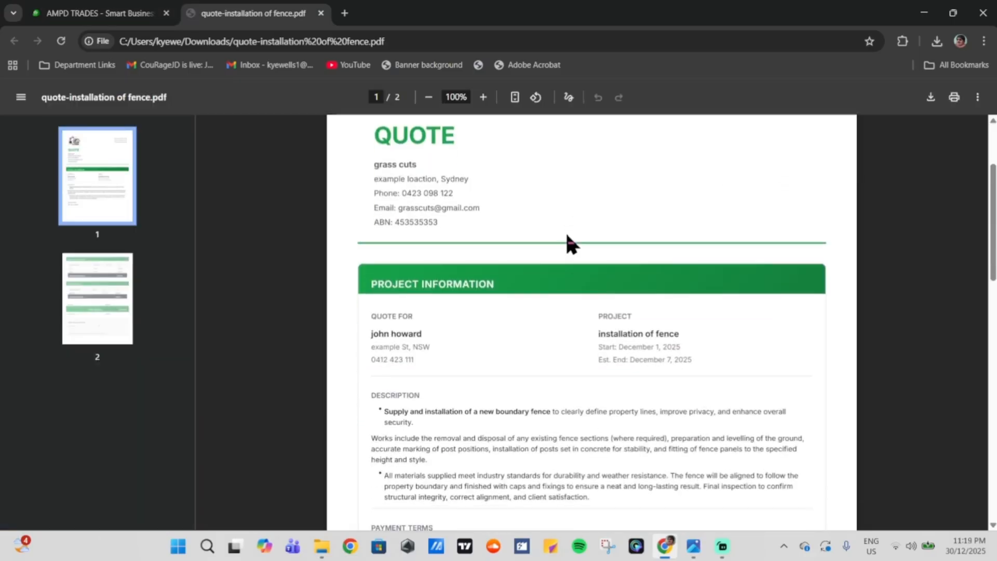
pyautogui.scroll(3, 567, 240)
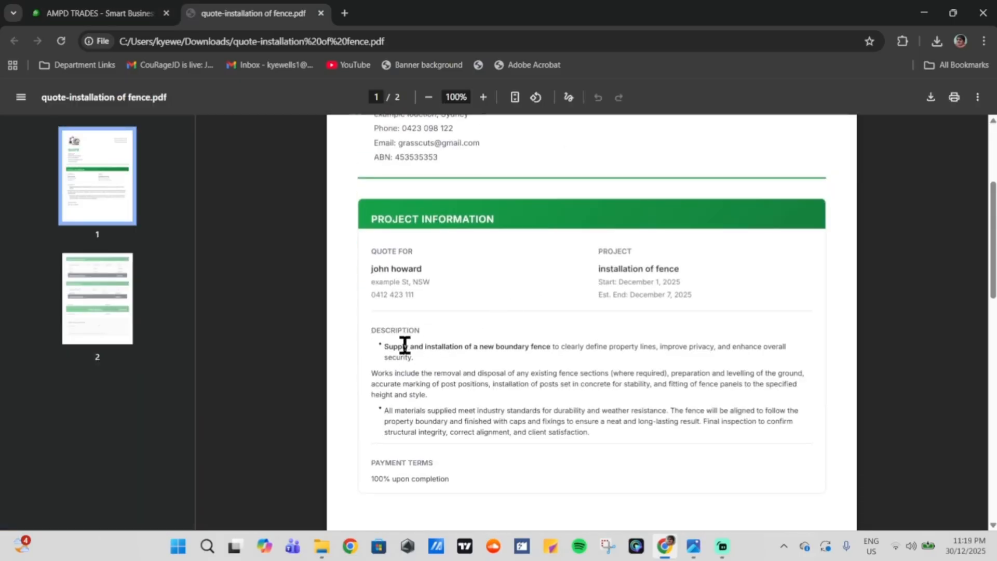
pyautogui.moveTo(370, 331); pyautogui.dragTo(443, 370)
pyautogui.click(442, 369)
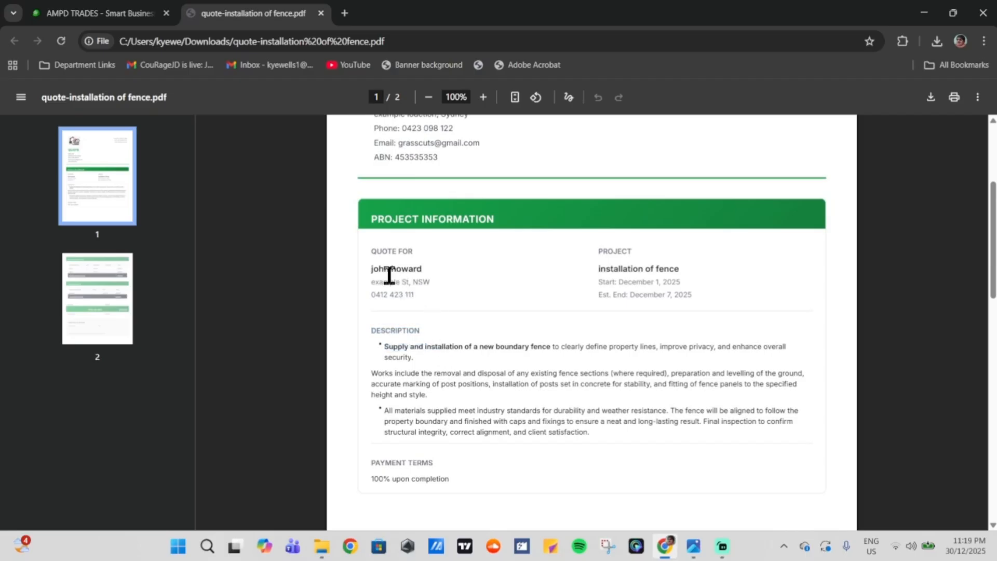
pyautogui.moveTo(380, 275); pyautogui.dragTo(421, 275)
pyautogui.click(420, 275)
pyautogui.moveTo(675, 276); pyautogui.dragTo(623, 289)
pyautogui.click(623, 289)
pyautogui.scroll(4, 571, 338)
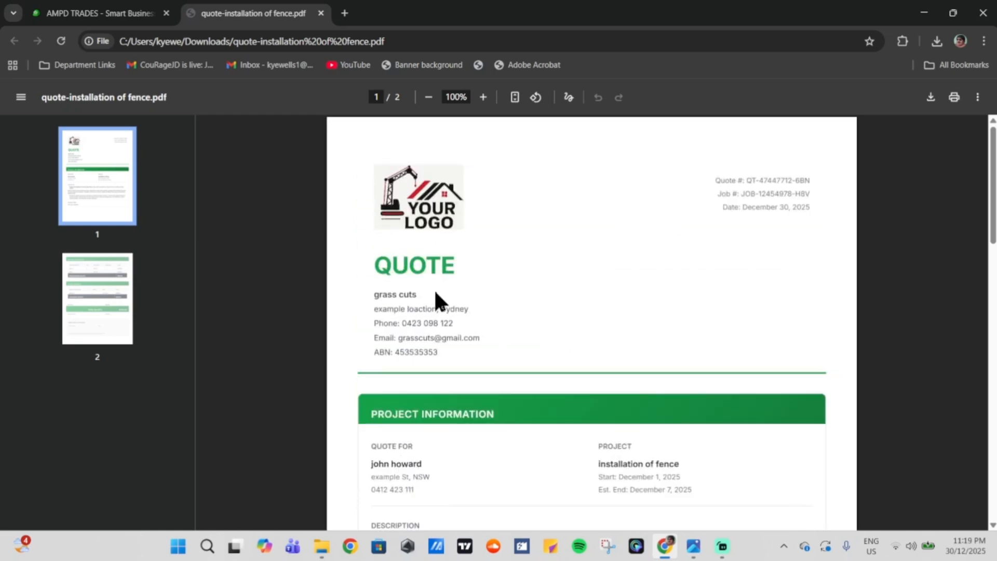
pyautogui.moveTo(436, 300); pyautogui.dragTo(476, 356)
pyautogui.click(587, 345)
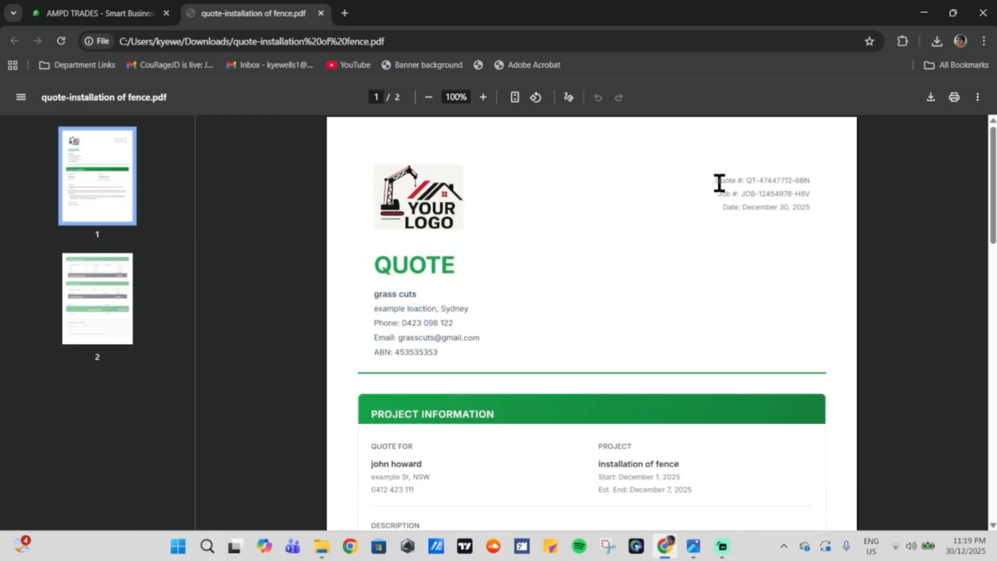
pyautogui.moveTo(717, 181); pyautogui.dragTo(797, 211)
pyautogui.click(779, 193)
pyautogui.click(771, 206)
pyautogui.click(669, 291)
# Step: Review the PDF's Chair and Table items, $1485.00 total, $135.00 GST and signature section
pyautogui.scroll(-14, 538, 311)
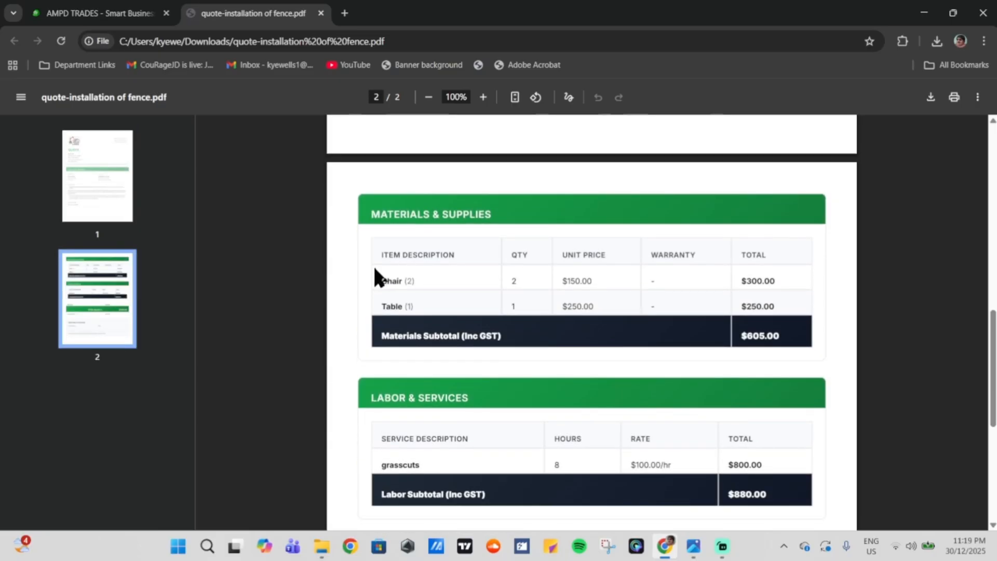
pyautogui.moveTo(374, 276); pyautogui.dragTo(416, 309)
pyautogui.click(446, 309)
pyautogui.scroll(-2, 447, 306)
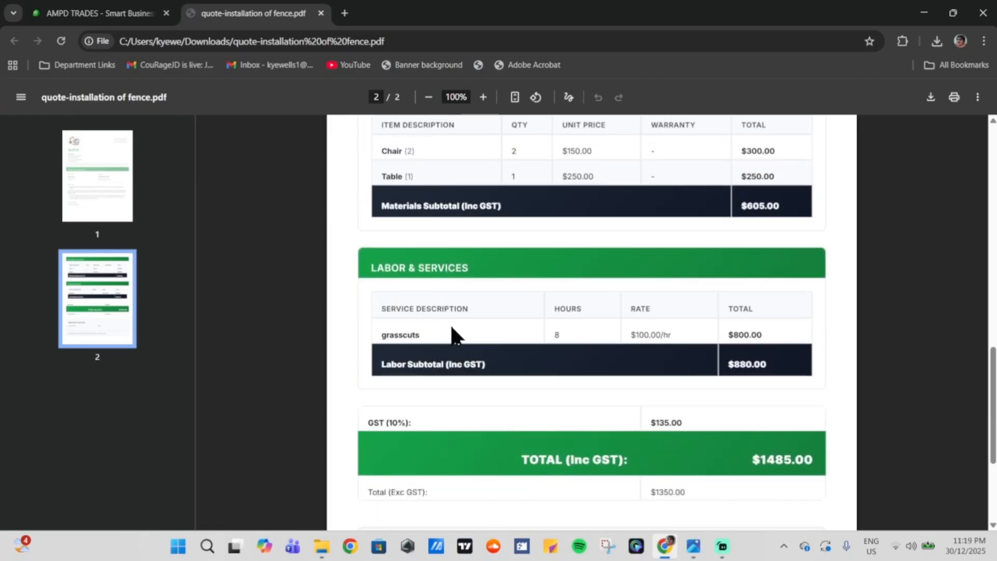
pyautogui.scroll(-2, 467, 340)
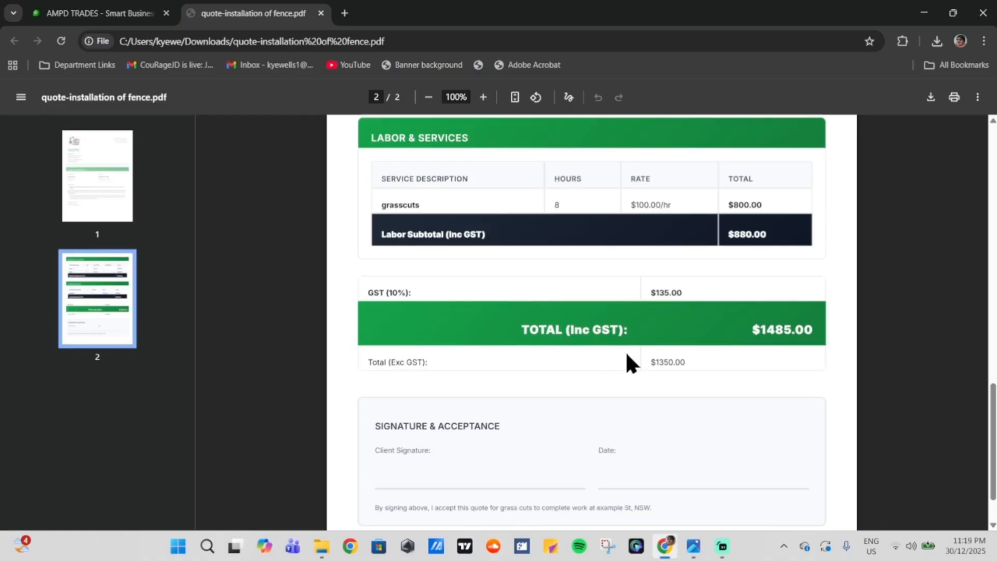
pyautogui.moveTo(746, 327); pyautogui.dragTo(805, 329)
pyautogui.click(718, 381)
pyautogui.moveTo(682, 292); pyautogui.dragTo(646, 301)
pyautogui.moveTo(650, 361); pyautogui.dragTo(685, 361)
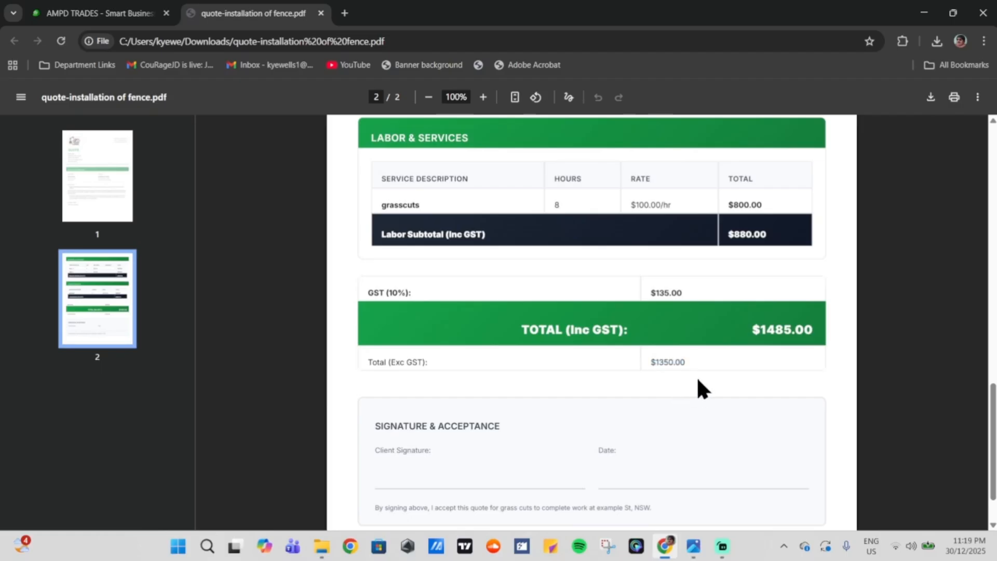
pyautogui.scroll(-1, 697, 380)
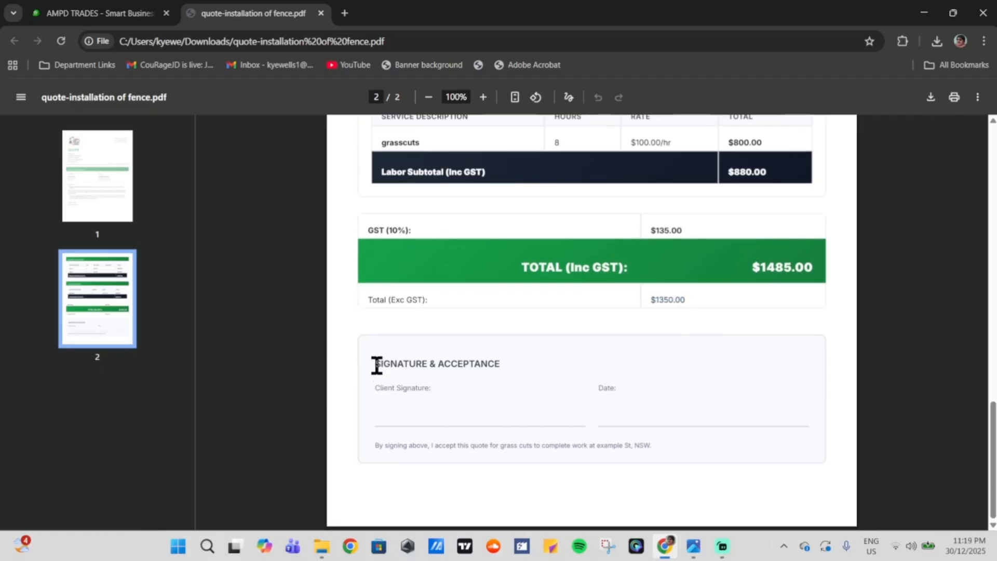
pyautogui.moveTo(376, 360); pyautogui.dragTo(510, 362)
pyautogui.click(510, 364)
pyautogui.scroll(15, 647, 373)
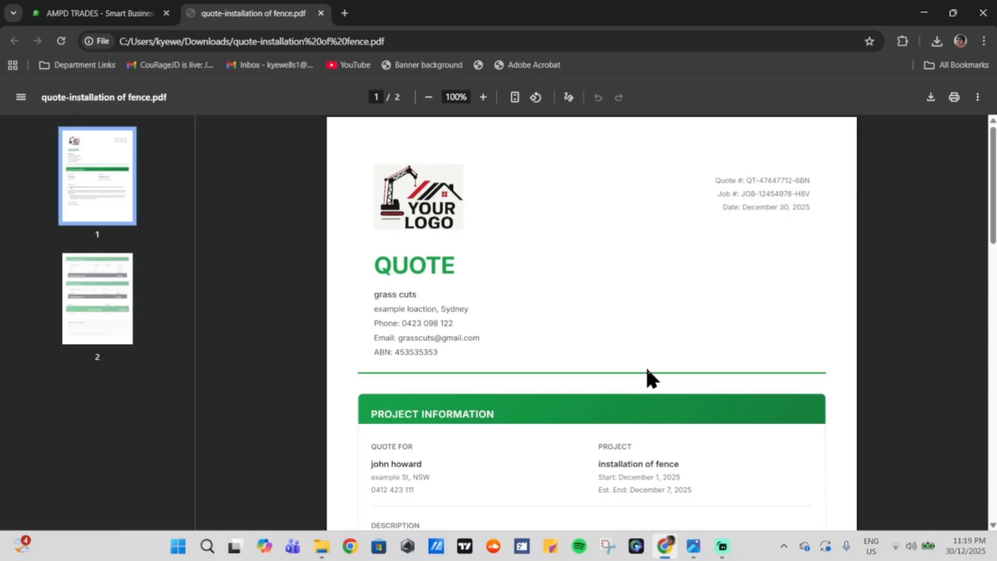
# Step: Return to AMPD Trades and open Convert to Invoice for the installation of fence job
pyautogui.hotkey('ctrl', 'Tab')
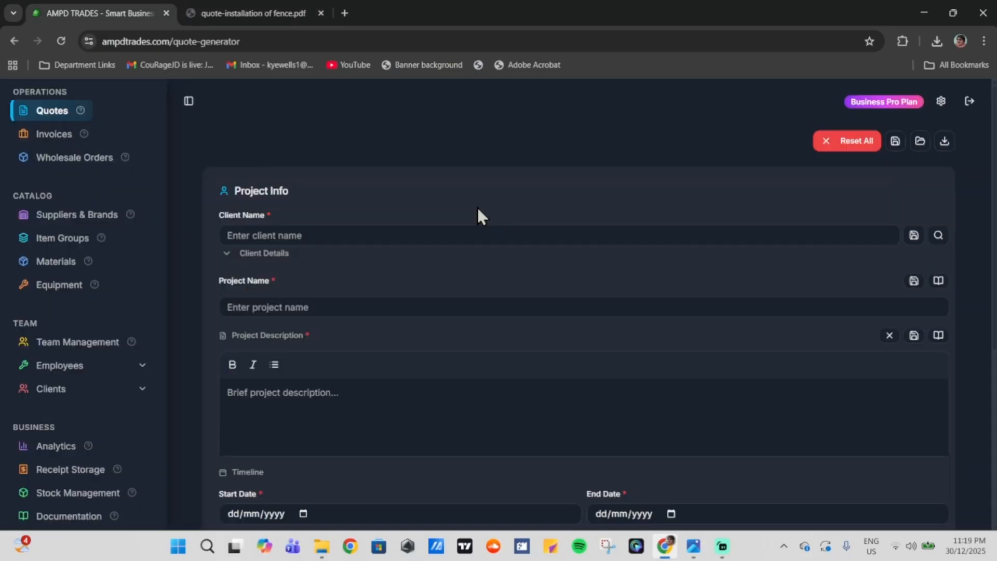
pyautogui.click(79, 137)
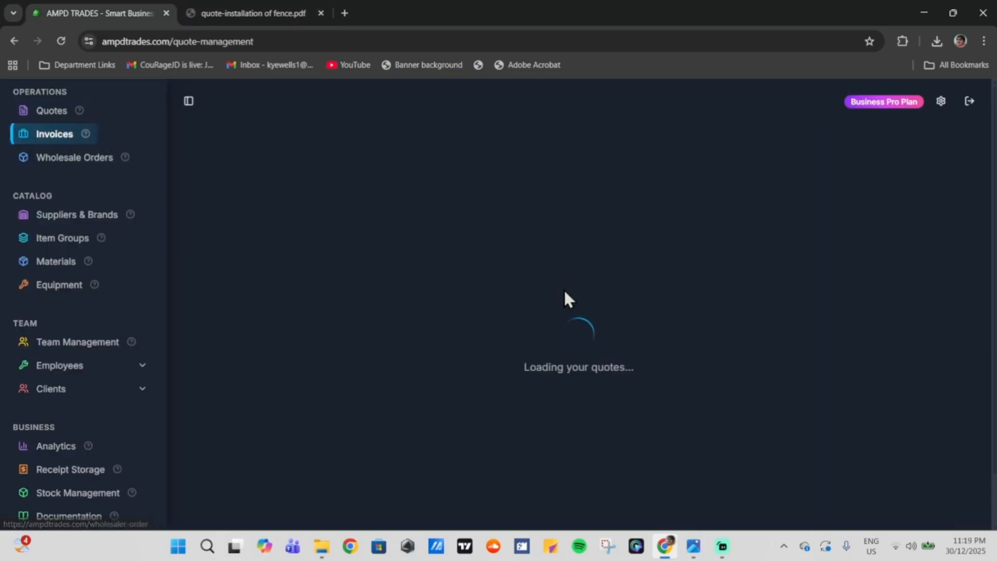
pyautogui.scroll(-2, 603, 309)
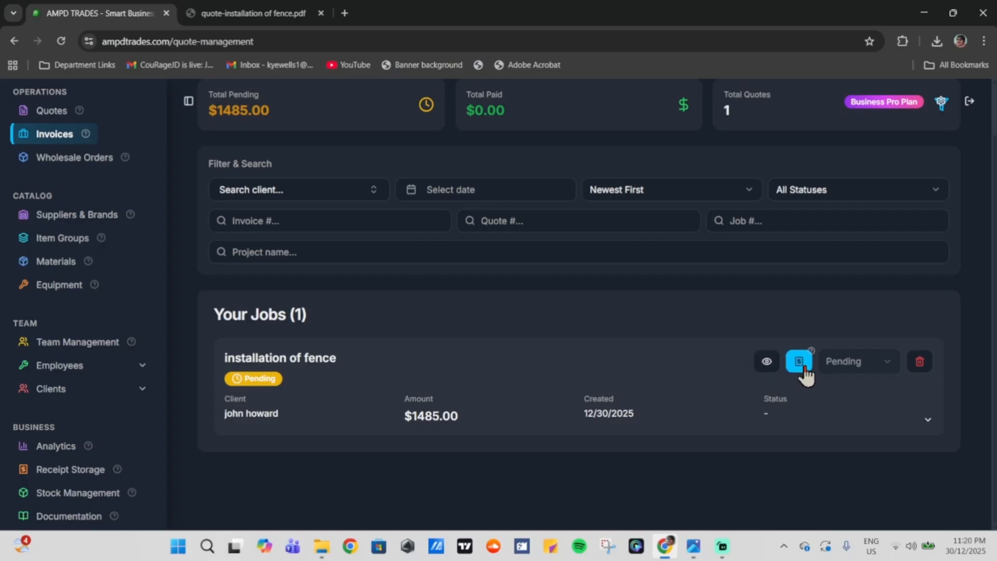
pyautogui.moveTo(810, 351)
pyautogui.click(797, 362)
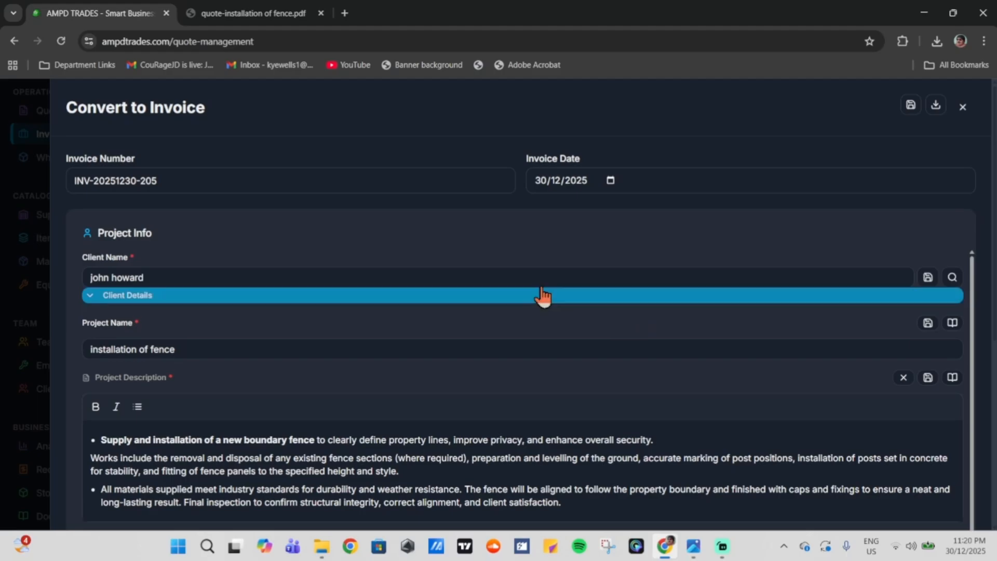
# Step: Check the invoice draft's number and date, then scroll down to its timeline and cost cards
pyautogui.moveTo(73, 158); pyautogui.dragTo(146, 157)
pyautogui.click(147, 157)
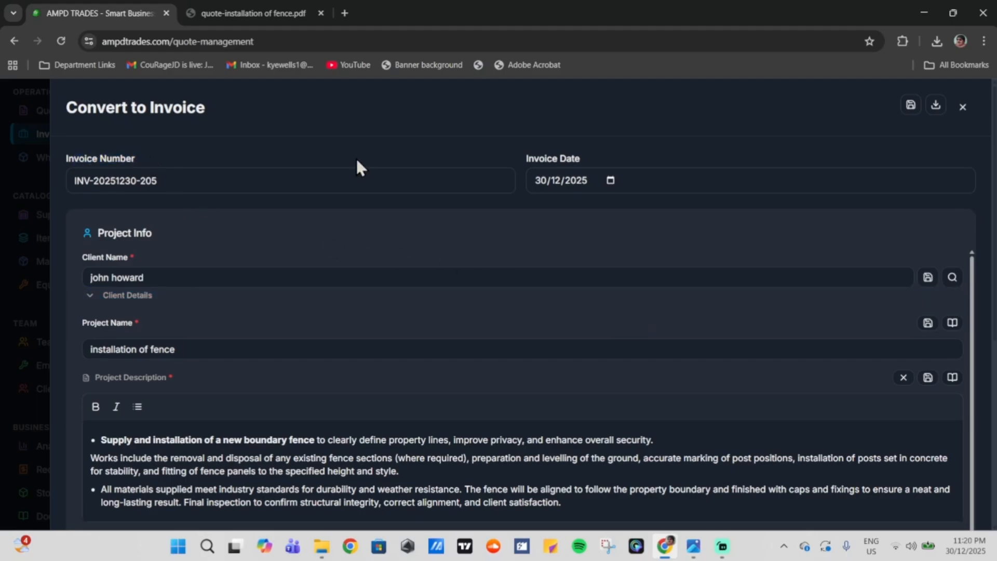
pyautogui.moveTo(530, 161); pyautogui.dragTo(588, 160)
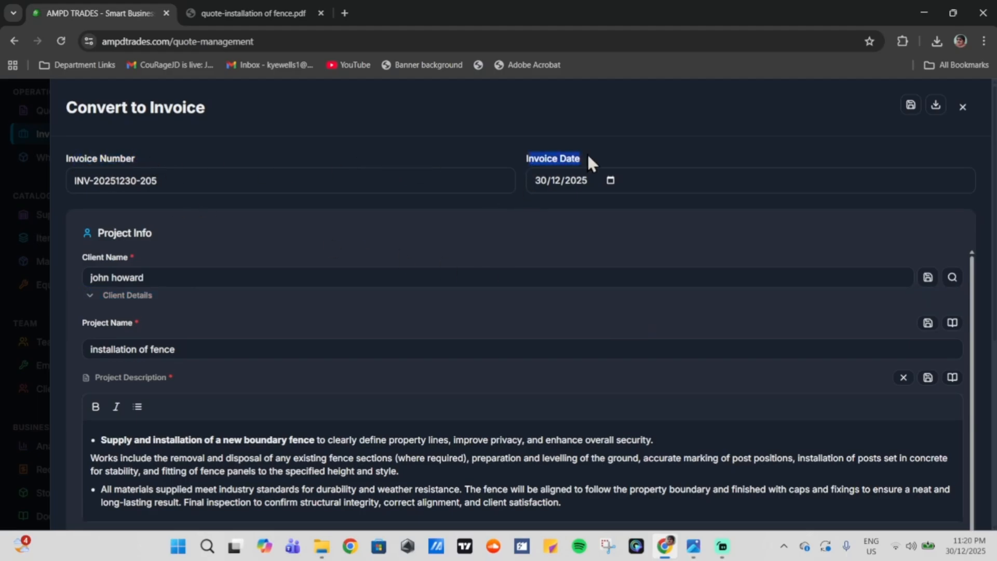
pyautogui.click(607, 260)
pyautogui.scroll(-1, 605, 262)
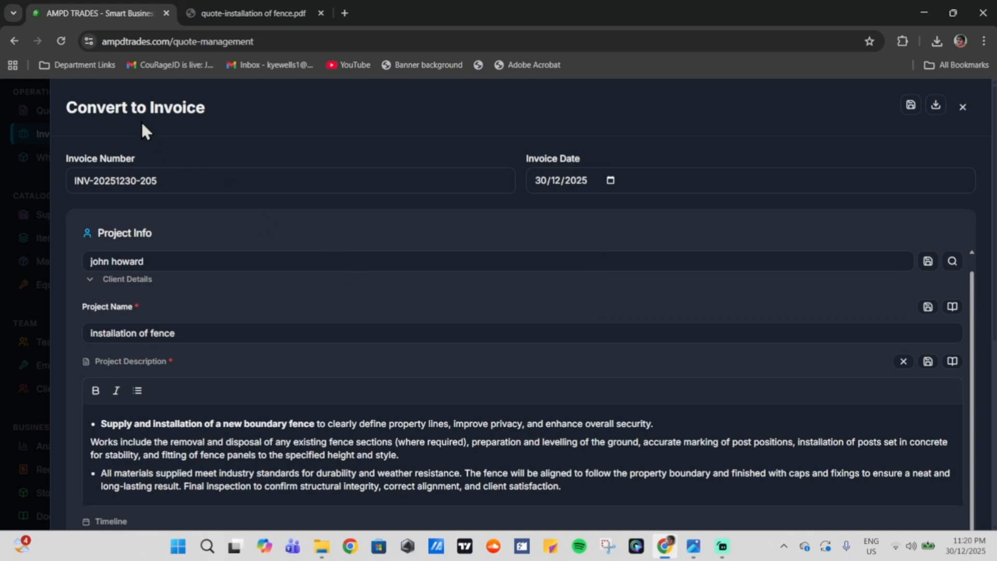
pyautogui.scroll(-6, 743, 201)
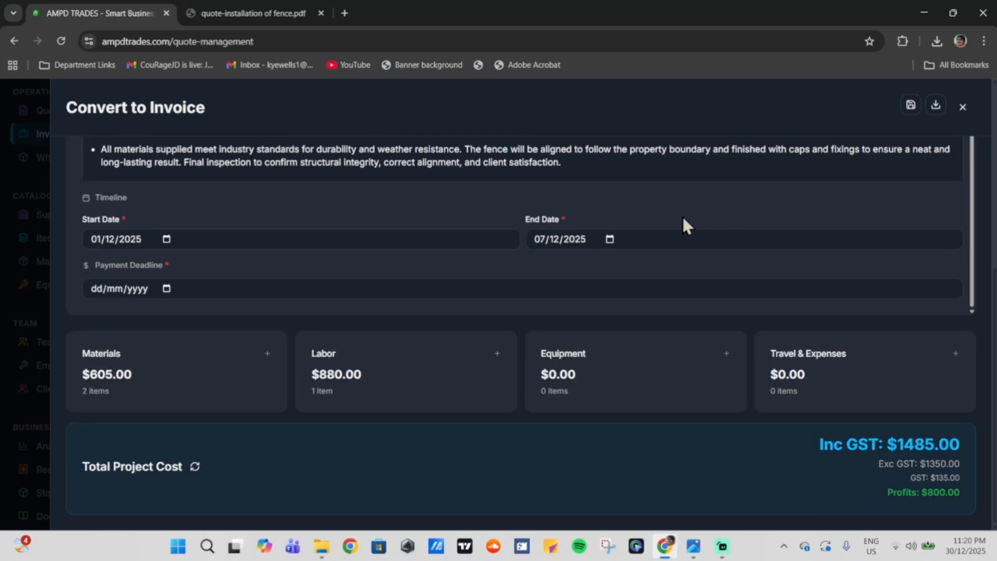
# Step: Reduce the Chair quantity in the invoice materials from 2 to 1, making materials $440.00
pyautogui.click(235, 385)
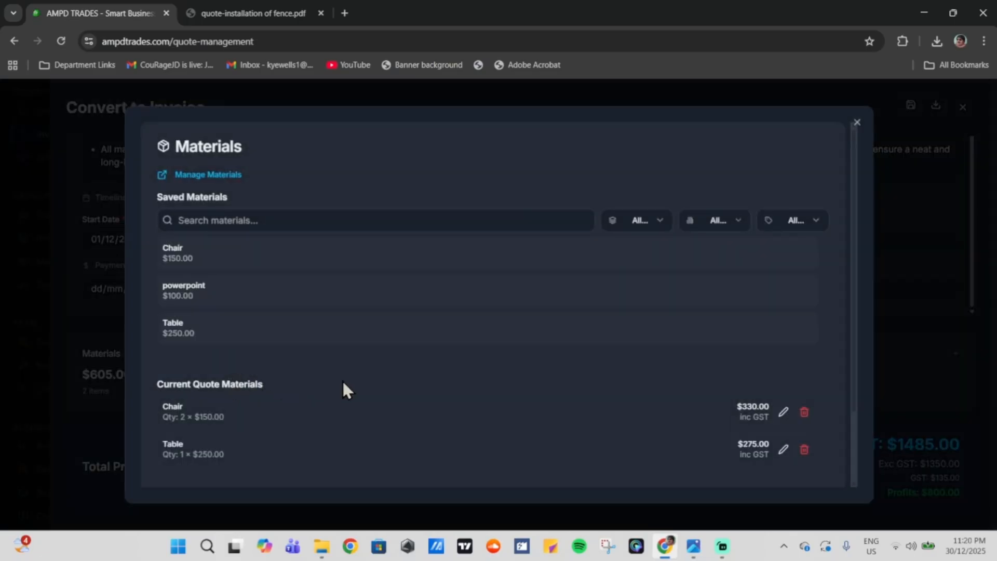
pyautogui.click(783, 418)
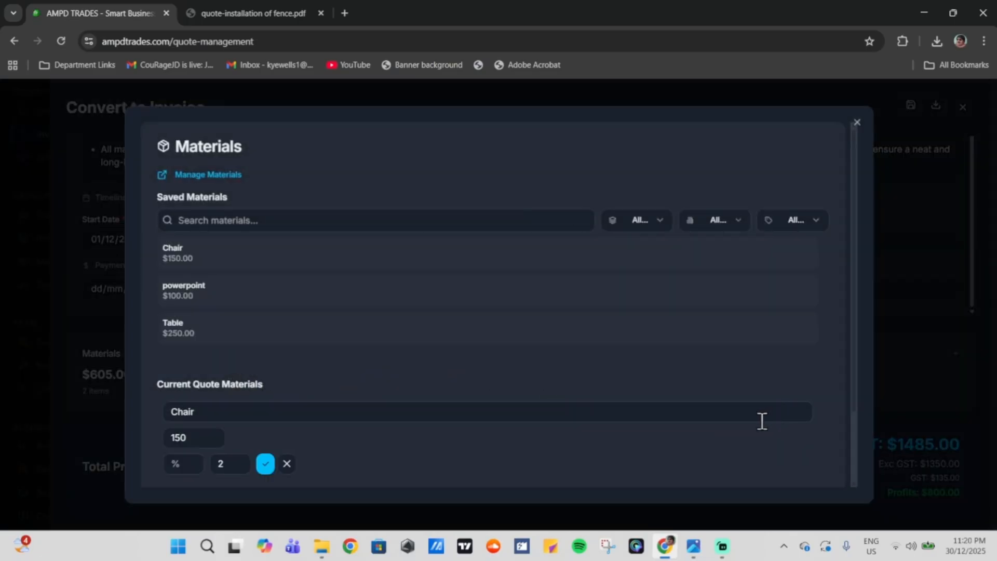
pyautogui.click(237, 466)
pyautogui.click(265, 463)
pyautogui.scroll(-2, 519, 364)
pyautogui.scroll(2, 587, 300)
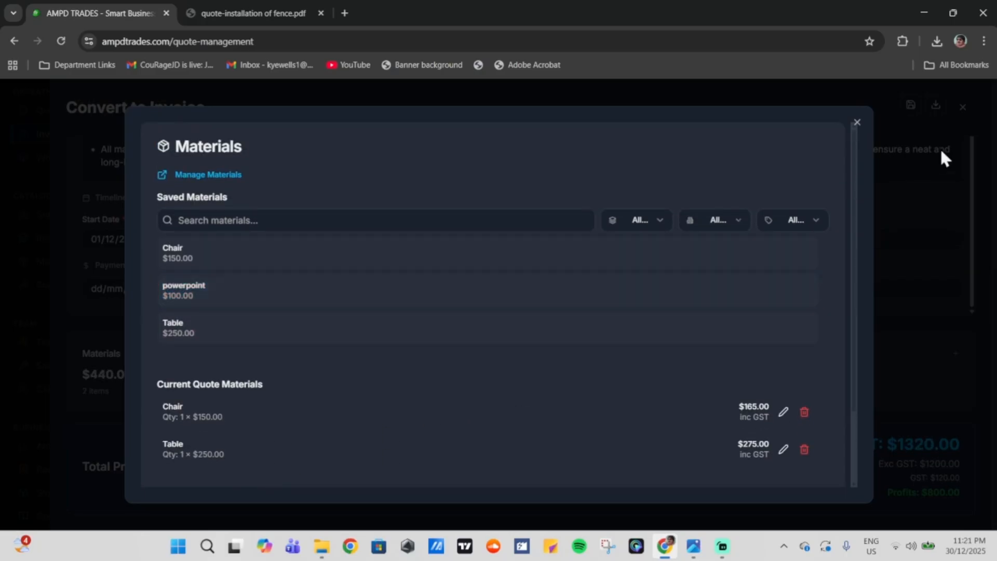
pyautogui.click(895, 128)
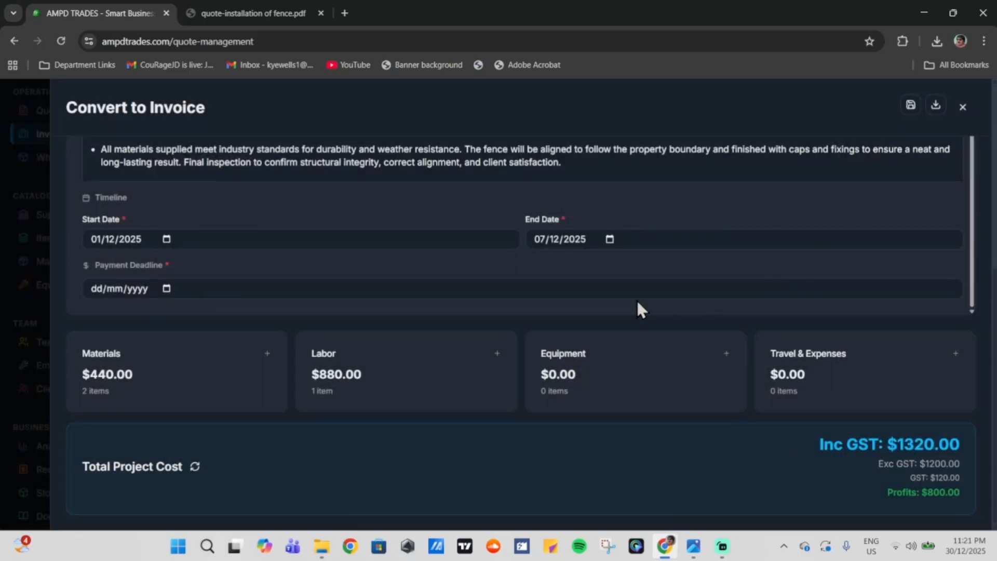
pyautogui.scroll(8, 634, 298)
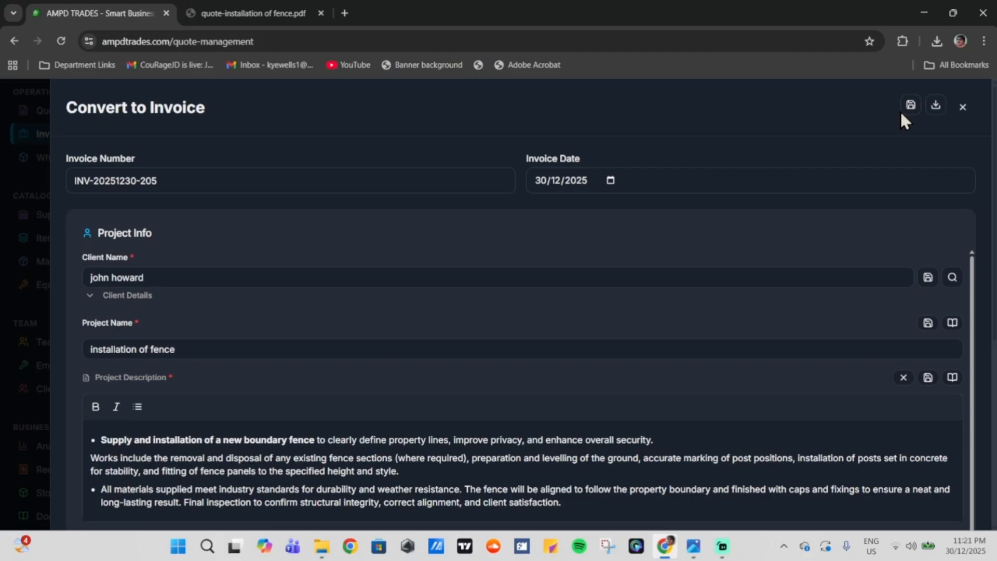
pyautogui.scroll(-5, 676, 280)
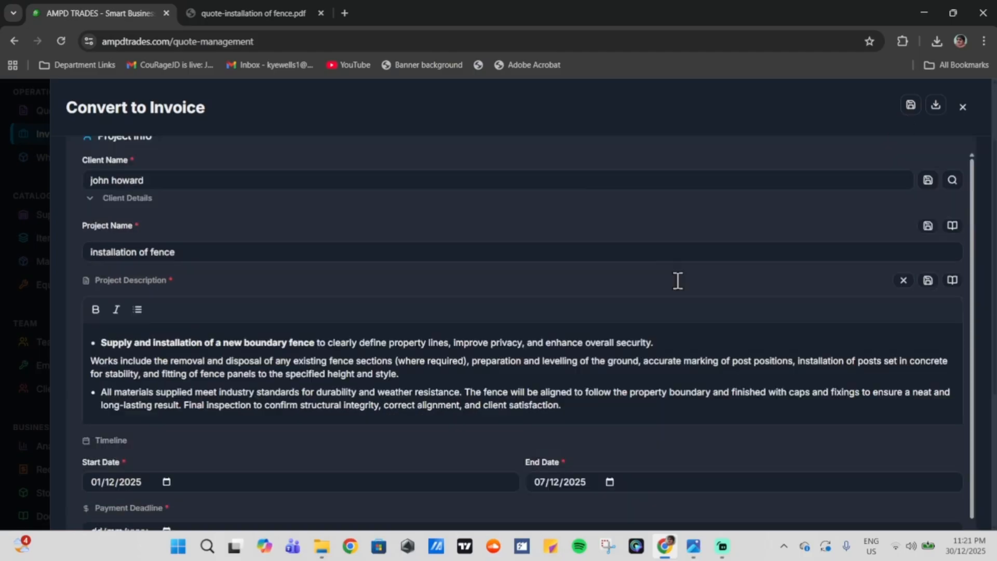
pyautogui.scroll(4, 837, 345)
pyautogui.scroll(2, 838, 340)
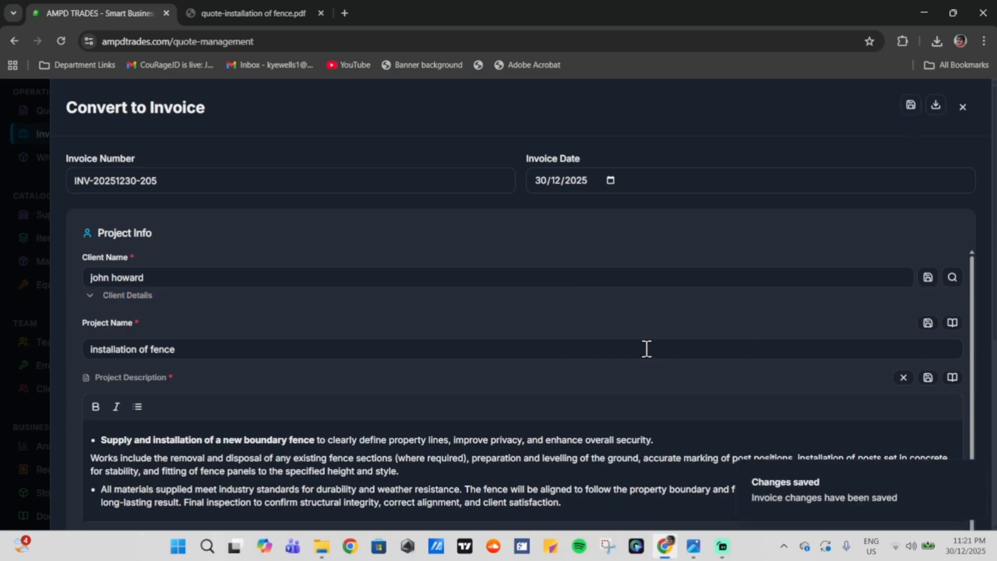
pyautogui.scroll(-1, 641, 348)
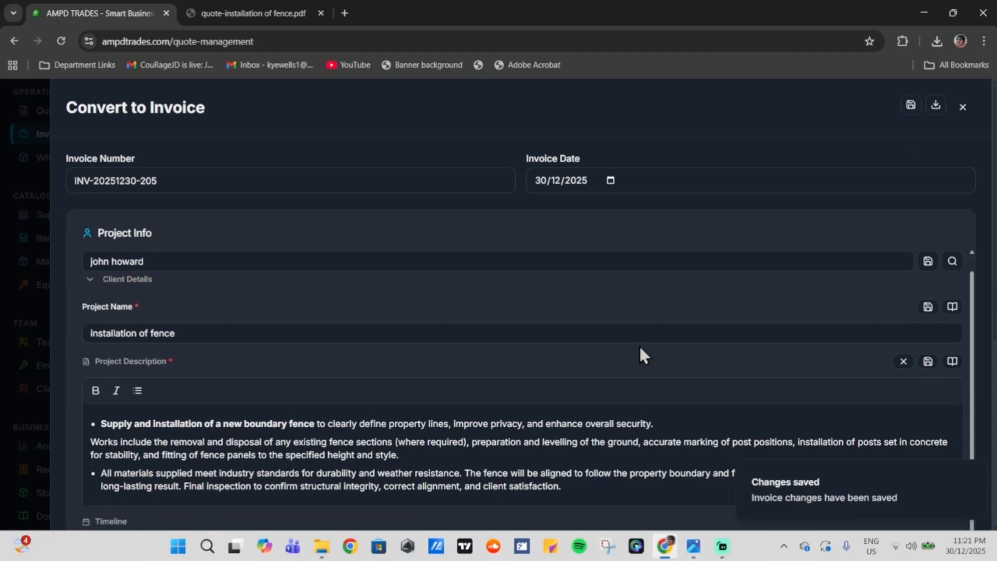
# Step: Close and reopen the invoice to verify the Chair quantity, then download the invoice PDF
pyautogui.click(12, 259)
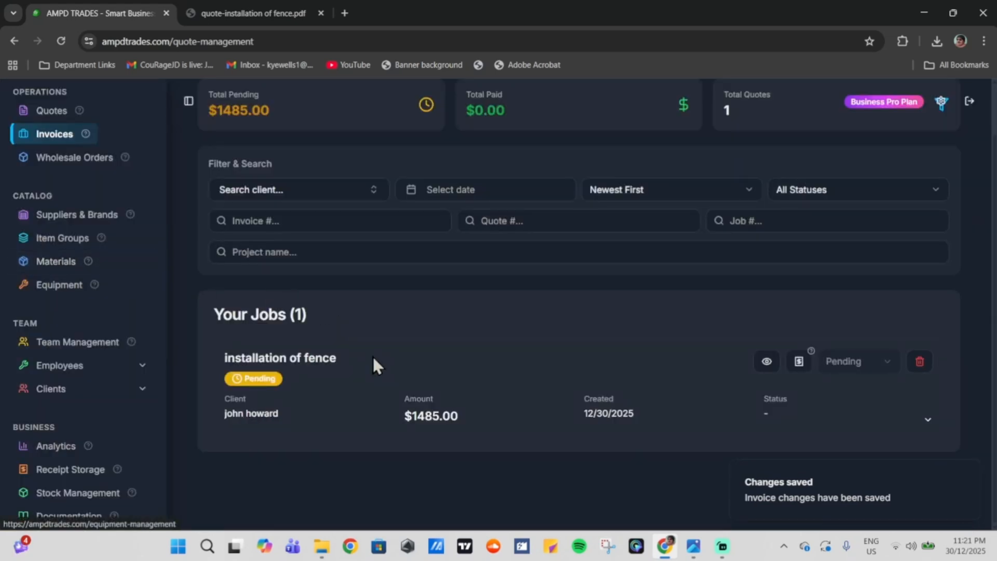
pyautogui.click(799, 369)
pyautogui.scroll(-5, 351, 366)
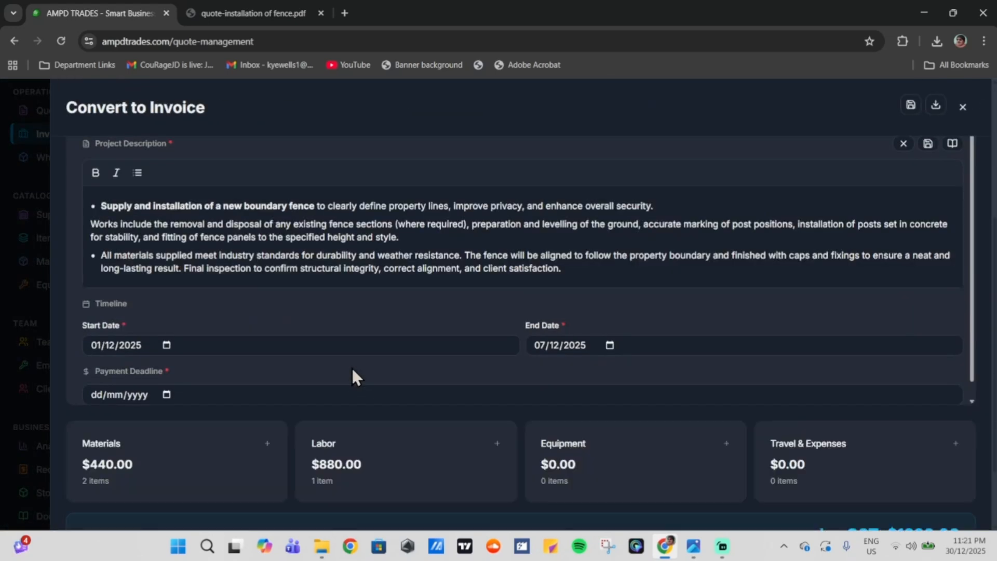
pyautogui.scroll(-1, 352, 372)
pyautogui.click(203, 474)
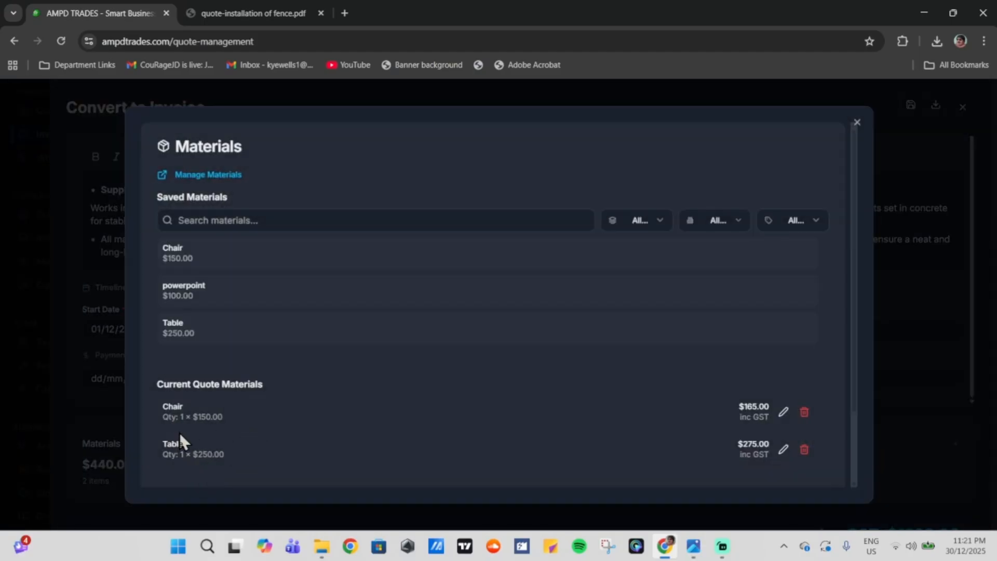
pyautogui.click(892, 218)
pyautogui.scroll(5, 892, 218)
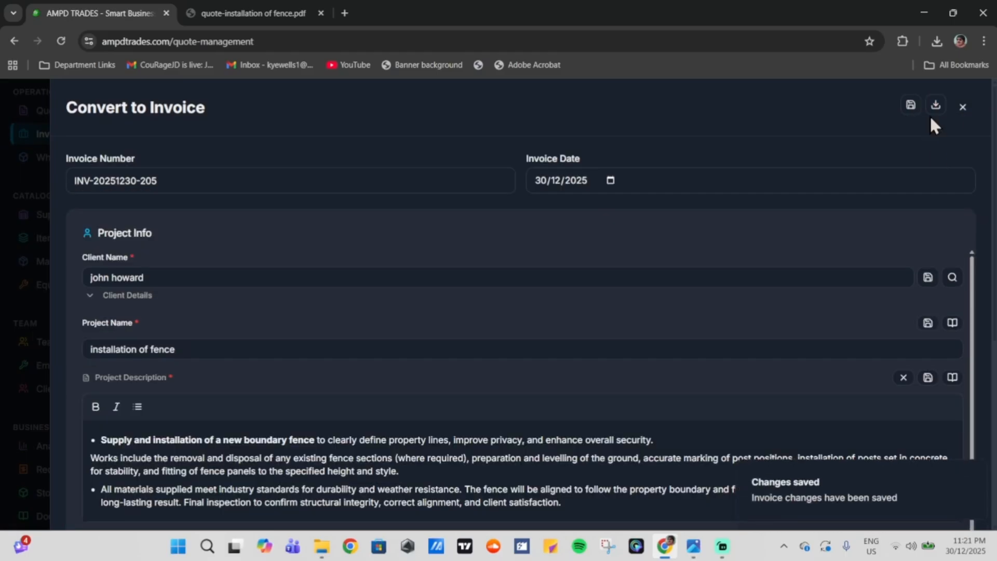
pyautogui.click(930, 116)
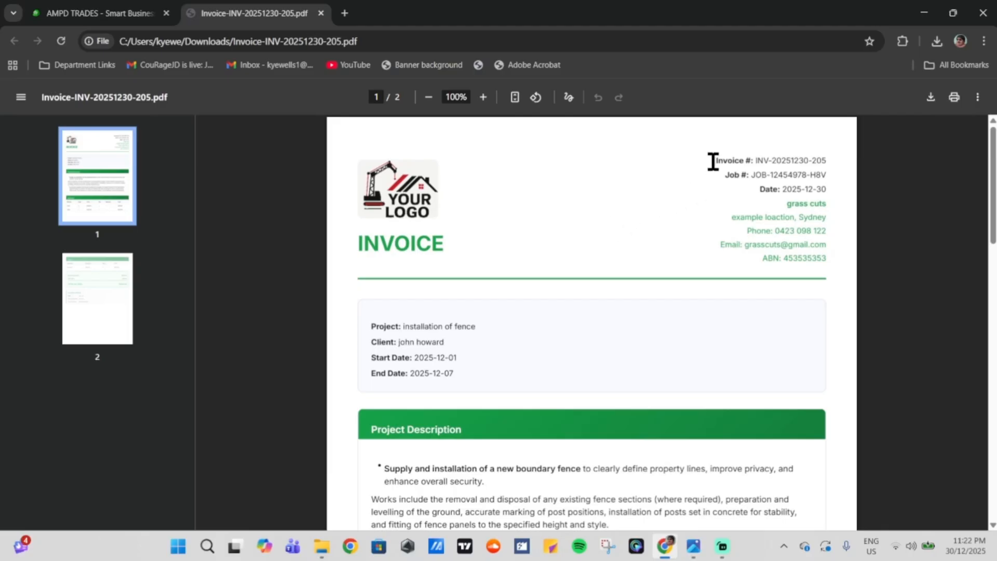
# Step: Read through Invoice-INV-20251230-205.pdf: invoice and job numbers, project line and payment details
pyautogui.moveTo(711, 162); pyautogui.dragTo(786, 179)
pyautogui.click(786, 179)
pyautogui.scroll(-1, 589, 327)
pyautogui.moveTo(382, 254); pyautogui.dragTo(452, 260)
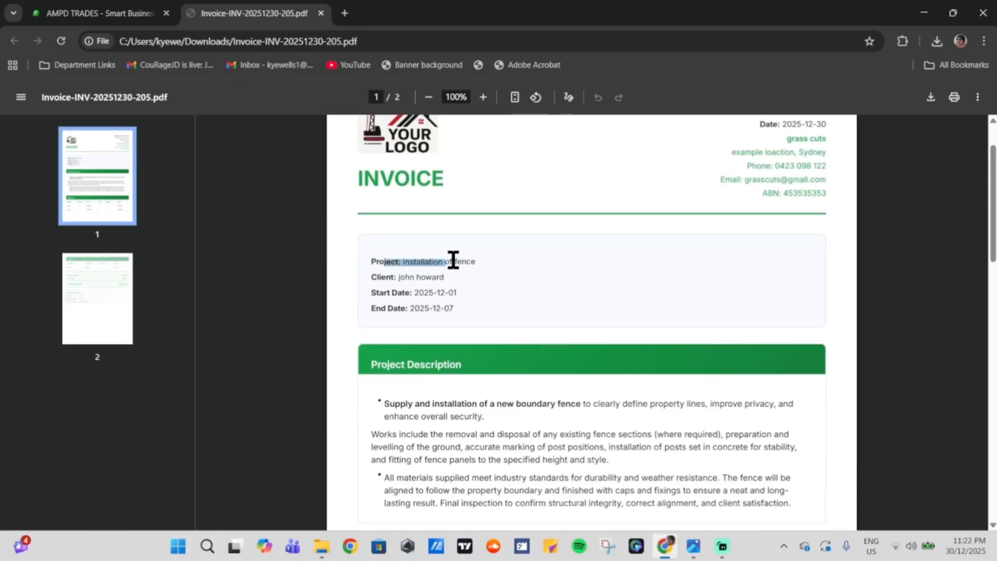
pyautogui.click(469, 265)
pyautogui.scroll(-1, 465, 344)
pyautogui.scroll(-1, 465, 344)
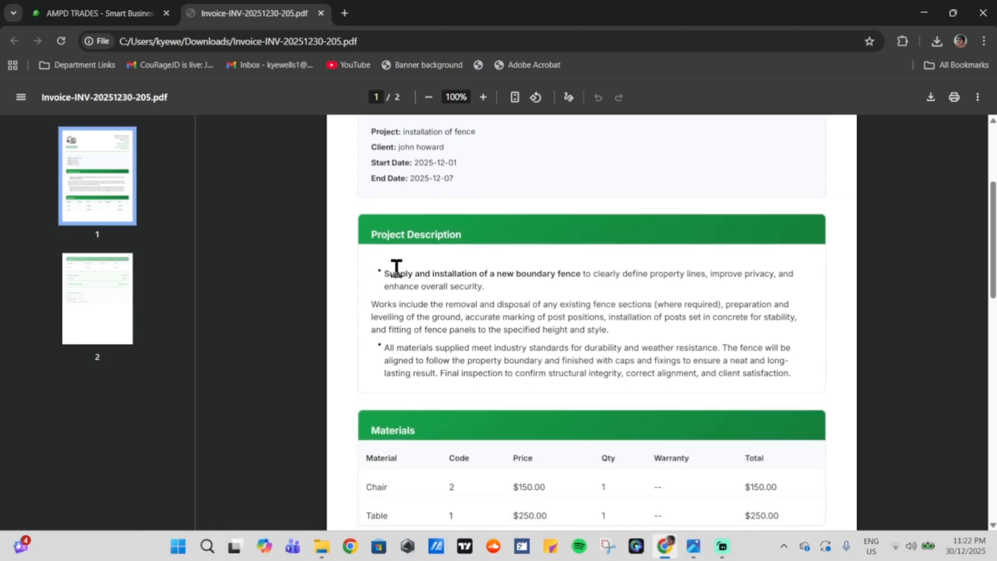
pyautogui.scroll(-2, 530, 377)
pyautogui.scroll(-2, 468, 321)
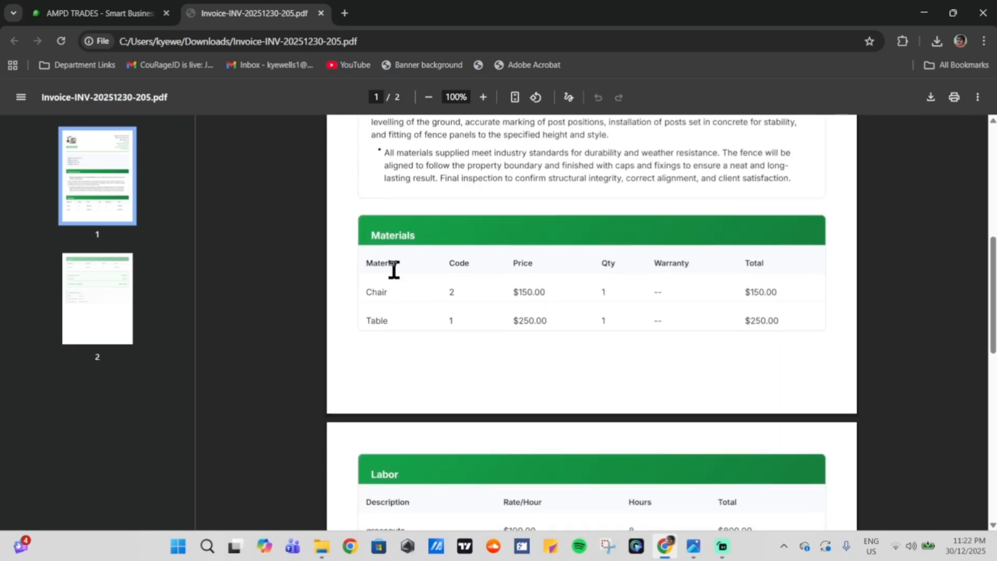
pyautogui.scroll(-3, 550, 342)
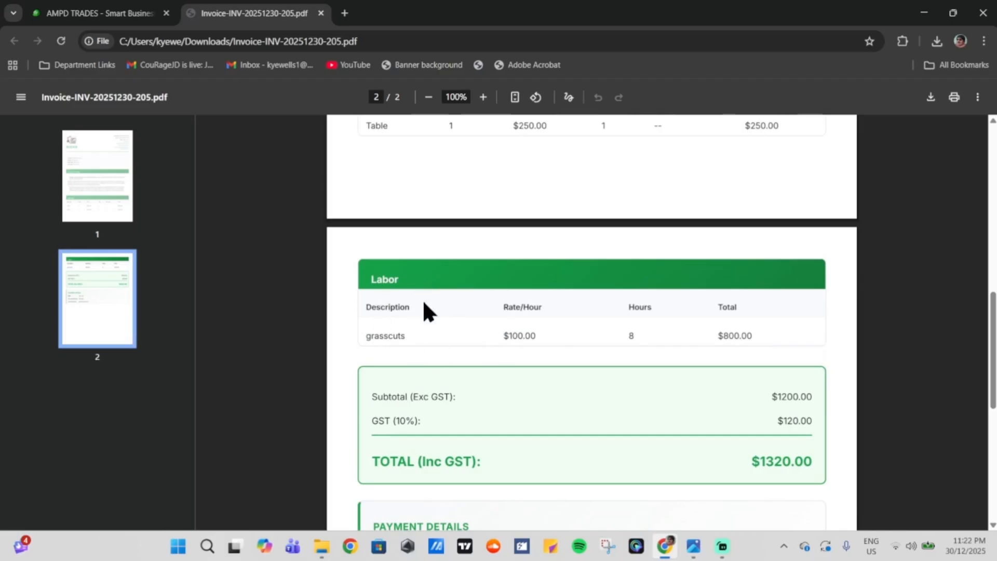
pyautogui.scroll(-3, 422, 306)
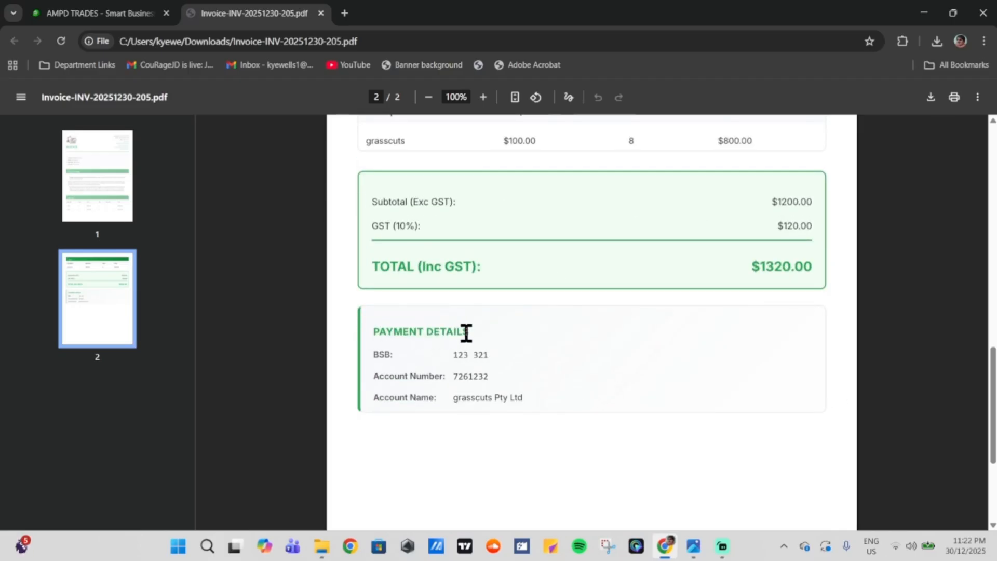
pyautogui.moveTo(466, 334); pyautogui.dragTo(383, 334)
pyautogui.click(442, 341)
pyautogui.scroll(6, 615, 384)
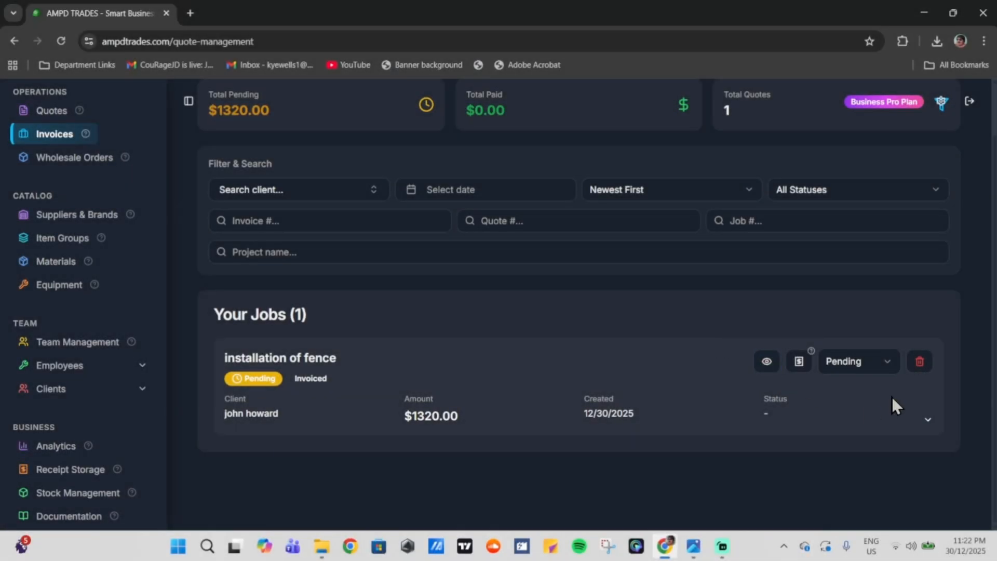
# Step: Mark the installation of fence job as Paid ($1320.00) and go to Stock Management
pyautogui.click(871, 363)
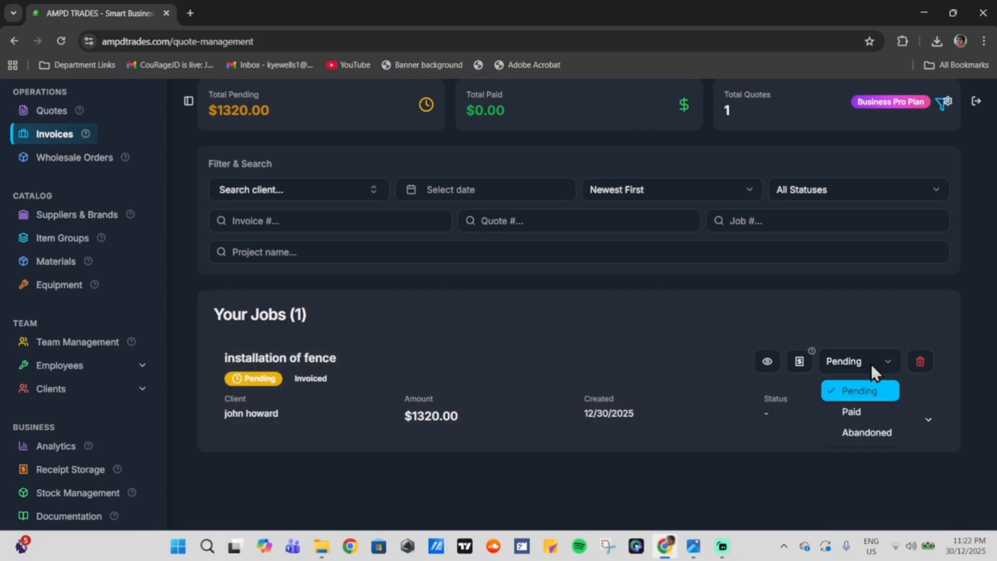
pyautogui.click(876, 414)
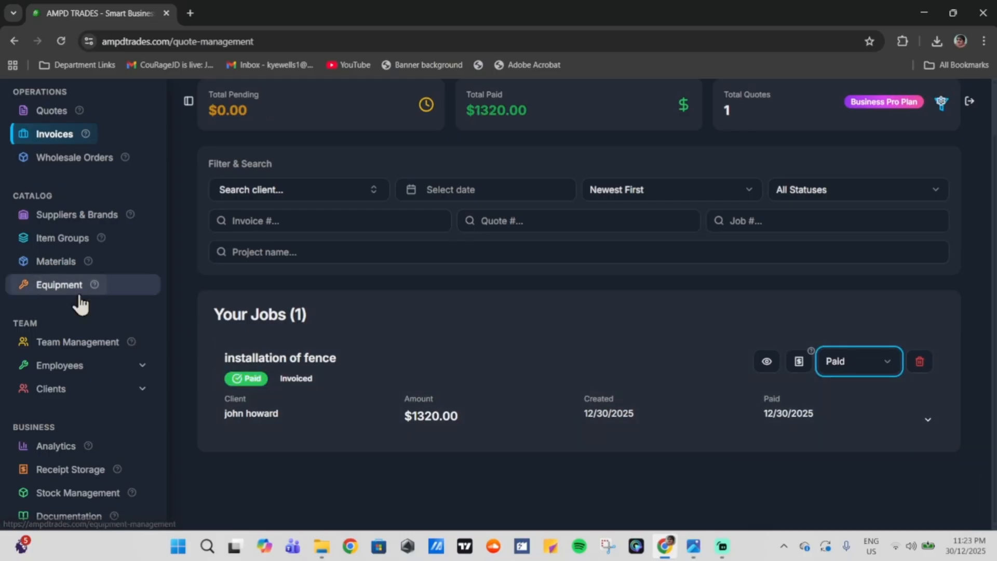
pyautogui.click(88, 491)
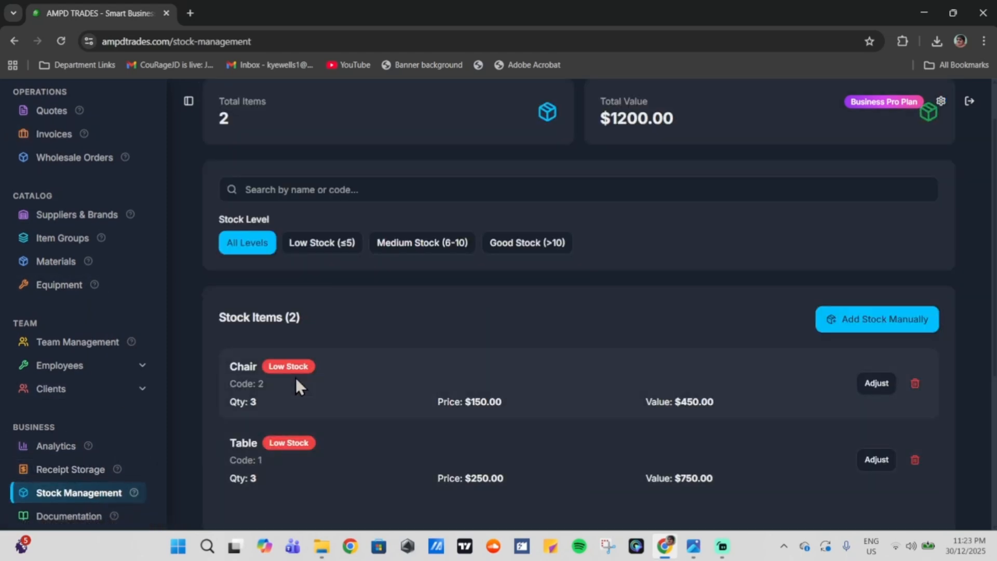
# Step: Review the Chair and Table stock items and filter the list to low-stock items
pyautogui.moveTo(258, 366); pyautogui.dragTo(239, 366)
pyautogui.moveTo(250, 415); pyautogui.dragTo(260, 450)
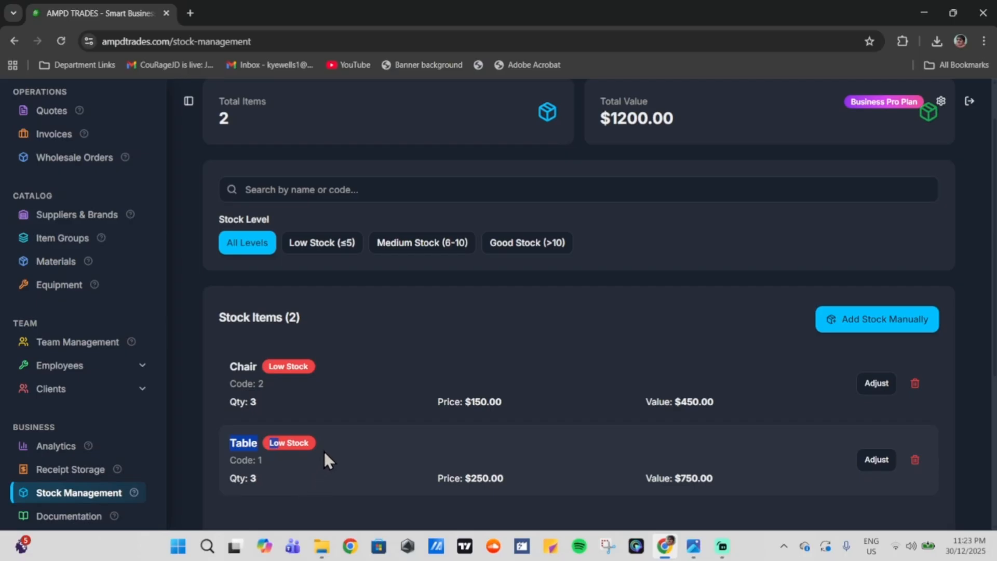
pyautogui.click(288, 249)
pyautogui.scroll(1, 477, 309)
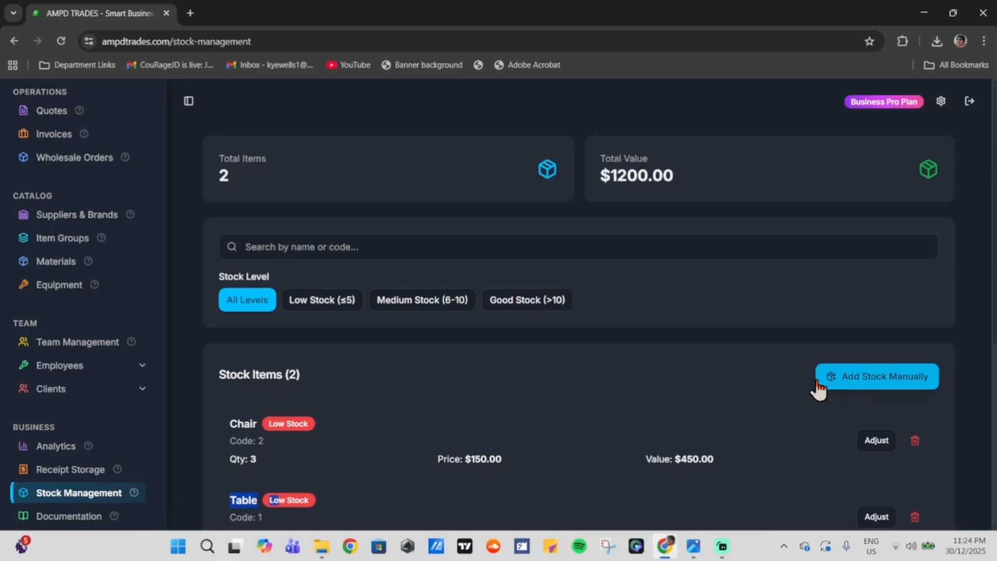
pyautogui.scroll(-3, 607, 301)
pyautogui.scroll(3, 571, 311)
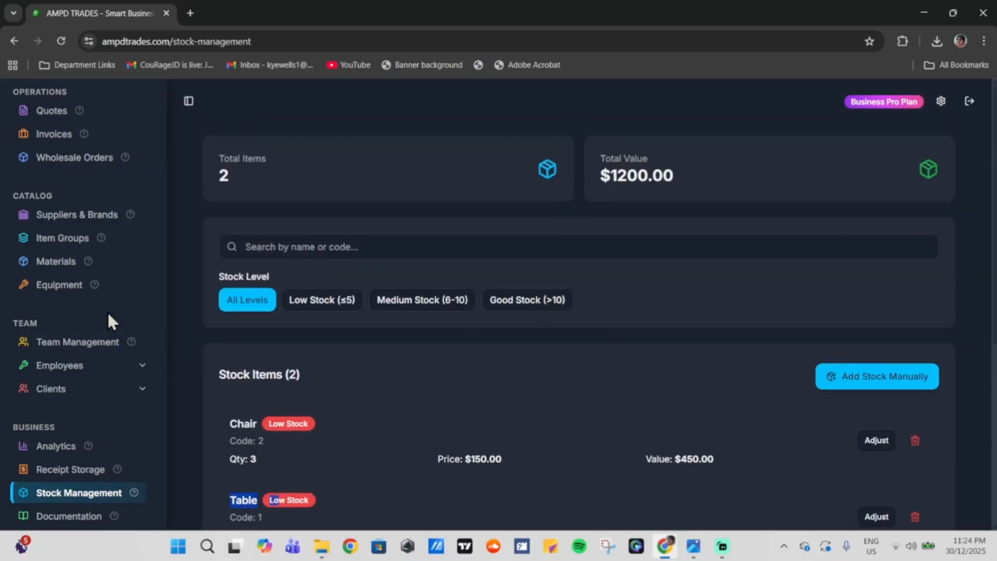
# Step: Upload the ChatGPT image as a receipt with the note 'petrol receipt' under December 2025
pyautogui.click(81, 473)
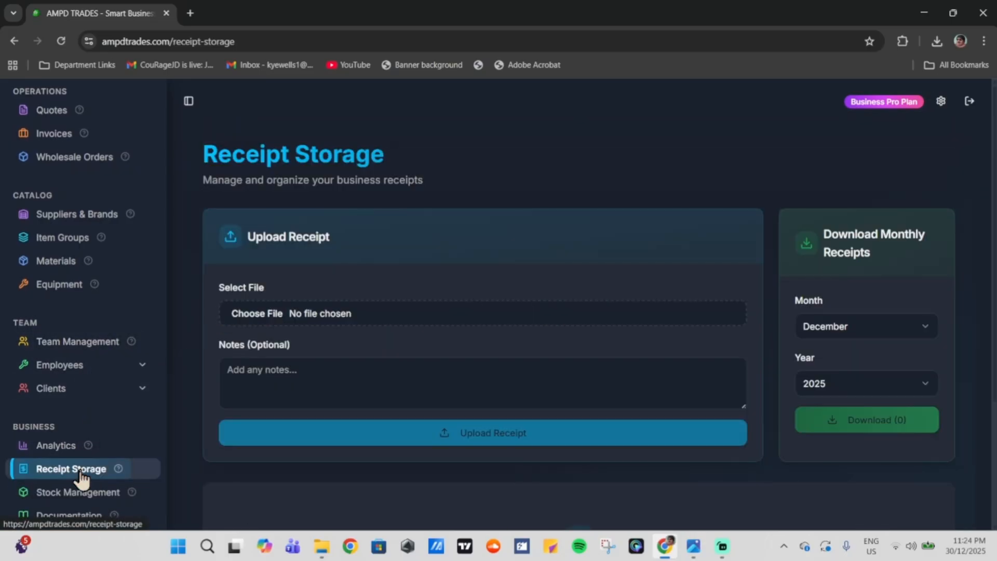
pyautogui.scroll(-3, 516, 299)
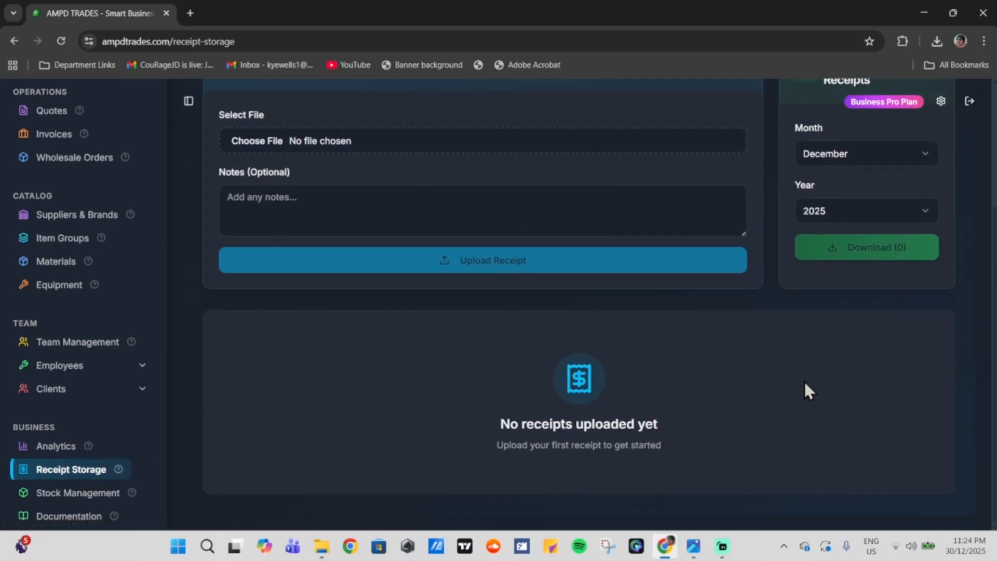
pyautogui.scroll(1, 803, 380)
pyautogui.click(256, 206)
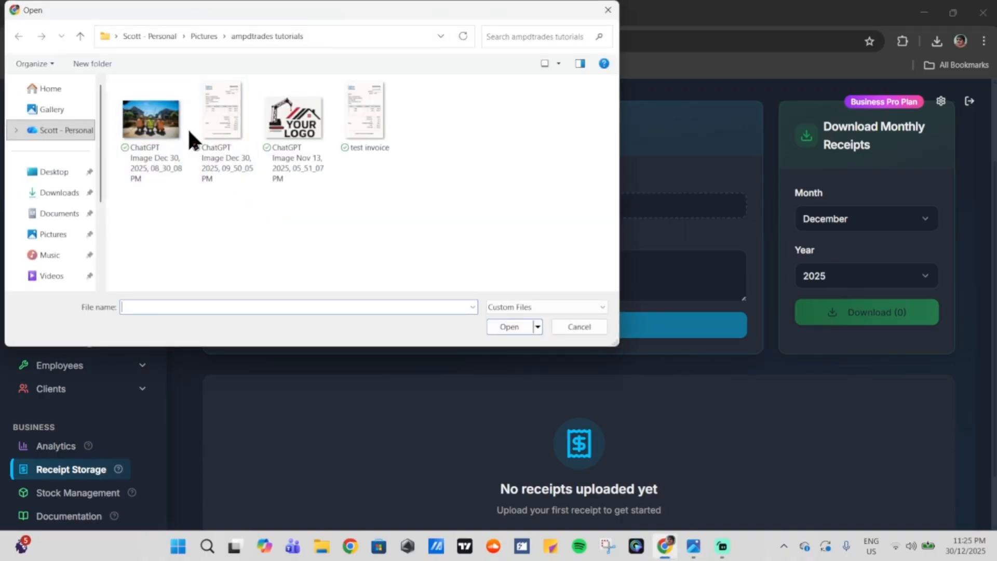
pyautogui.doubleClick(159, 122)
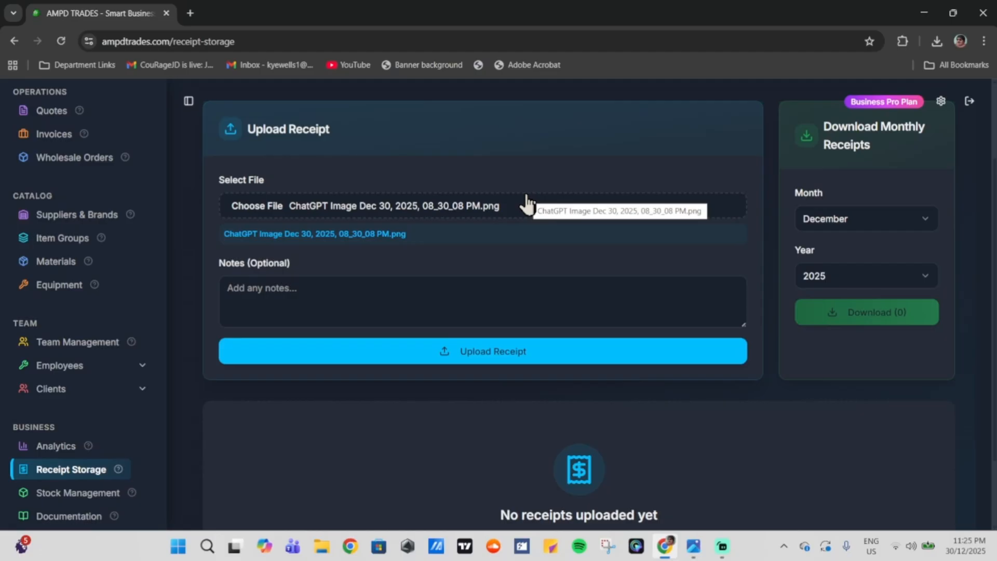
pyautogui.click(441, 297)
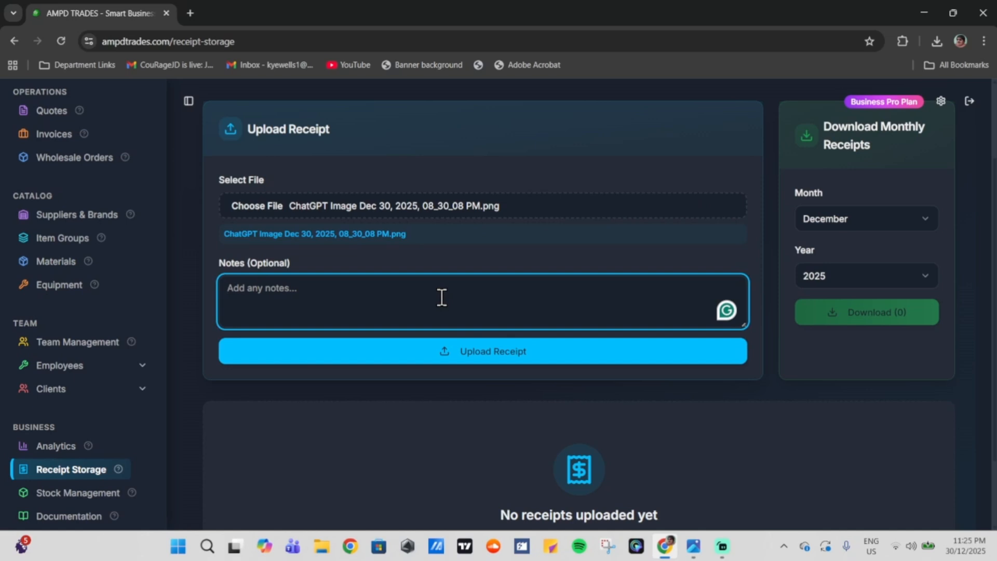
pyautogui.write('p')
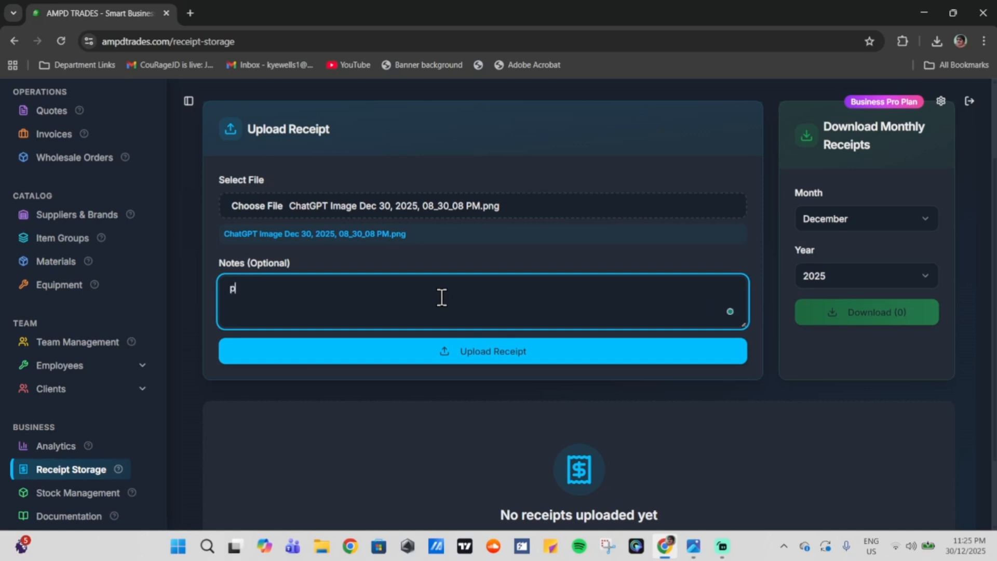
pyautogui.write('etrol receipt')
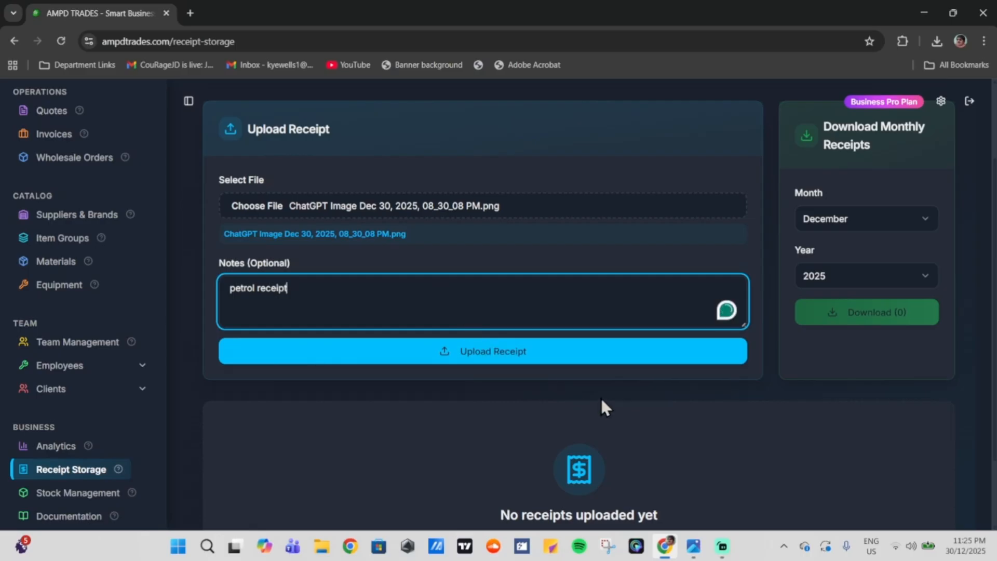
pyautogui.click(513, 351)
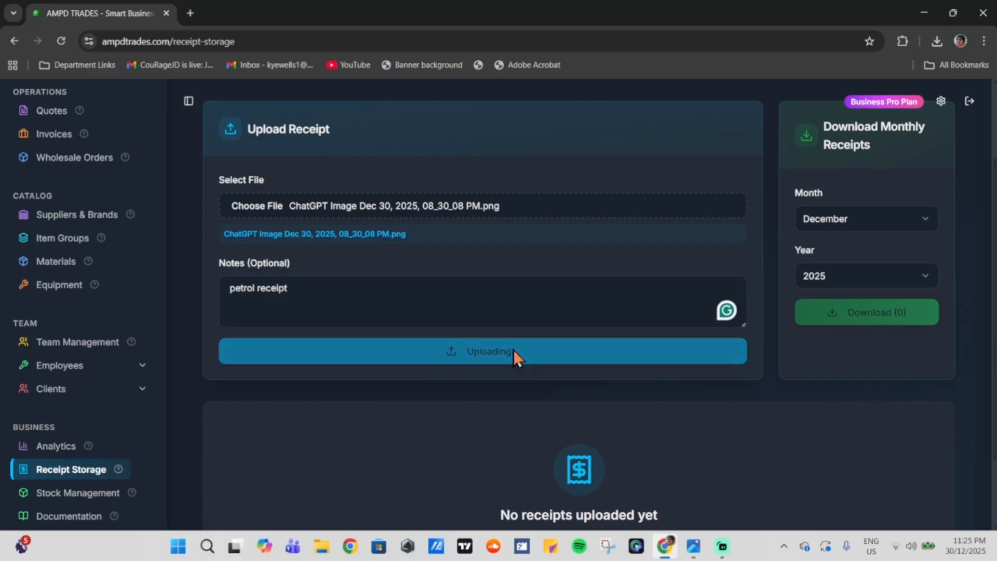
pyautogui.scroll(-2, 512, 348)
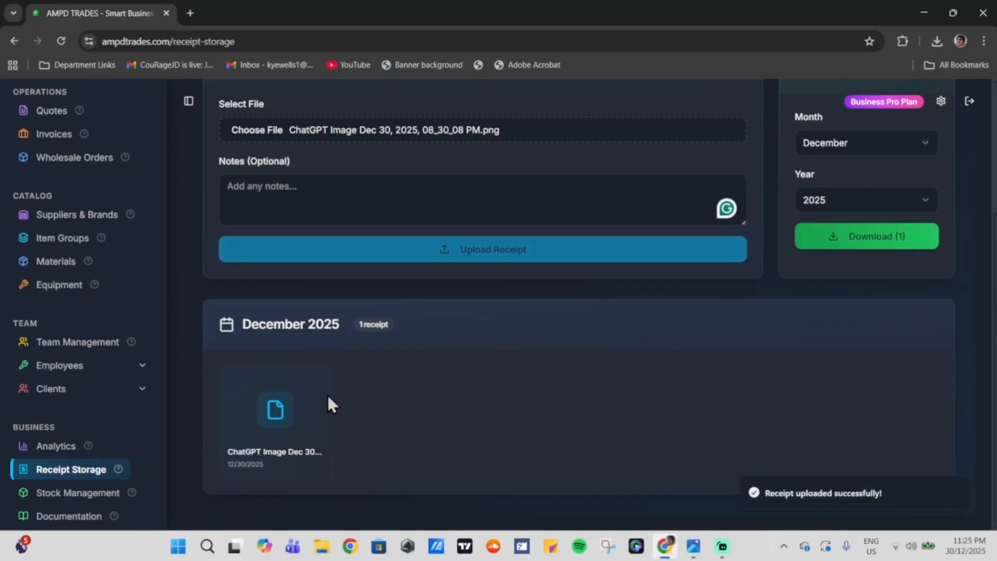
pyautogui.moveTo(236, 324); pyautogui.dragTo(349, 330)
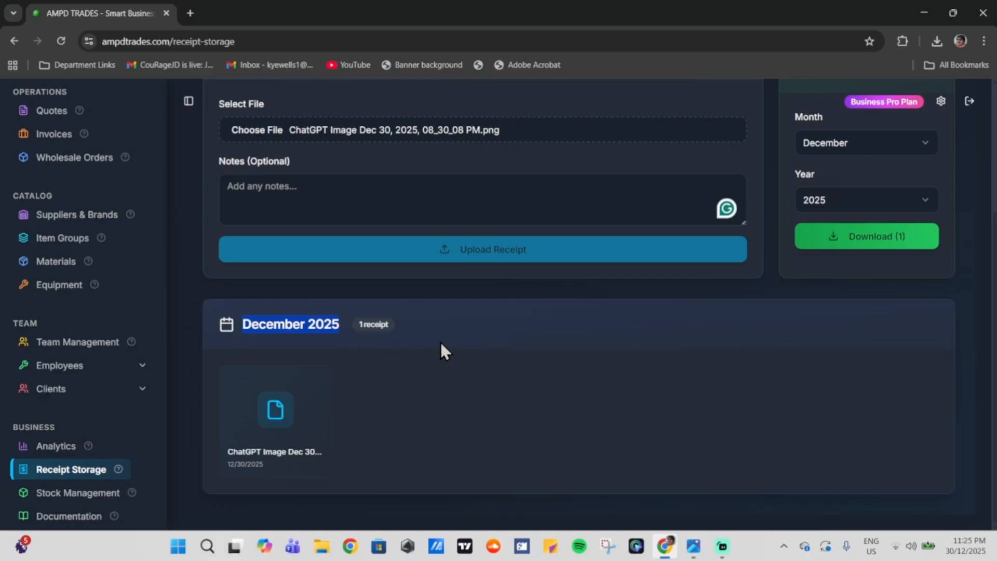
# Step: Preview the uploaded receipt with its 'petrol receipt' note, then close the preview
pyautogui.click(792, 398)
pyautogui.moveTo(255, 439)
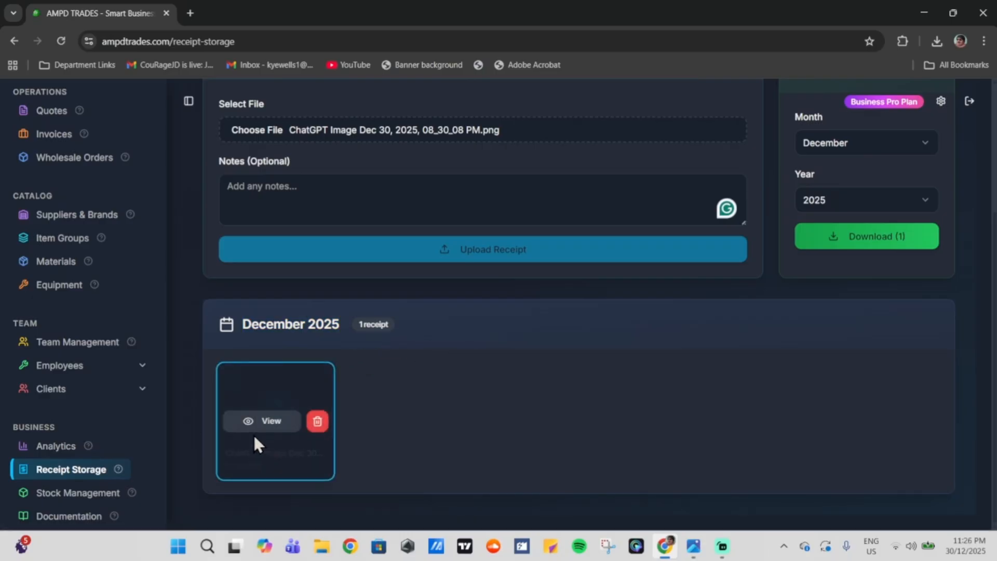
pyautogui.click(255, 421)
pyautogui.tripleClick(353, 171)
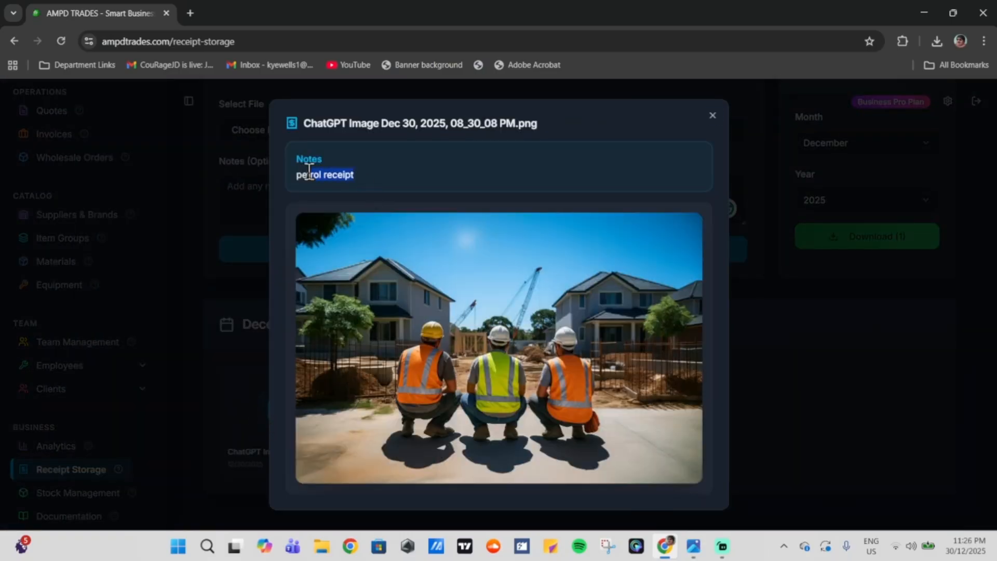
pyautogui.click(355, 169)
pyautogui.click(712, 115)
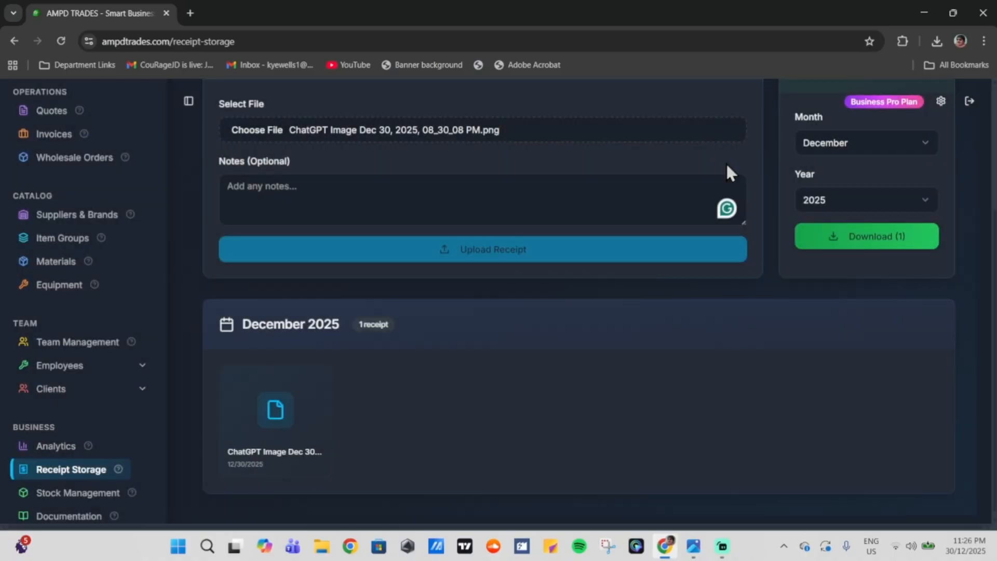
pyautogui.scroll(3, 706, 371)
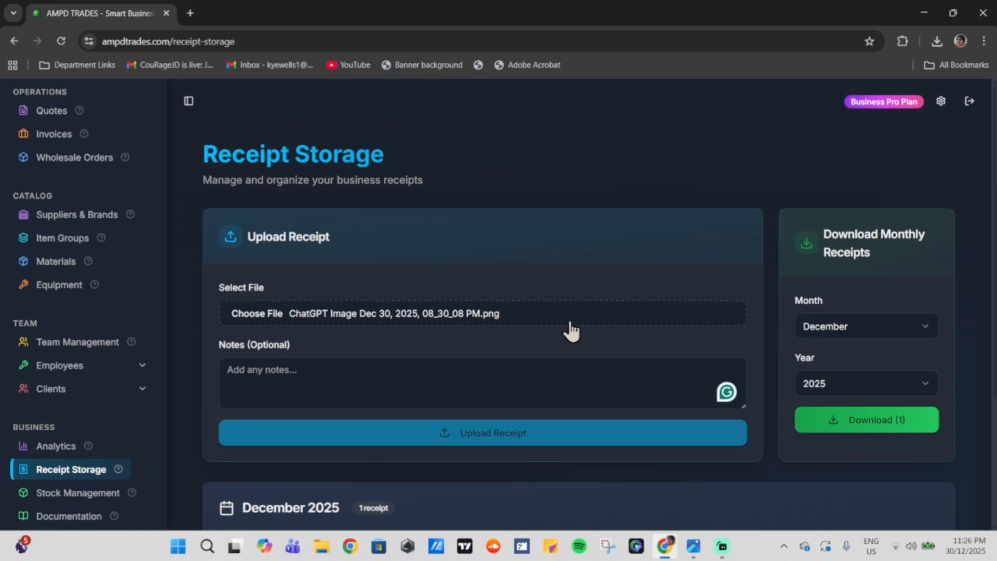
pyautogui.scroll(-3, 569, 320)
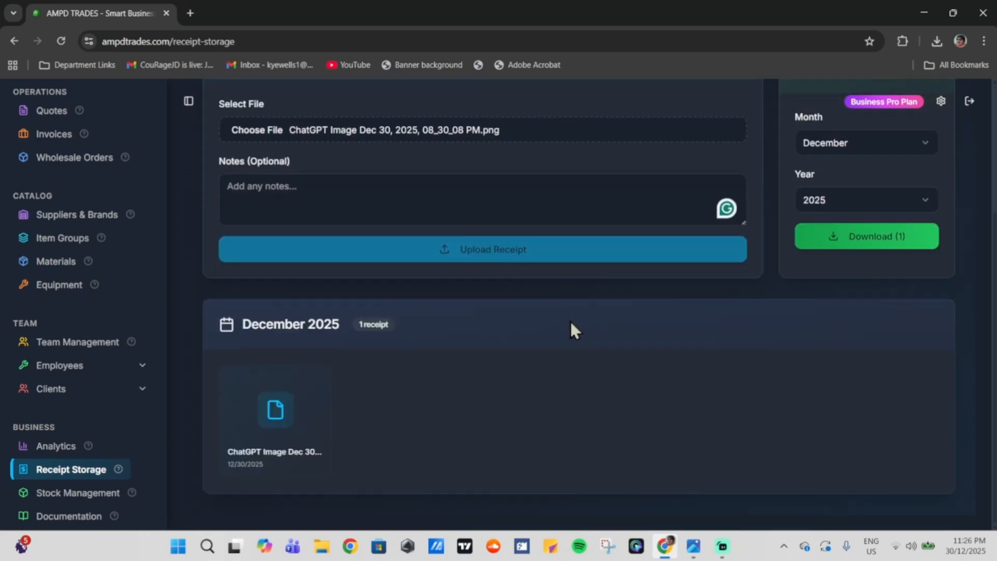
pyautogui.scroll(3, 569, 319)
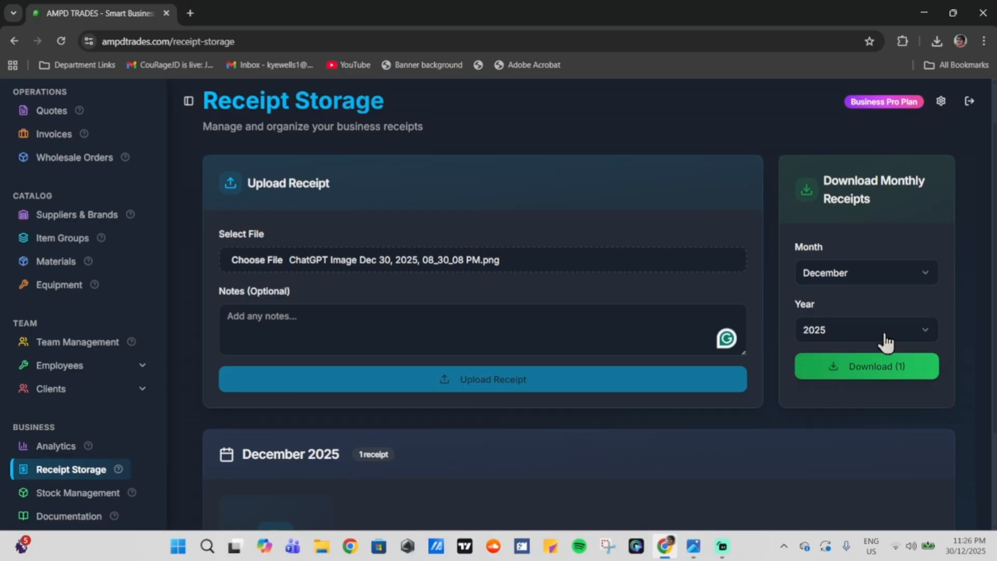
# Step: Keep December 2025 as the receipt download month and year, then go to Documentation
pyautogui.click(883, 274)
pyautogui.click(883, 275)
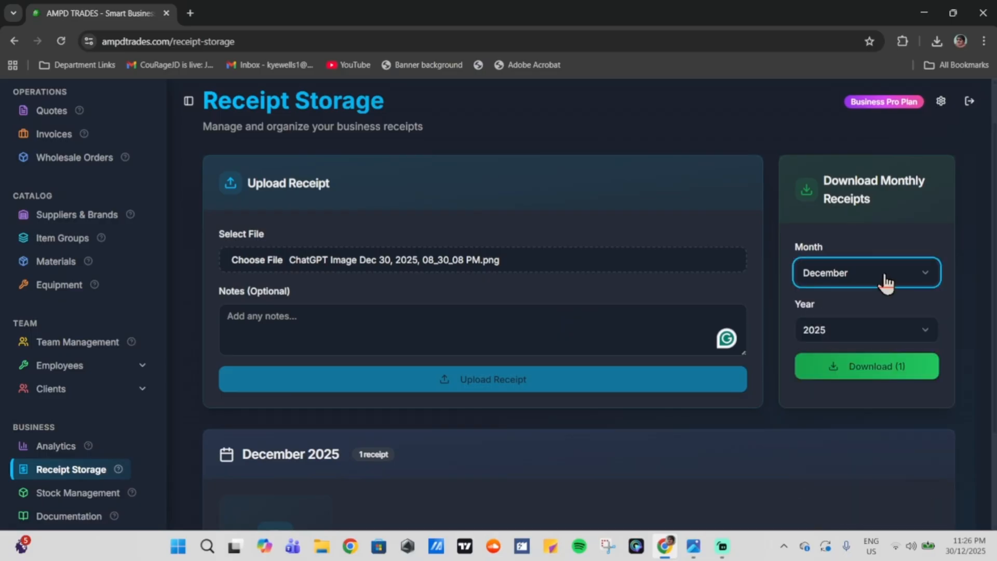
pyautogui.click(889, 327)
pyautogui.click(889, 325)
pyautogui.scroll(-3, 887, 306)
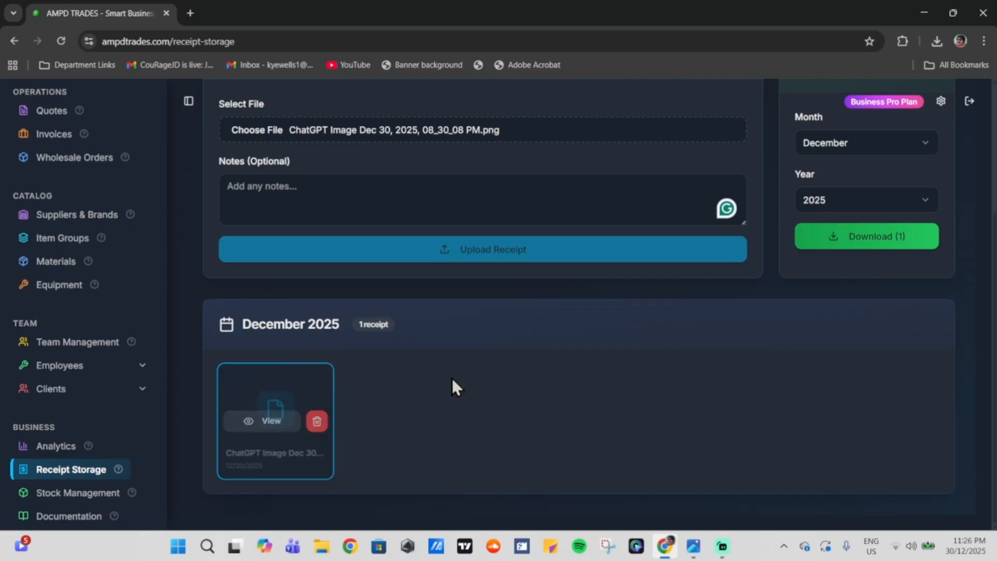
pyautogui.moveTo(316, 328); pyautogui.dragTo(235, 332)
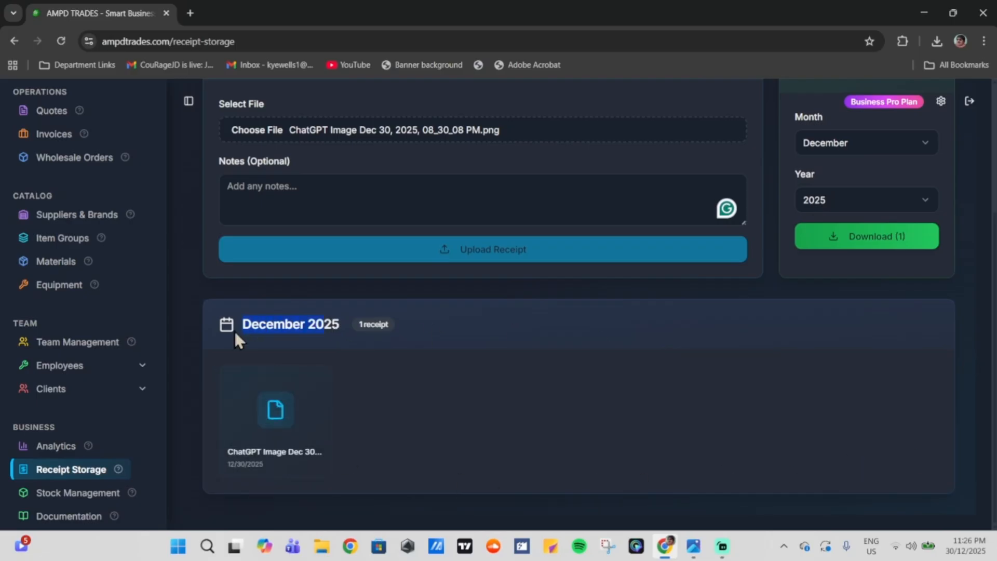
pyautogui.click(237, 333)
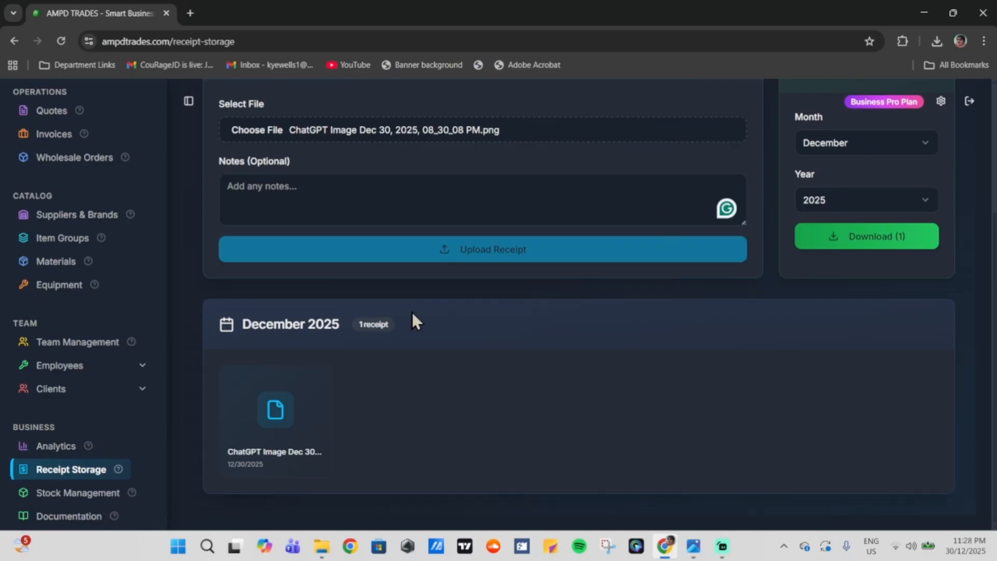
pyautogui.click(82, 519)
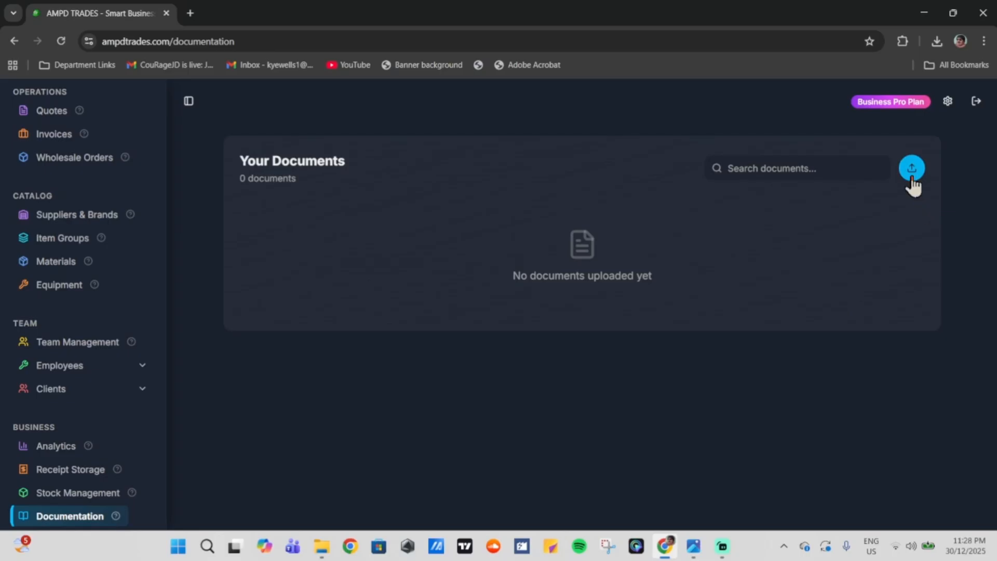
# Step: Upload Verification_Checksheet_v2.pdf to Your Documents and open its row actions menu
pyautogui.click(912, 183)
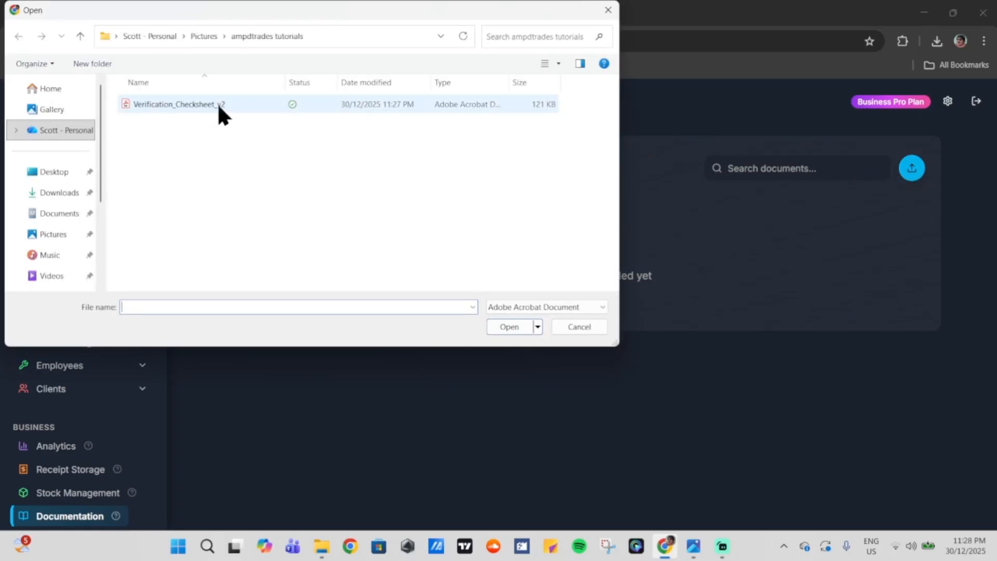
pyautogui.doubleClick(344, 105)
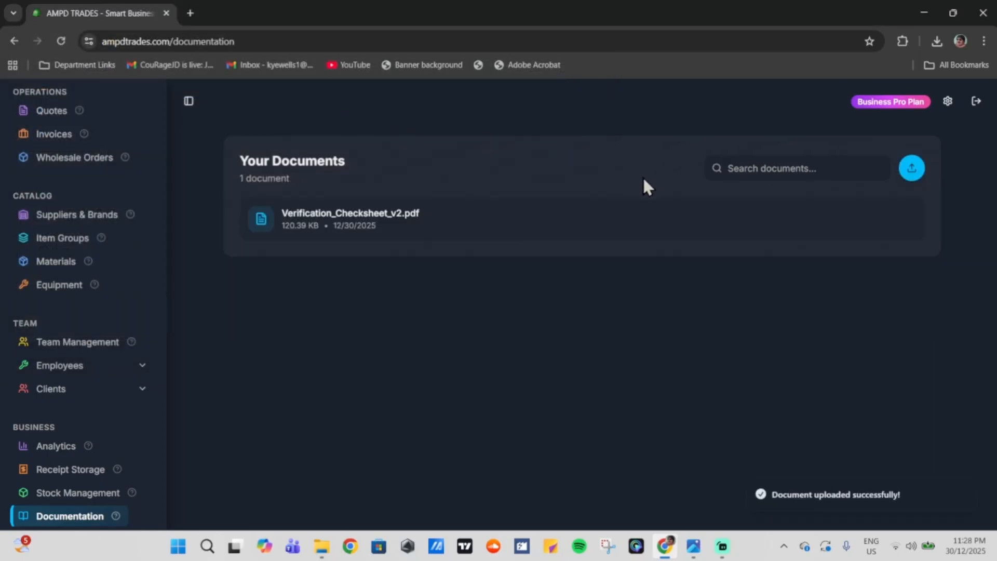
pyautogui.moveTo(776, 232)
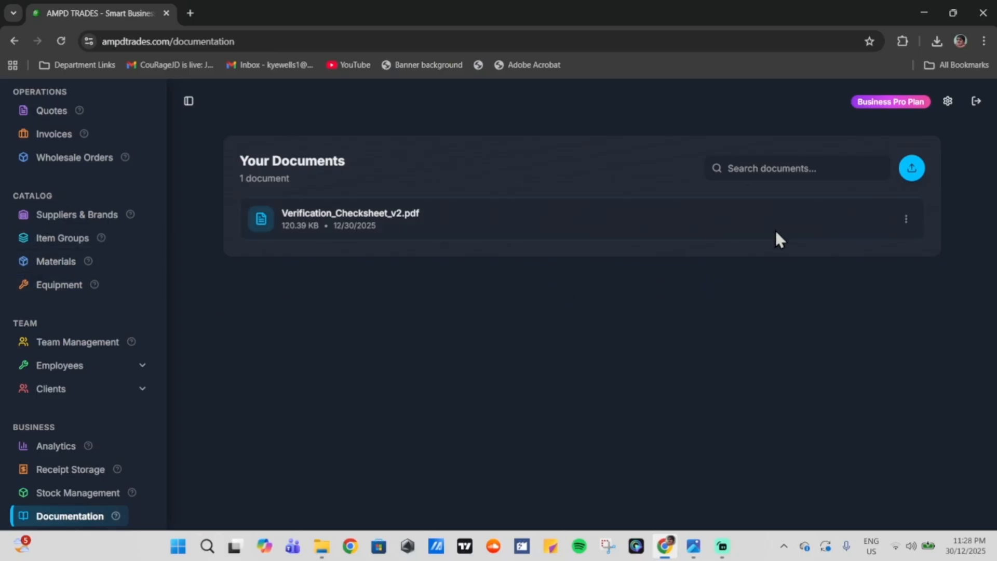
pyautogui.moveTo(903, 227)
pyautogui.click(906, 223)
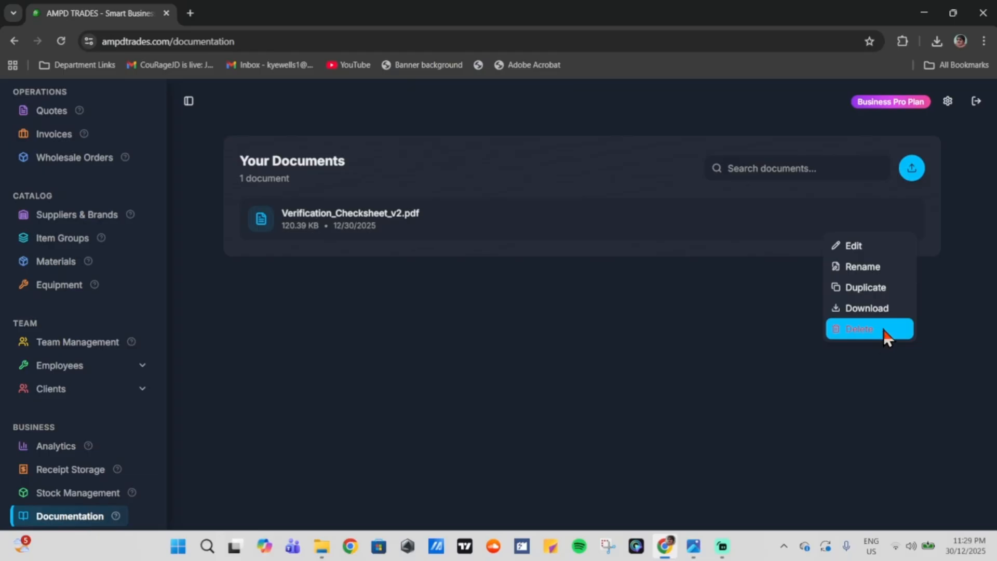
# Step: Open Verification_Checksheet_v2.pdf in the document editor and scroll through it
pyautogui.click(865, 250)
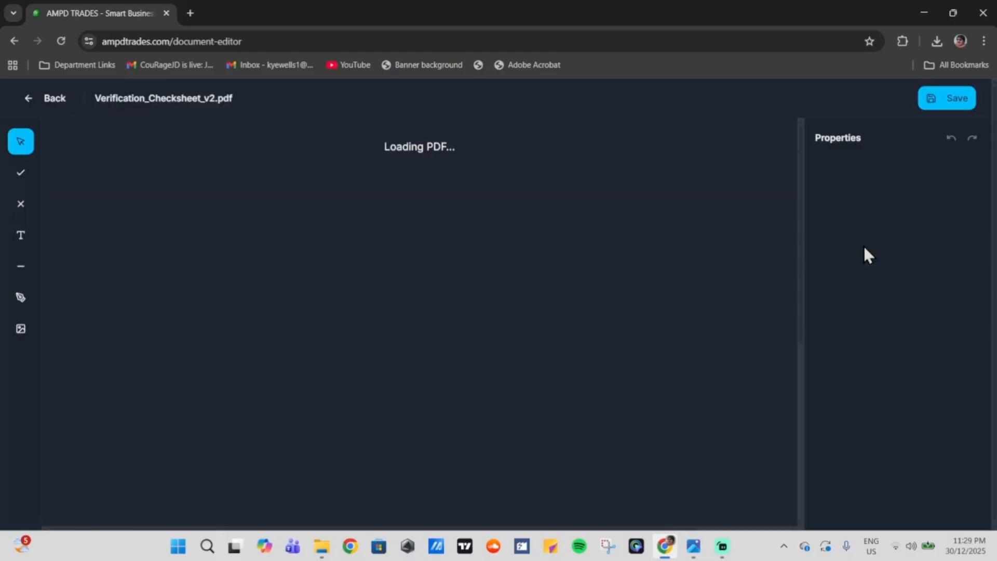
pyautogui.scroll(-5, 647, 222)
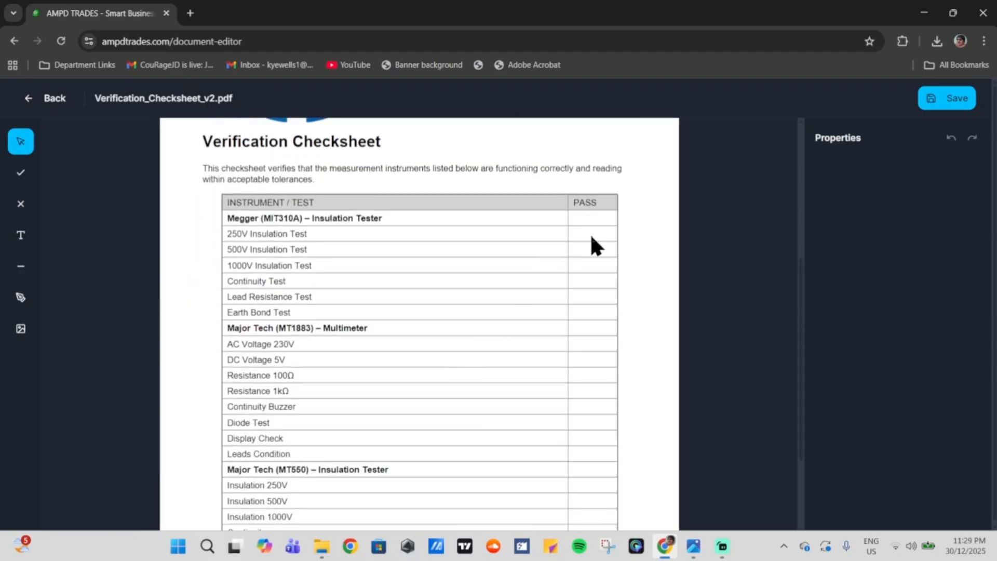
pyautogui.scroll(-1, 507, 311)
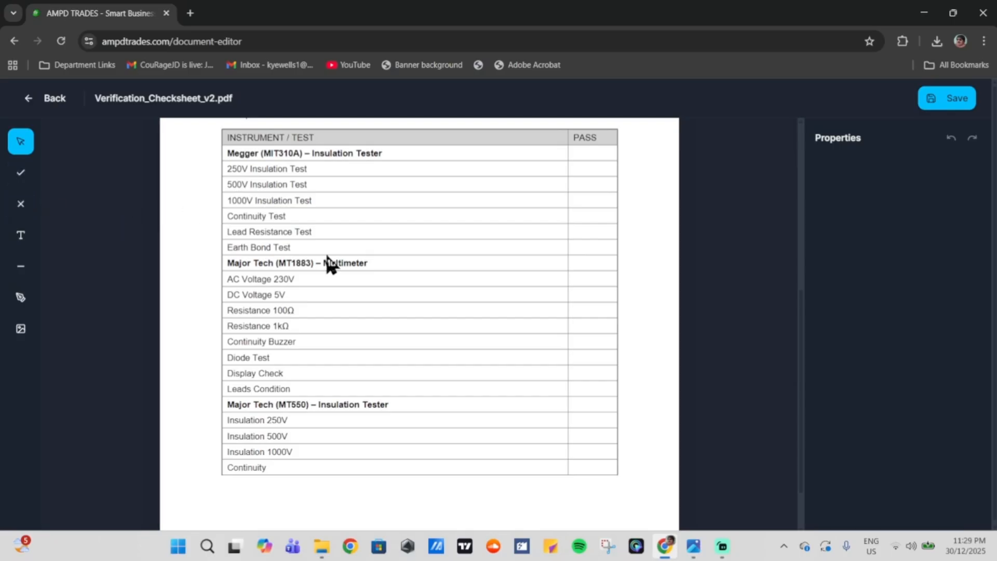
pyautogui.scroll(1, 329, 263)
# Step: Tick PASS for the 250V, 500V and 1000V Insulation, Continuity, Lead Resistance and Earth Bond tests
pyautogui.click(11, 176)
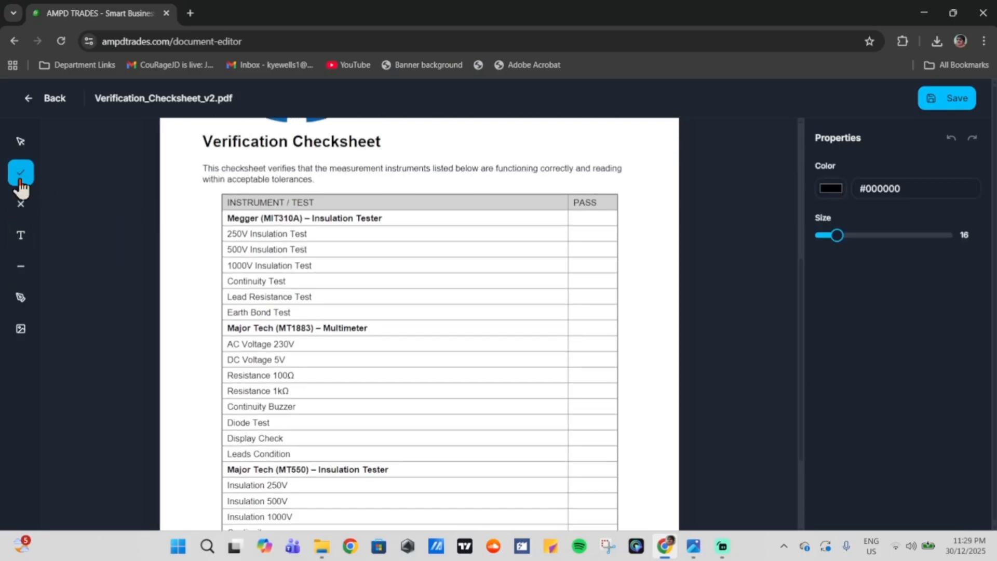
pyautogui.click(579, 233)
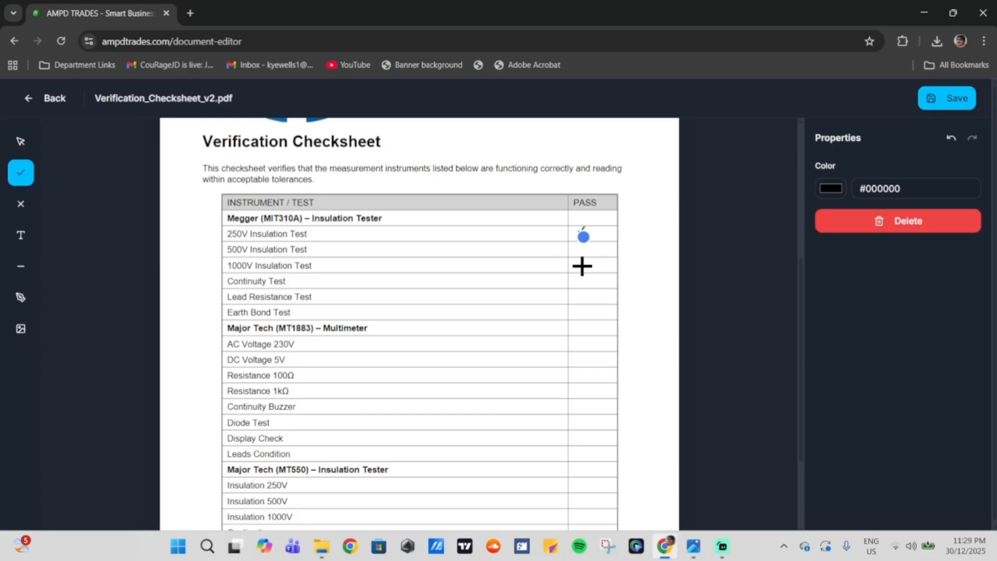
pyautogui.click(585, 251)
pyautogui.click(582, 264)
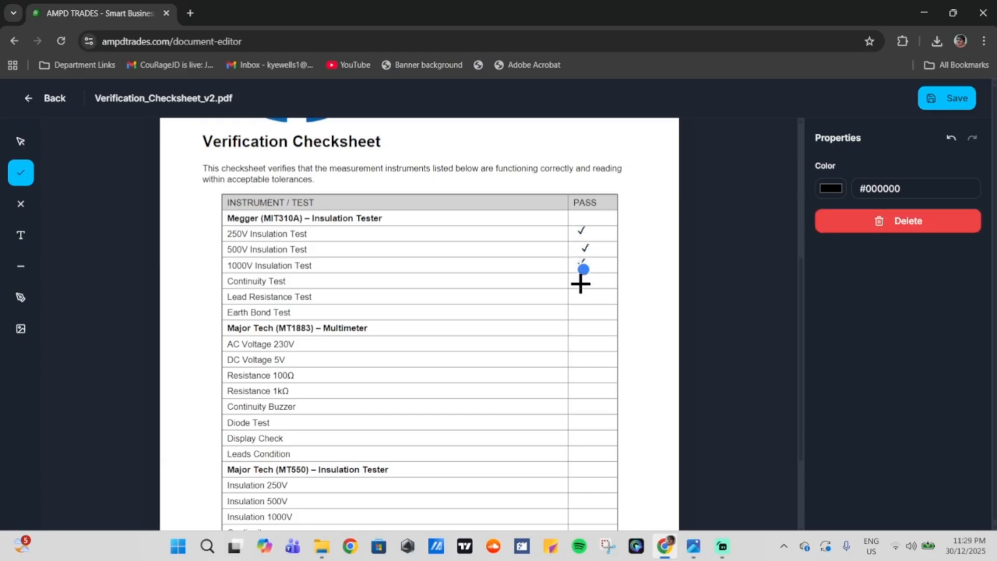
pyautogui.click(581, 281)
pyautogui.click(584, 299)
pyautogui.click(583, 312)
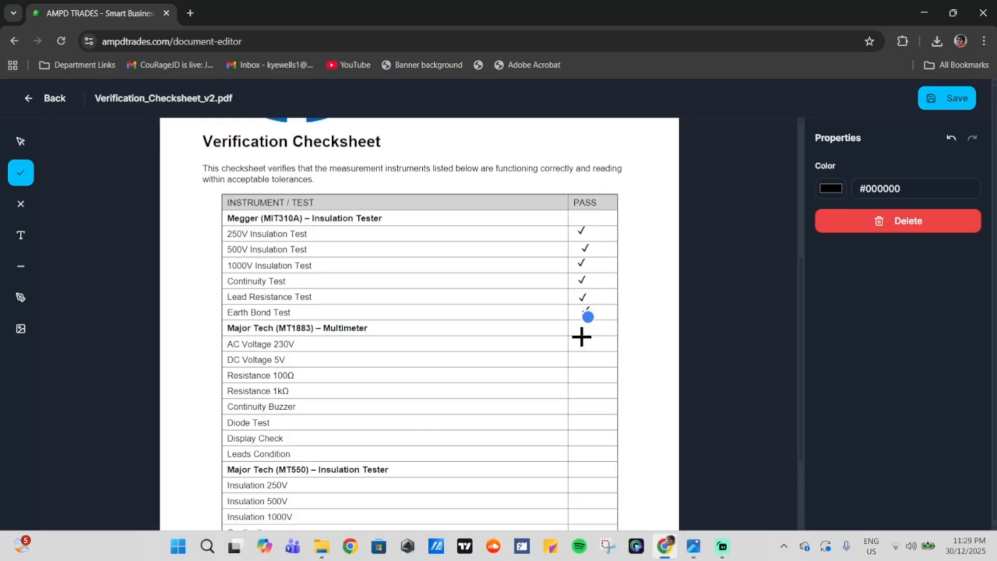
# Step: Tick PASS for AC Voltage 230V, DC Voltage 5V, Resistance 100Ω and 1kΩ, Continuity Buzzer, Diode Test and Display Check
pyautogui.click(584, 341)
pyautogui.click(584, 357)
pyautogui.click(585, 372)
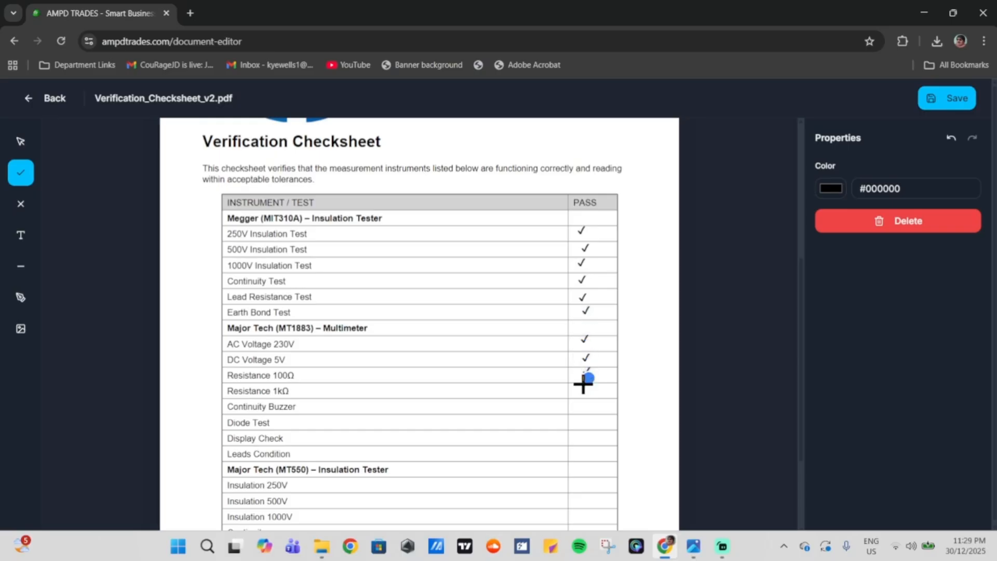
pyautogui.click(585, 389)
pyautogui.click(586, 403)
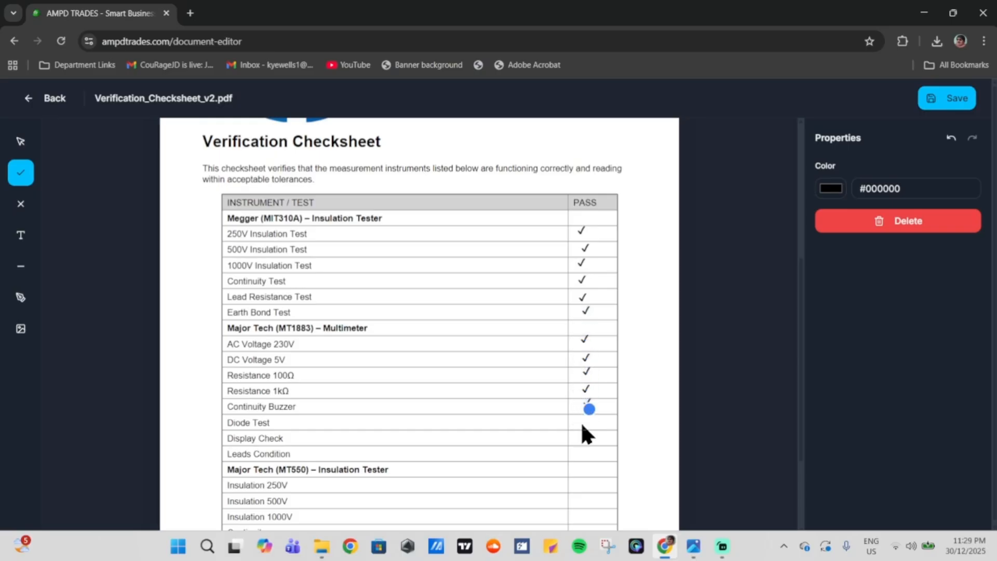
pyautogui.click(586, 421)
pyautogui.click(587, 441)
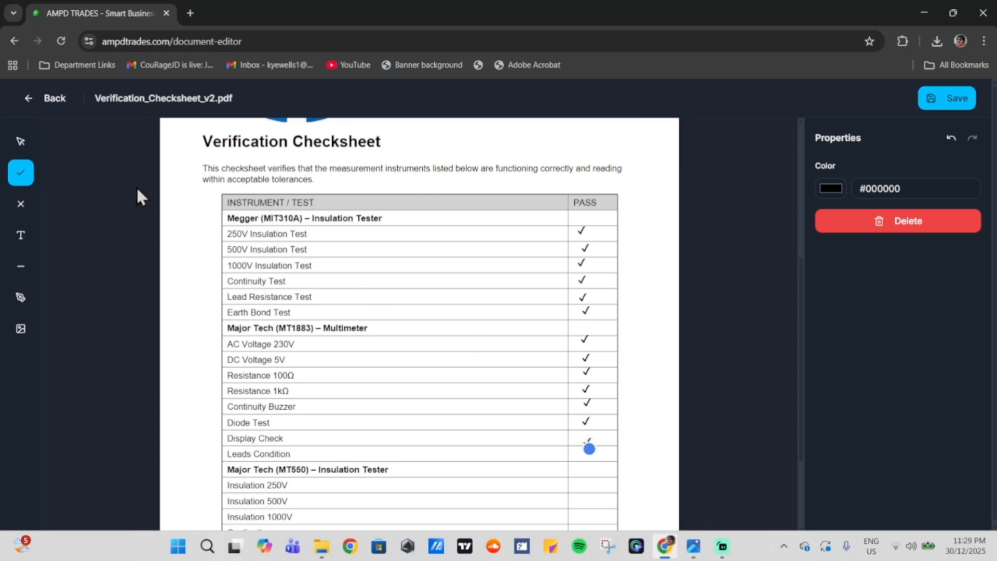
# Step: Nudge the Display Check tick neatly into its cell
pyautogui.click(20, 141)
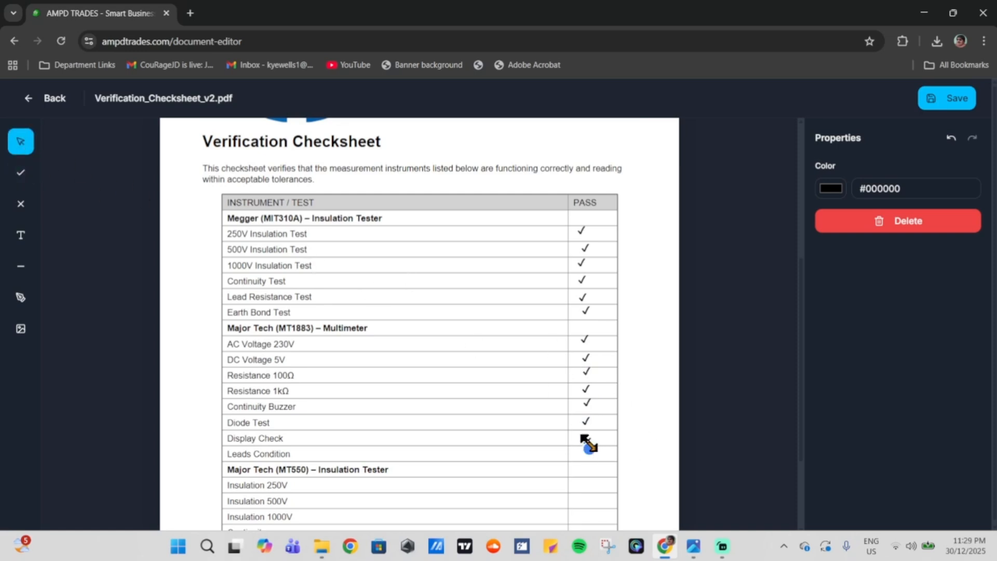
pyautogui.moveTo(590, 441); pyautogui.dragTo(588, 437)
pyautogui.click(634, 404)
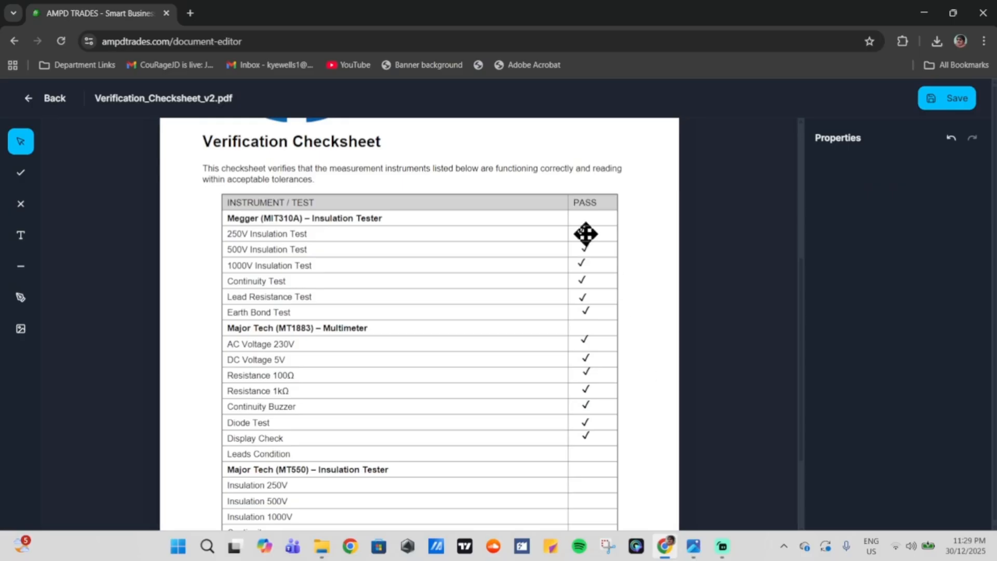
pyautogui.scroll(-3, 301, 385)
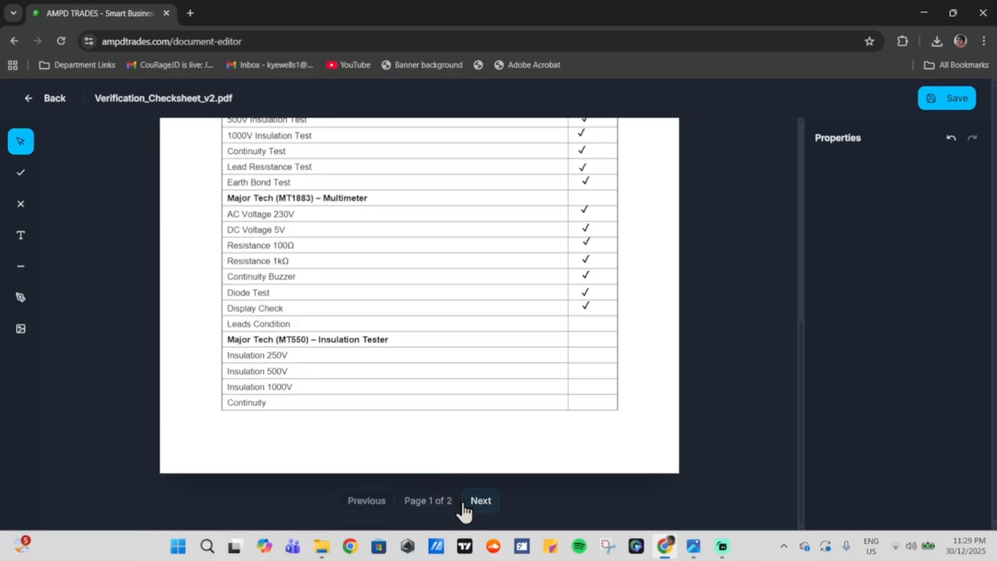
# Step: Place cross marks against Leads Condition, Insulation 250V and Insulation 500V in the PASS column
pyautogui.click(21, 203)
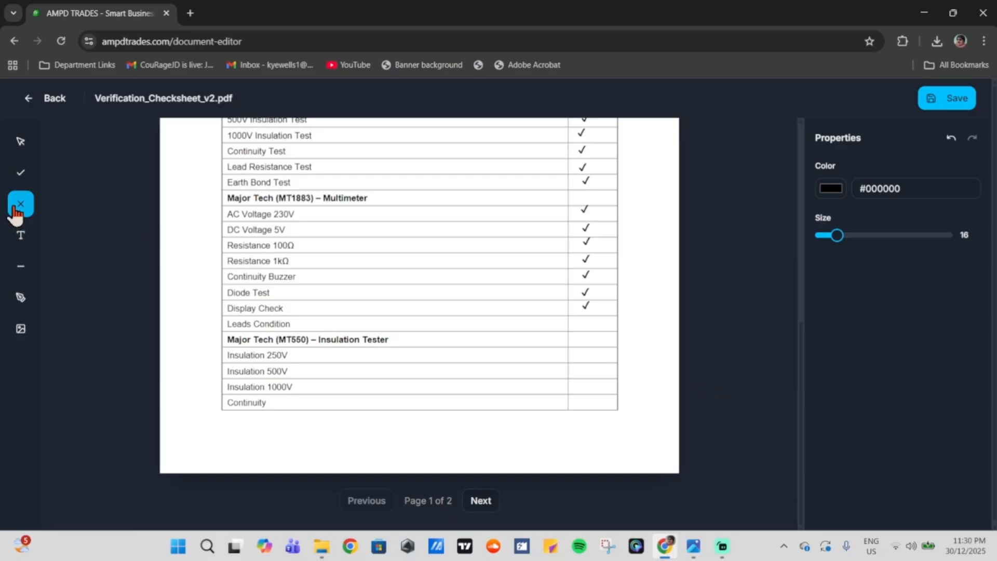
pyautogui.click(586, 322)
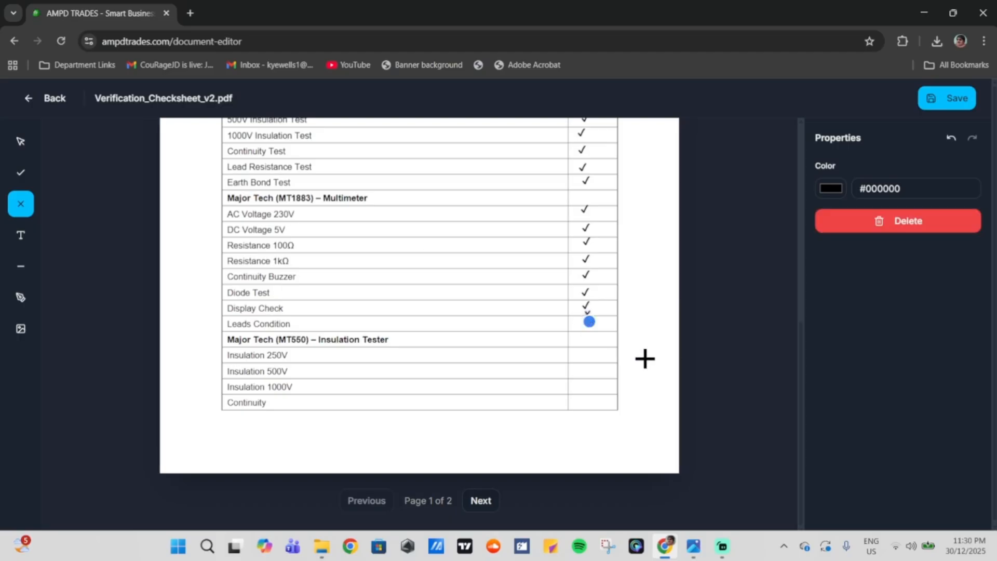
pyautogui.click(585, 373)
pyautogui.click(585, 360)
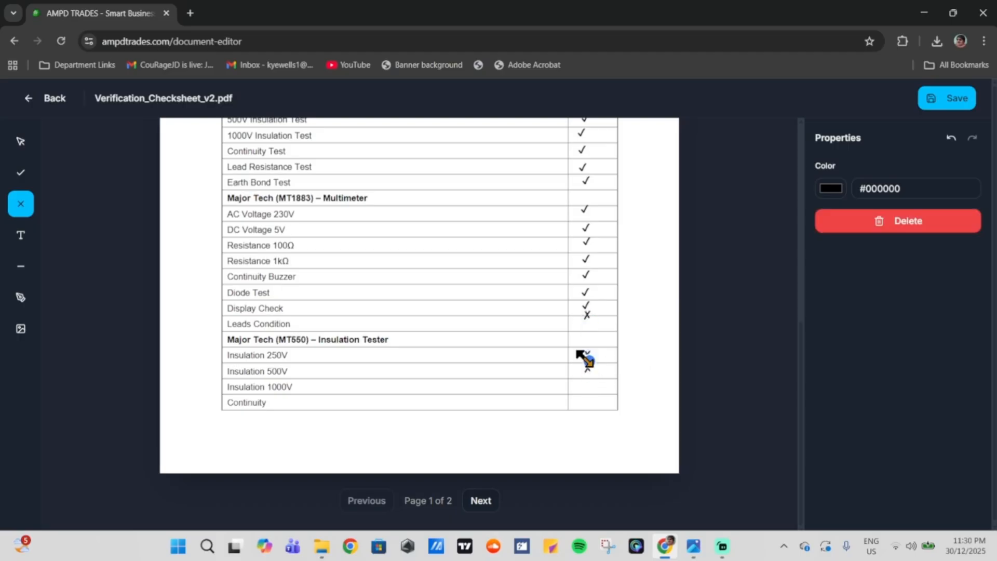
pyautogui.click(20, 142)
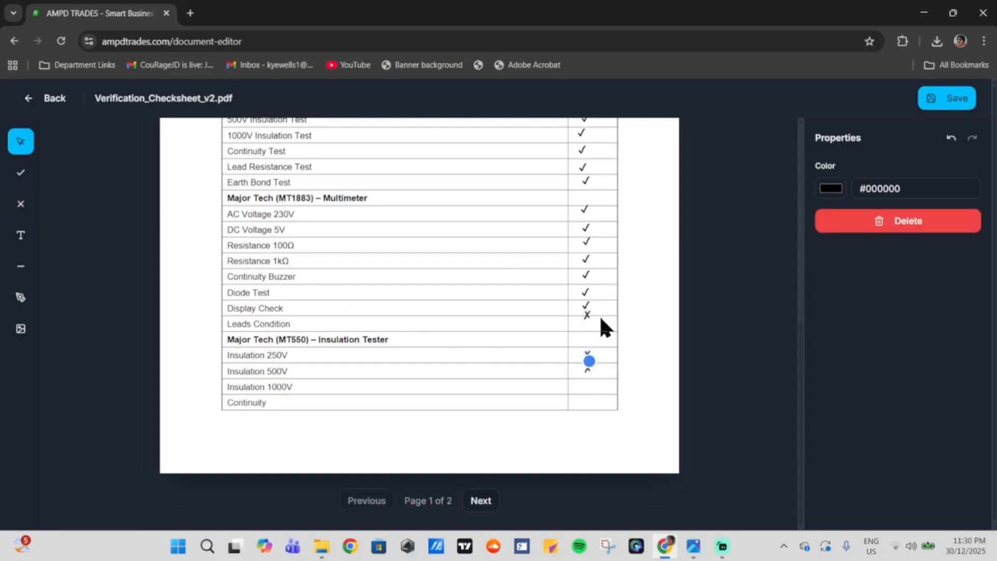
pyautogui.click(678, 318)
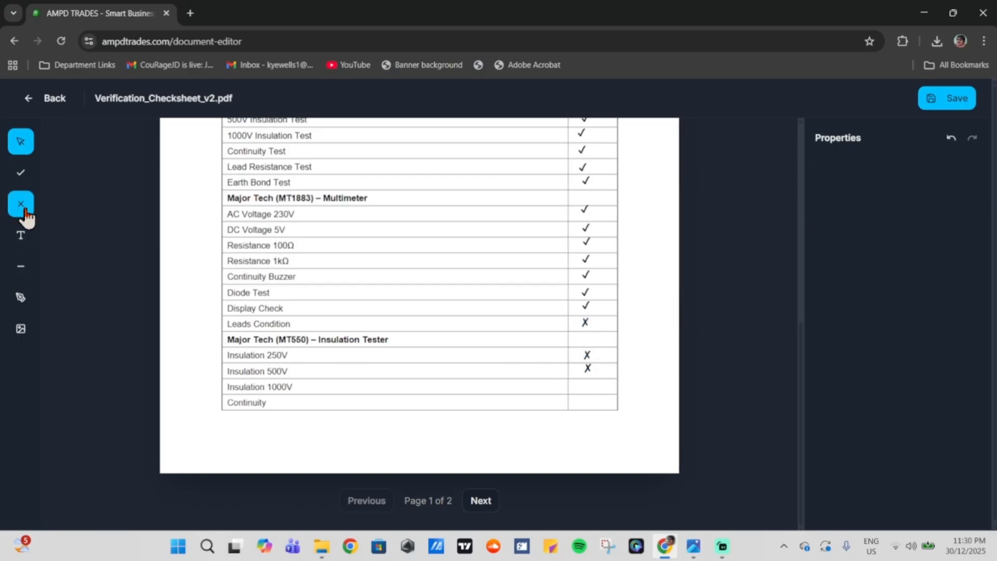
# Step: Add a text box reading 'example' beside the DC Voltage 5V row
pyautogui.click(17, 239)
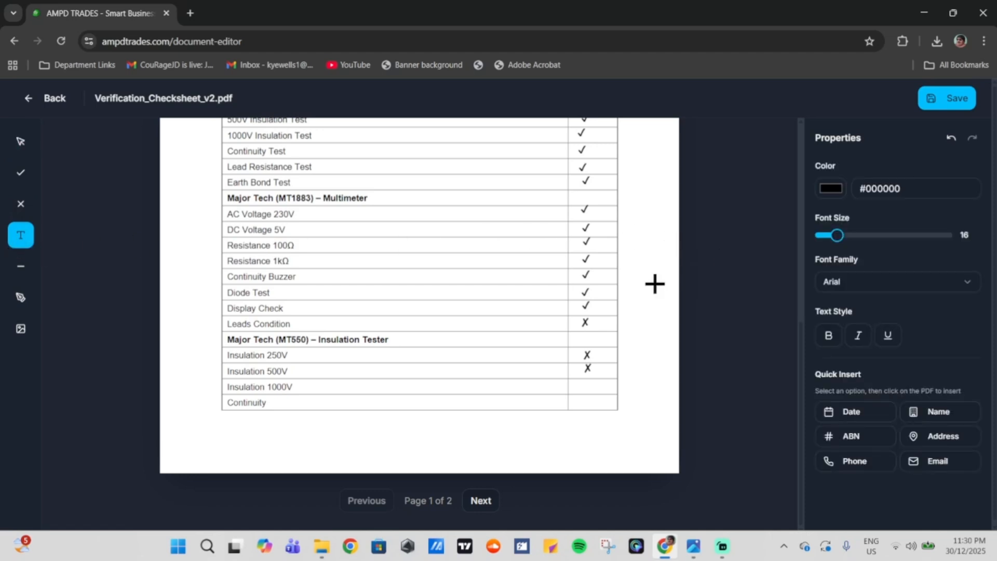
pyautogui.click(375, 229)
pyautogui.click(874, 281)
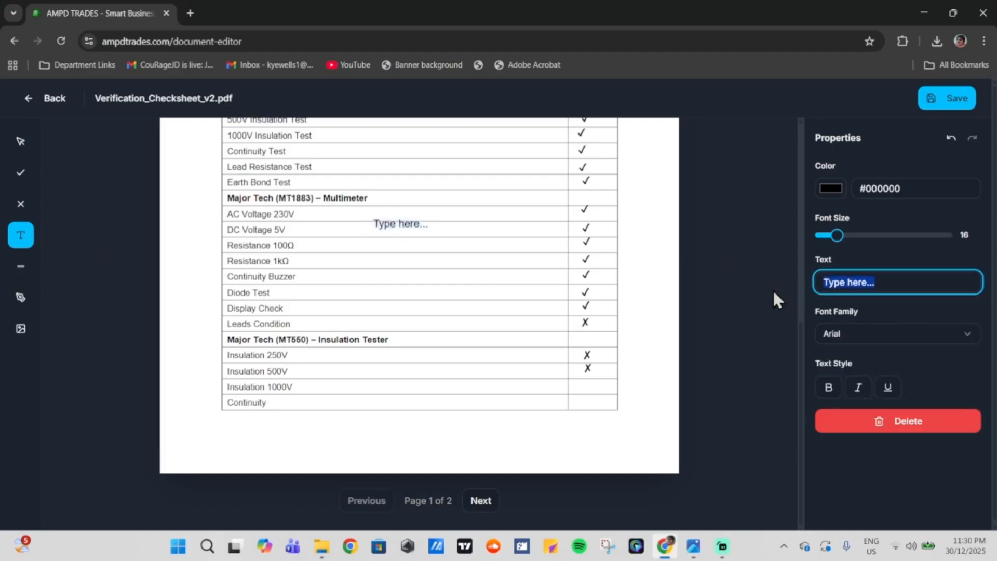
pyautogui.press('BackSpace')
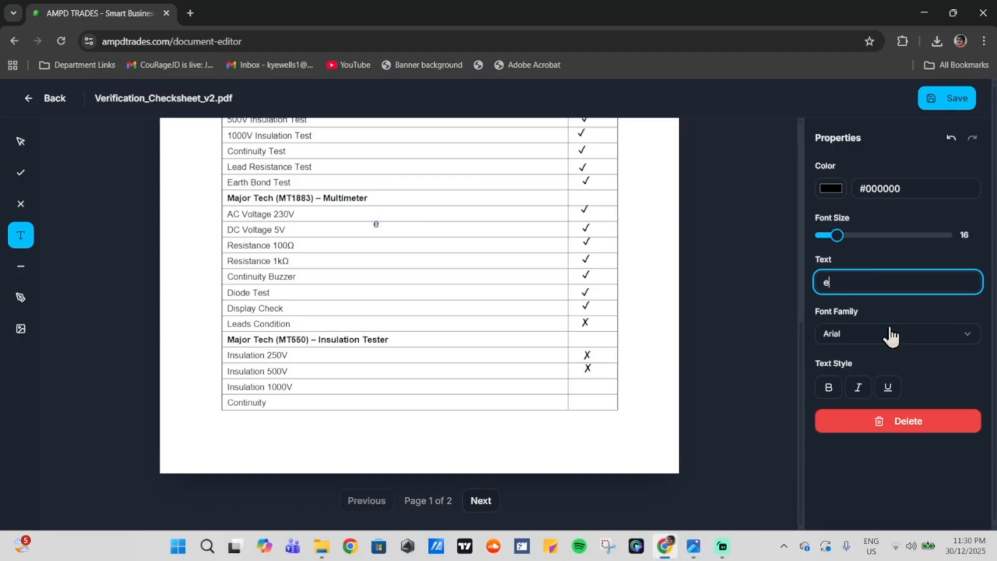
pyautogui.write('example')
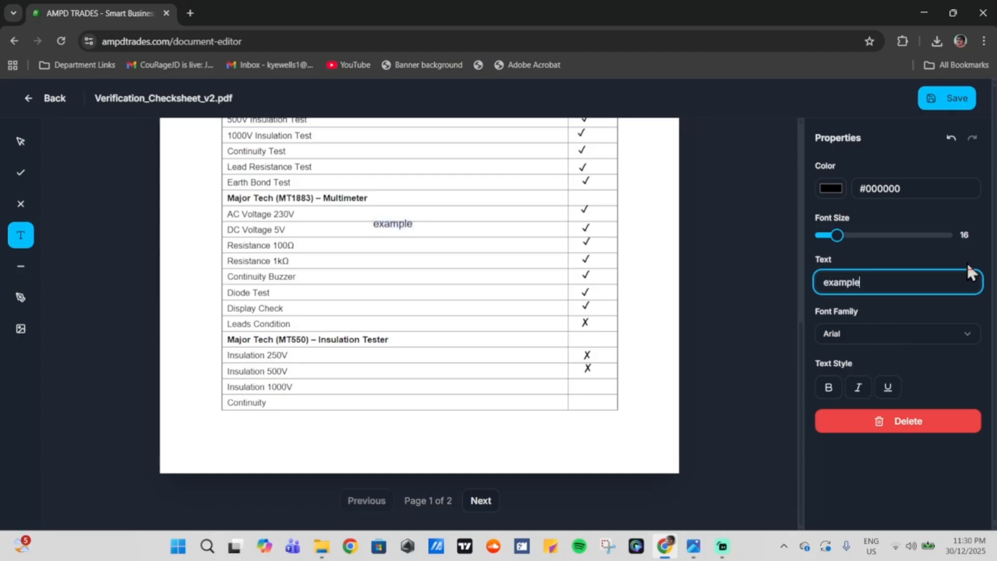
# Step: Format the 'example' text as Times New Roman, bold and italic, without underline
pyautogui.click(883, 330)
pyautogui.click(883, 385)
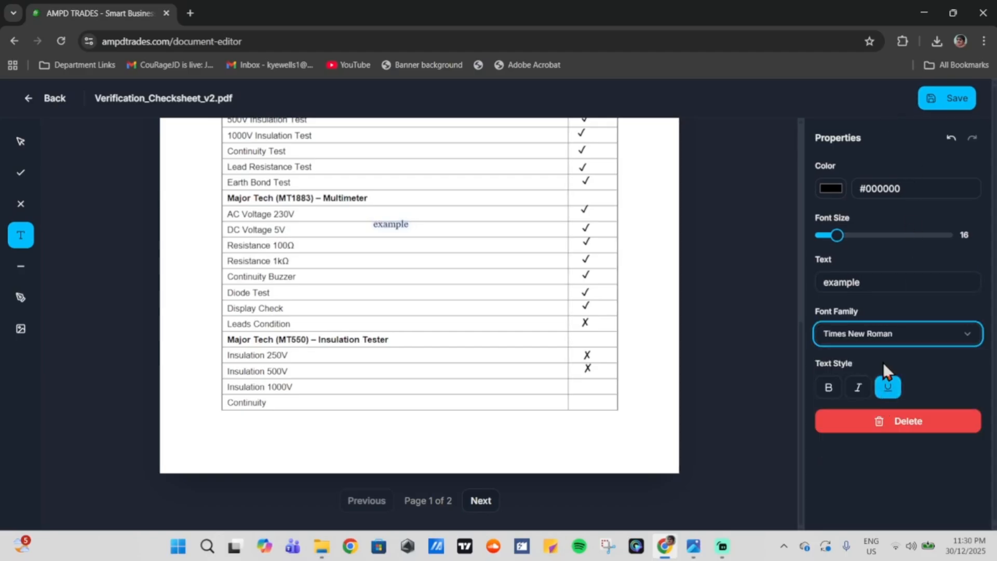
pyautogui.click(882, 335)
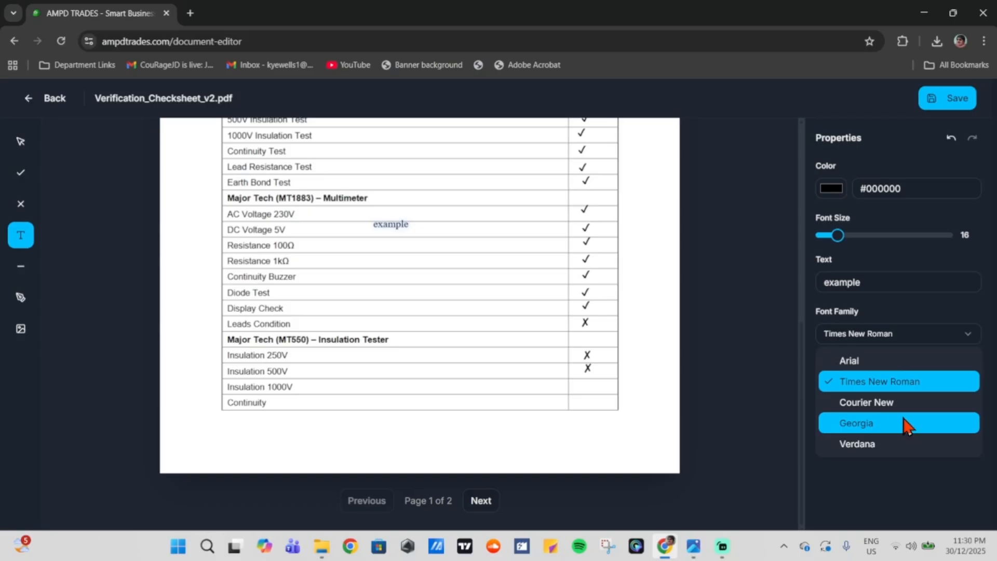
pyautogui.click(907, 301)
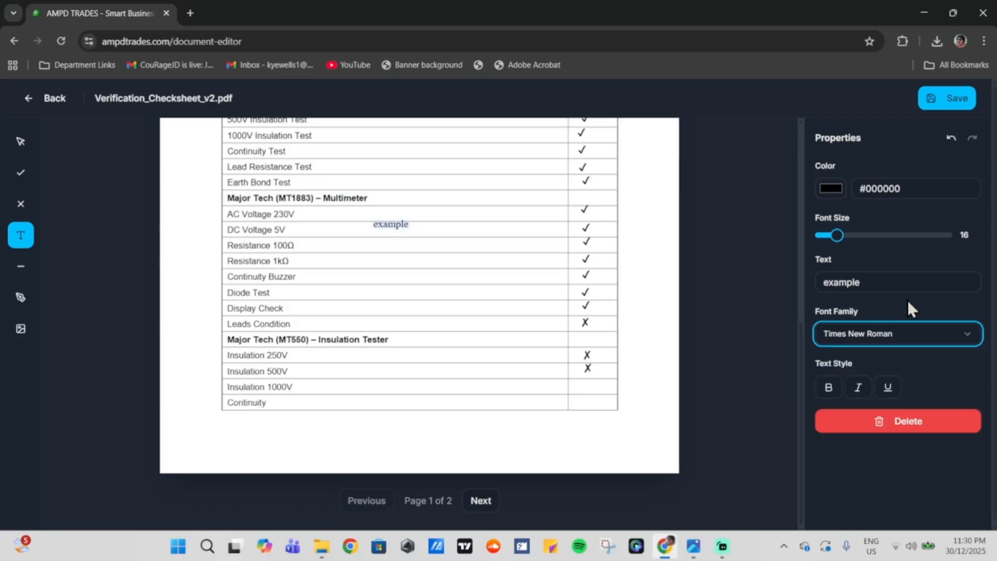
pyautogui.click(833, 390)
pyautogui.click(859, 391)
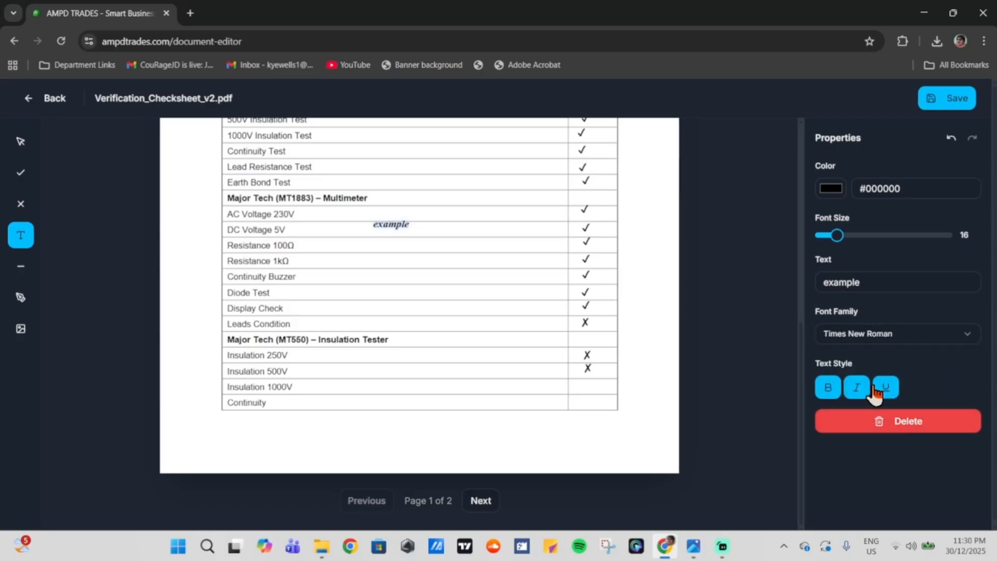
pyautogui.click(894, 388)
pyautogui.click(888, 389)
# Step: Remove the example text box and stamp the 30/12/25 date five times around the Multimeter rows
pyautogui.click(932, 425)
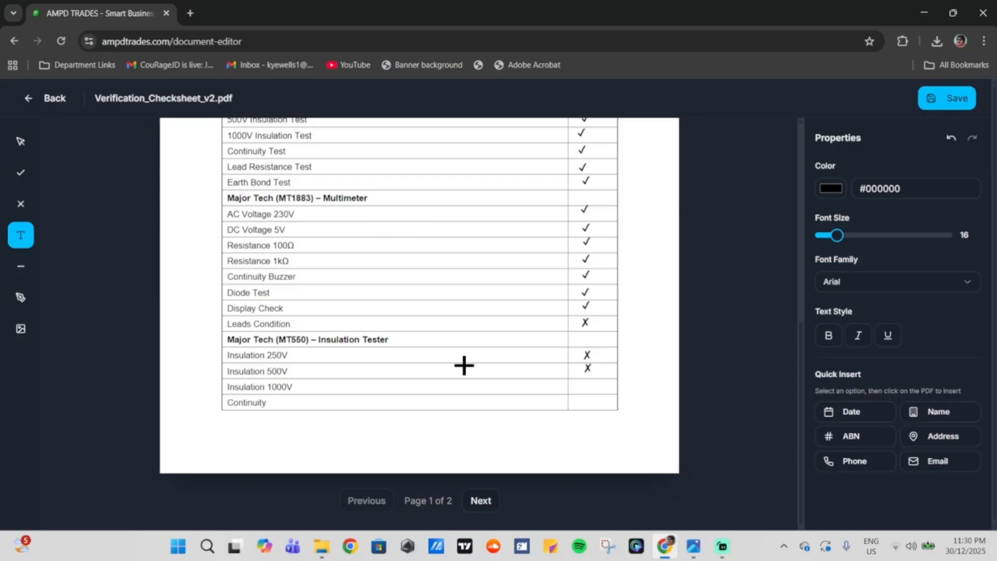
pyautogui.click(863, 413)
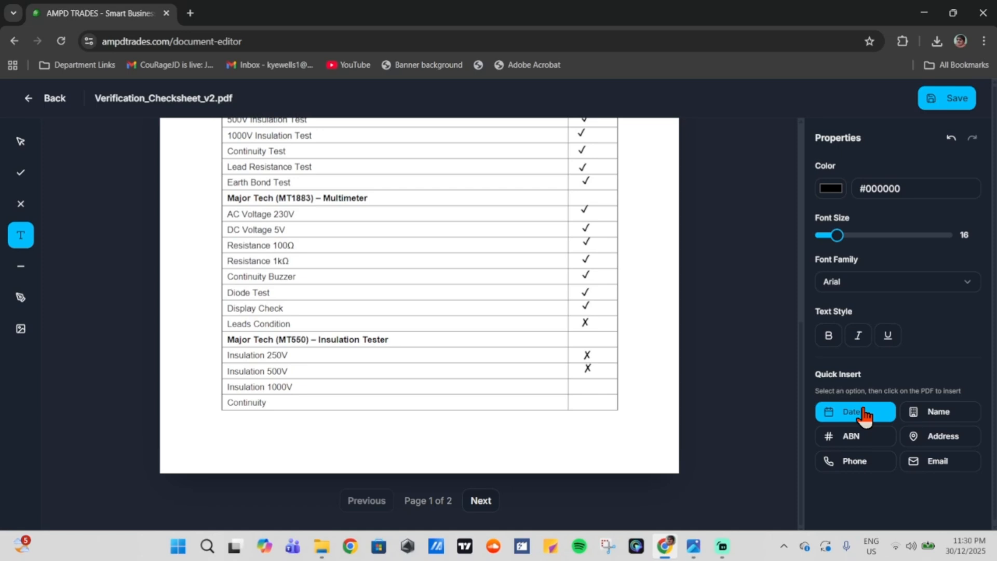
pyautogui.click(863, 414)
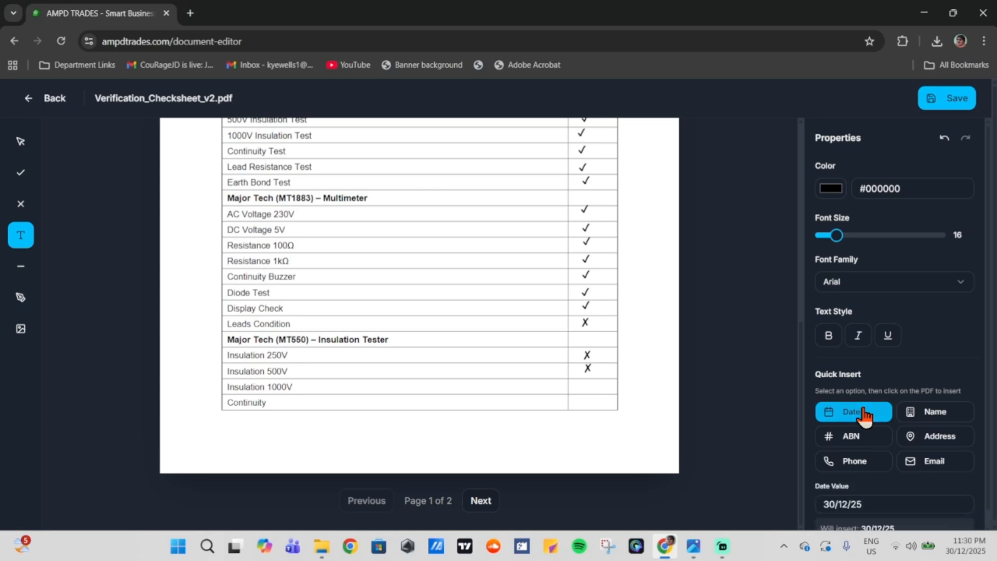
pyautogui.scroll(-1, 864, 410)
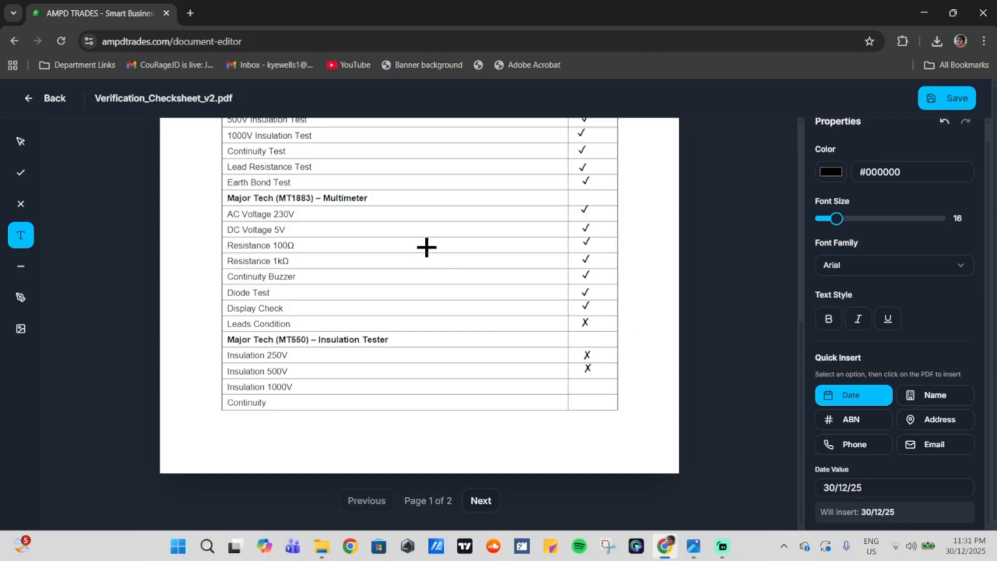
pyautogui.click(399, 194)
pyautogui.click(410, 251)
pyautogui.click(374, 295)
pyautogui.click(337, 252)
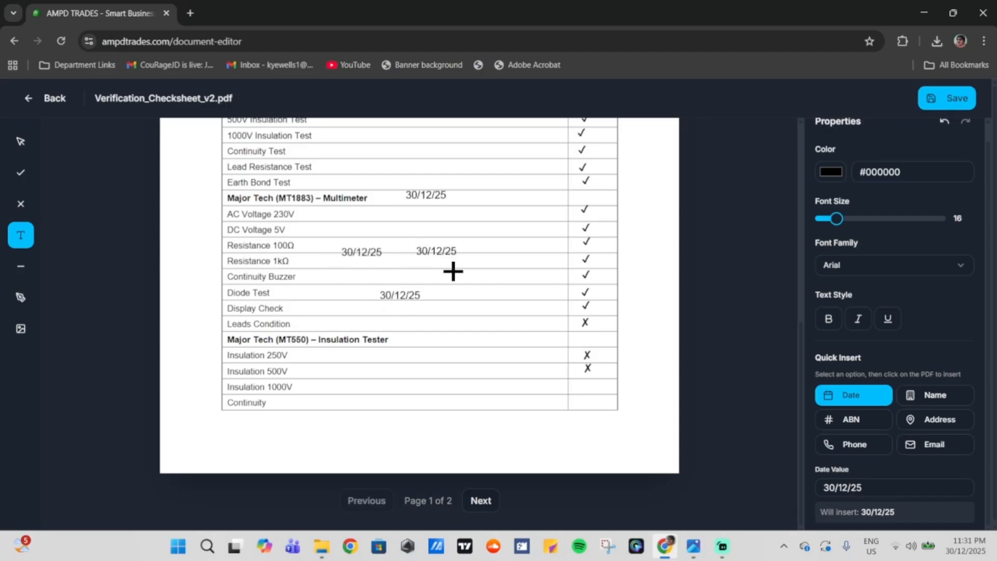
pyautogui.click(447, 267)
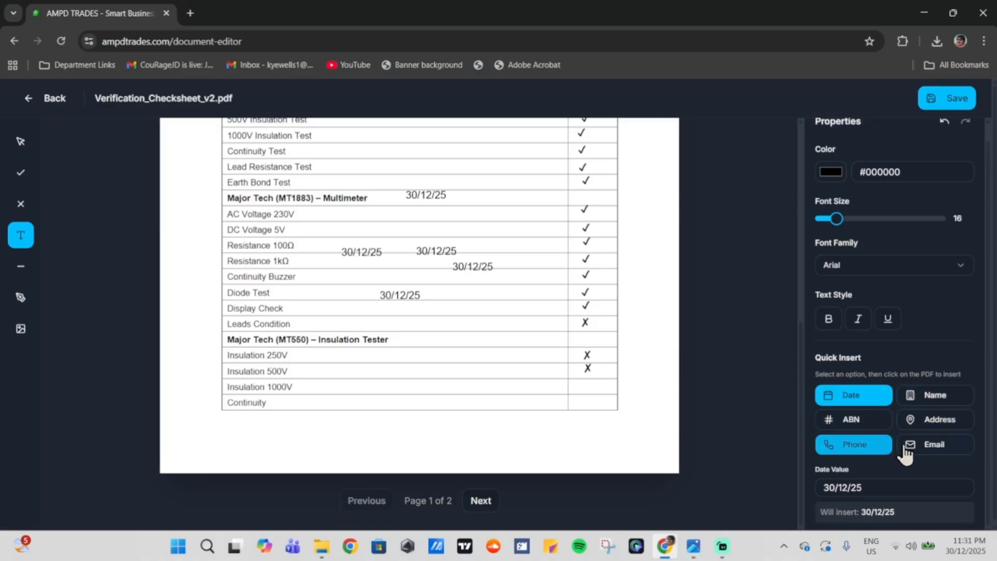
# Step: Draw two straight lines beneath the checksheet table
pyautogui.click(20, 267)
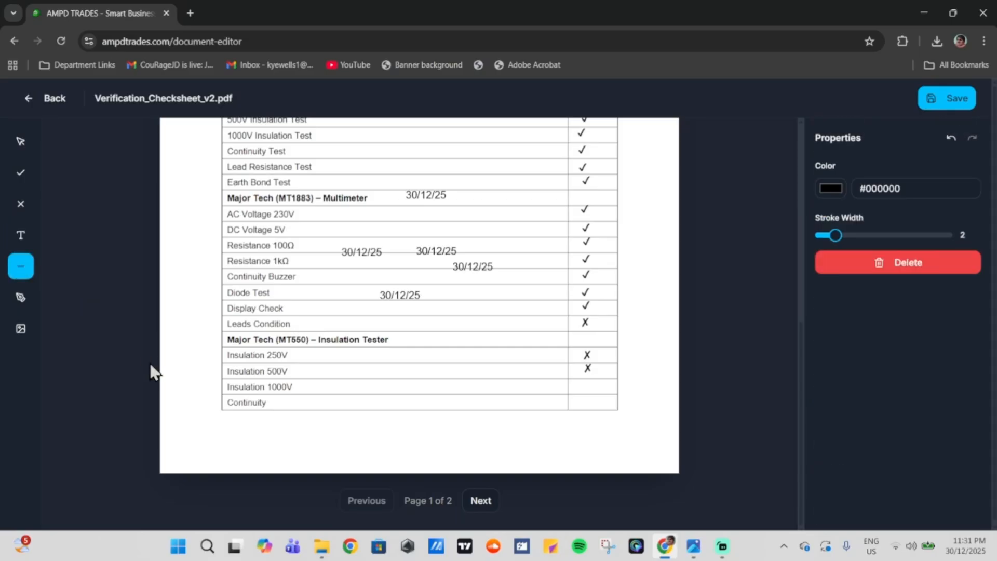
pyautogui.moveTo(232, 432); pyautogui.dragTo(465, 429)
pyautogui.moveTo(377, 452); pyautogui.dragTo(569, 441)
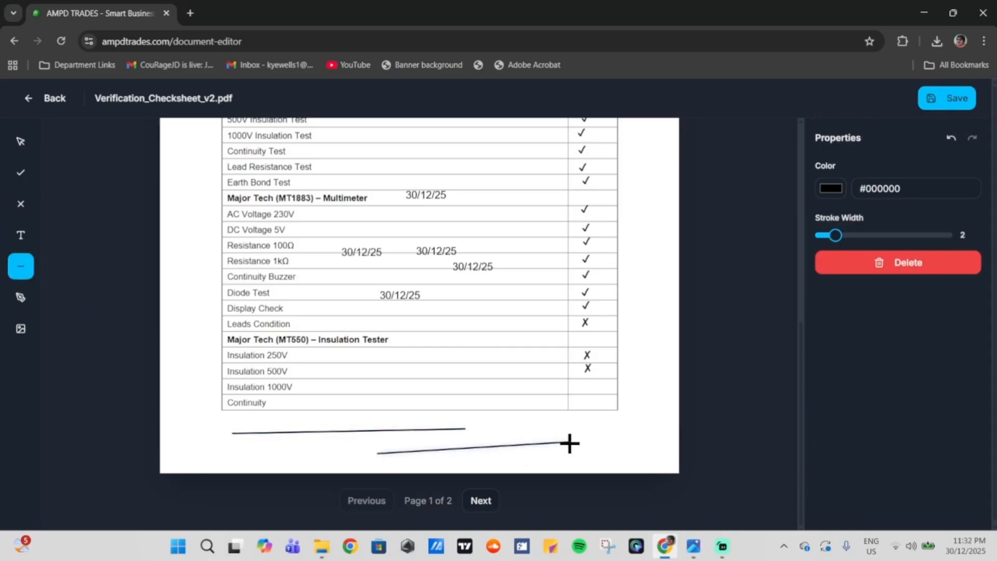
pyautogui.click(26, 307)
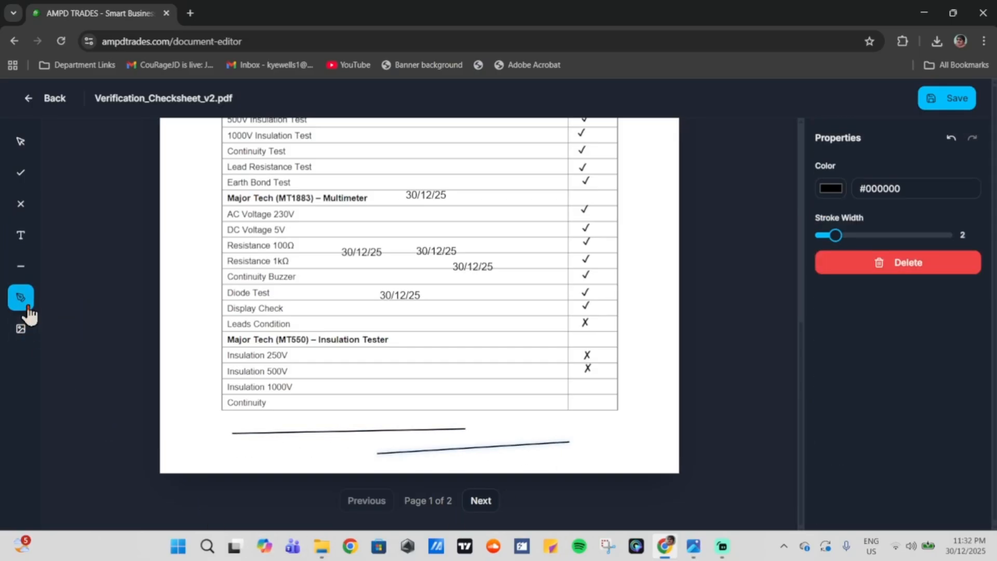
pyautogui.click(171, 300)
# Step: Draw a new freehand signature and save it under the signer's name
pyautogui.click(23, 302)
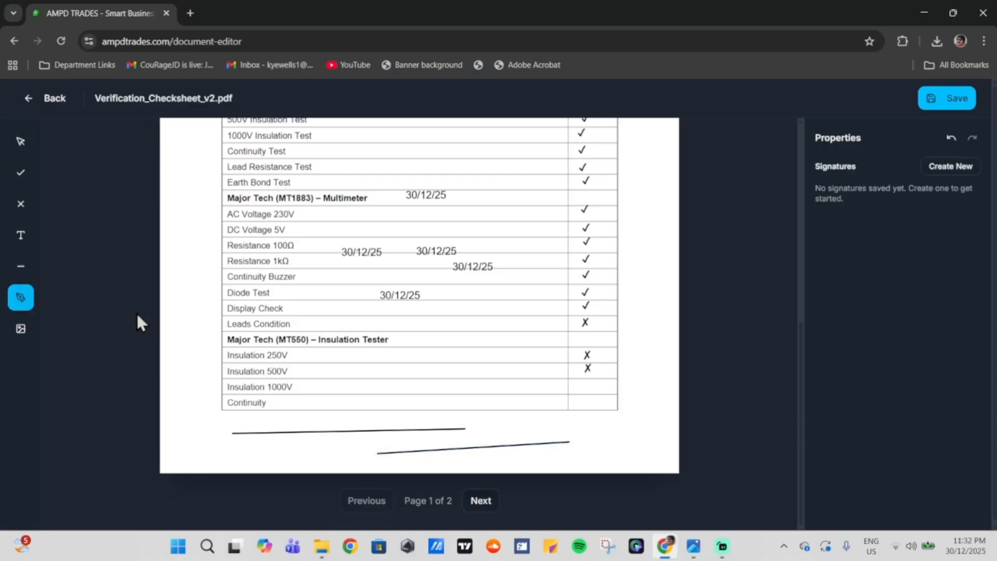
pyautogui.click(352, 369)
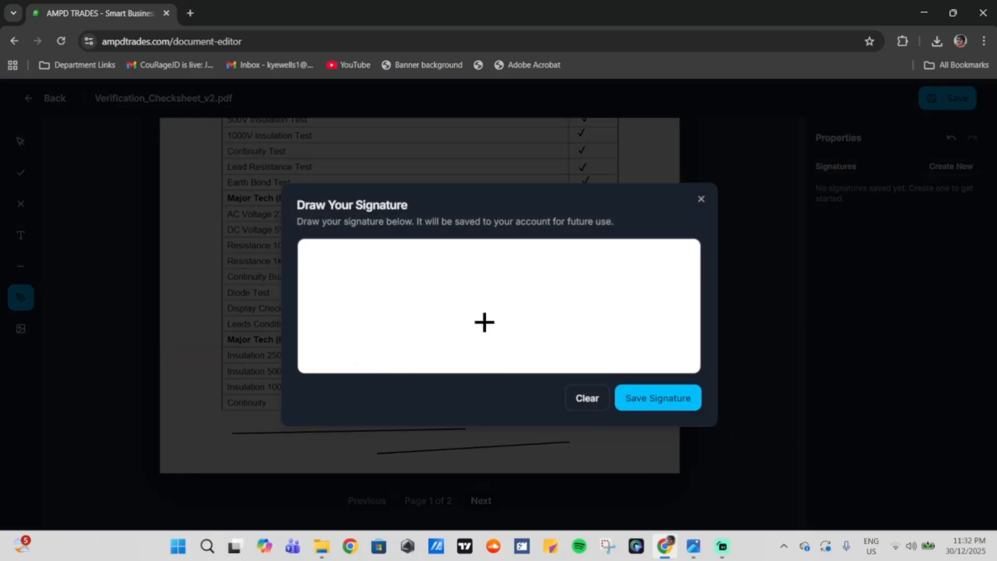
pyautogui.moveTo(377, 318)
pyautogui.mouseDown()
pyautogui.moveTo(385, 327)
pyautogui.moveTo(503, 305)
pyautogui.moveTo(539, 329)
pyautogui.moveTo(580, 316)
pyautogui.mouseUp()
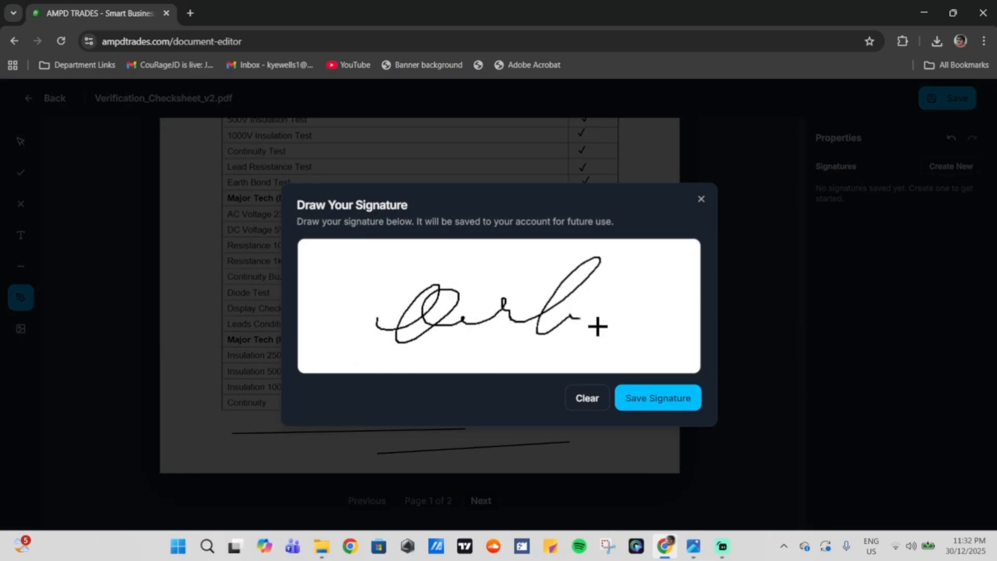
pyautogui.click(663, 413)
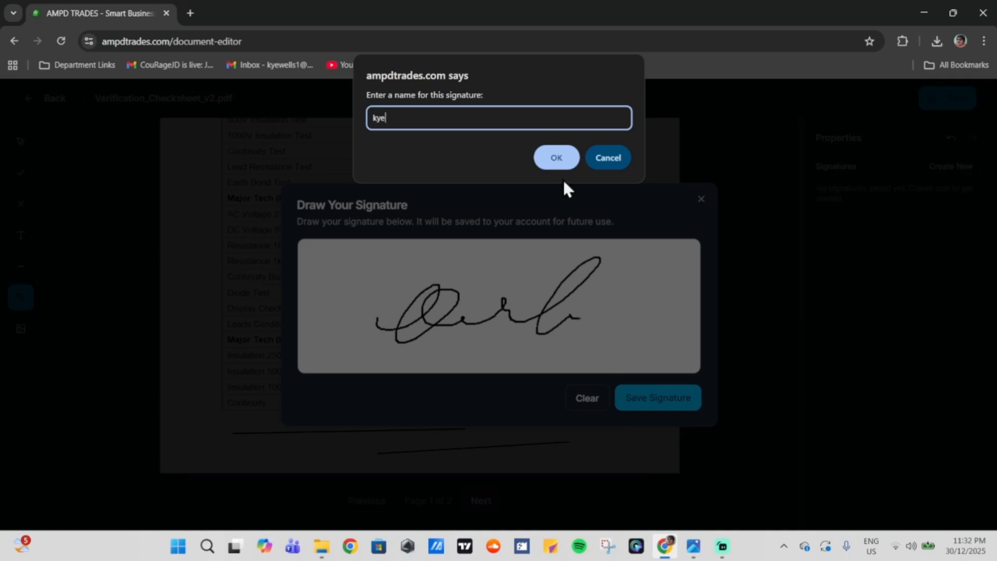
pyautogui.write('kye')
pyautogui.click(559, 162)
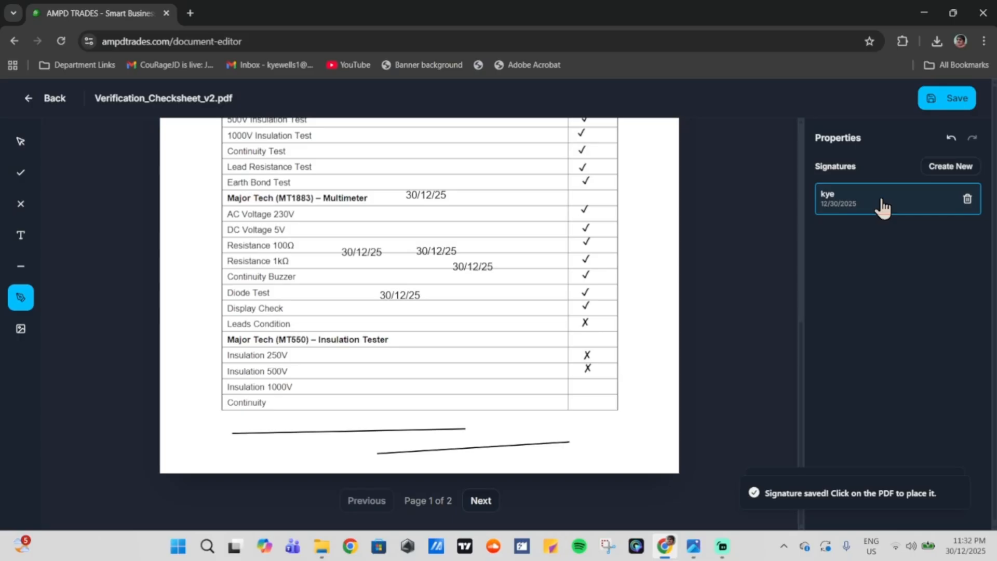
# Step: Place the signature beside Display Check and in the Insulation 250V row, resizing the second
pyautogui.click(449, 289)
pyautogui.click(450, 363)
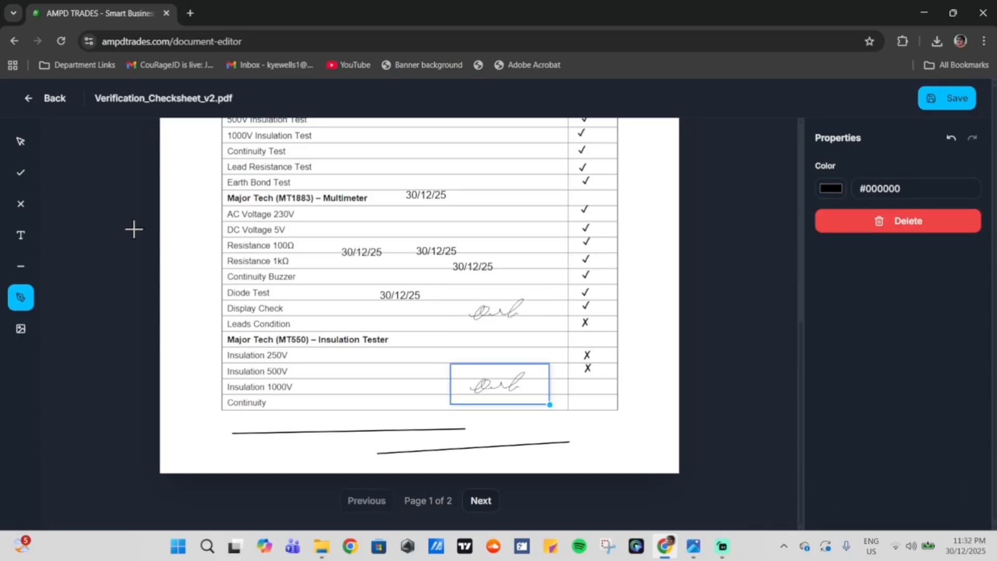
pyautogui.click(13, 142)
pyautogui.moveTo(508, 393)
pyautogui.mouseDown()
pyautogui.moveTo(448, 367)
pyautogui.moveTo(468, 367)
pyautogui.mouseUp()
pyautogui.click(457, 376)
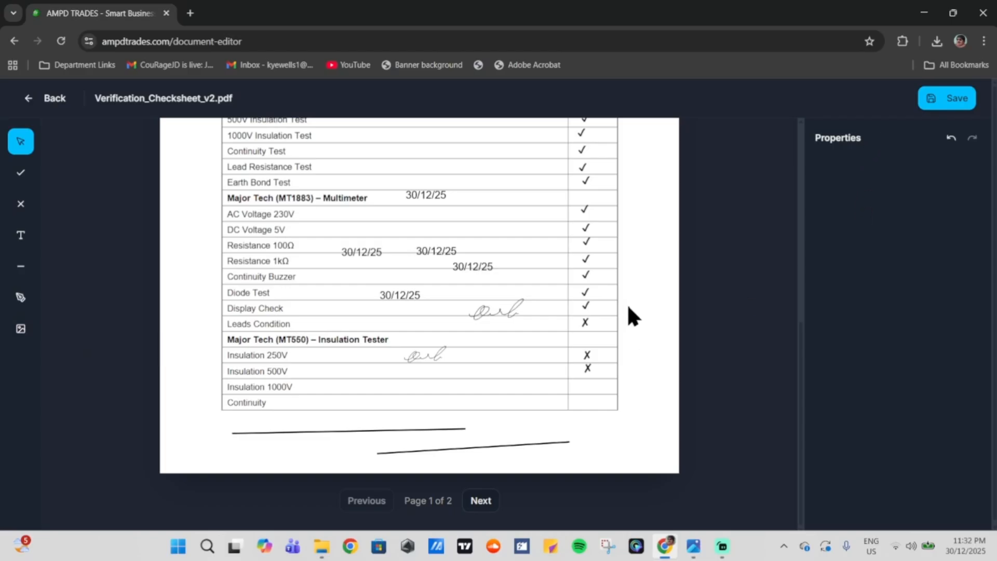
# Step: Save the annotated checksheet and show the file actions for Verification_Checksheet_v2.pdf
pyautogui.scroll(5, 556, 387)
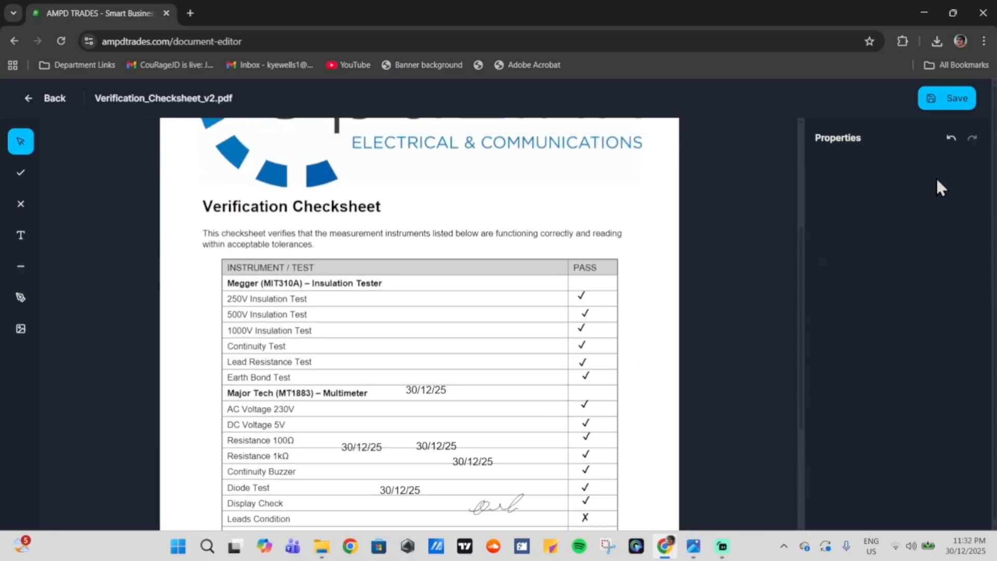
pyautogui.click(959, 103)
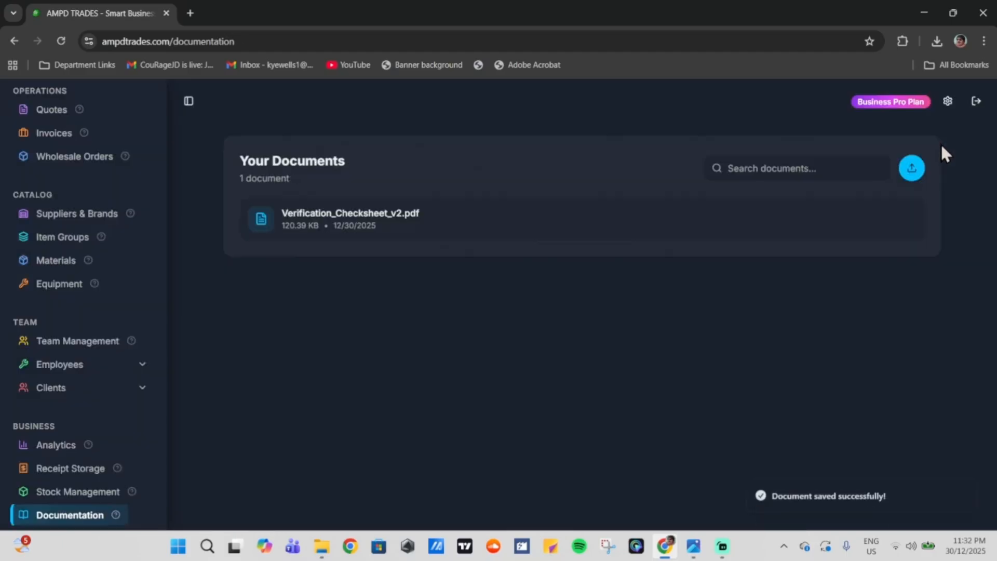
pyautogui.click(902, 228)
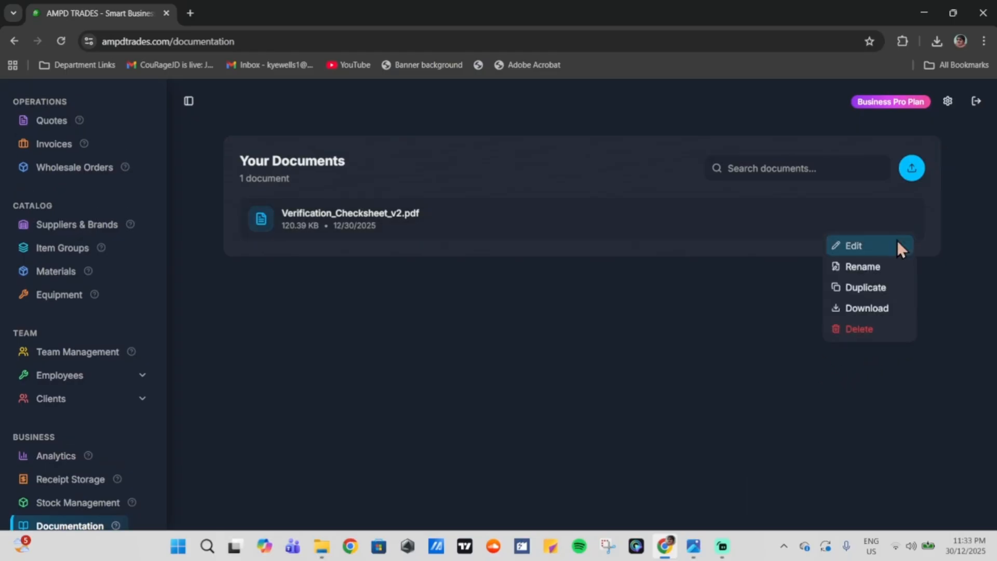
# Step: Download Verification_Checksheet_v2_annotated.pdf, scroll through it in the viewer, and return to AMPD Trades
pyautogui.click(880, 310)
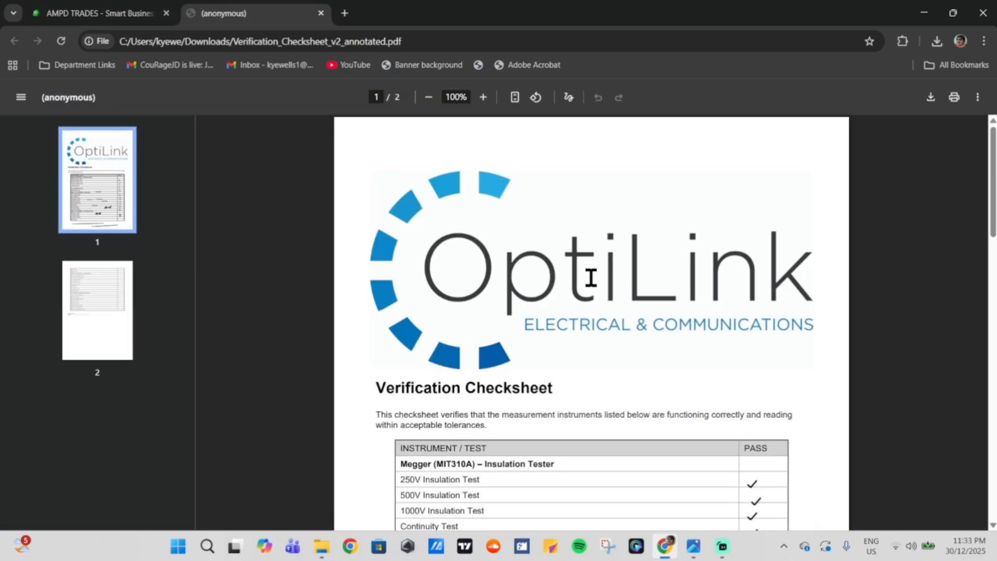
pyautogui.scroll(-3, 590, 278)
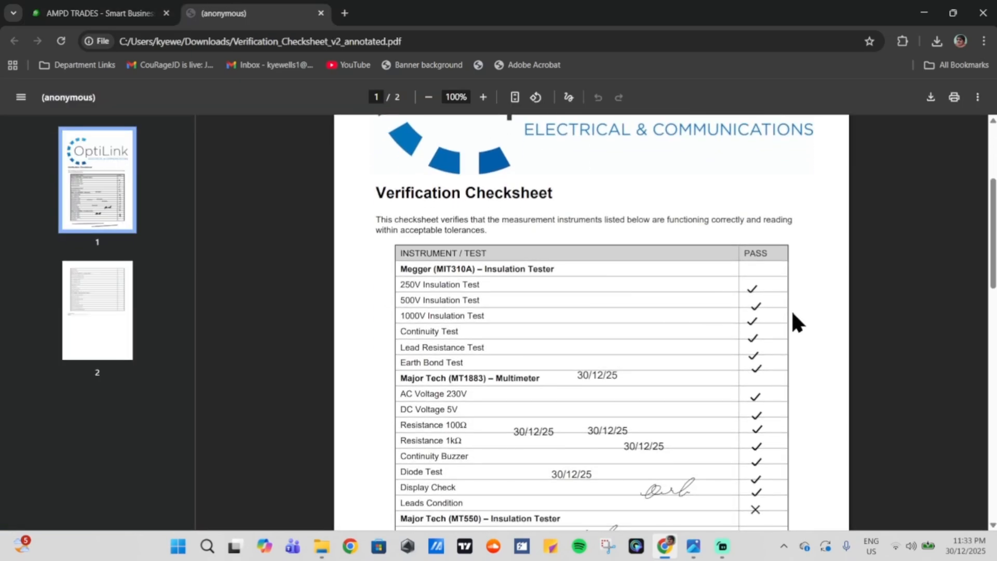
pyautogui.scroll(-3, 795, 322)
pyautogui.scroll(-4, 656, 323)
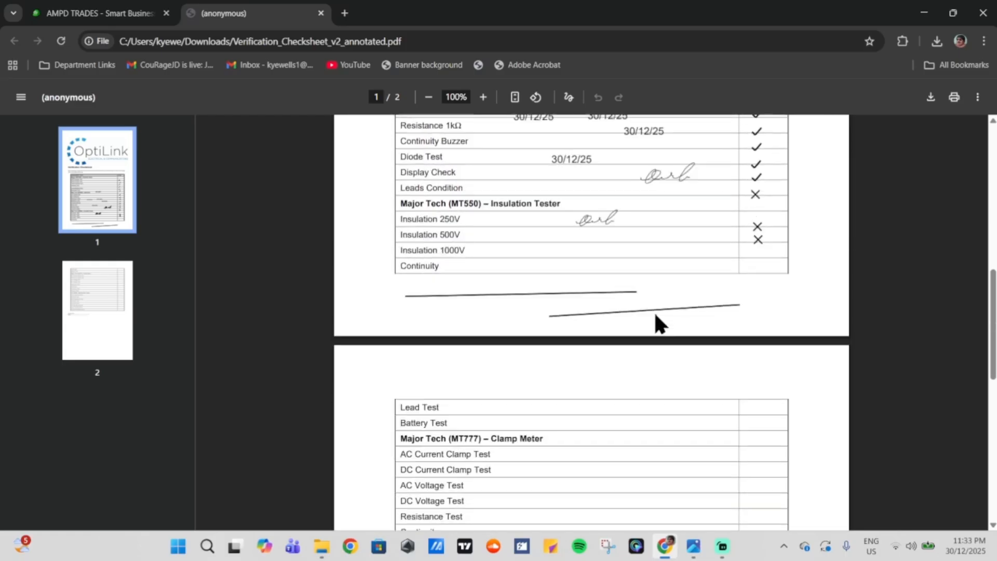
pyautogui.scroll(7, 668, 340)
pyautogui.hotkey('ctrl', 'shift', 'Tab')
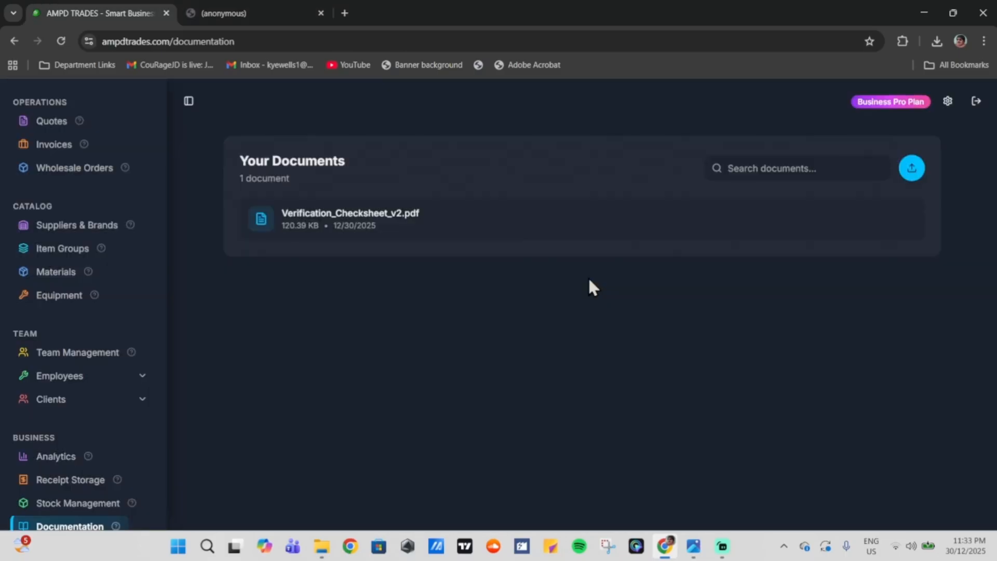
# Step: Open the Site Measurement Tool full-page and pan the satellite map toward the target suburb
pyautogui.scroll(5, 78, 296)
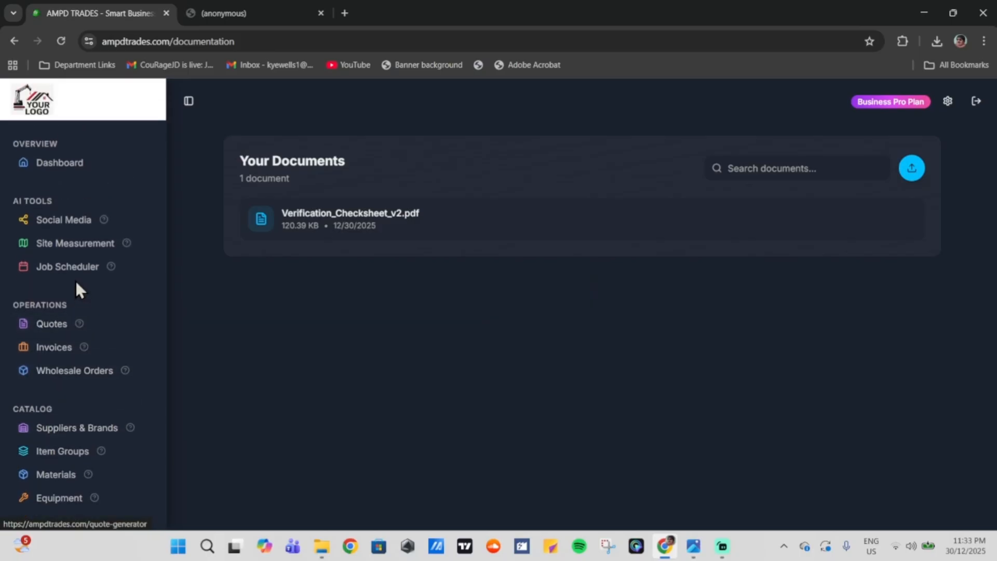
pyautogui.click(71, 252)
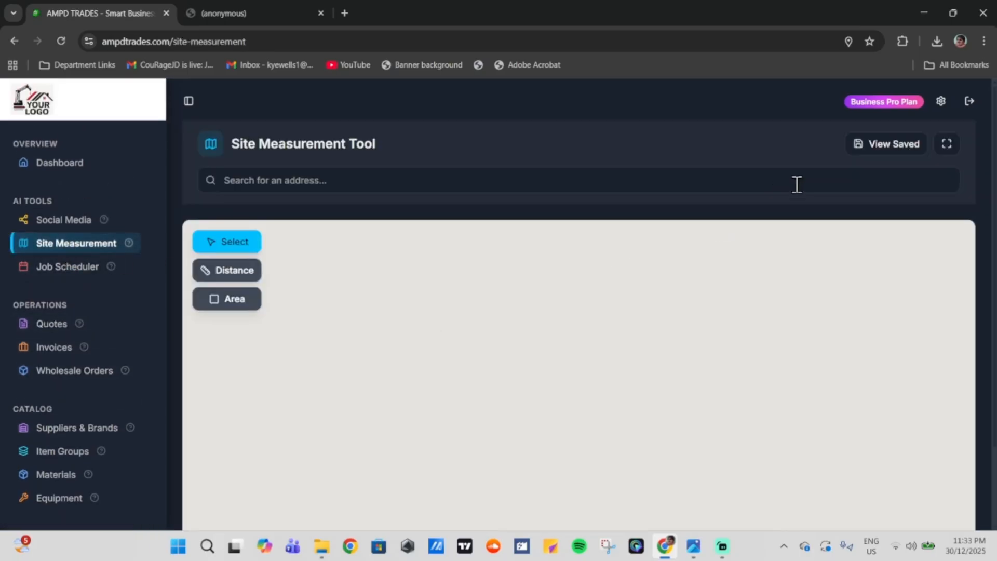
pyautogui.click(946, 145)
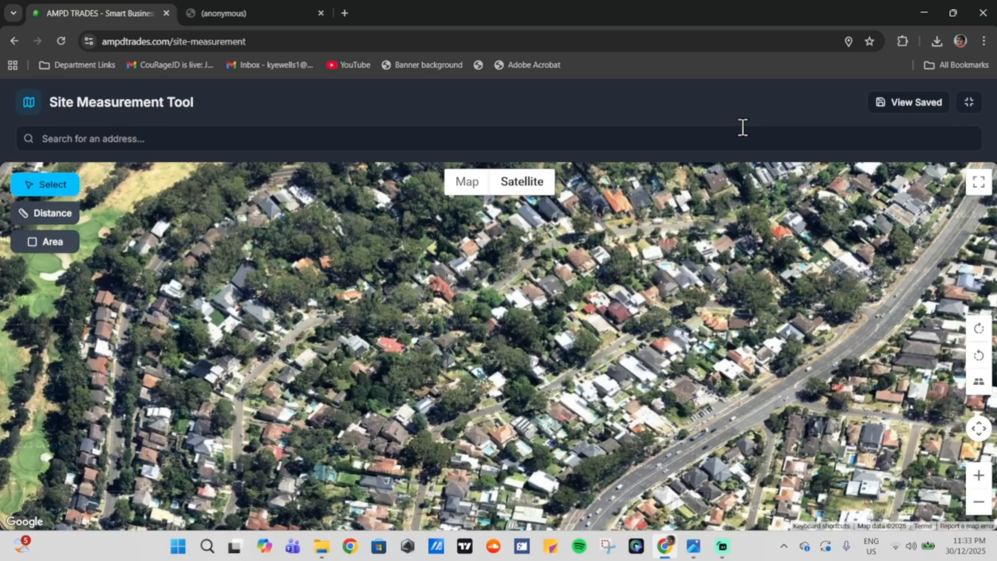
pyautogui.scroll(-4, 454, 291)
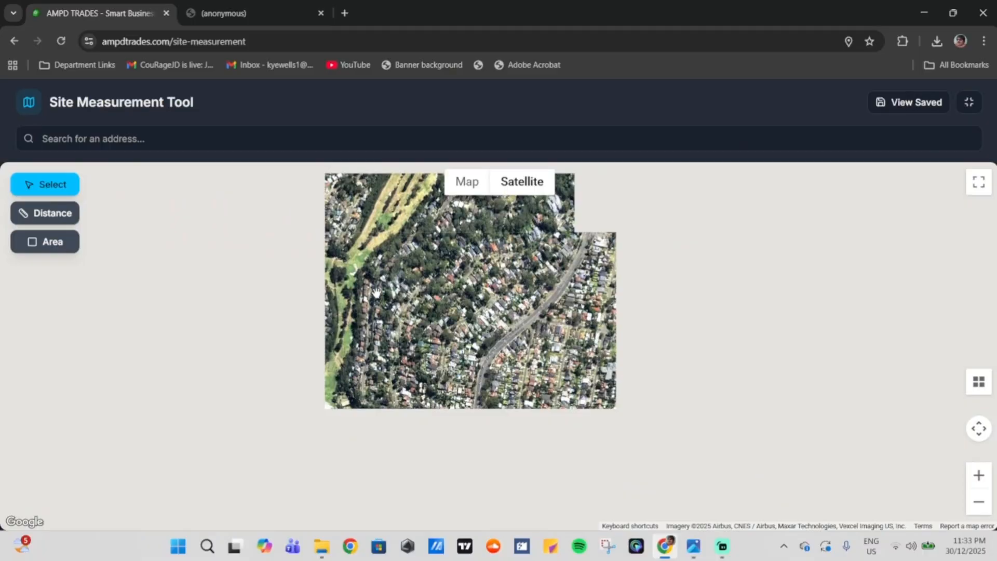
pyautogui.moveTo(376, 293); pyautogui.dragTo(670, 299)
pyautogui.scroll(-3, 487, 310)
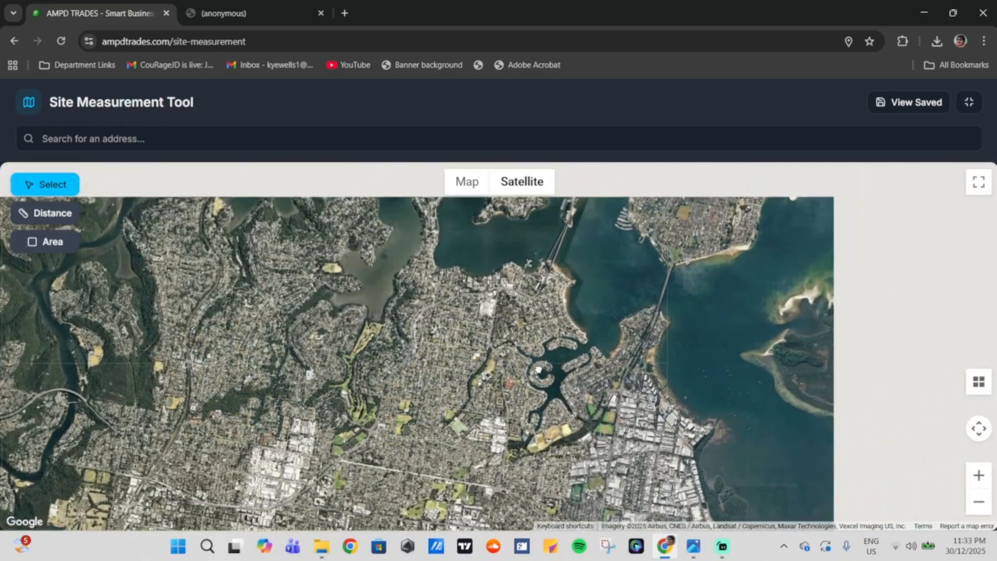
pyautogui.moveTo(538, 370); pyautogui.dragTo(462, 436)
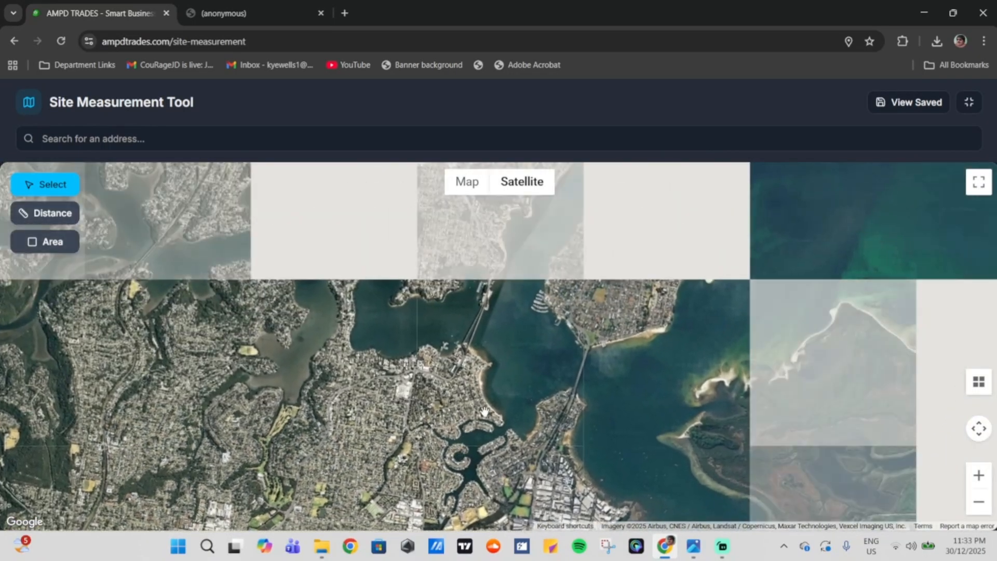
pyautogui.moveTo(410, 224); pyautogui.dragTo(459, 402)
# Step: Flatten the map to a top-down view and frame the residential street frontage
pyautogui.scroll(5, 443, 367)
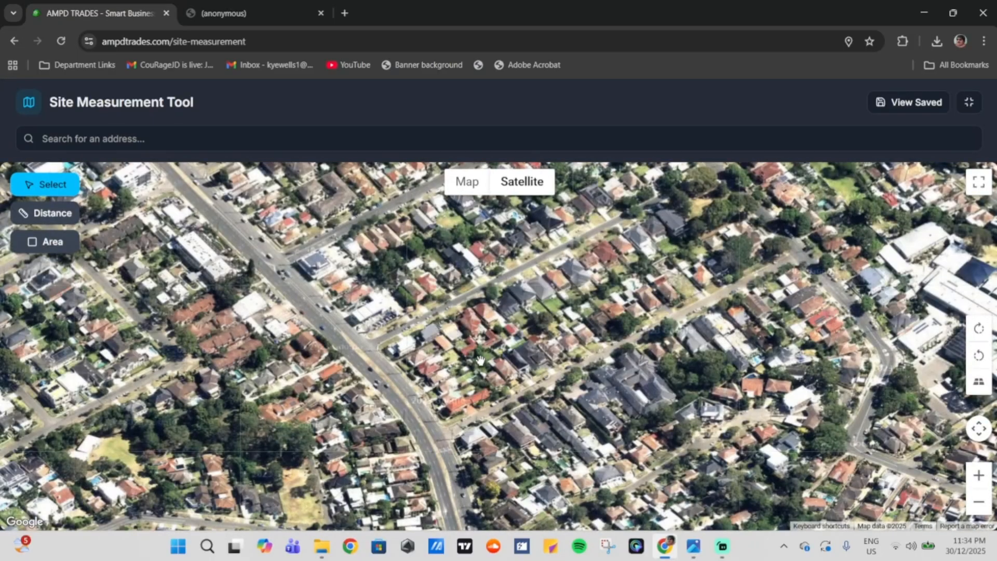
pyautogui.scroll(3, 481, 313)
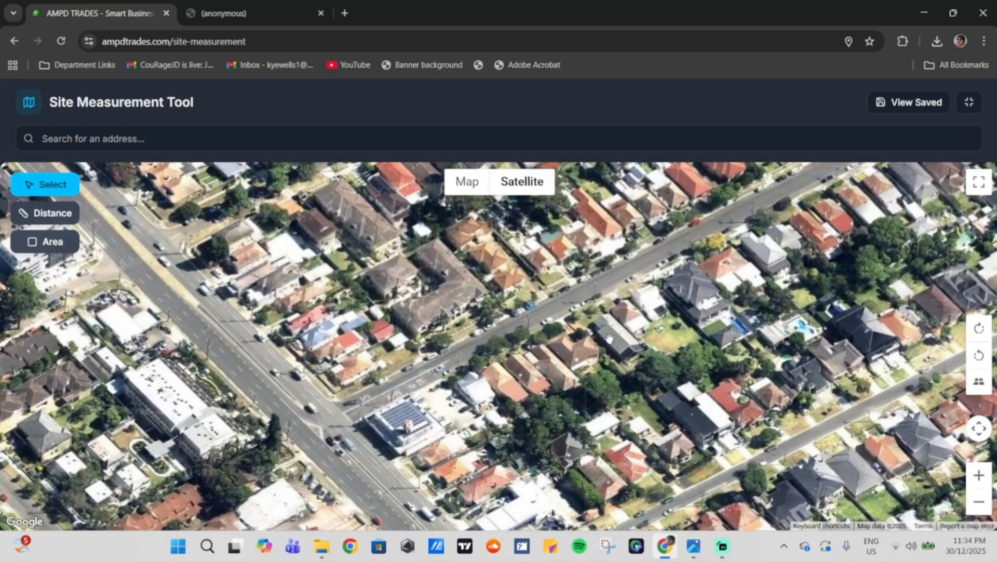
pyautogui.scroll(2, 857, 334)
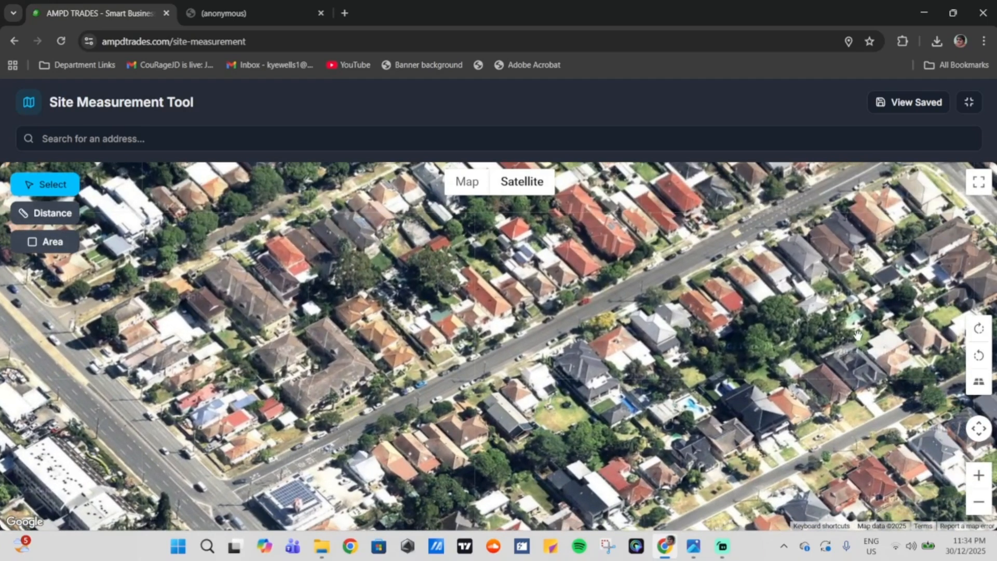
pyautogui.click(978, 381)
pyautogui.scroll(4, 738, 294)
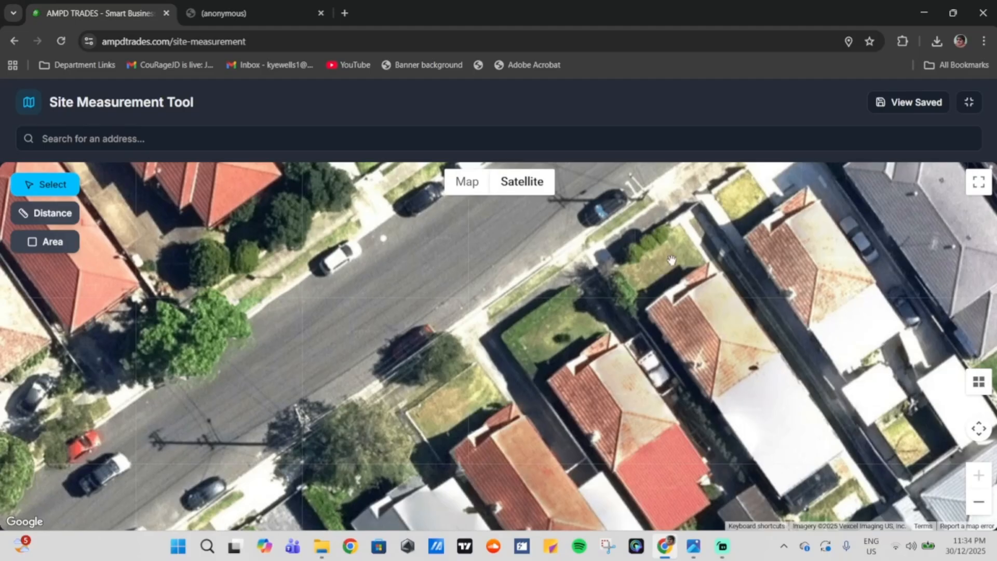
pyautogui.scroll(-1, 629, 271)
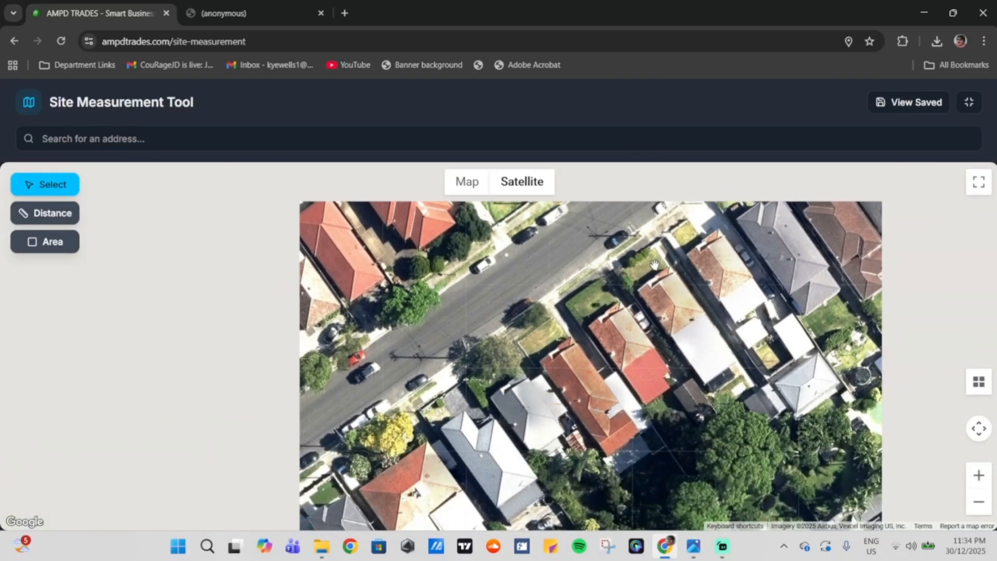
pyautogui.moveTo(629, 271); pyautogui.dragTo(303, 368)
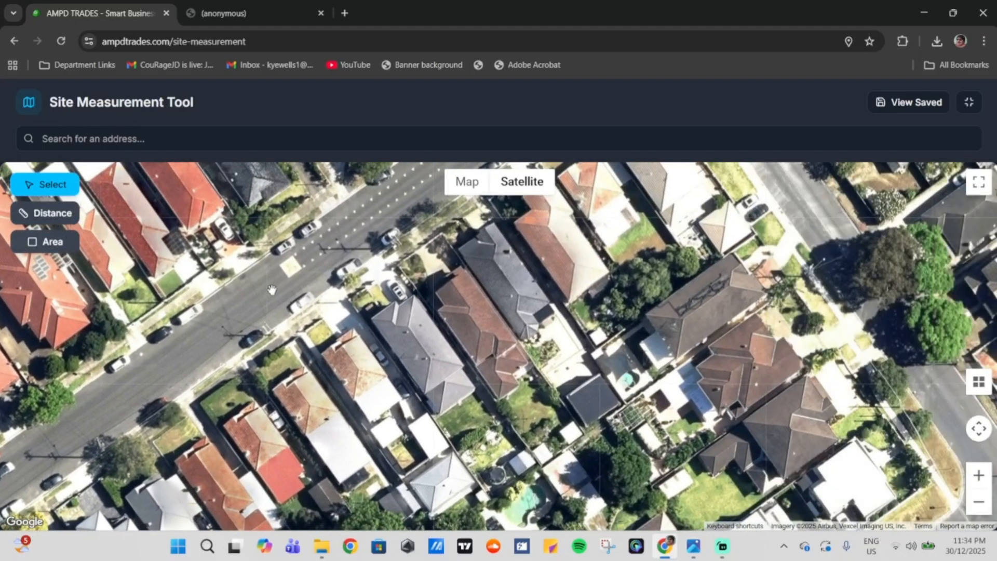
pyautogui.moveTo(75, 234); pyautogui.dragTo(165, 284)
# Step: Measure the 32.22 m front fence, save it as 'front yard fence', and list saved measurements
pyautogui.click(32, 221)
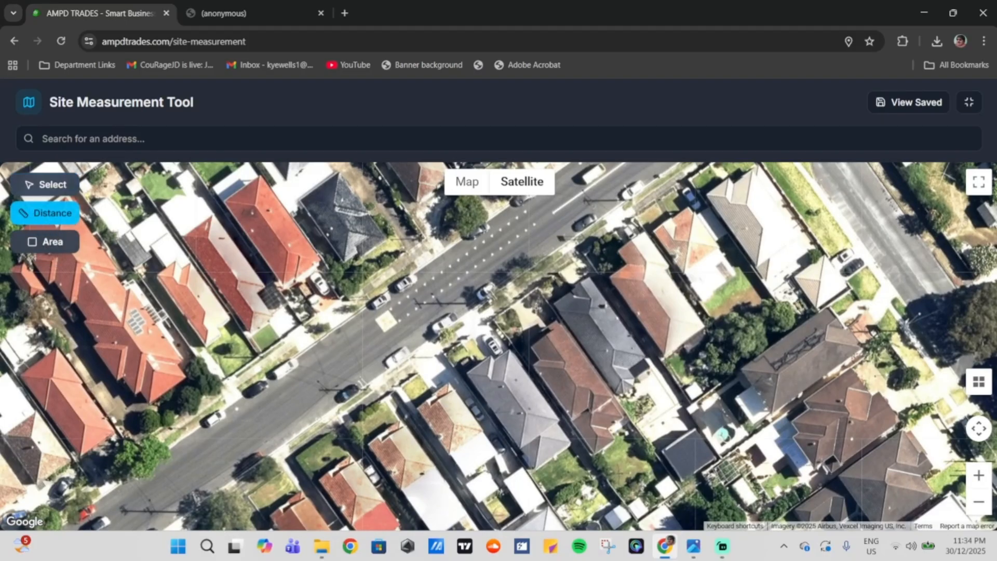
pyautogui.click(481, 304)
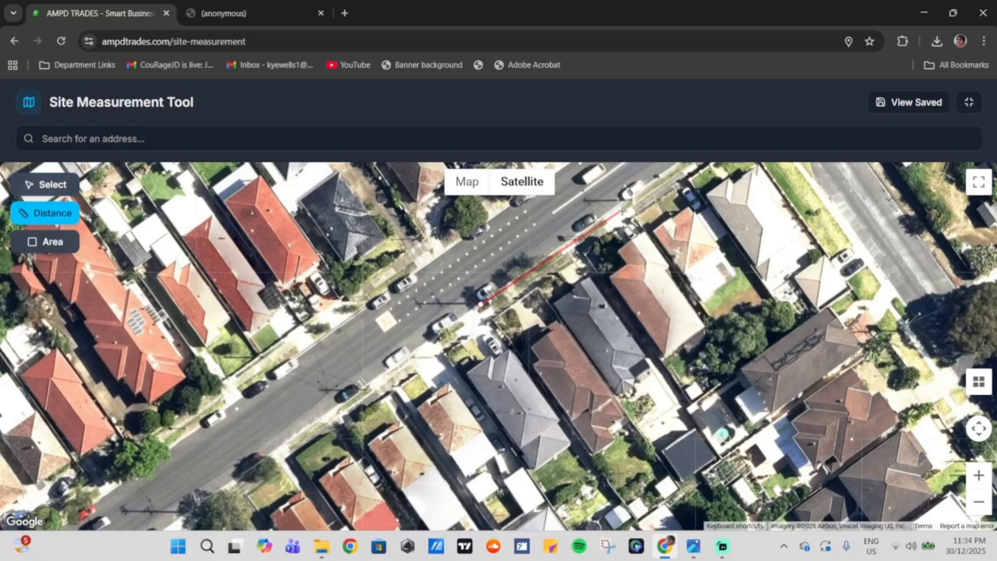
pyautogui.click(619, 207)
pyautogui.click(620, 207)
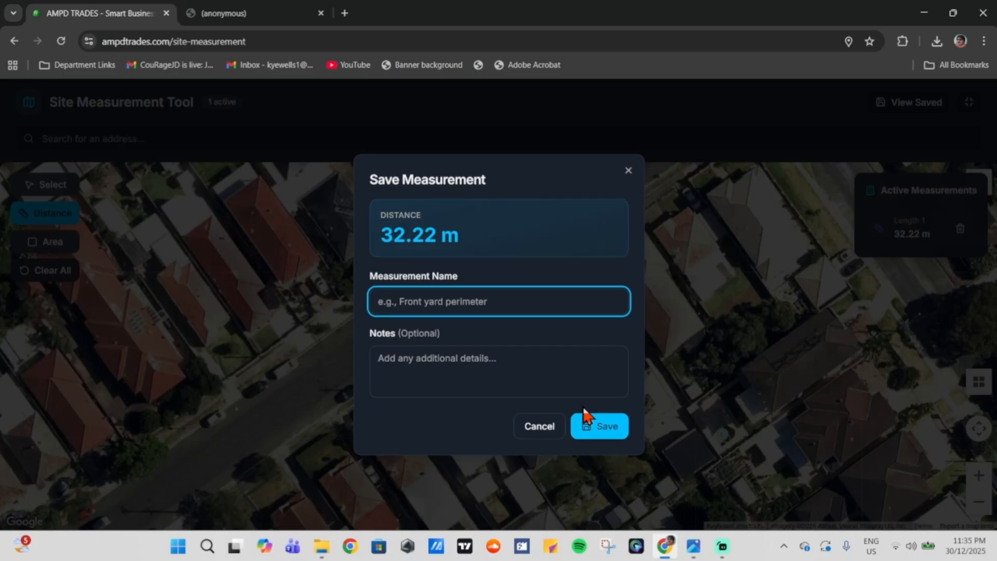
pyautogui.write('front yard')
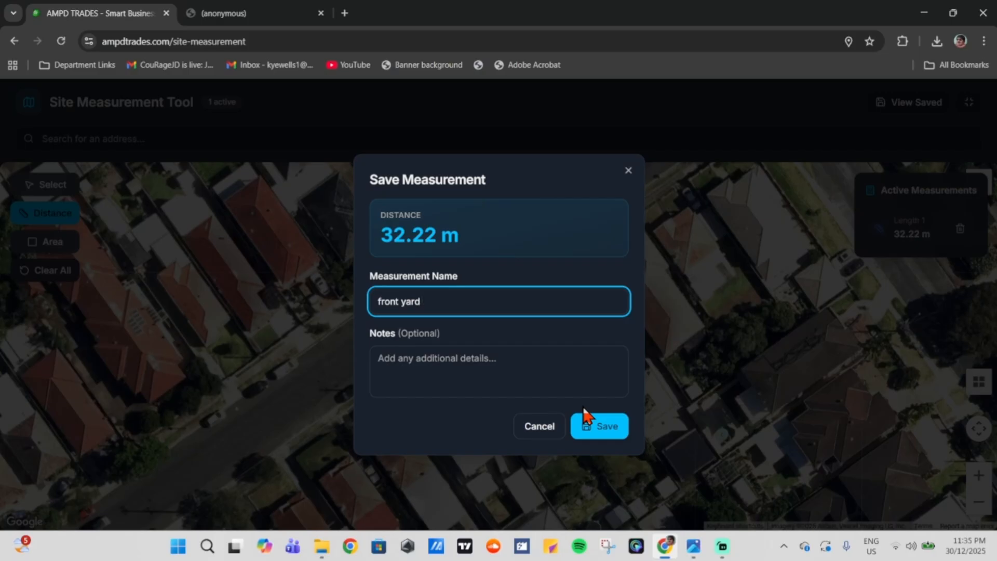
pyautogui.write(' fence')
pyautogui.click(569, 352)
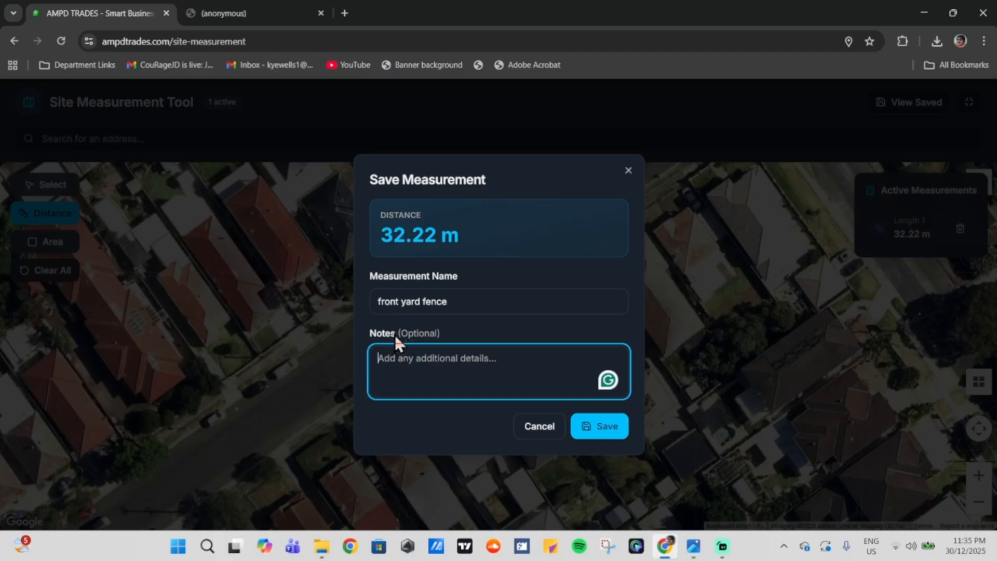
pyautogui.moveTo(395, 335); pyautogui.dragTo(529, 392)
pyautogui.click(603, 436)
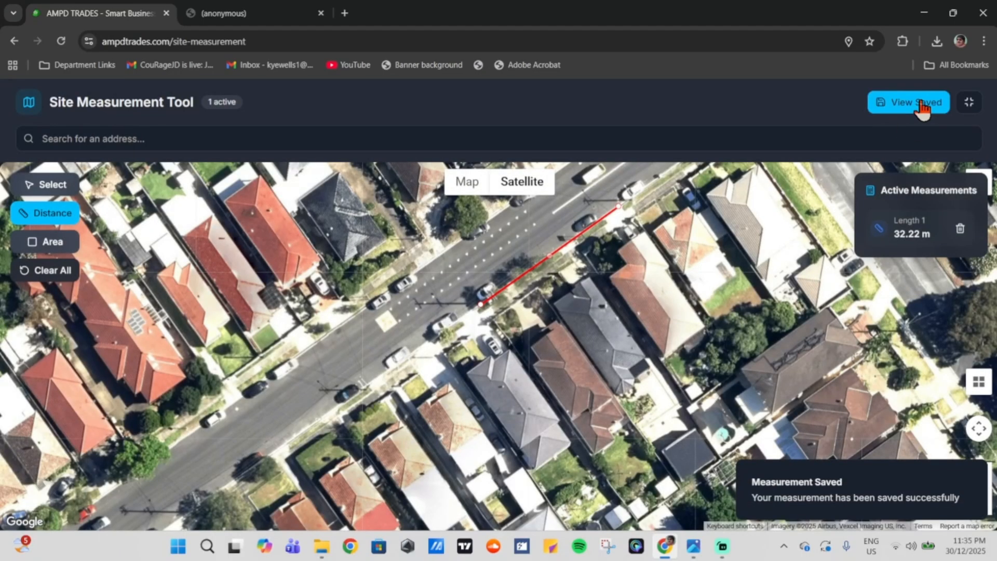
pyautogui.click(922, 106)
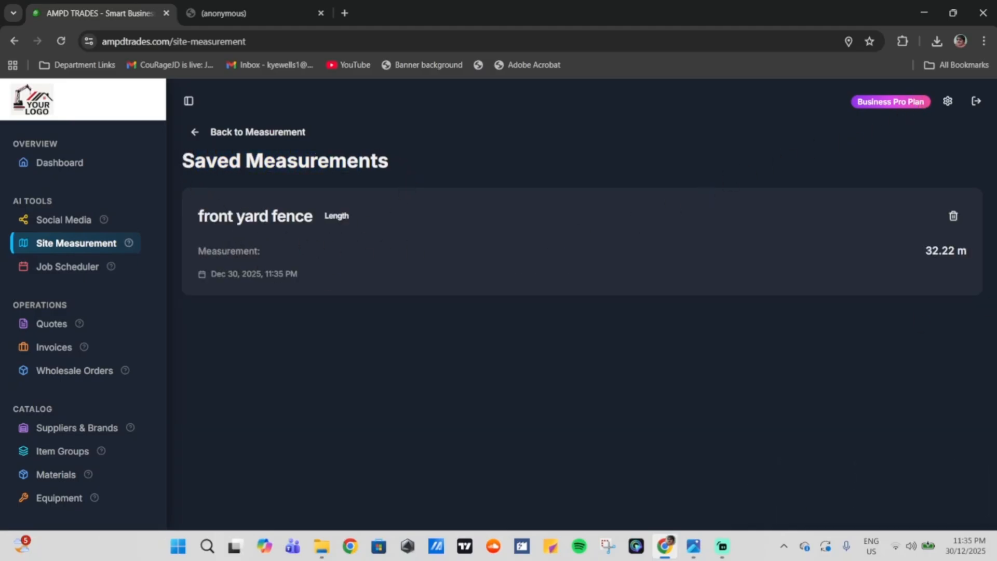
# Step: Back on the satellite map, trace the grassy lawn as a four-corner area polygon
pyautogui.click(262, 134)
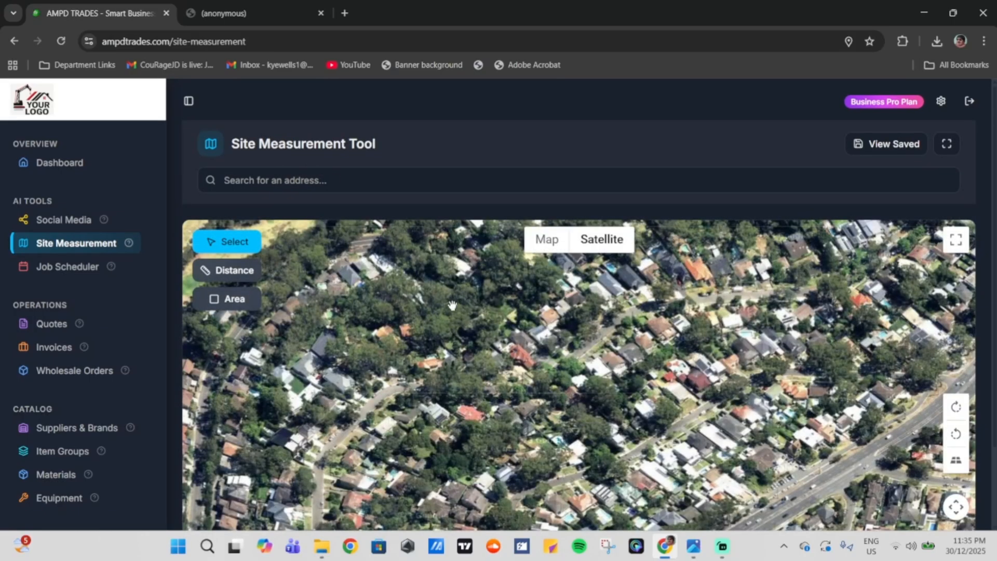
pyautogui.moveTo(739, 361); pyautogui.dragTo(692, 455)
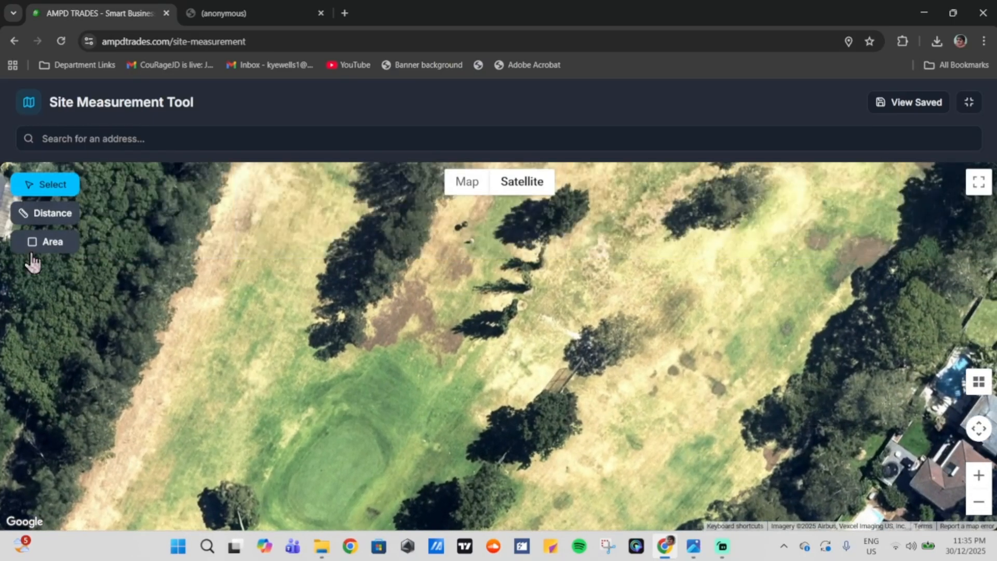
pyautogui.click(50, 243)
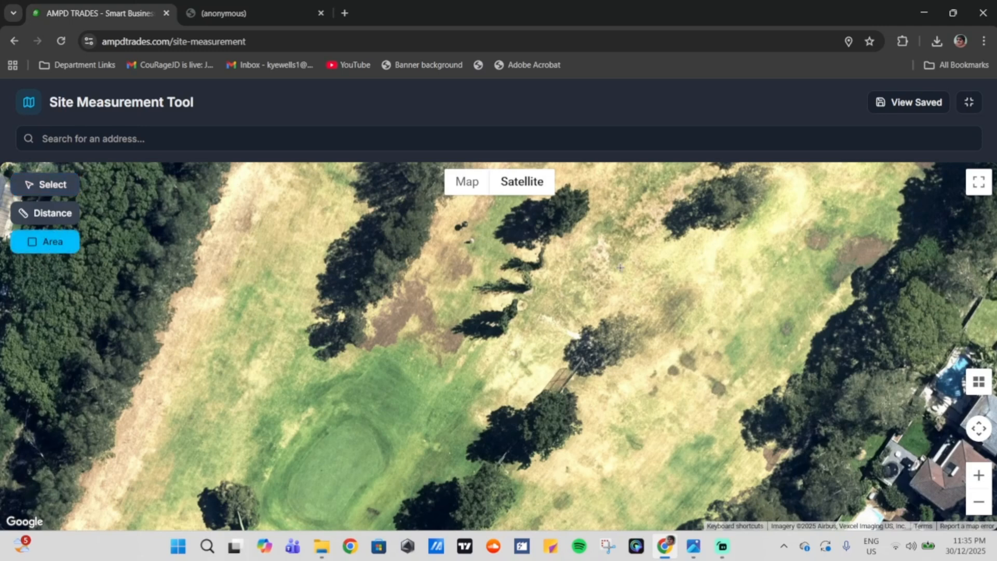
pyautogui.click(596, 247)
pyautogui.click(498, 338)
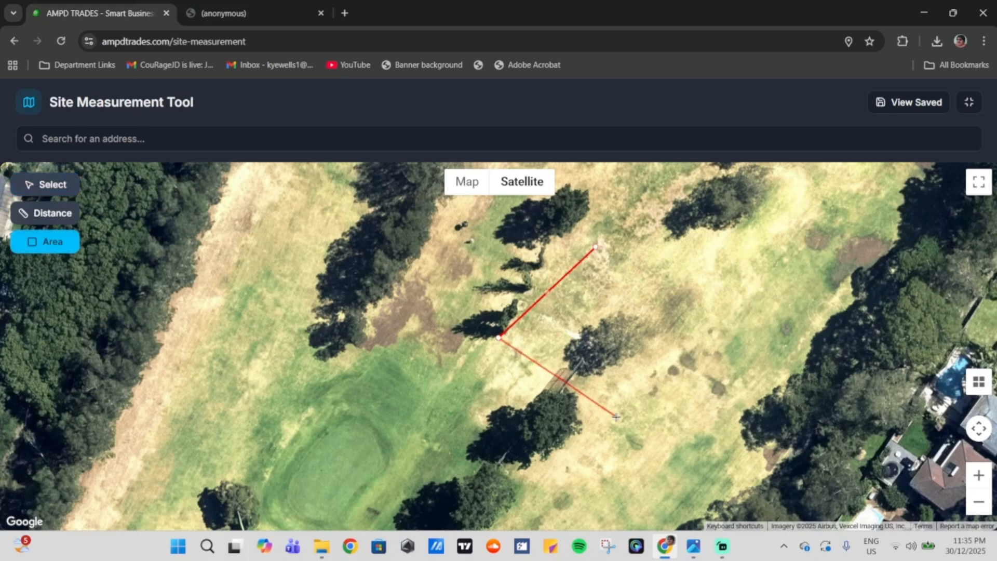
pyautogui.click(612, 431)
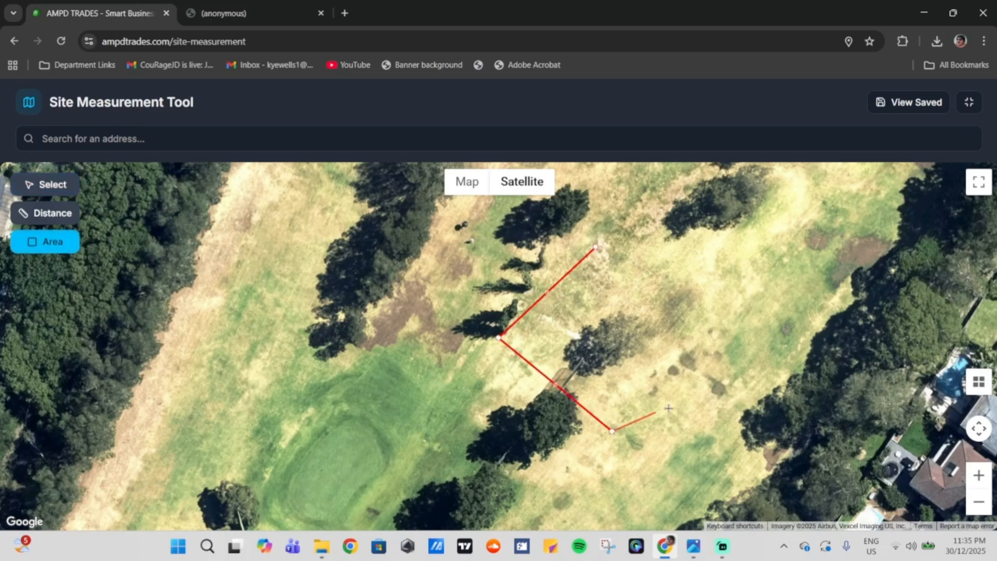
pyautogui.click(703, 335)
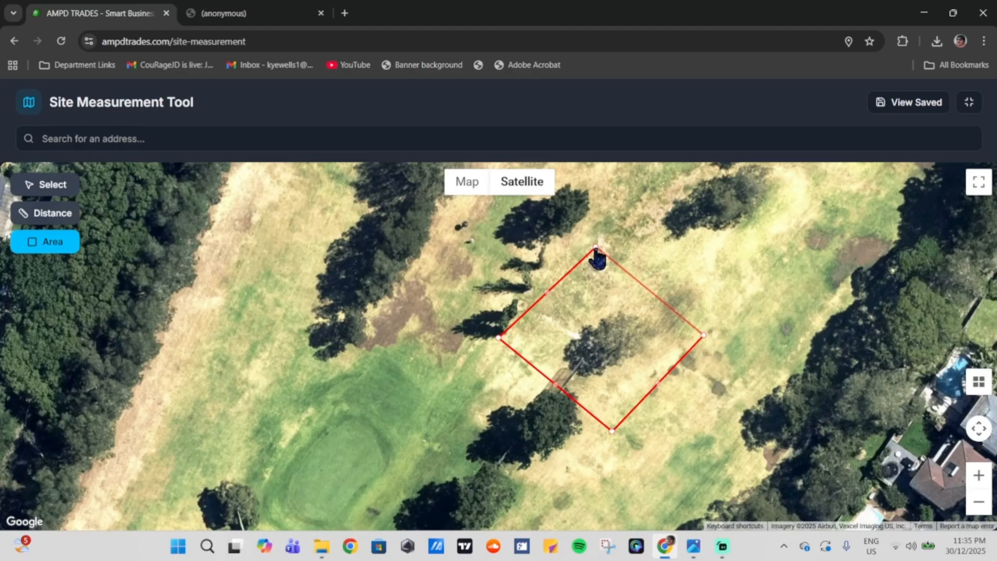
pyautogui.click(595, 248)
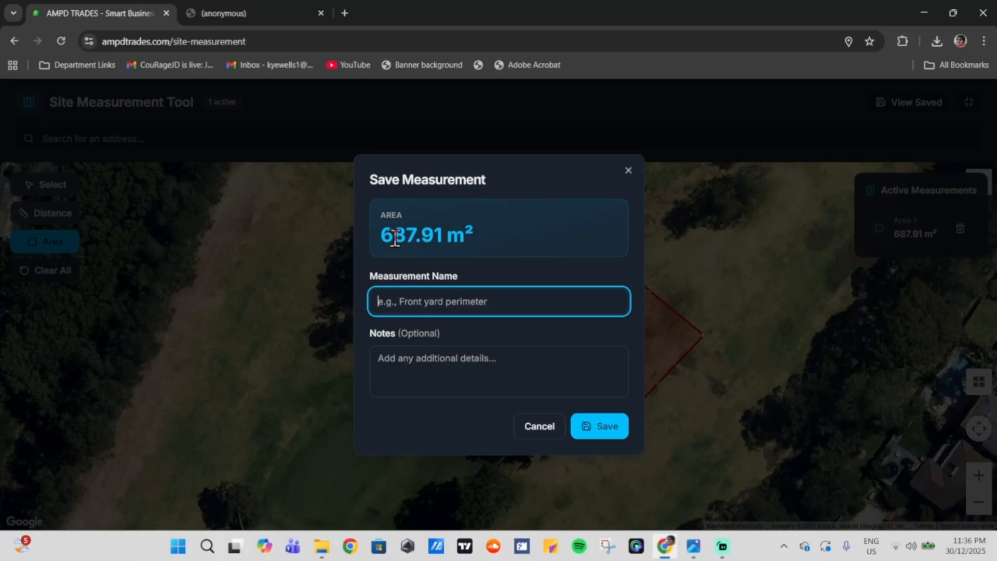
# Step: Check the 687.91 m² lawn area and dismiss the save prompt without saving
pyautogui.moveTo(377, 235); pyautogui.dragTo(473, 228)
pyautogui.click(483, 231)
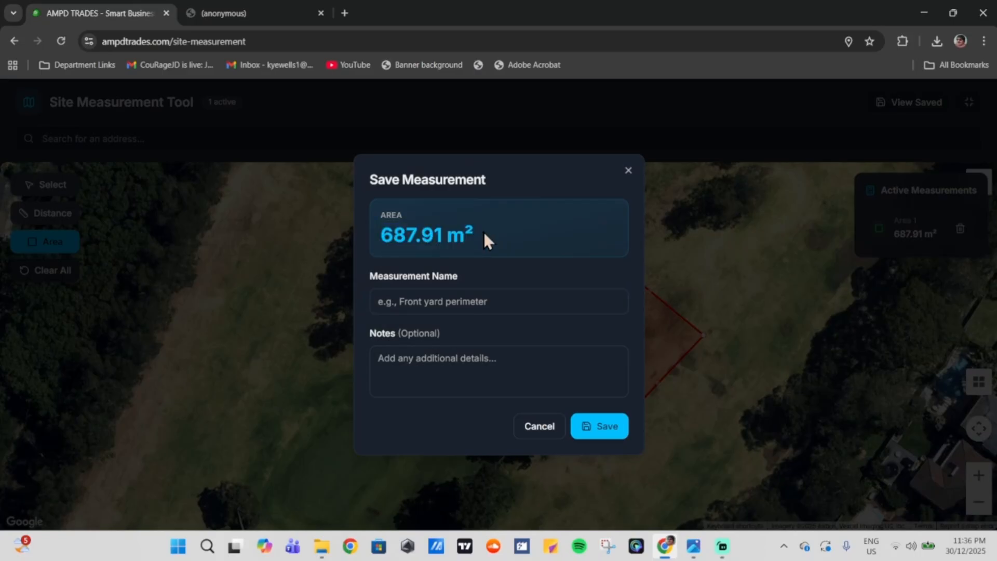
pyautogui.click(540, 425)
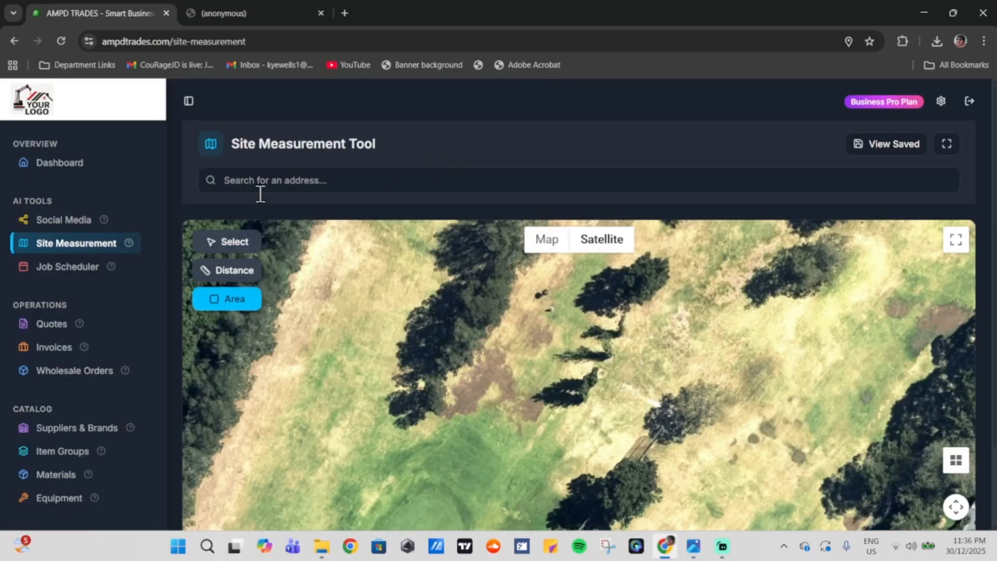
# Step: Open the AI Job Scheduler and browse the Dec 29 – Jan 4, 2026 calendar
pyautogui.click(60, 274)
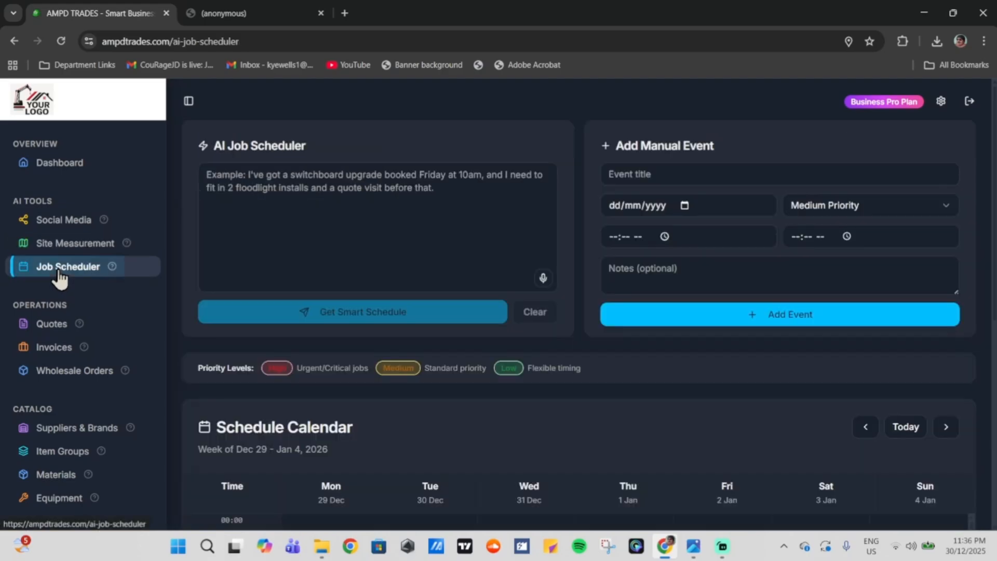
pyautogui.scroll(-4, 629, 377)
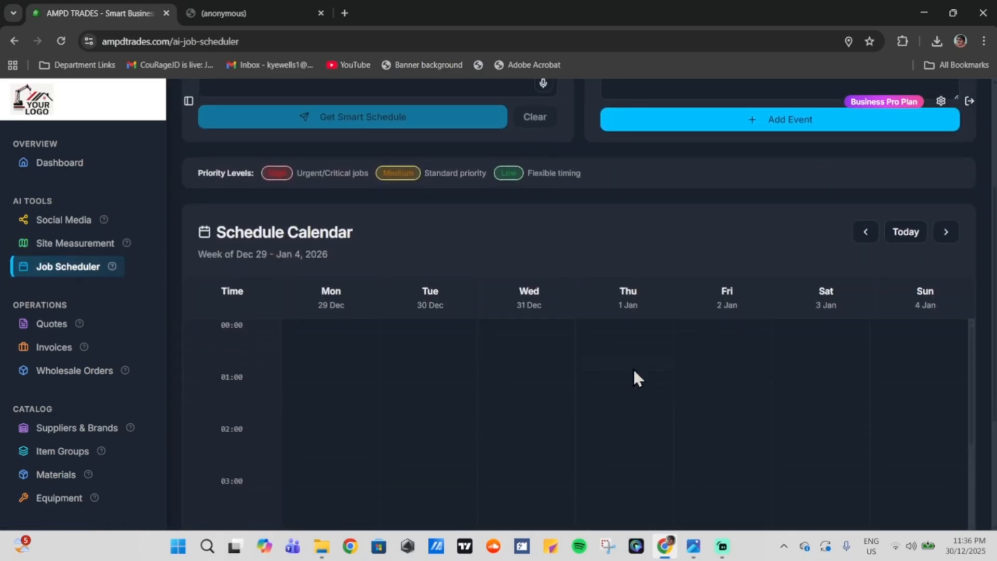
pyautogui.scroll(-3, 612, 229)
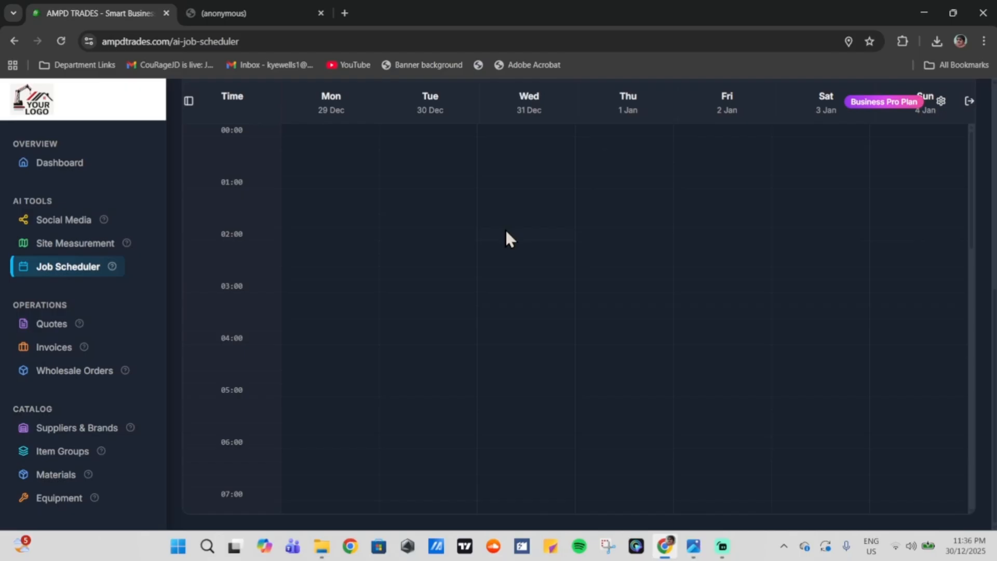
pyautogui.scroll(-4, 505, 232)
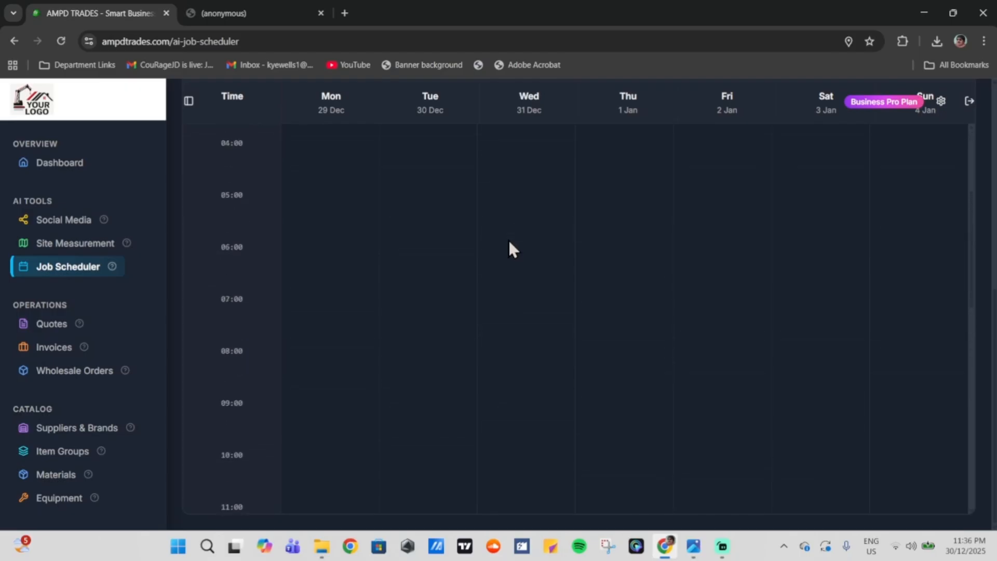
pyautogui.scroll(10, 545, 239)
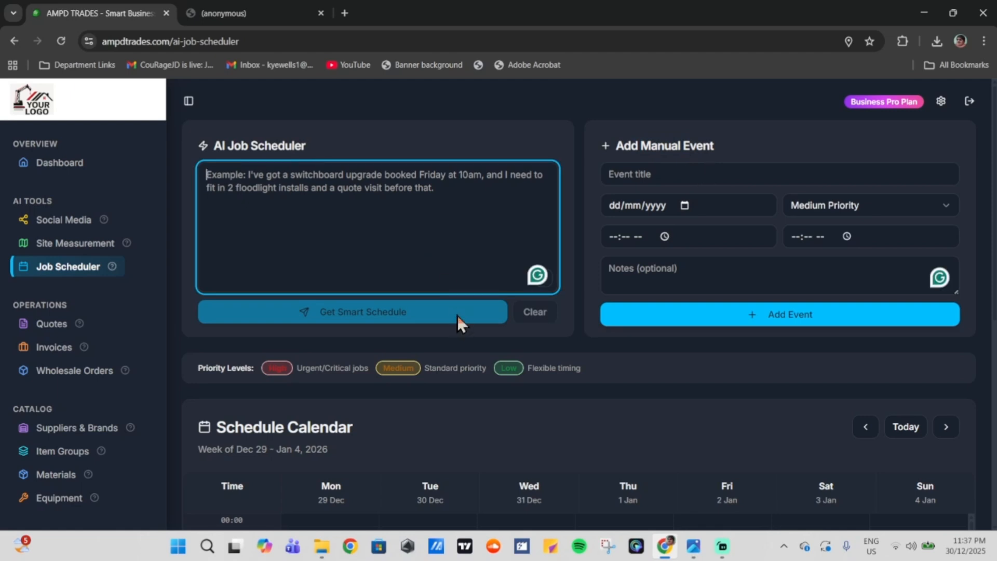
# Step: Start voice dictation of the jobs in the empty request box
pyautogui.moveTo(213, 146); pyautogui.dragTo(301, 146)
pyautogui.click(301, 145)
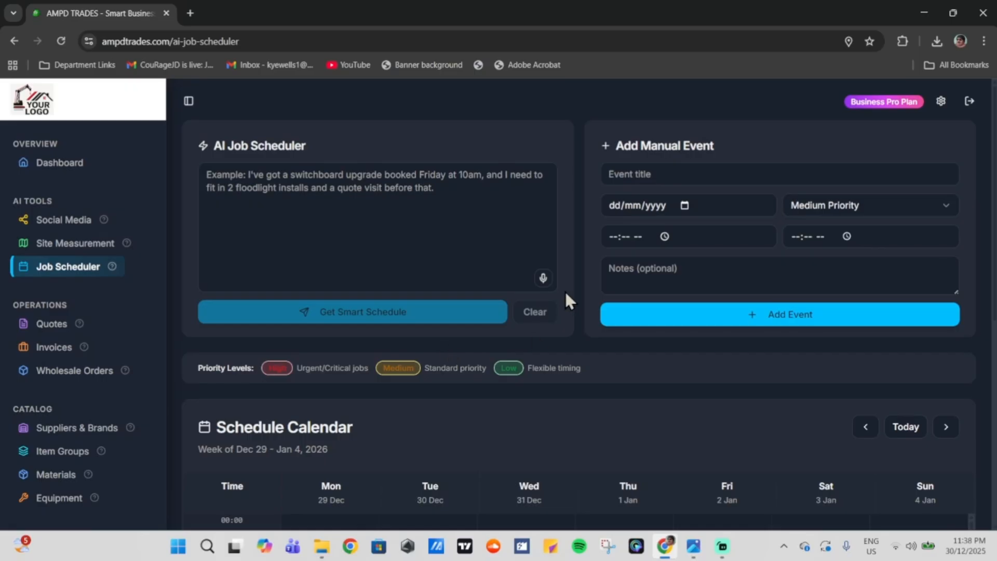
pyautogui.click(543, 278)
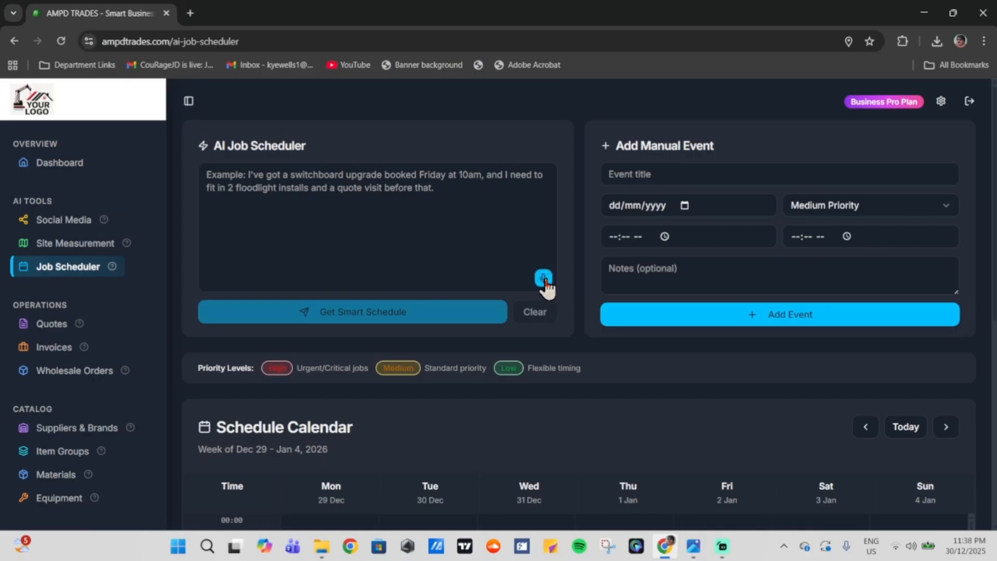
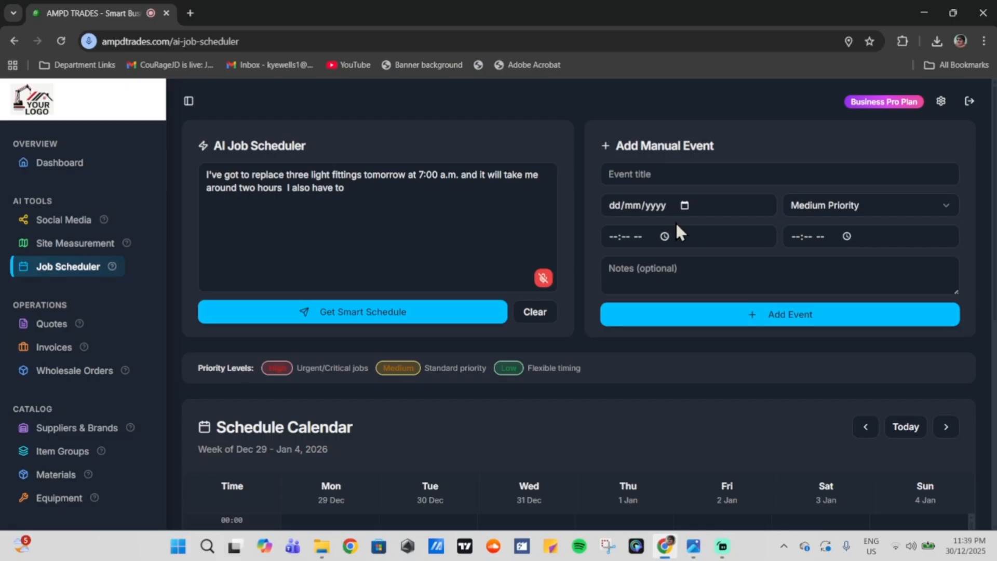
# Step: Finish dictating, then generate a smart schedule: light fittings at 07:00 and meeting at 12:00 on Dec 31
pyautogui.click(543, 279)
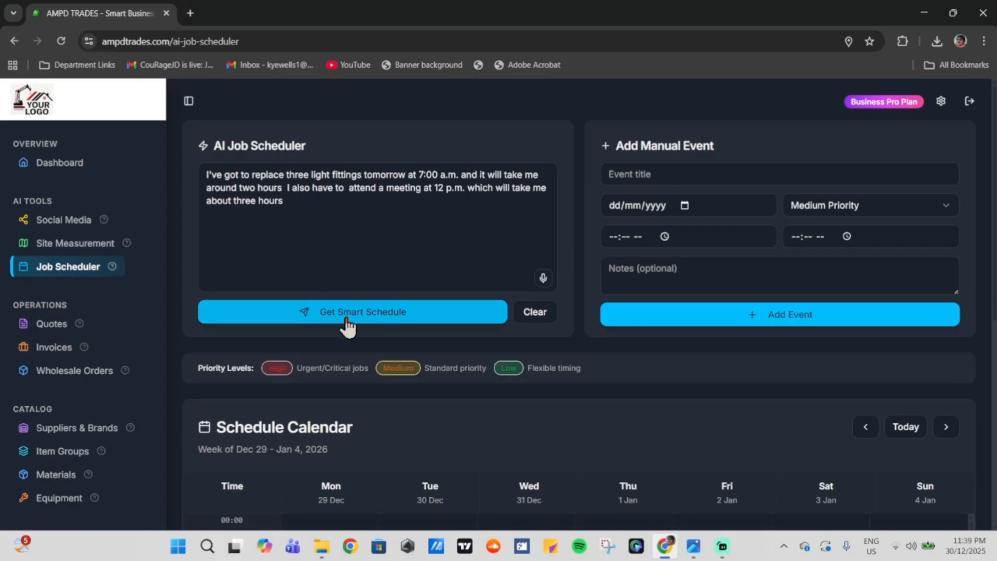
pyautogui.click(387, 313)
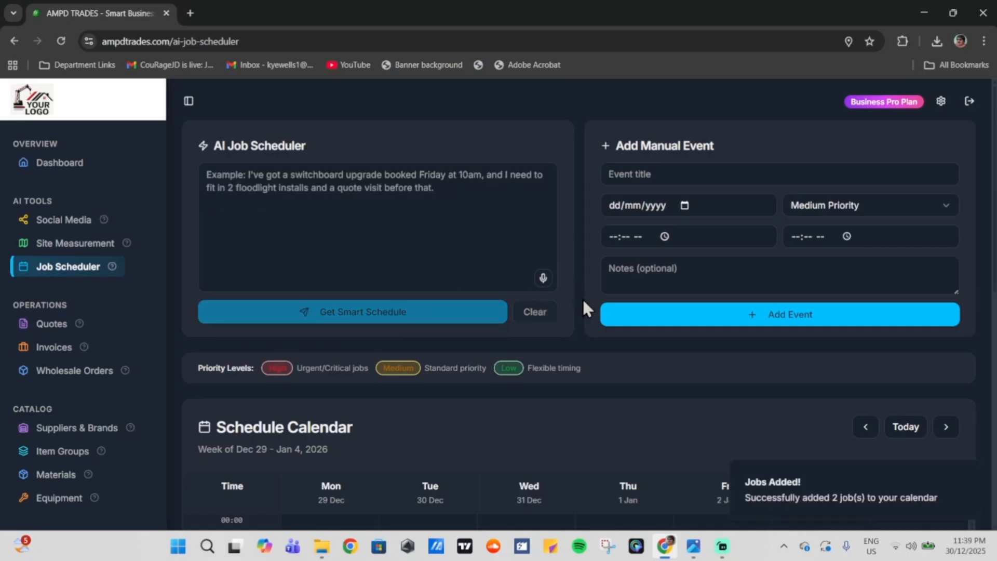
pyautogui.scroll(-12, 608, 393)
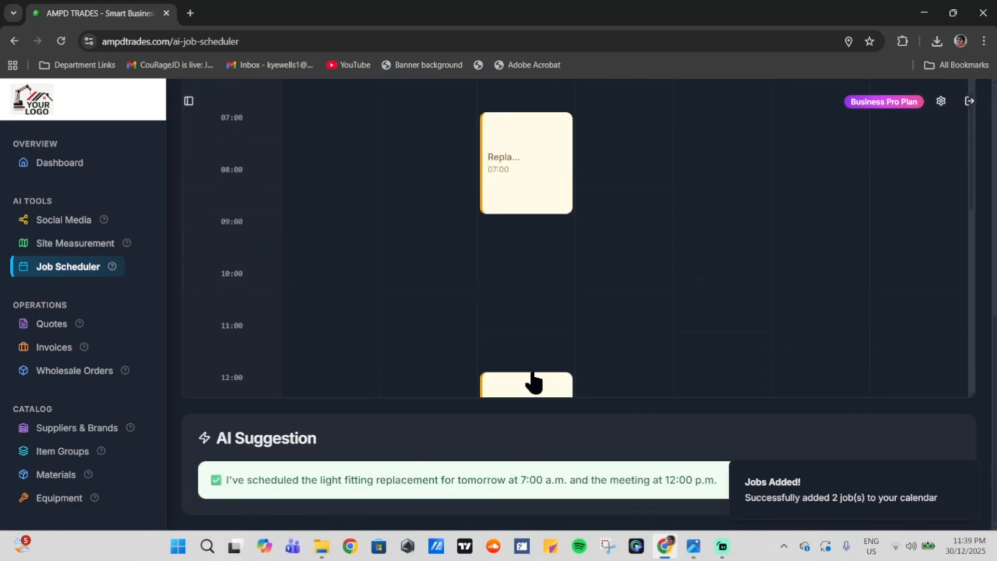
pyautogui.scroll(1, 578, 291)
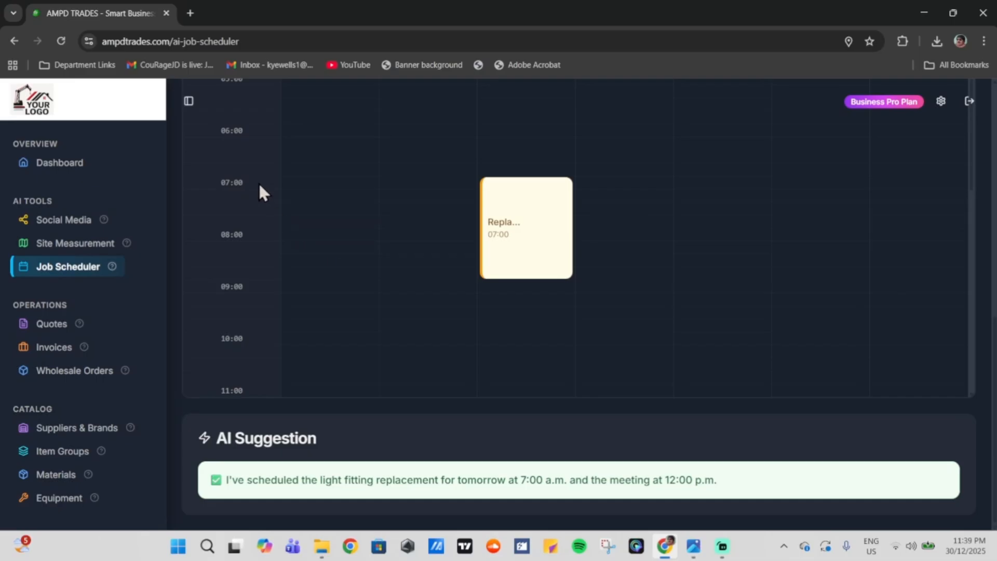
pyautogui.moveTo(511, 197)
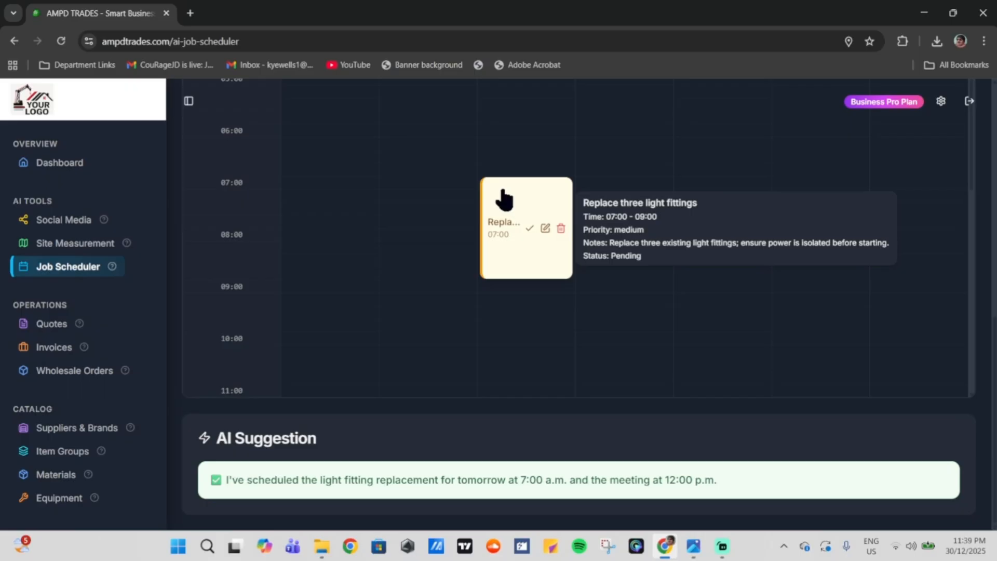
pyautogui.scroll(-4, 456, 283)
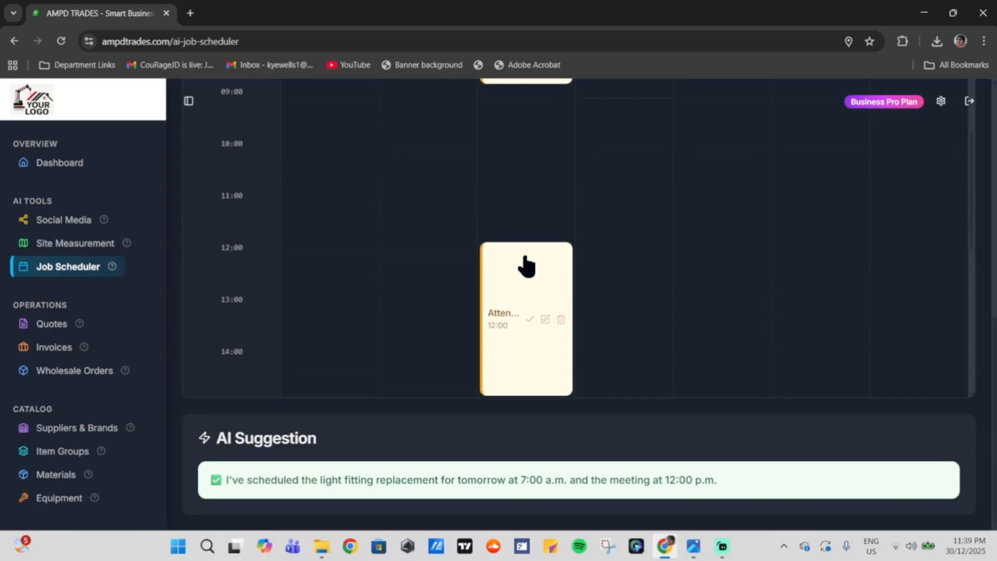
pyautogui.moveTo(529, 271)
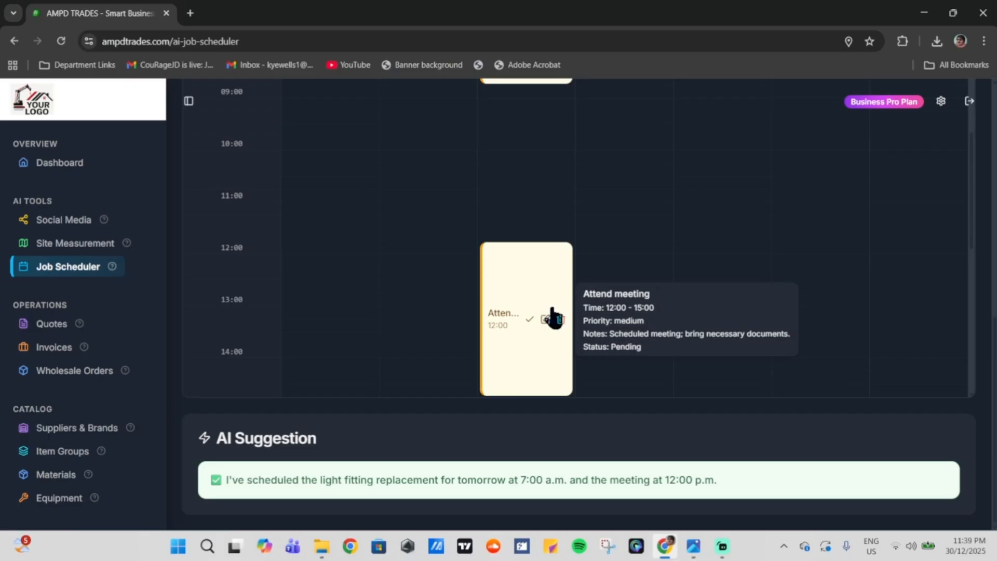
pyautogui.scroll(-3, 517, 338)
pyautogui.moveTo(500, 262)
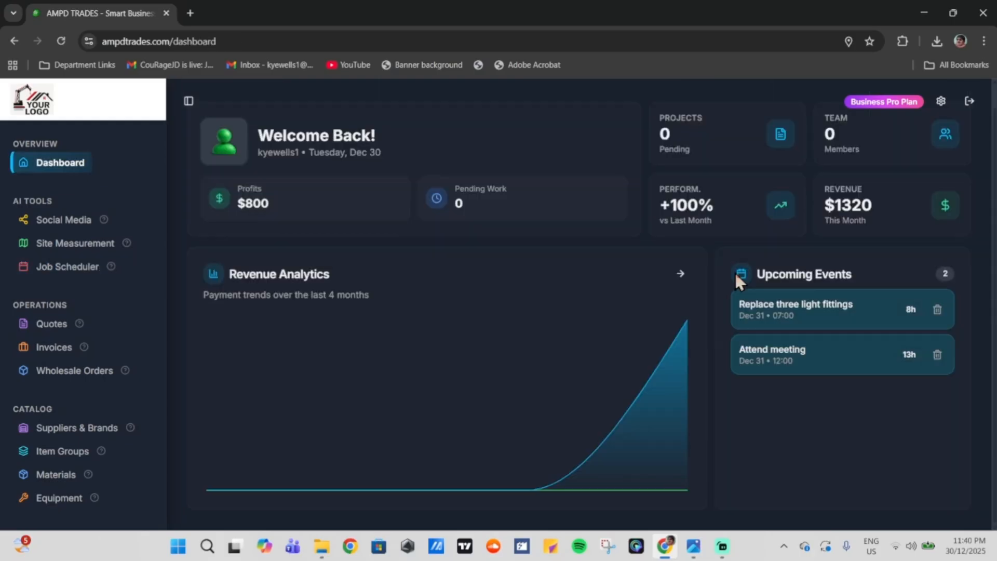
pyautogui.moveTo(761, 270); pyautogui.dragTo(852, 274)
pyautogui.click(863, 288)
pyautogui.scroll(-4, 96, 293)
# Step: Open Team Management and create the new employee account with its e-mail address
pyautogui.click(81, 342)
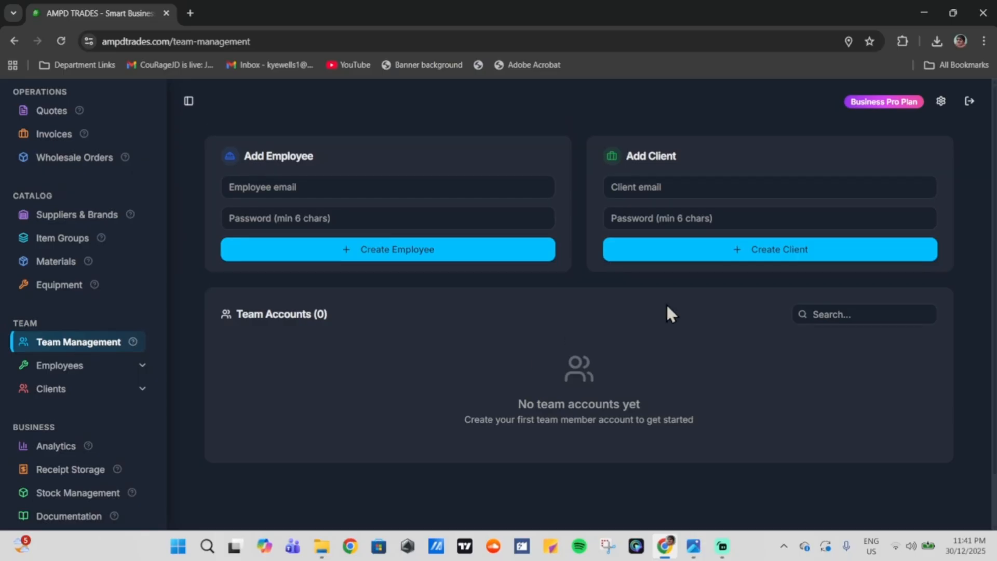
pyautogui.click(440, 178)
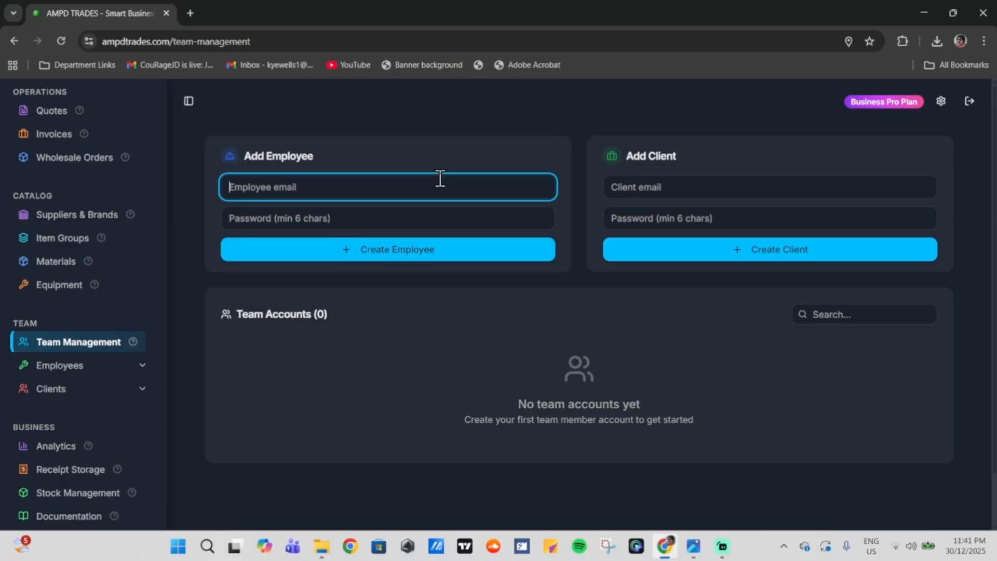
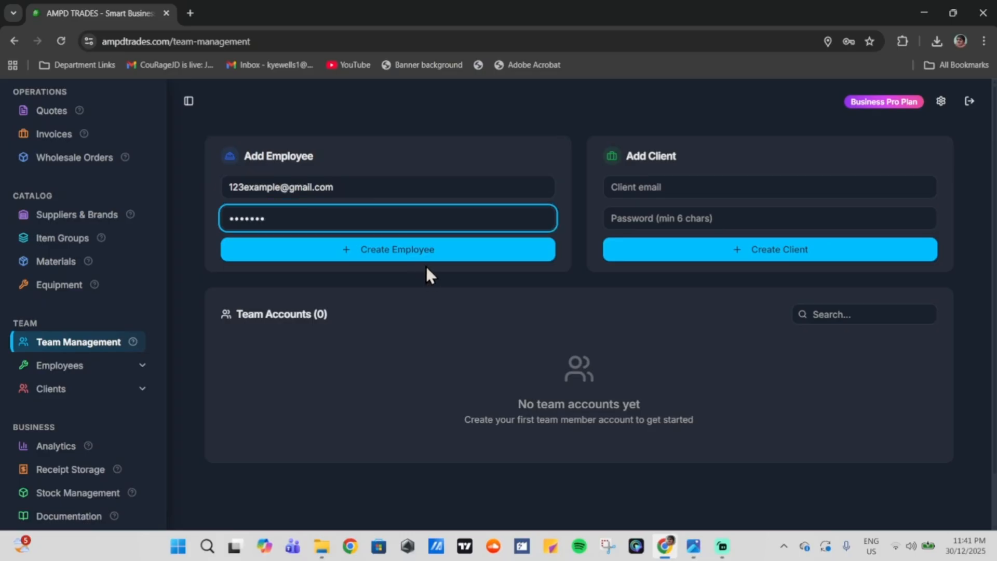
pyautogui.click(415, 254)
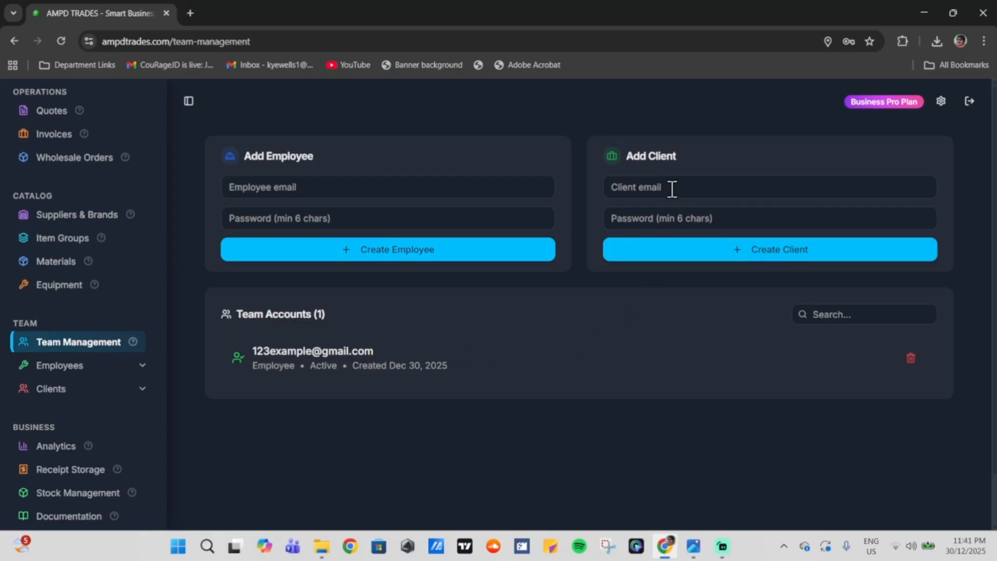
# Step: Enter the client's password, create the client account, then log out of admin
pyautogui.write('••••')
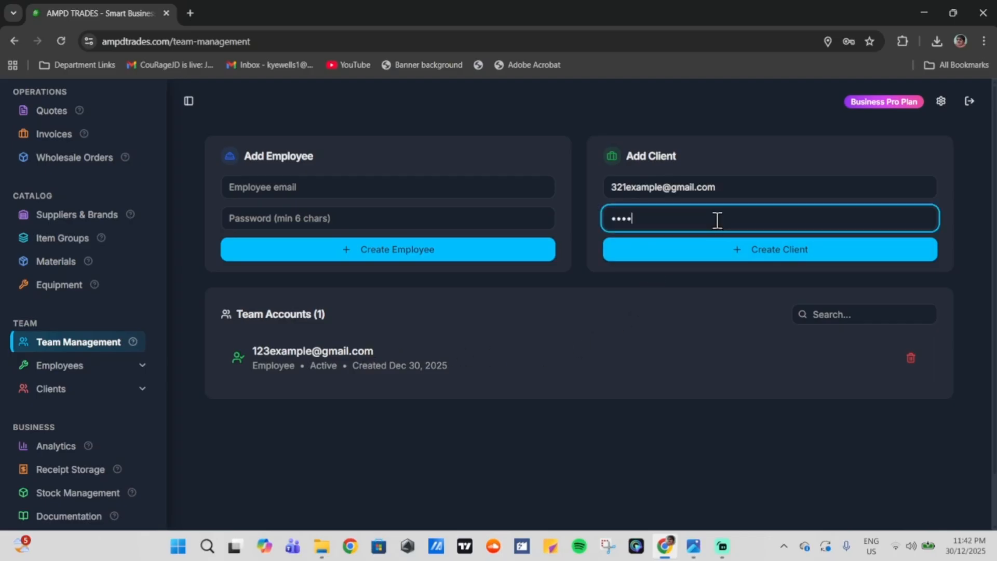
pyautogui.click(730, 255)
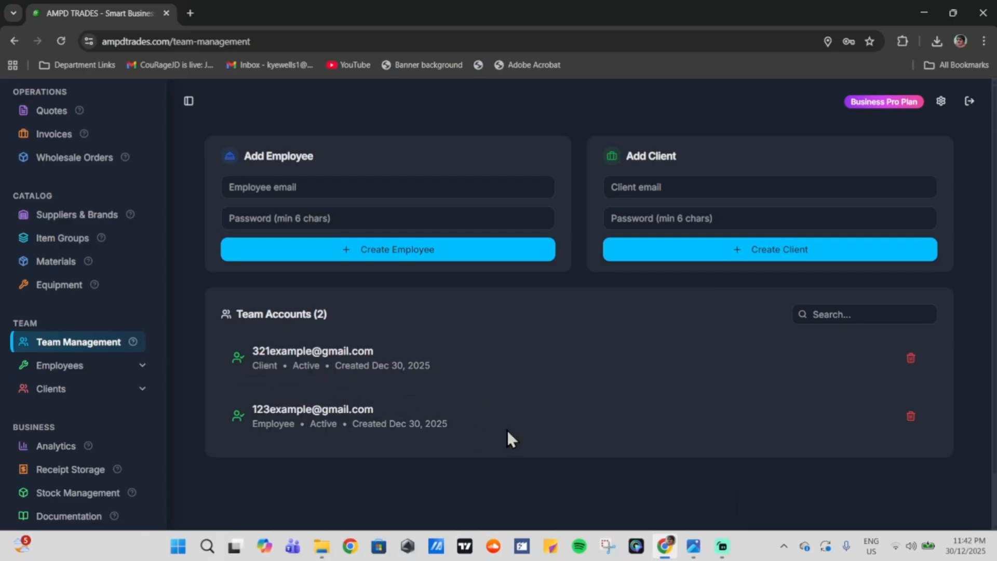
pyautogui.scroll(4, 93, 301)
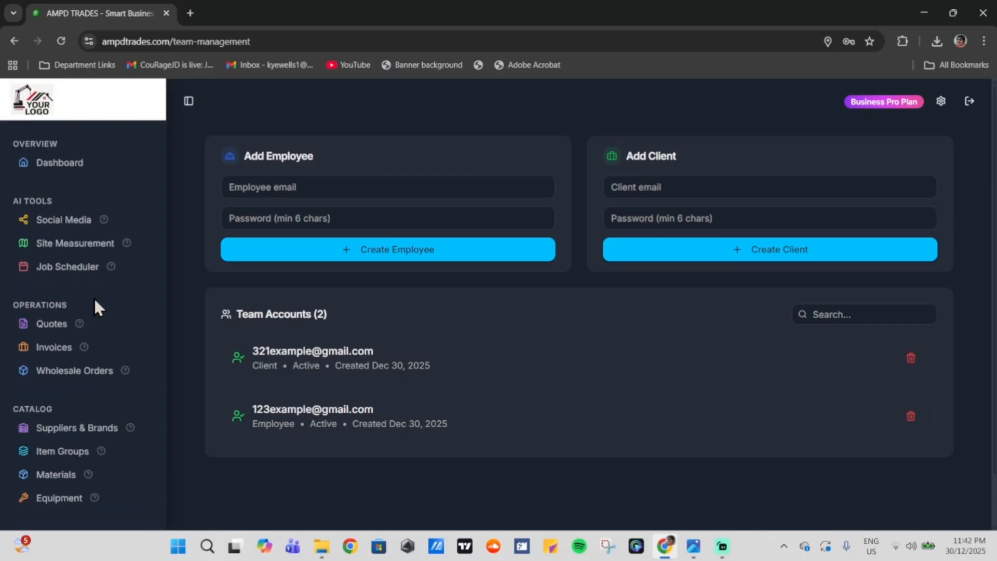
pyautogui.scroll(-4, 95, 299)
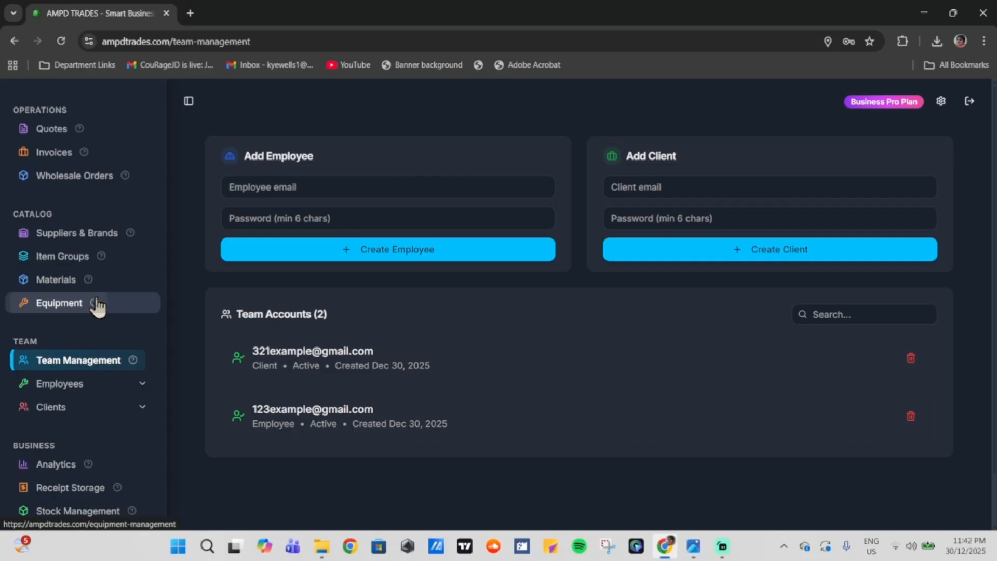
pyautogui.click(969, 102)
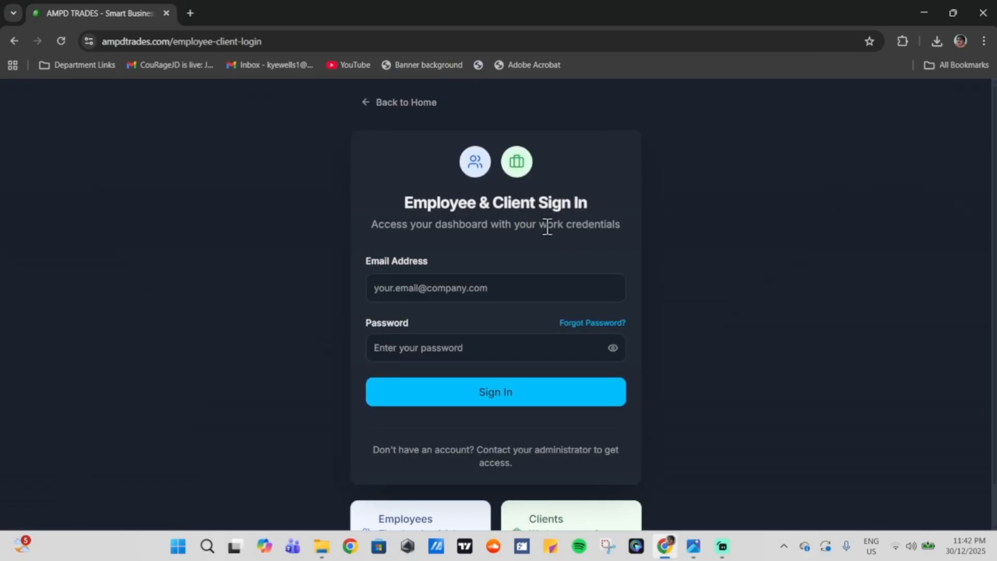
# Step: Sign in with the new employee's e-mail and password to reach the Daily Time Log
pyautogui.click(517, 279)
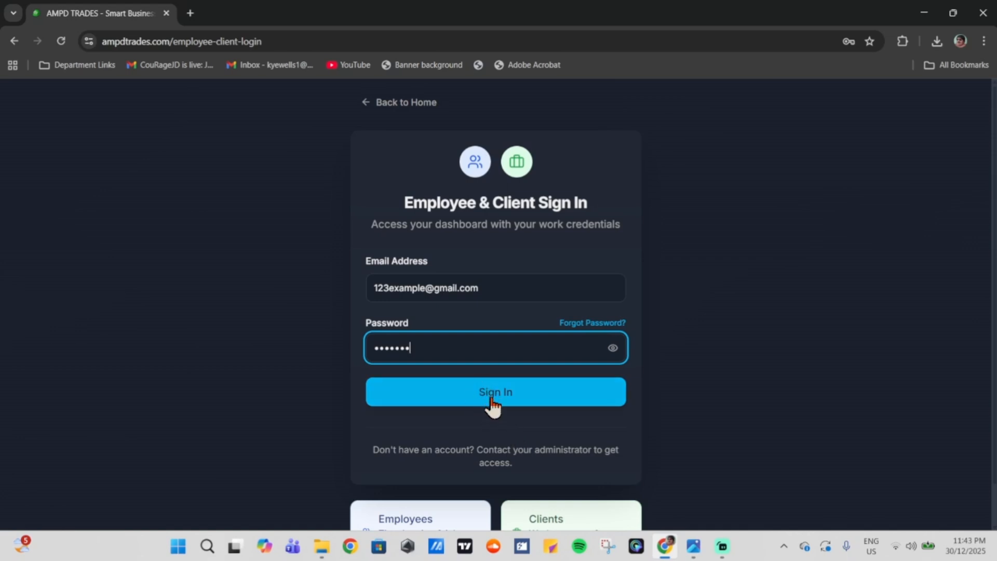
pyautogui.click(491, 397)
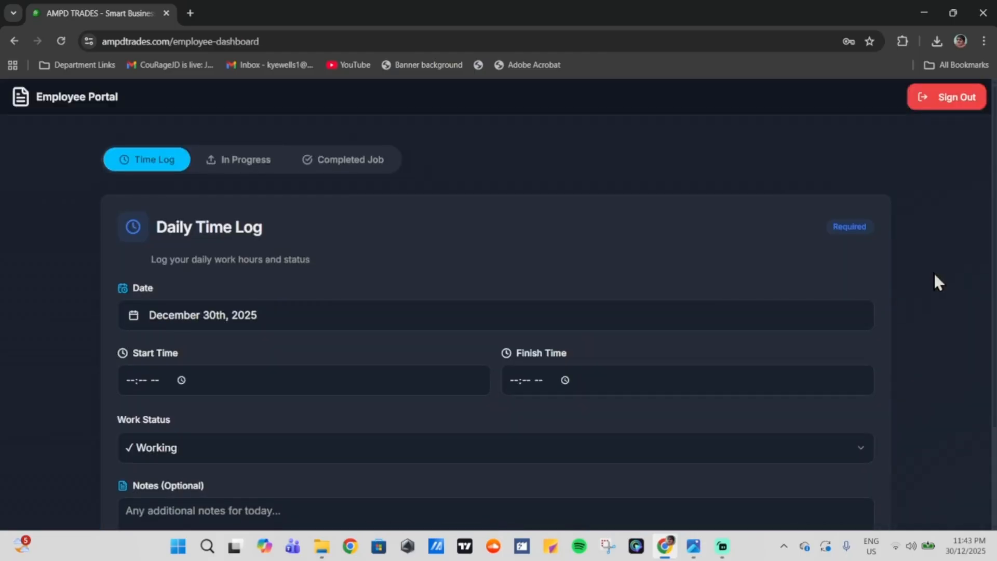
pyautogui.scroll(-3, 935, 274)
# Step: Set the time log date to December 1st and the start time to 07:00 AM
pyautogui.scroll(3, 930, 271)
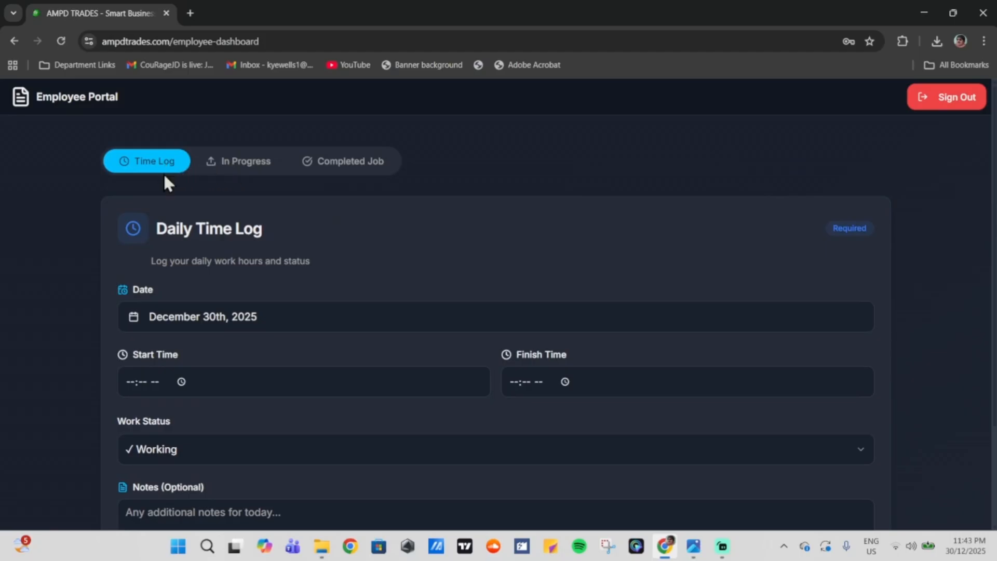
pyautogui.scroll(-2, 307, 234)
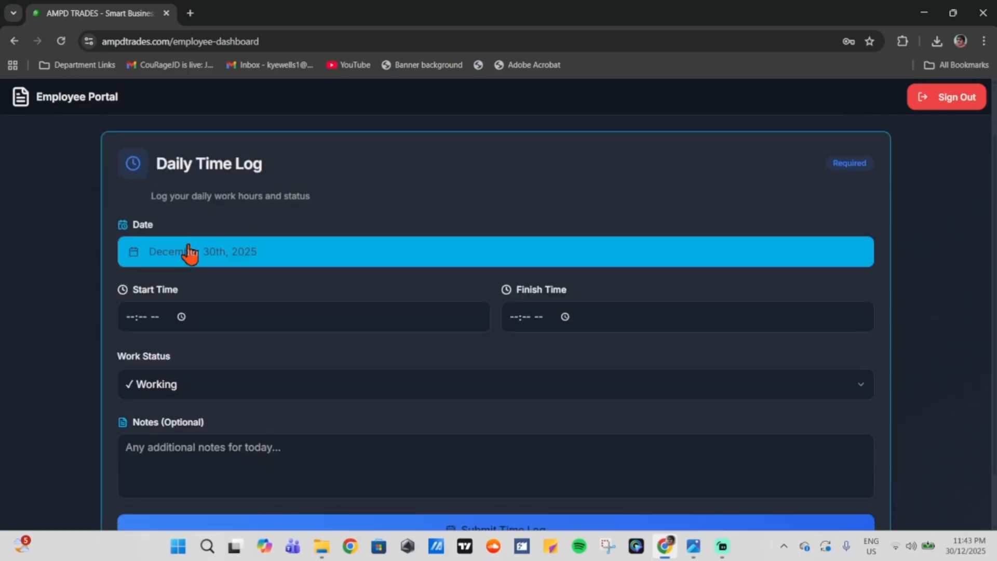
pyautogui.click(229, 256)
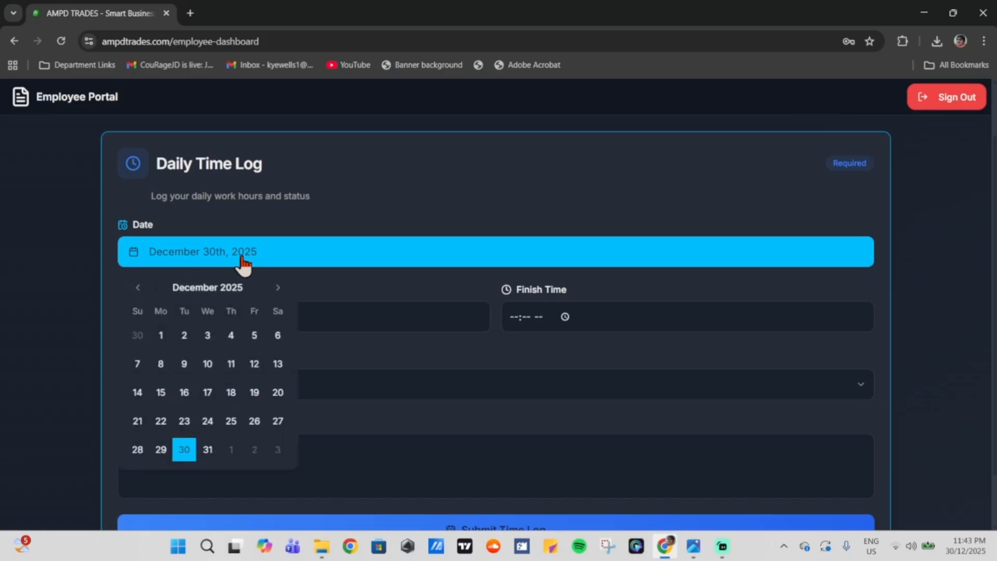
pyautogui.click(161, 336)
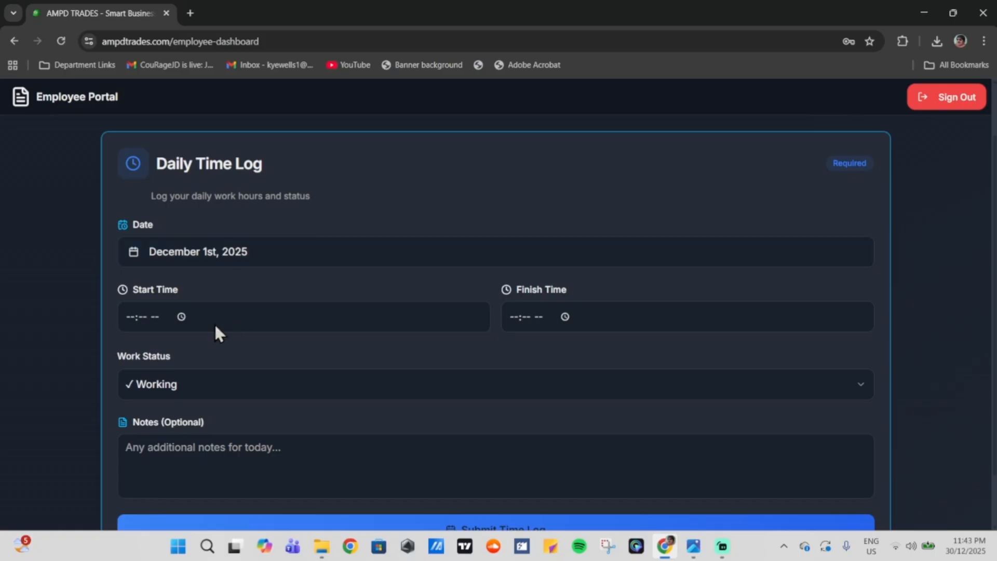
pyautogui.click(181, 317)
pyautogui.scroll(-7, 123, 354)
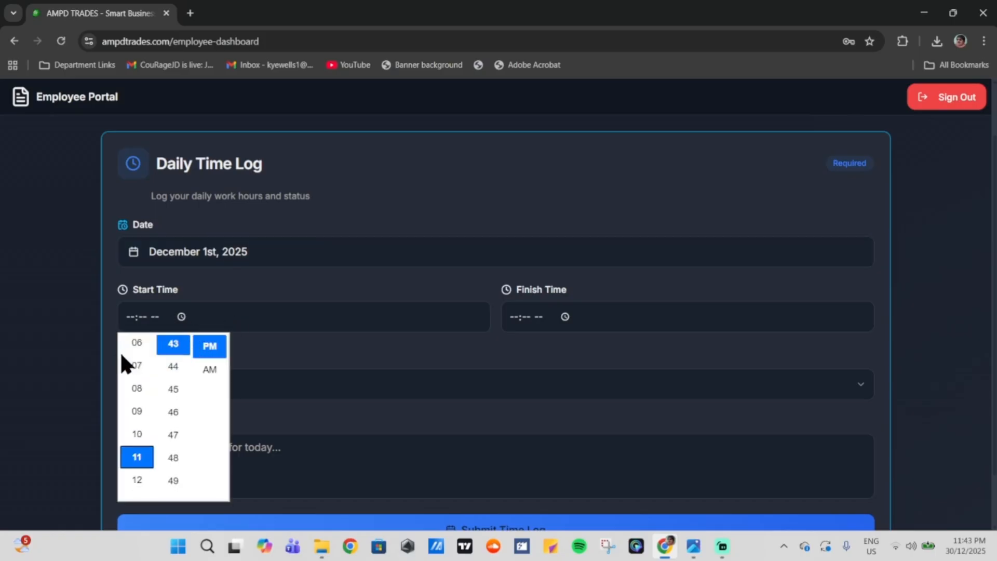
pyautogui.click(146, 462)
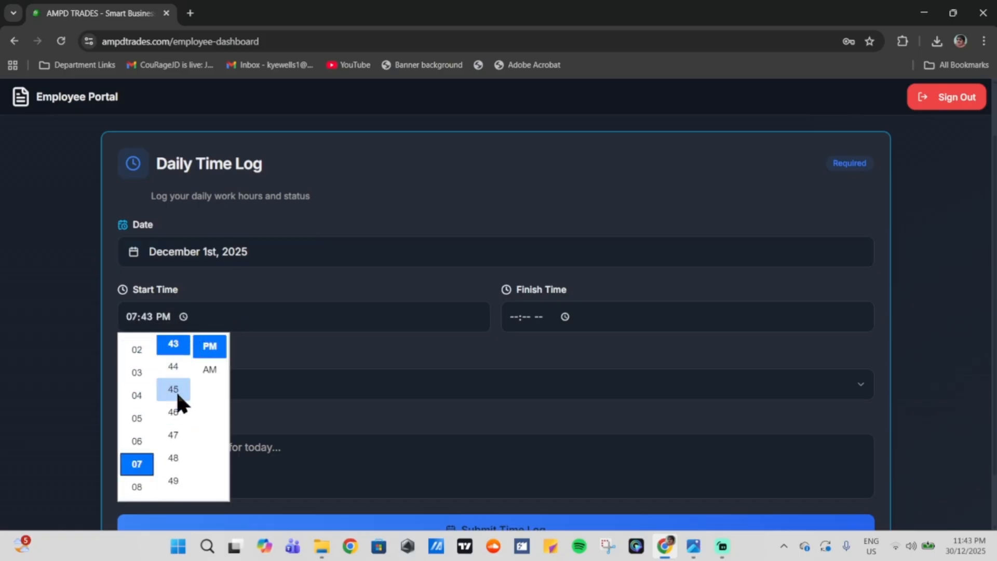
pyautogui.scroll(-10, 185, 395)
pyautogui.scroll(6, 185, 395)
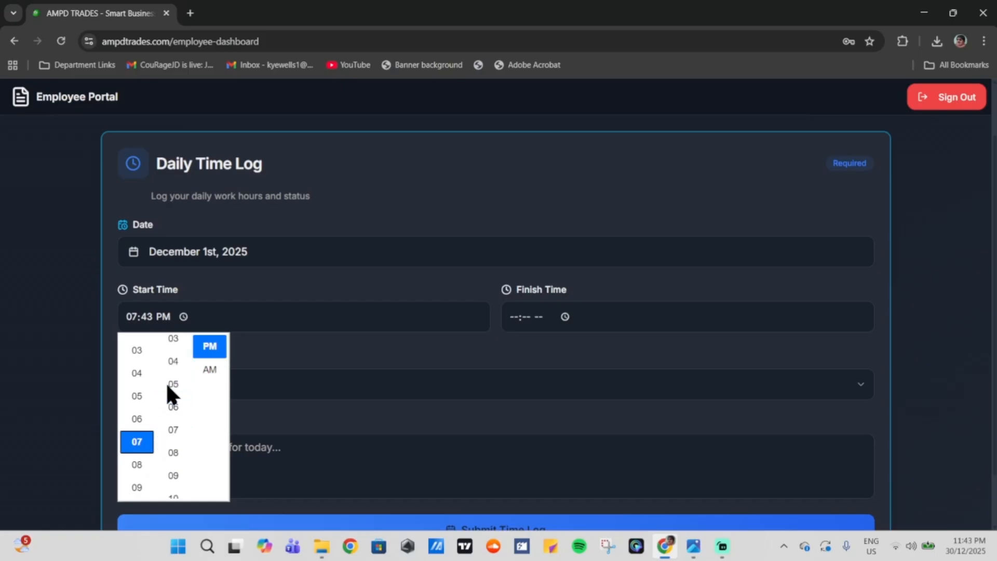
pyautogui.click(174, 368)
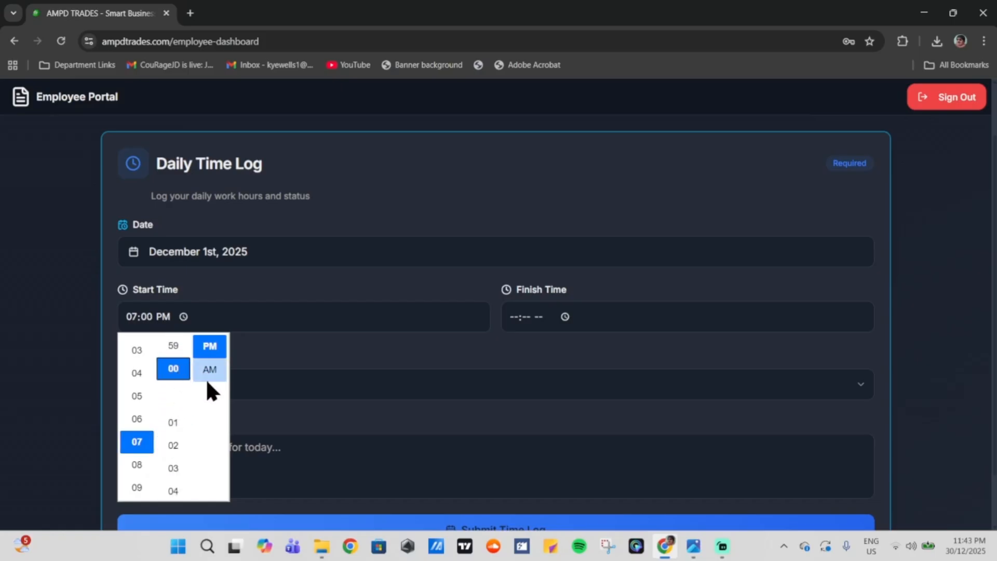
pyautogui.click(210, 369)
pyautogui.click(451, 316)
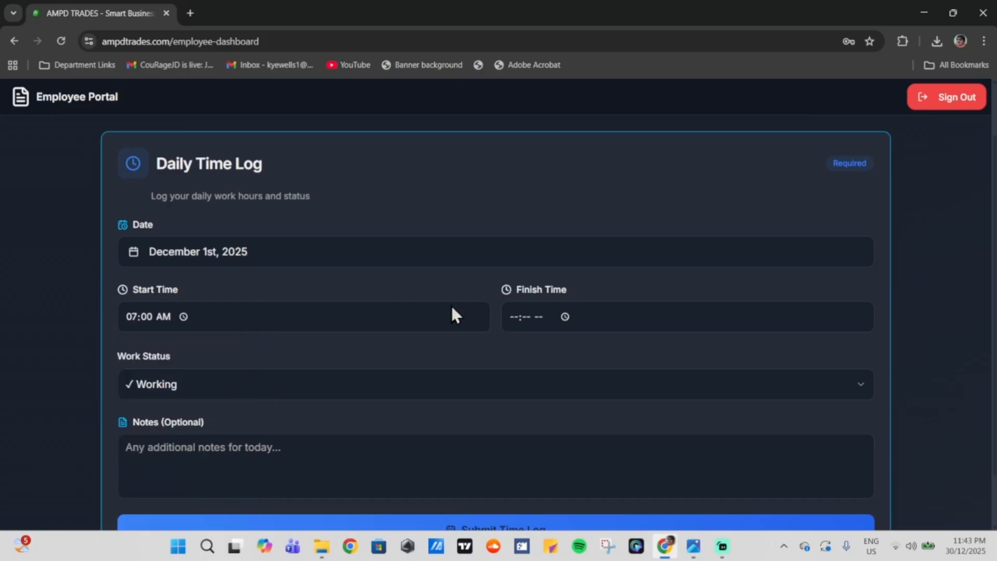
# Step: Set the finish time to 03:00 PM
pyautogui.click(565, 316)
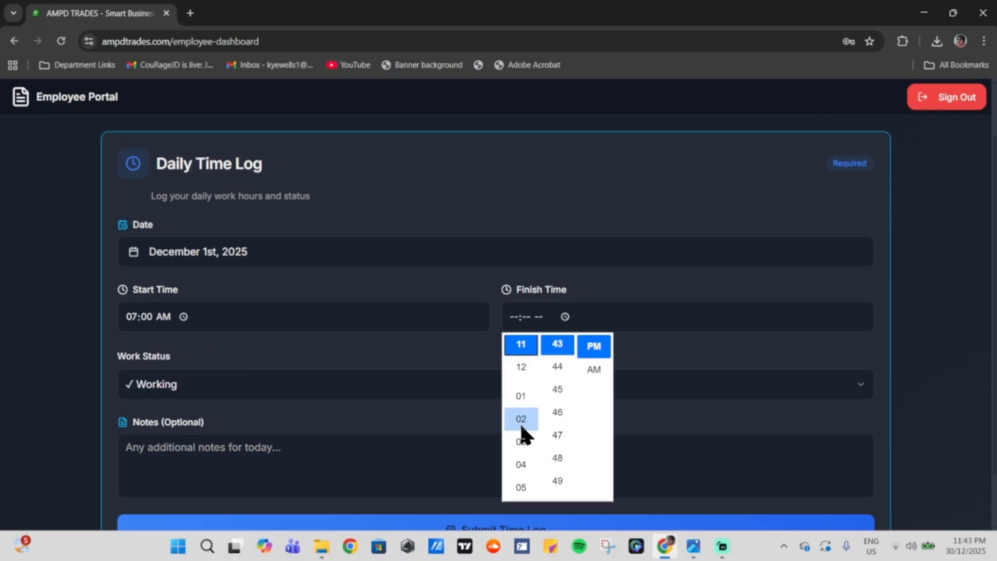
pyautogui.click(521, 442)
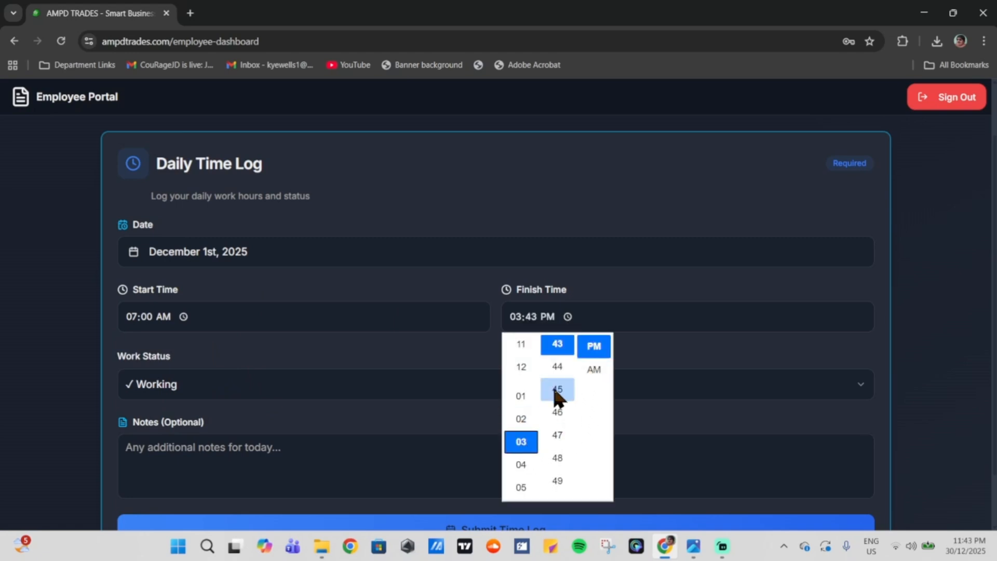
pyautogui.scroll(15, 556, 397)
pyautogui.scroll(5, 557, 394)
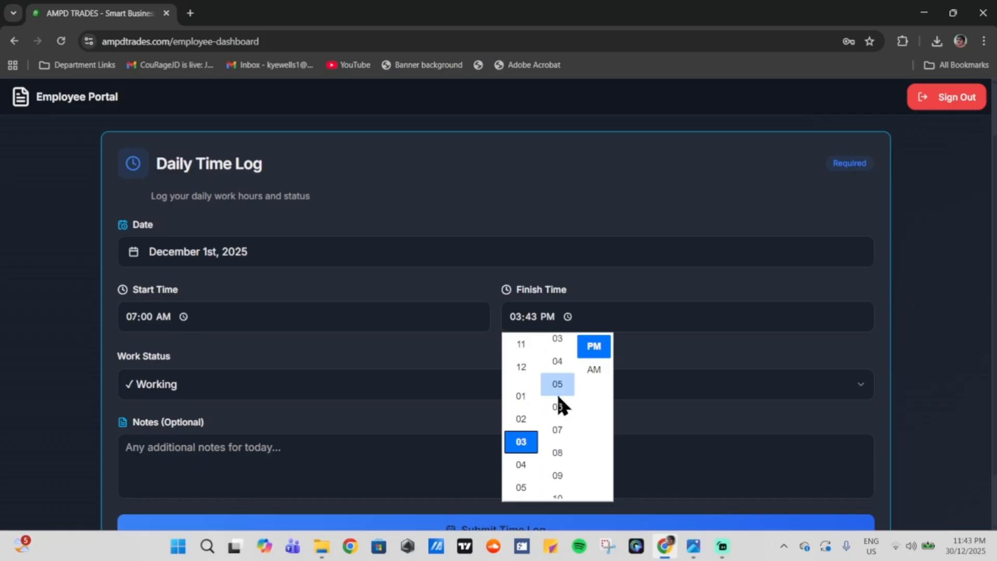
pyautogui.click(554, 375)
pyautogui.click(616, 294)
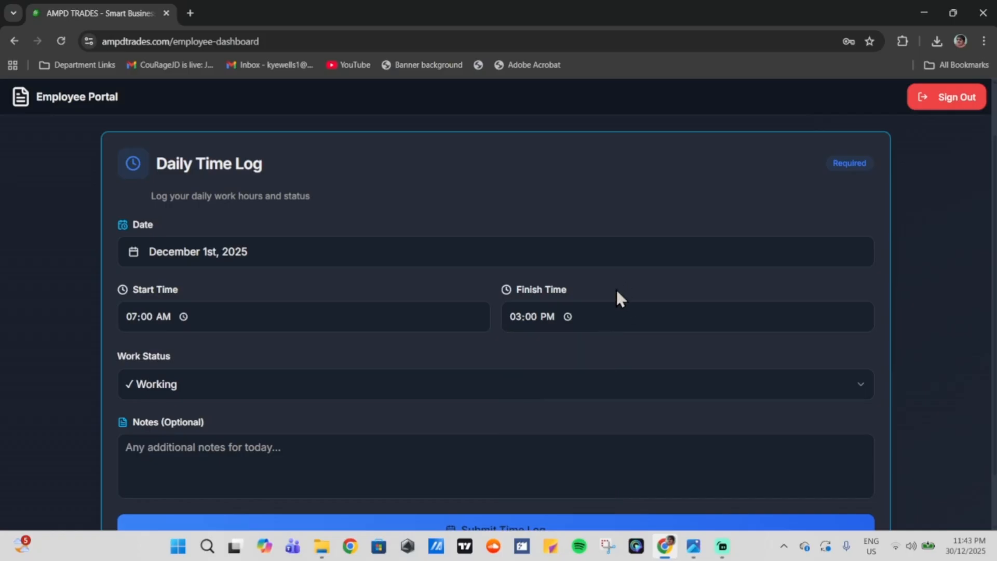
pyautogui.scroll(-2, 415, 358)
# Step: Keep the work status as Working and submit the time log
pyautogui.click(180, 320)
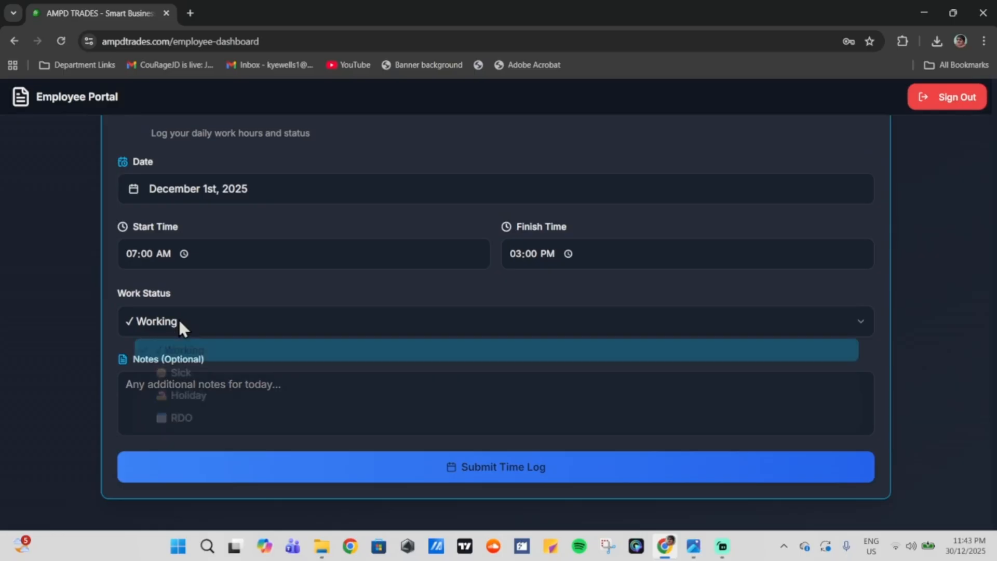
pyautogui.click(276, 357)
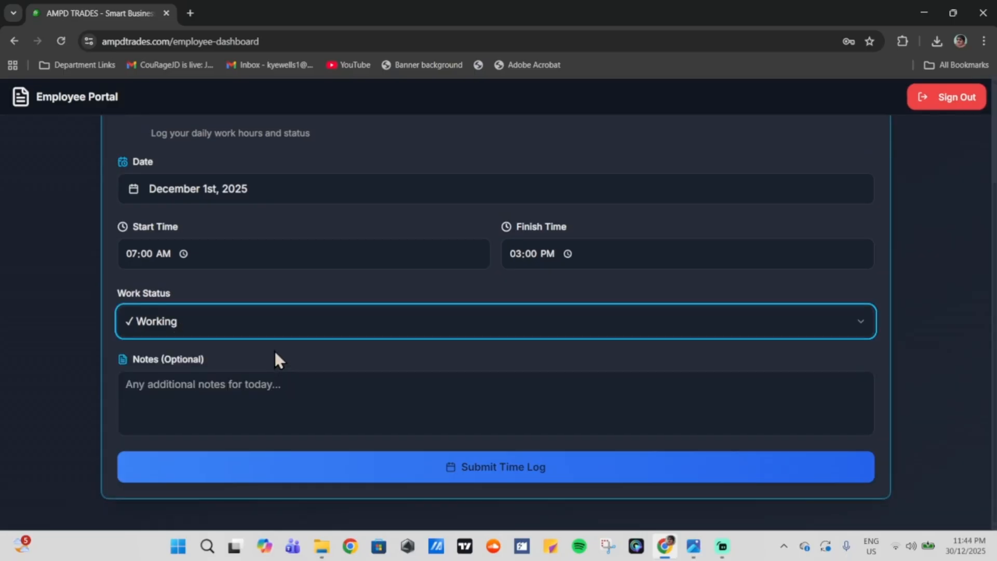
pyautogui.click(217, 373)
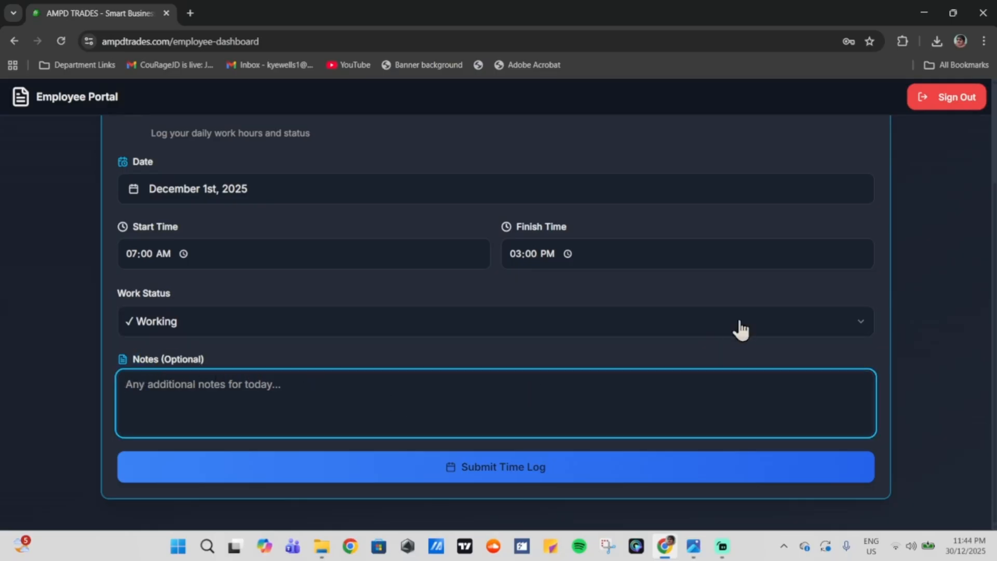
pyautogui.click(478, 481)
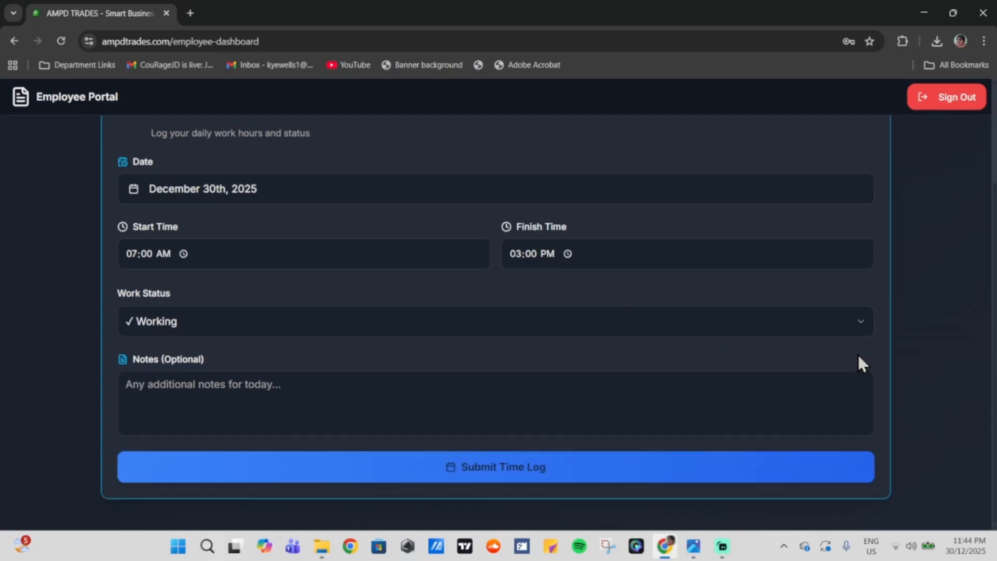
pyautogui.scroll(3, 685, 319)
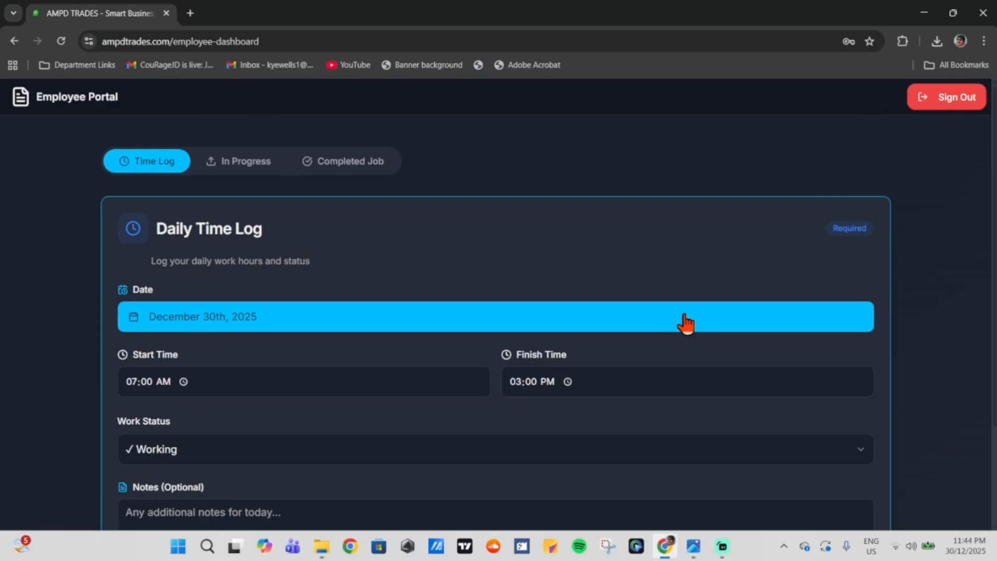
# Step: Switch to the In Progress tab and fill in the kitchen reno job at 50% with one photo
pyautogui.click(228, 167)
pyautogui.scroll(-1, 508, 229)
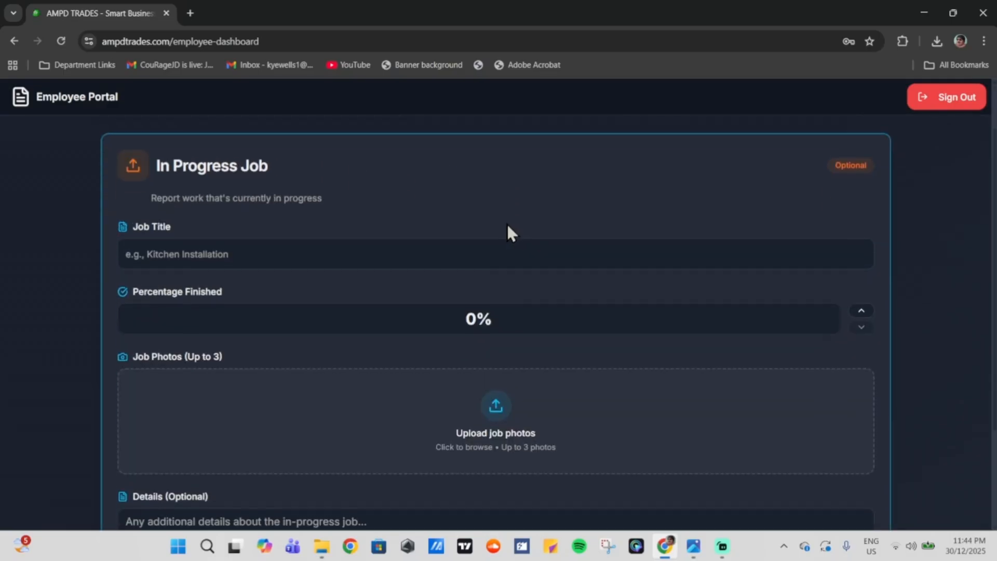
pyautogui.scroll(-2, 482, 351)
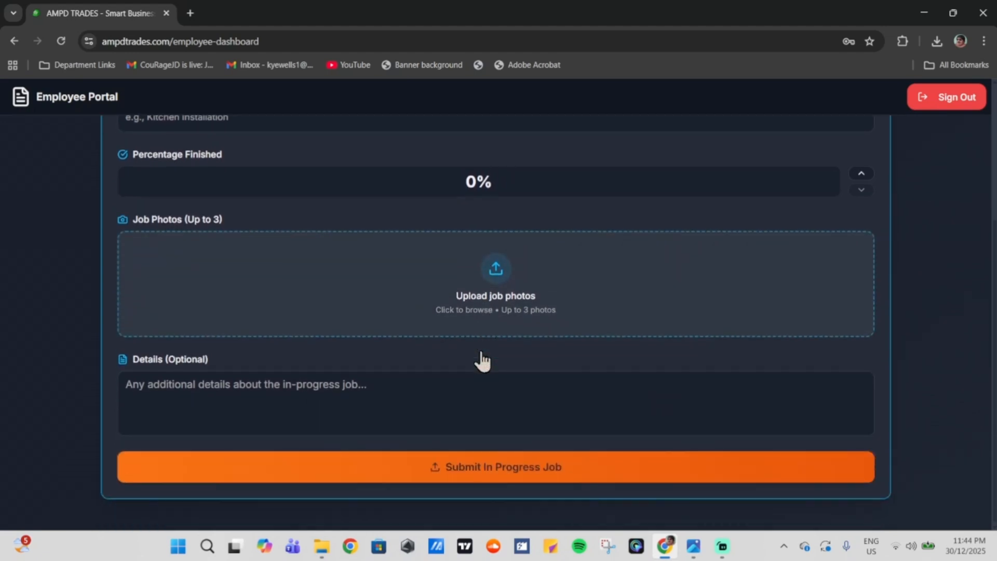
pyautogui.scroll(3, 421, 361)
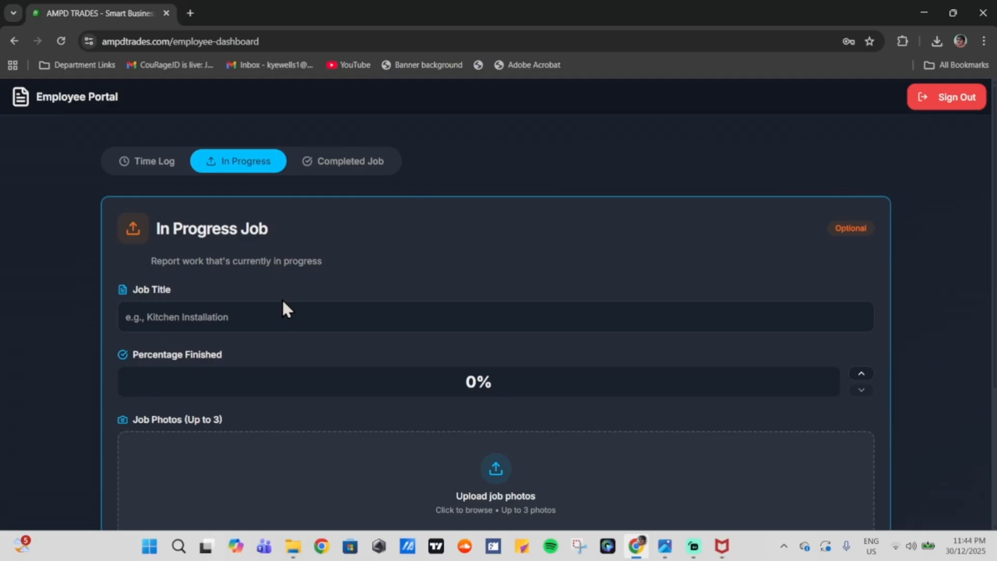
pyautogui.scroll(-2, 305, 309)
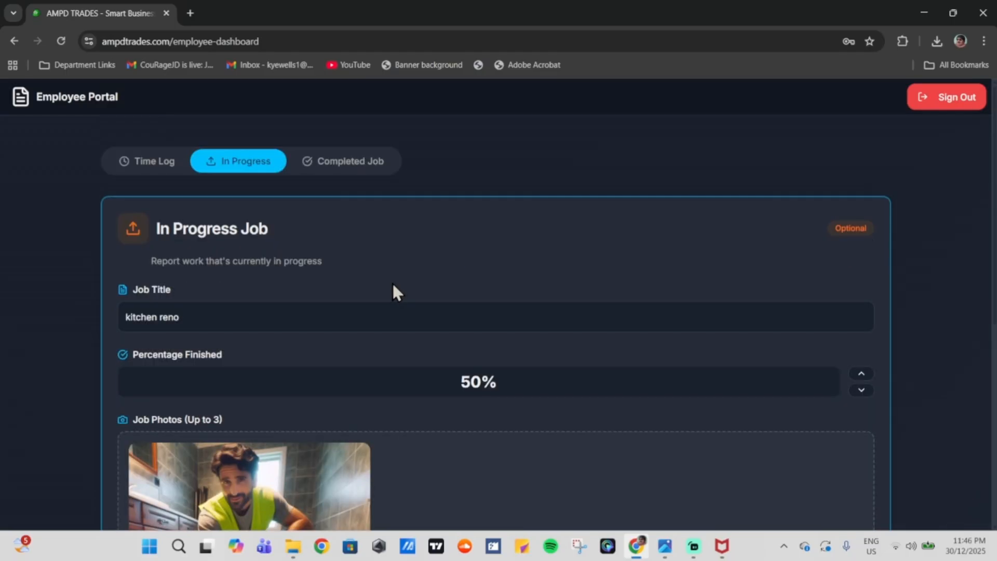
pyautogui.scroll(-6, 380, 274)
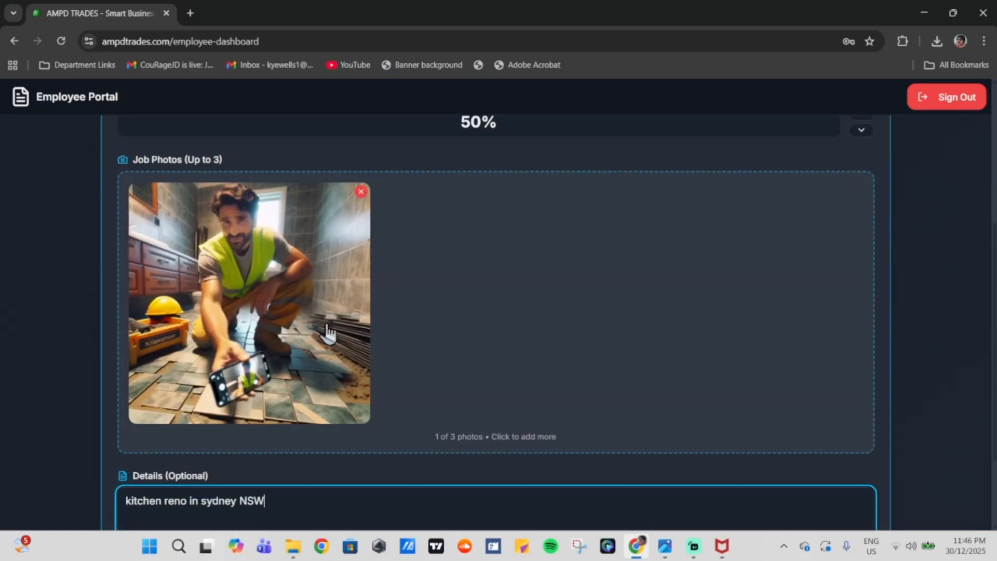
# Step: Finish the Sydney NSW details text and submit the in-progress job report
pyautogui.moveTo(137, 359); pyautogui.dragTo(207, 369)
pyautogui.click(229, 374)
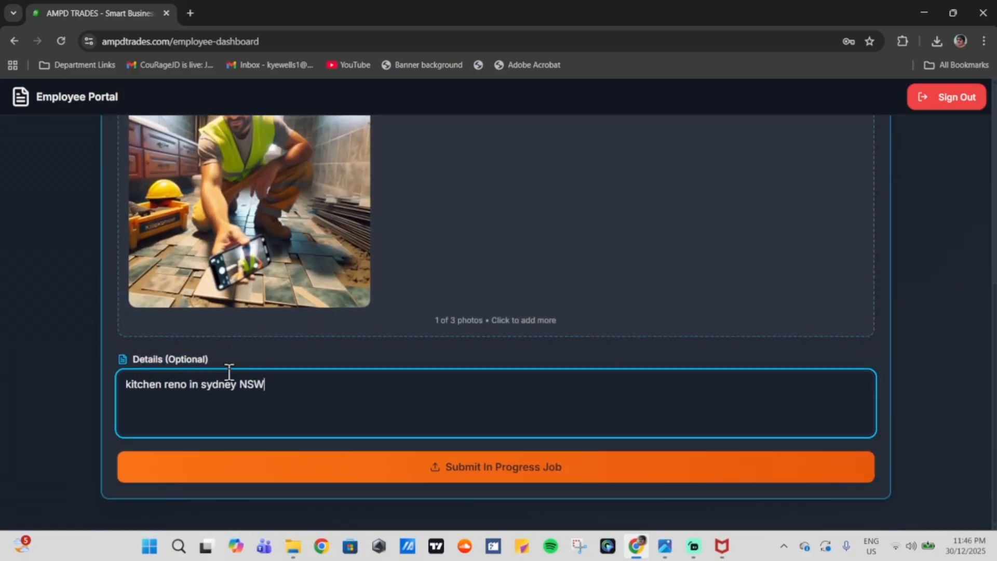
pyautogui.moveTo(122, 400); pyautogui.dragTo(265, 396)
pyautogui.click(264, 396)
pyautogui.scroll(5, 457, 303)
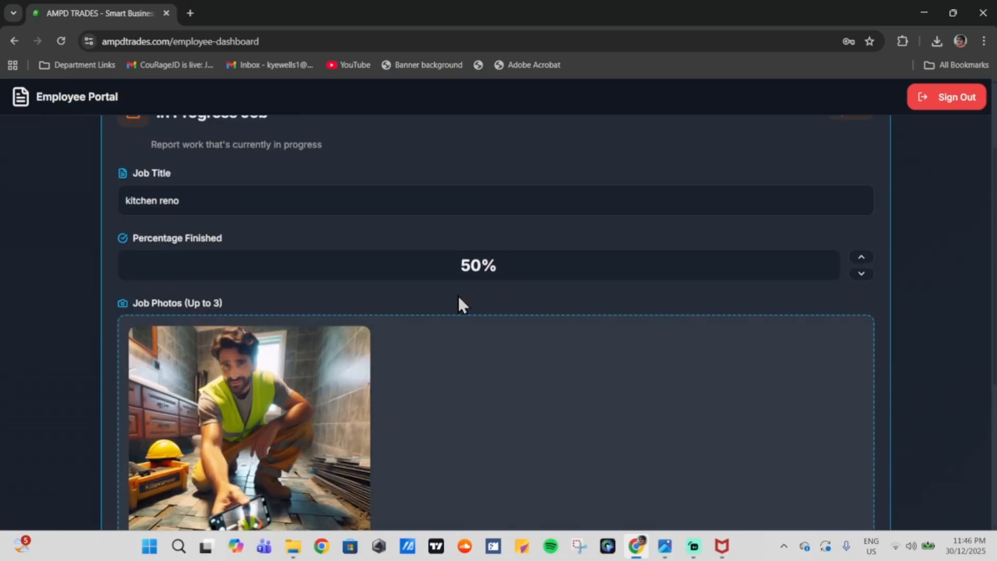
pyautogui.scroll(-3, 461, 303)
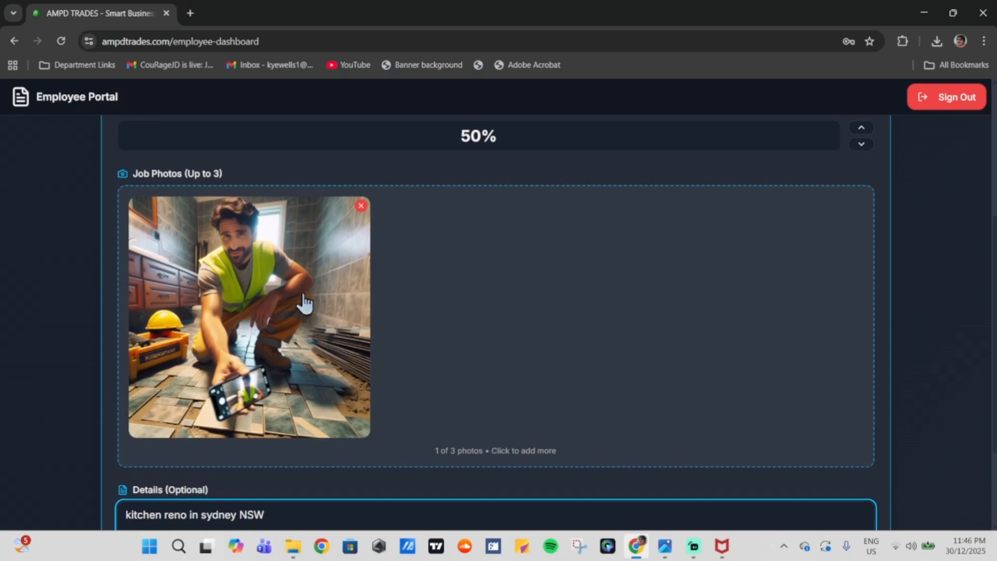
pyautogui.scroll(3, 276, 314)
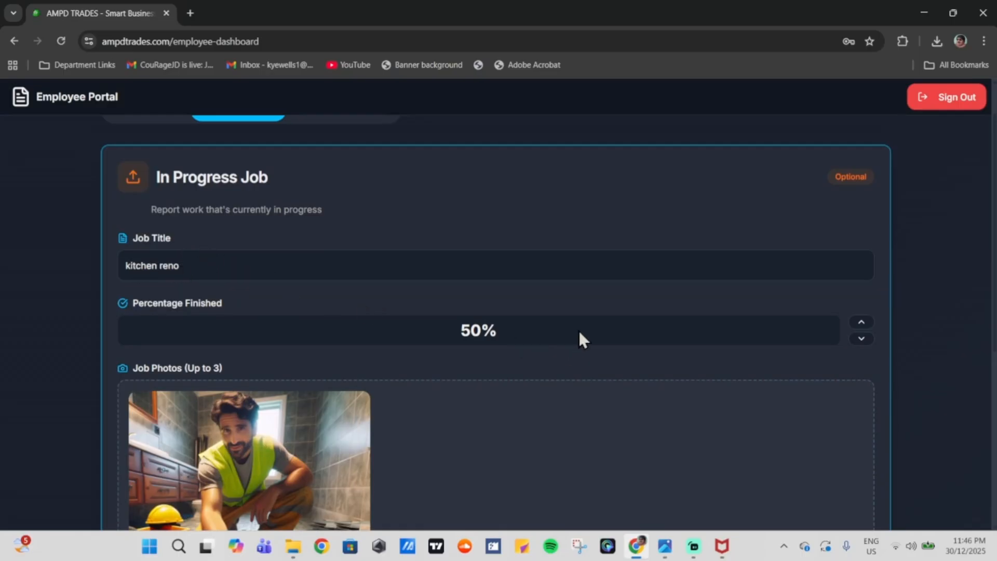
pyautogui.scroll(-5, 577, 328)
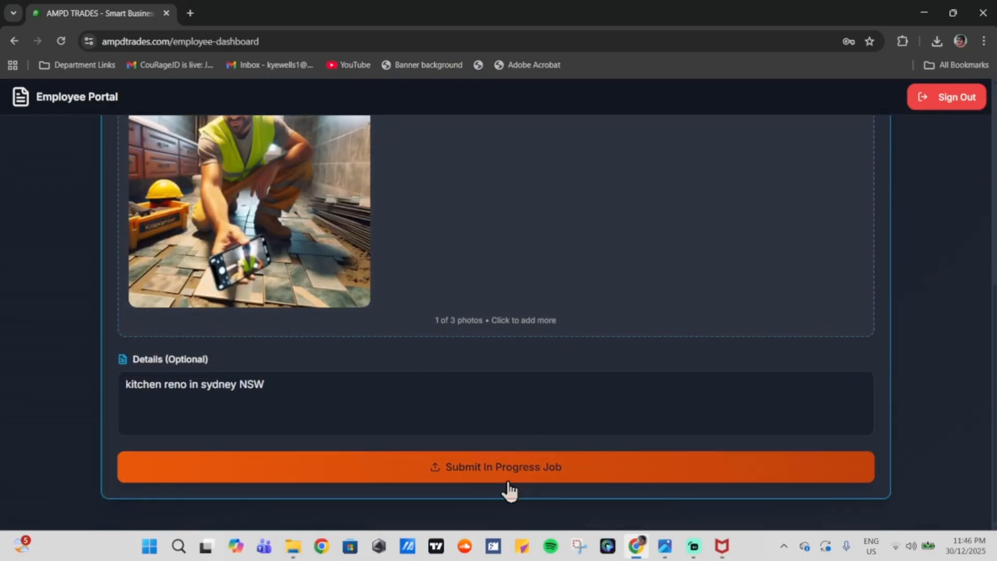
pyautogui.click(491, 462)
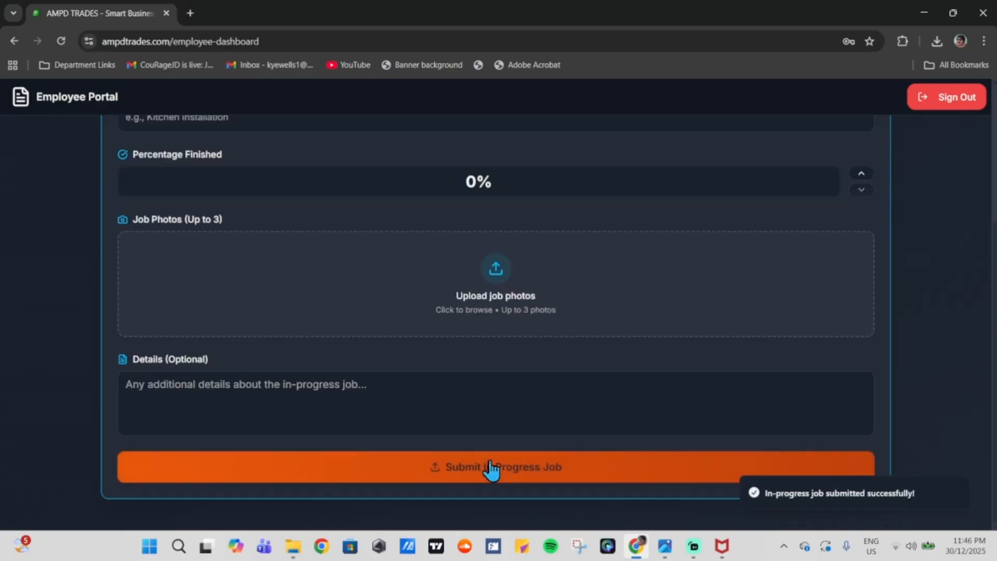
pyautogui.scroll(4, 553, 411)
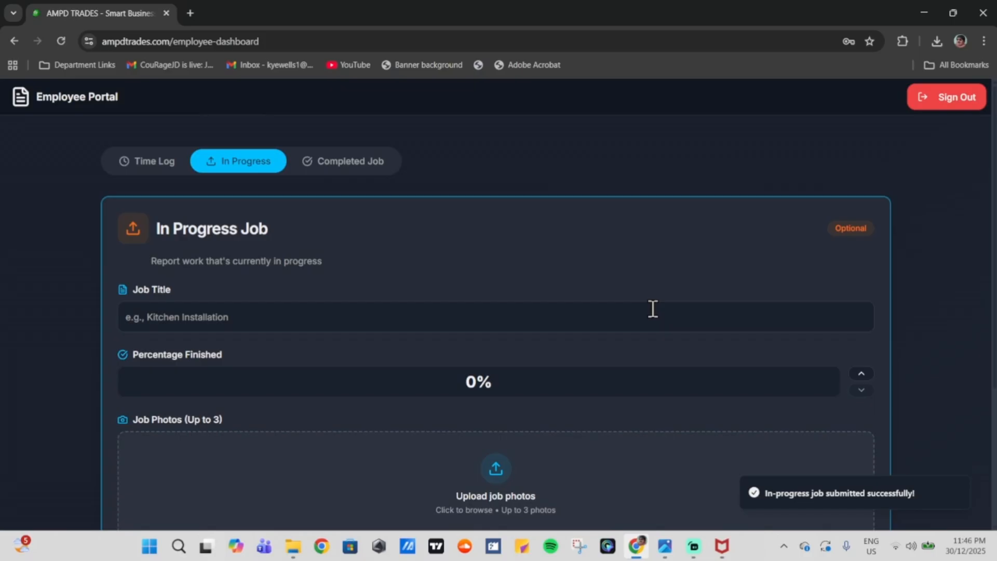
pyautogui.click(326, 173)
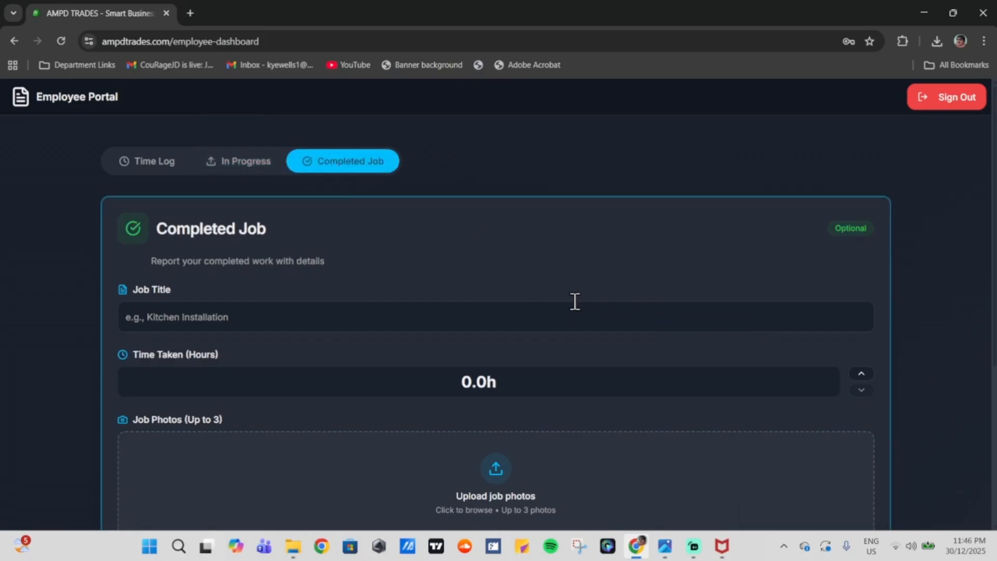
pyautogui.scroll(-3, 558, 292)
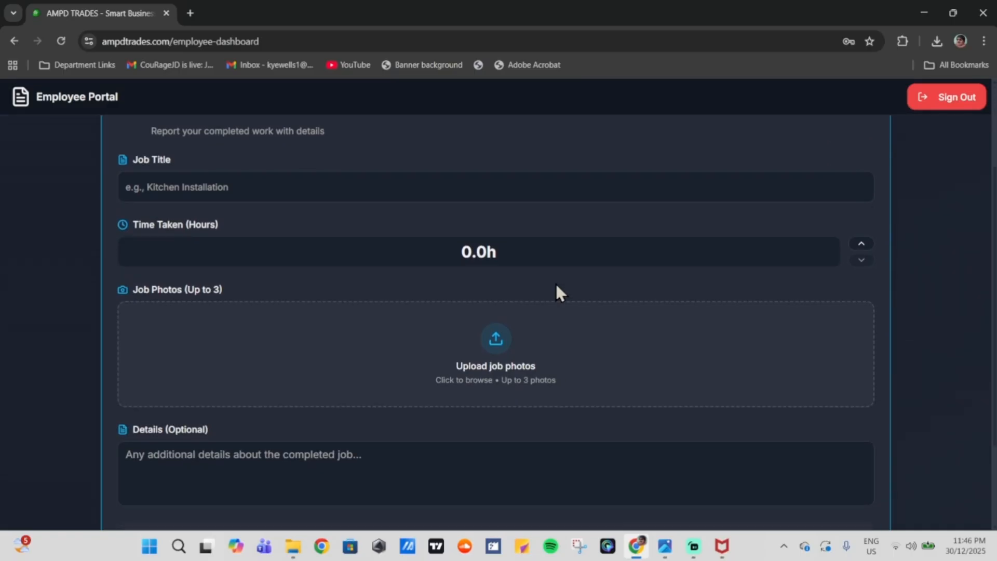
pyautogui.moveTo(134, 225); pyautogui.dragTo(220, 220)
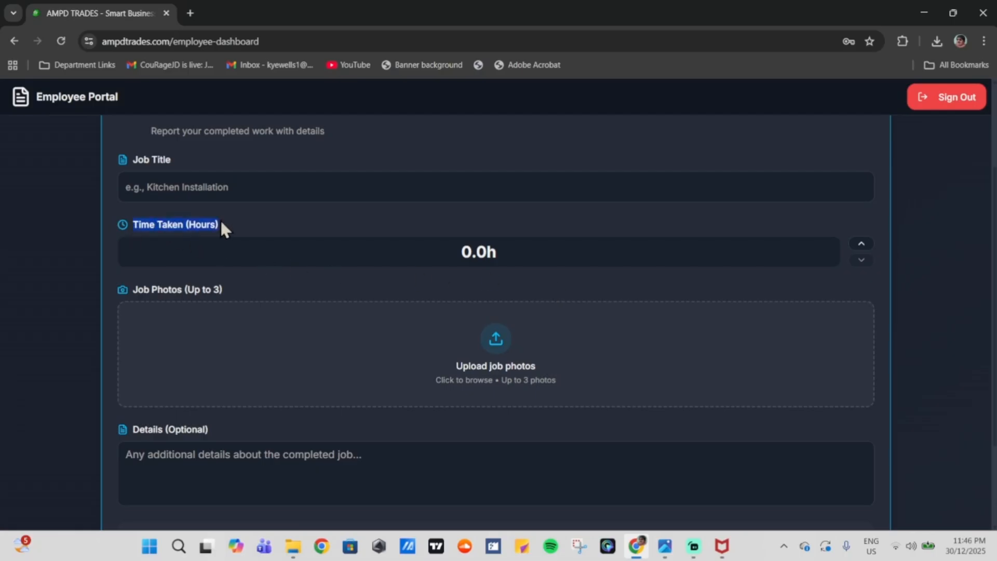
pyautogui.click(219, 220)
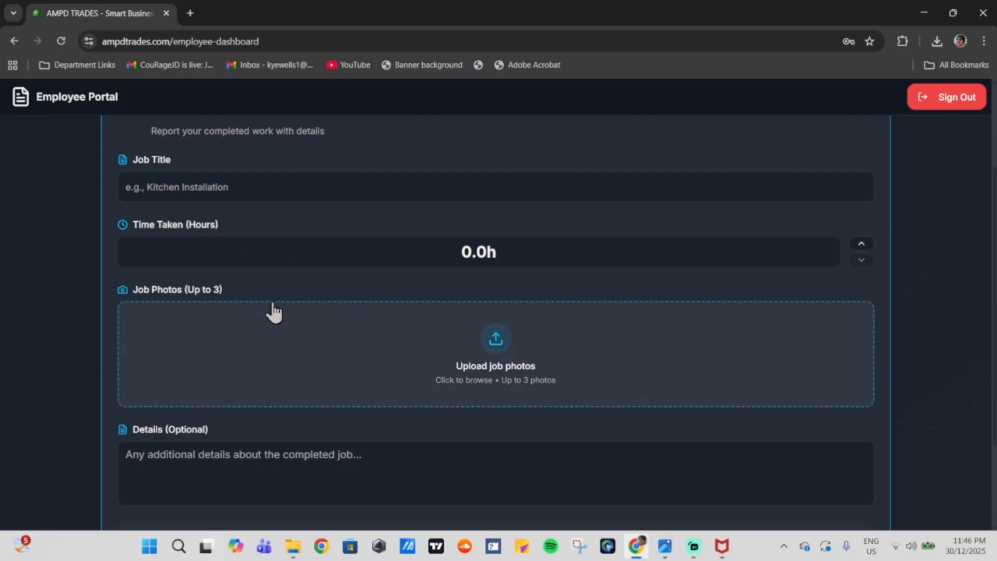
pyautogui.scroll(-1, 269, 312)
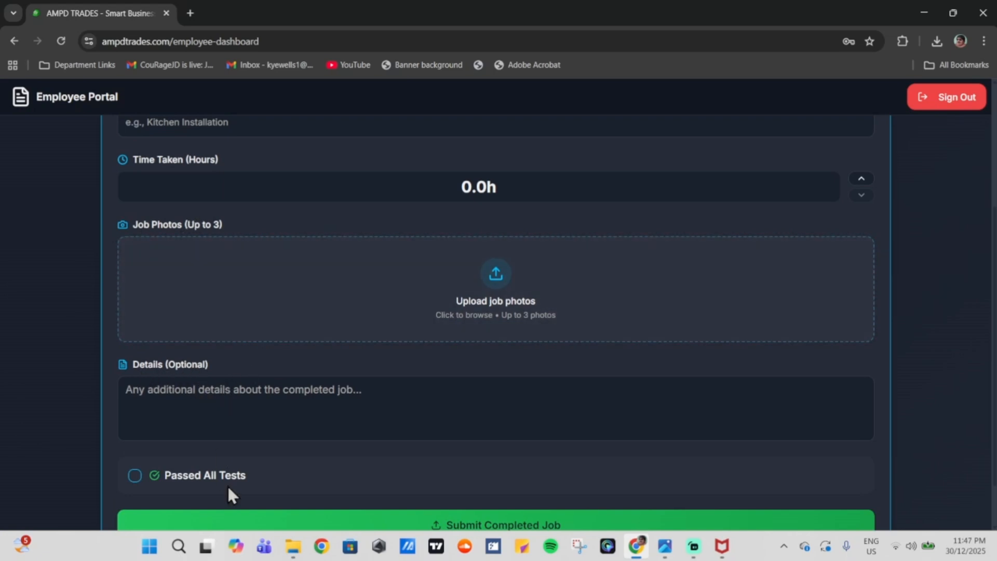
pyautogui.scroll(-1, 227, 485)
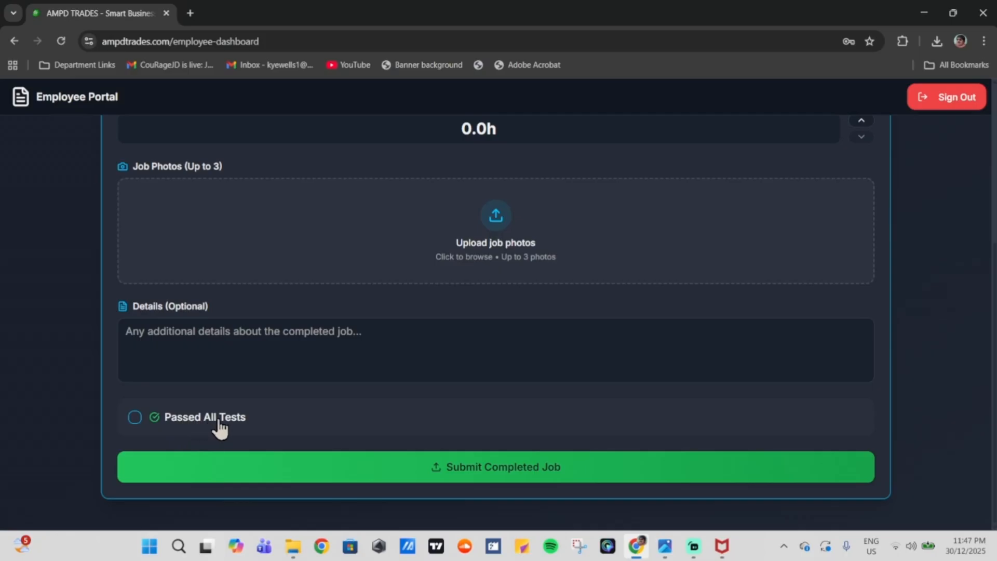
pyautogui.scroll(5, 556, 354)
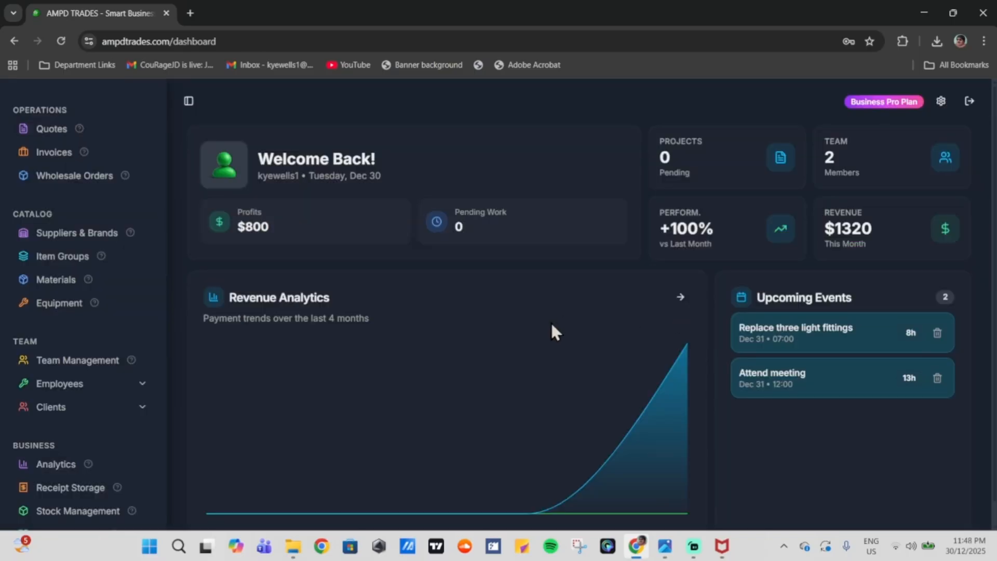
# Step: Open Employees > Time Logs and view the employee's Dec 1, 2025 log
pyautogui.scroll(-1, 129, 329)
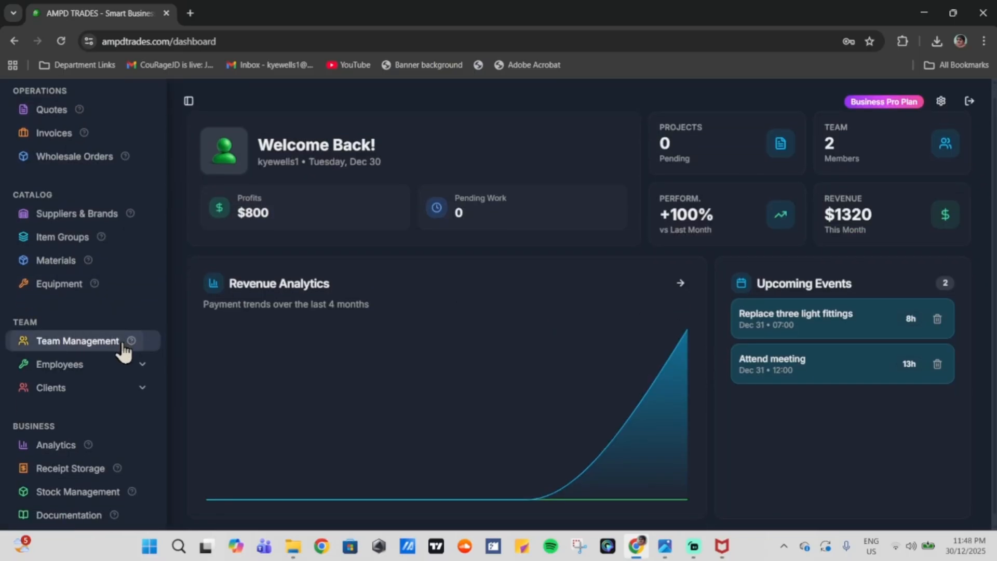
pyautogui.click(62, 365)
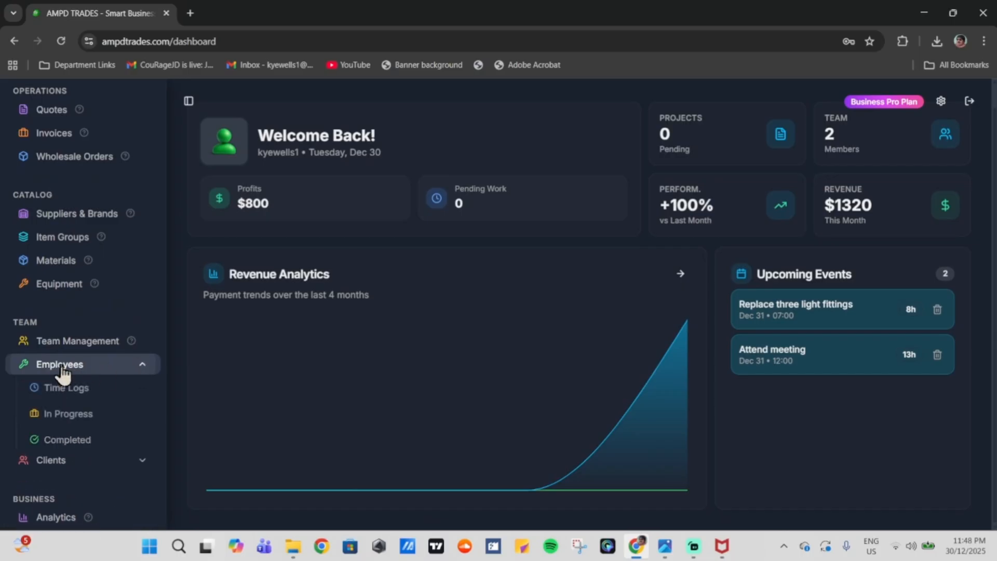
pyautogui.click(82, 394)
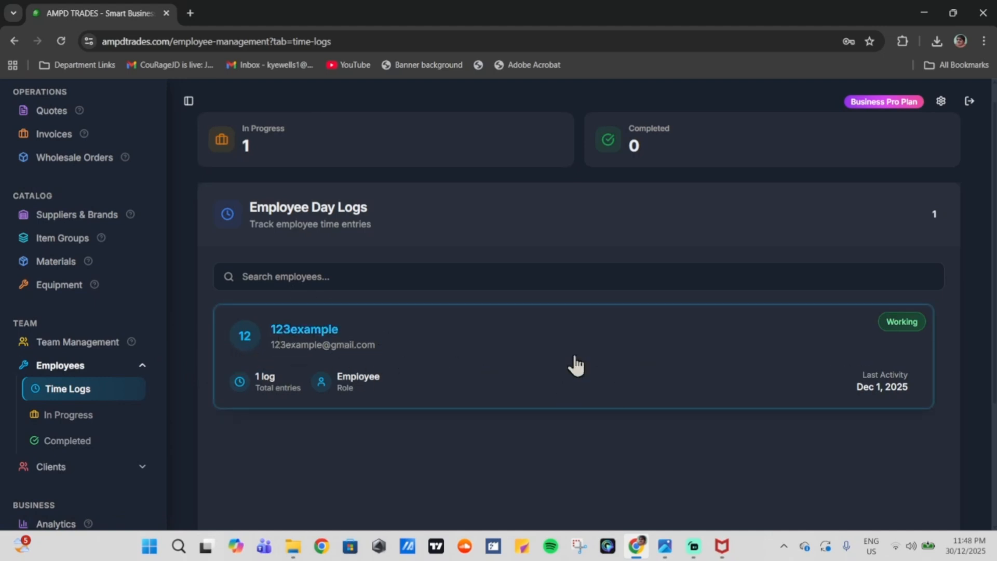
pyautogui.click(543, 356)
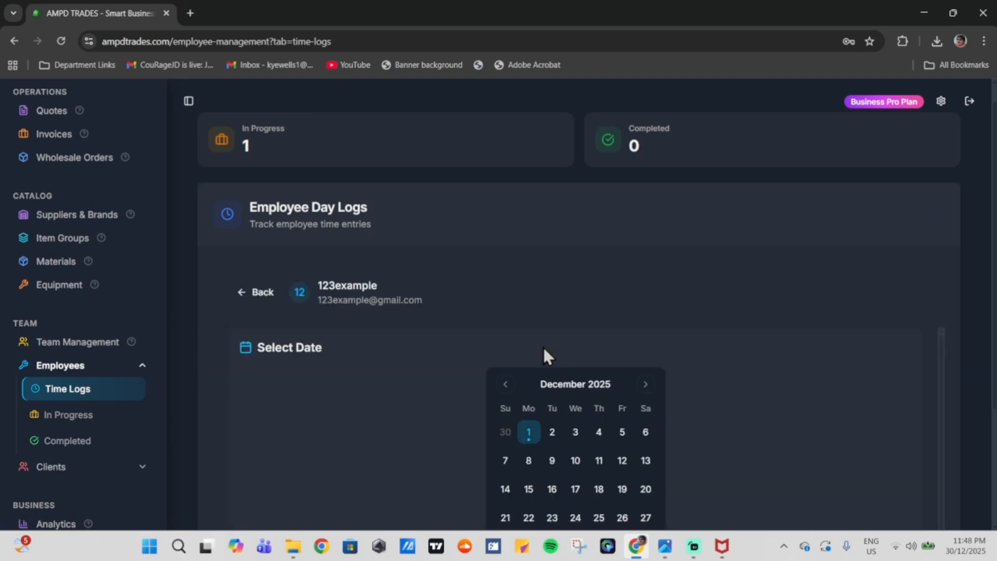
pyautogui.scroll(-3, 575, 275)
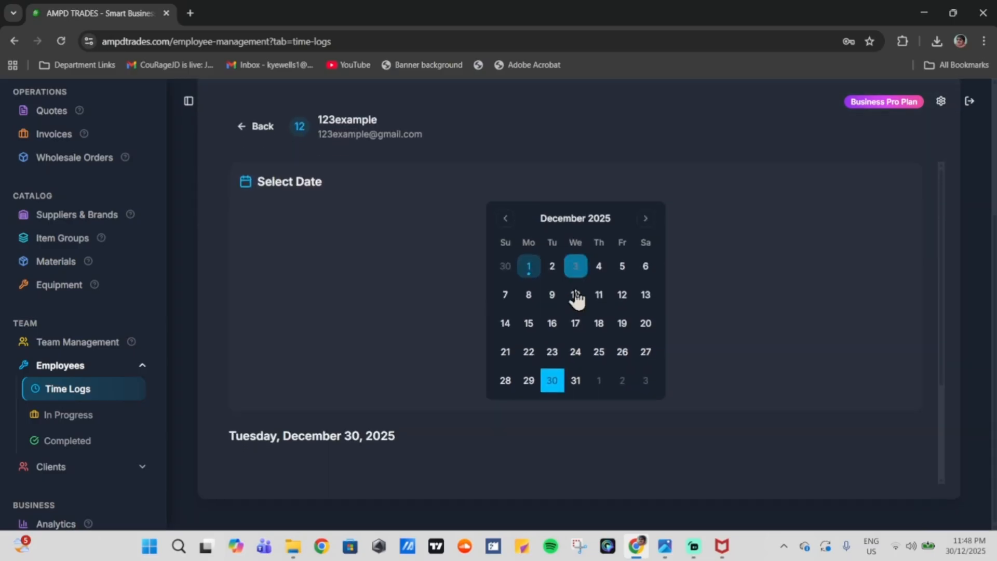
pyautogui.click(529, 271)
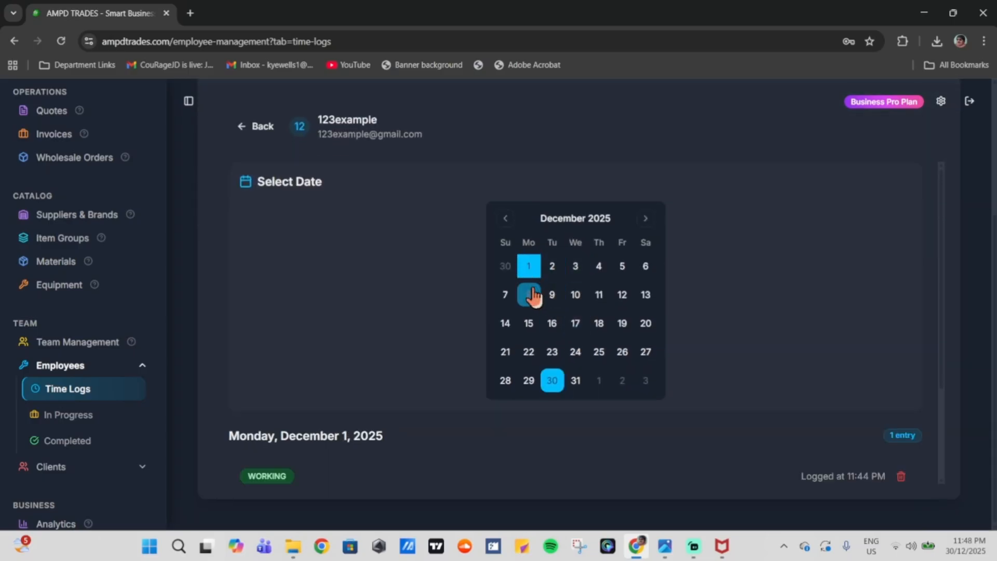
pyautogui.scroll(-3, 737, 391)
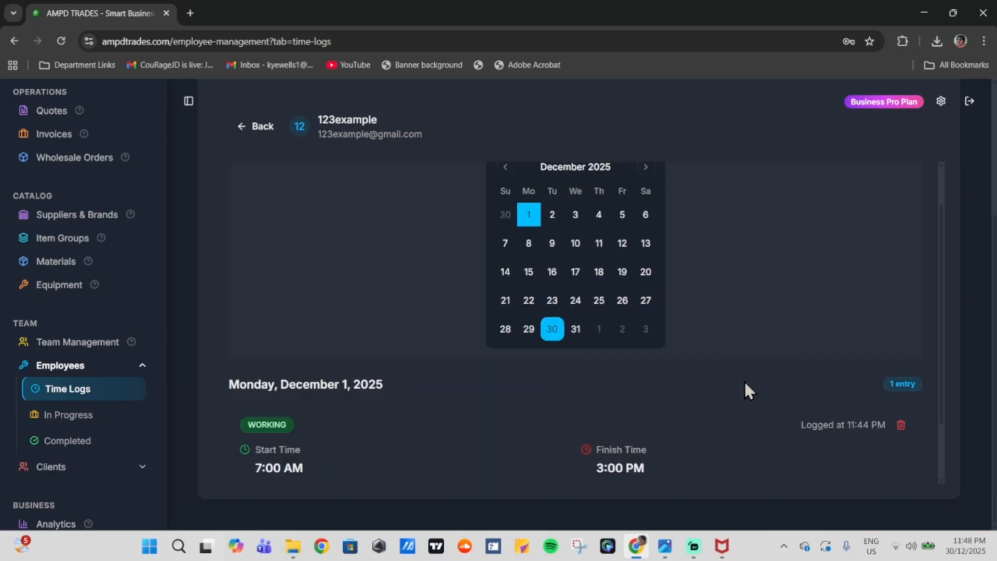
# Step: Check the 7:00 AM start and 3:00 PM finish times, then return to the employee list
pyautogui.moveTo(275, 392); pyautogui.dragTo(256, 395)
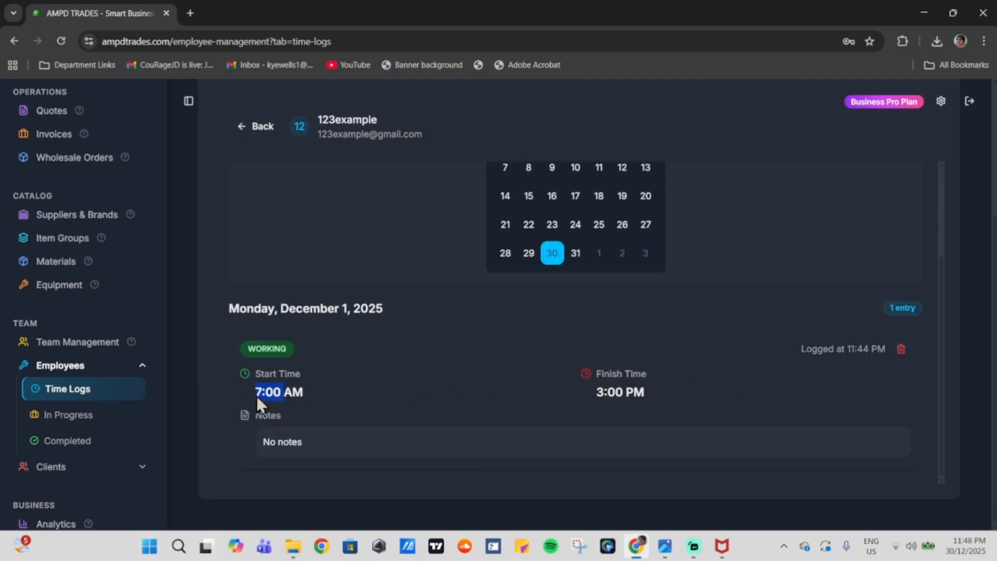
pyautogui.moveTo(635, 390); pyautogui.dragTo(585, 381)
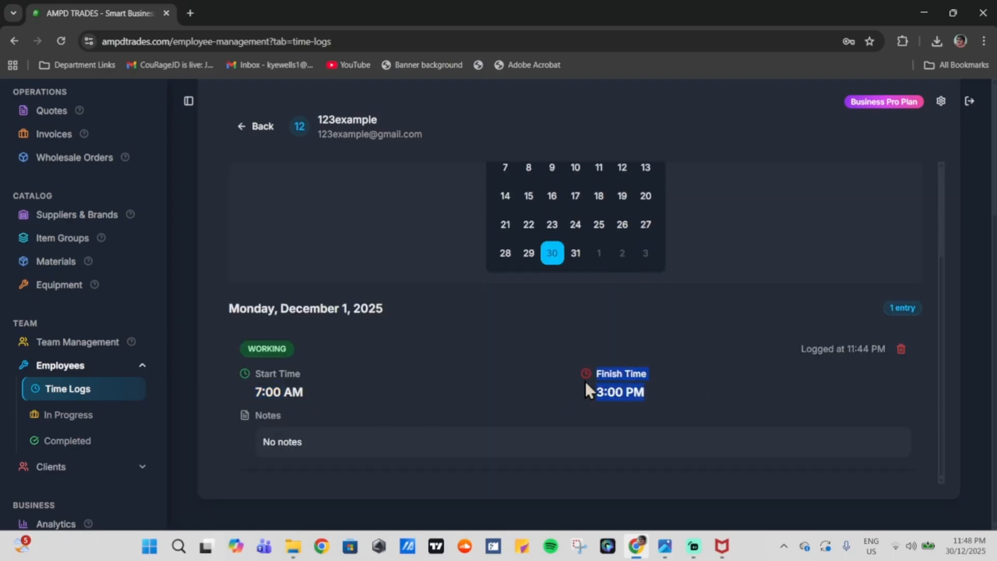
pyautogui.click(554, 404)
pyautogui.scroll(3, 526, 473)
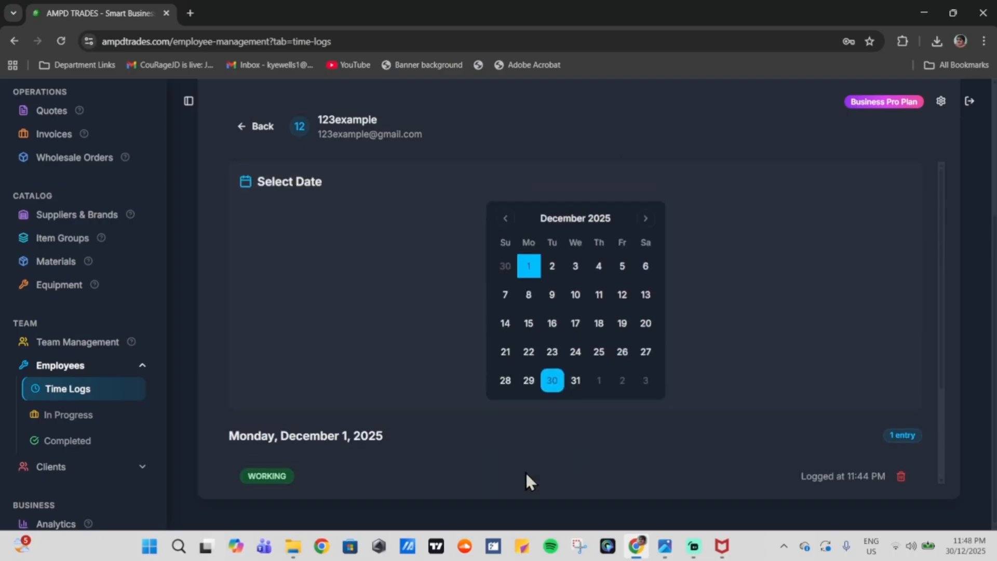
pyautogui.click(257, 126)
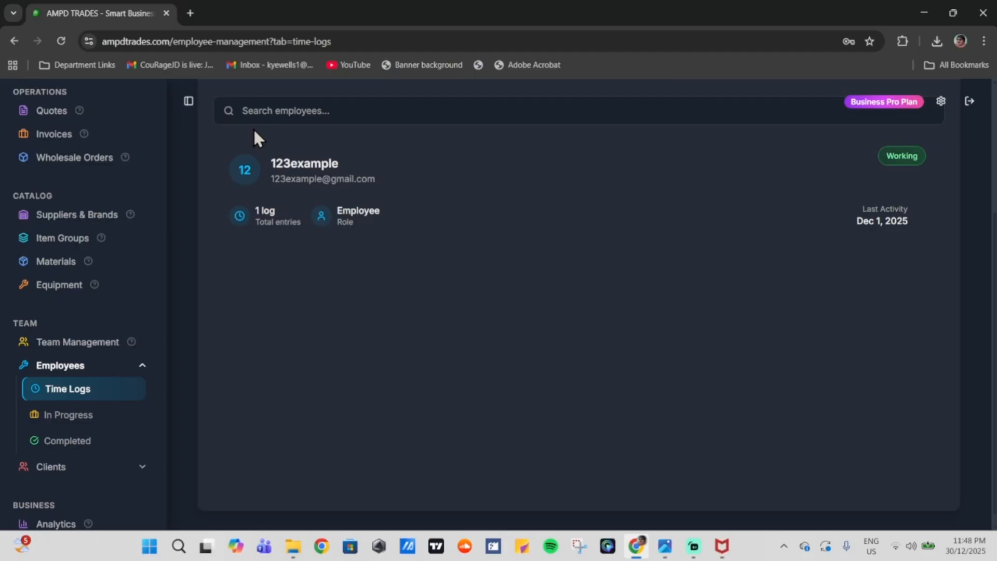
pyautogui.click(255, 133)
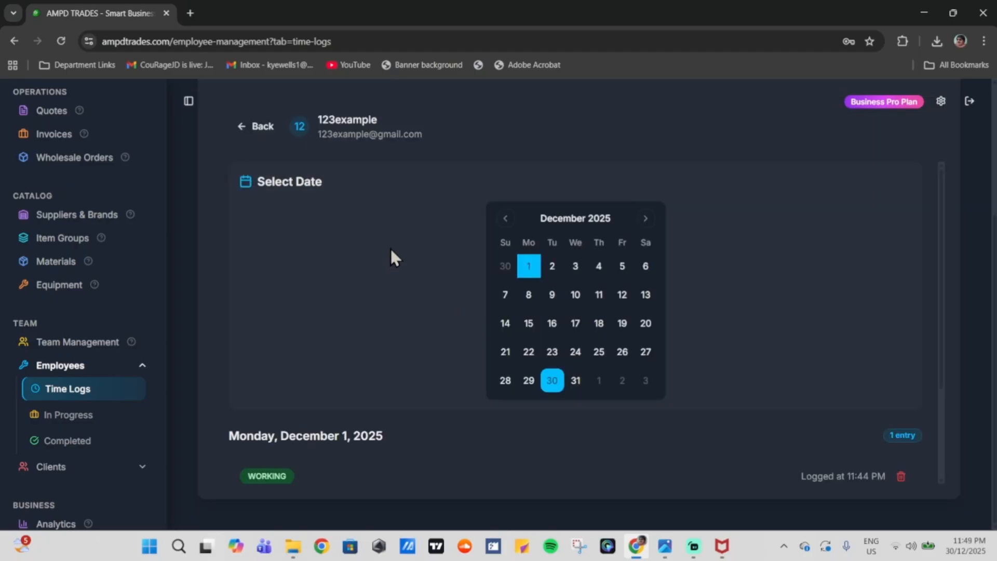
pyautogui.click(256, 134)
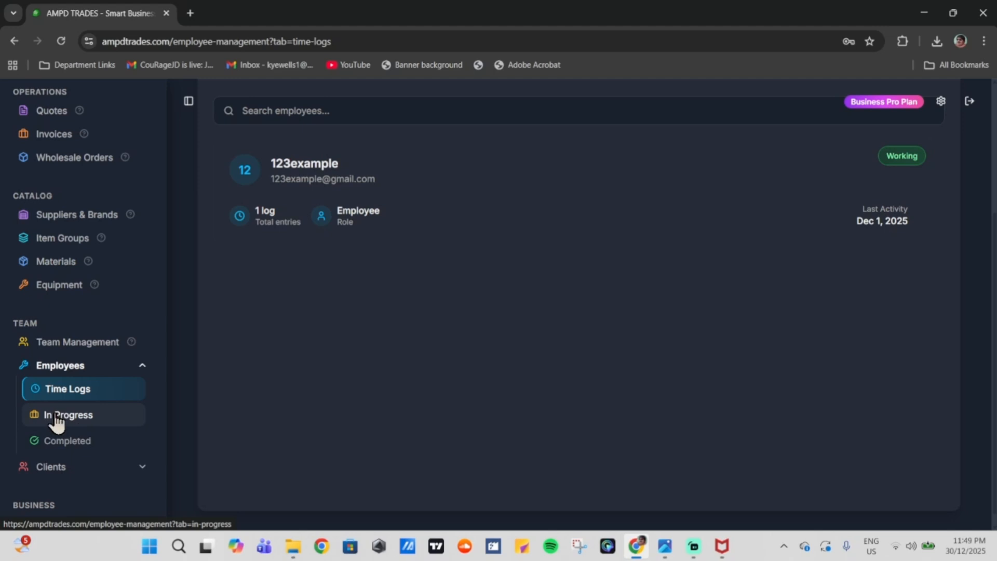
# Step: Open the in-progress kitchen reno job and review its description, 50% status, date and employee
pyautogui.click(31, 417)
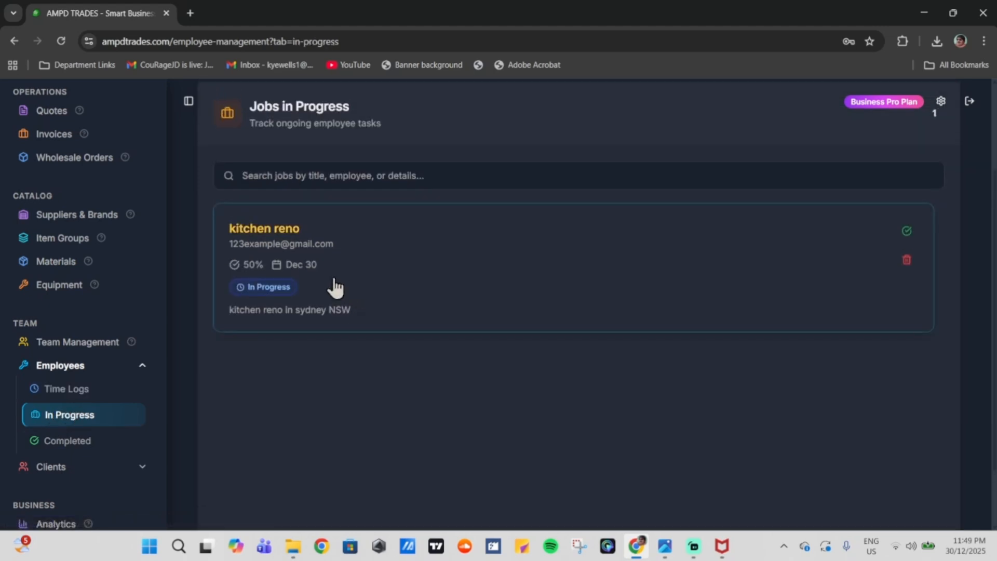
pyautogui.click(480, 282)
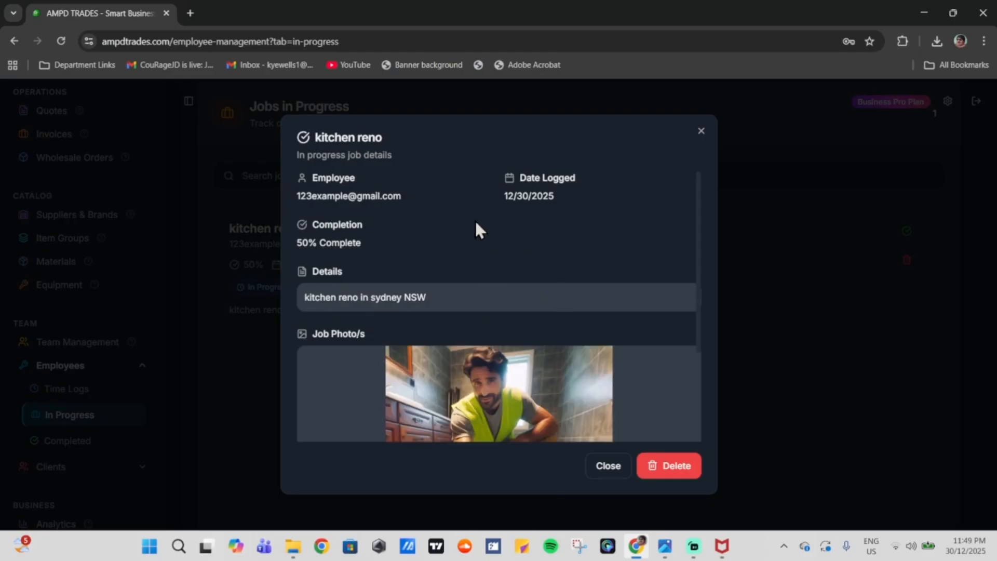
pyautogui.scroll(-2, 474, 220)
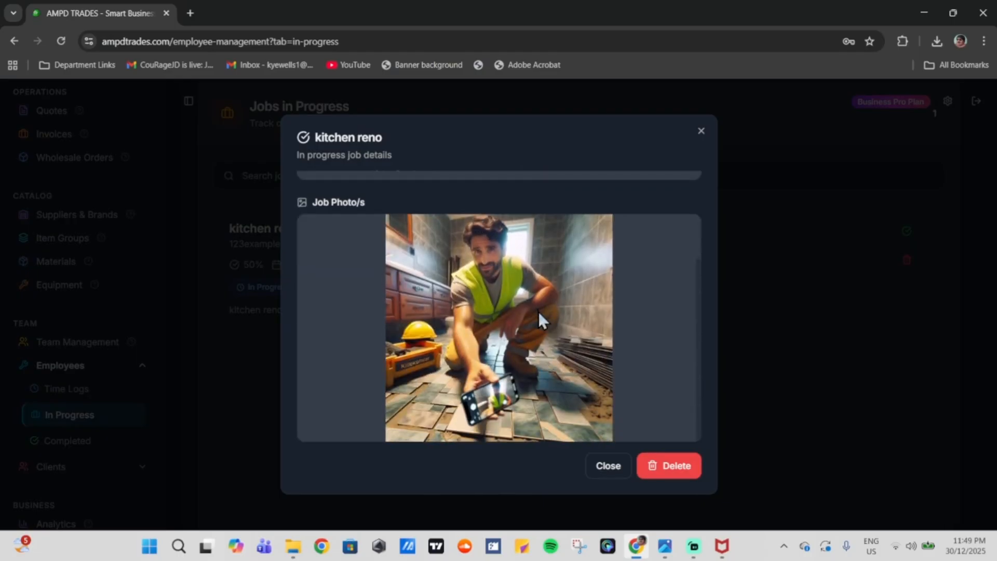
pyautogui.scroll(2, 538, 310)
pyautogui.moveTo(305, 296); pyautogui.dragTo(434, 300)
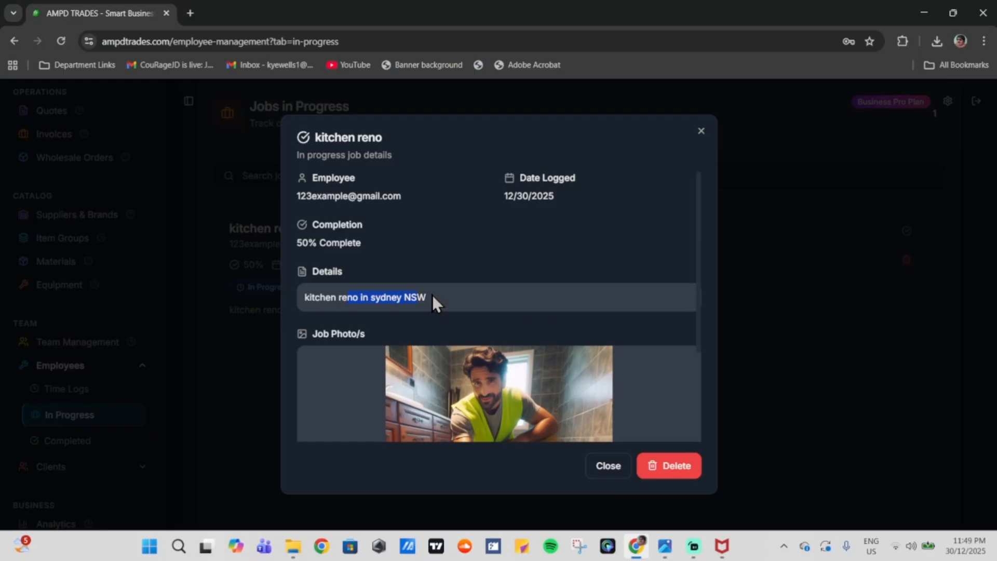
pyautogui.click(433, 271)
pyautogui.tripleClick(356, 244)
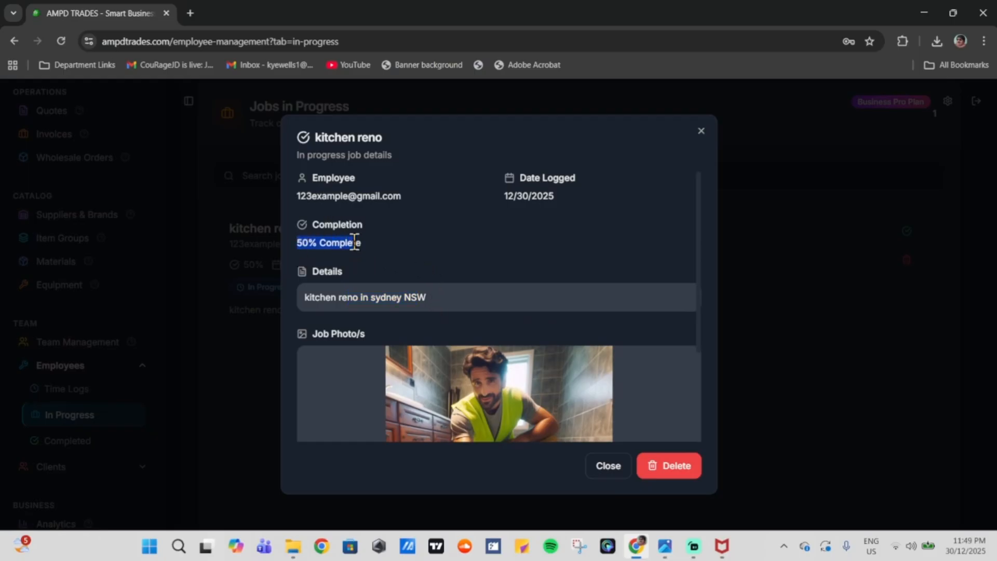
pyautogui.click(469, 224)
pyautogui.moveTo(556, 196); pyautogui.dragTo(478, 201)
pyautogui.click(465, 209)
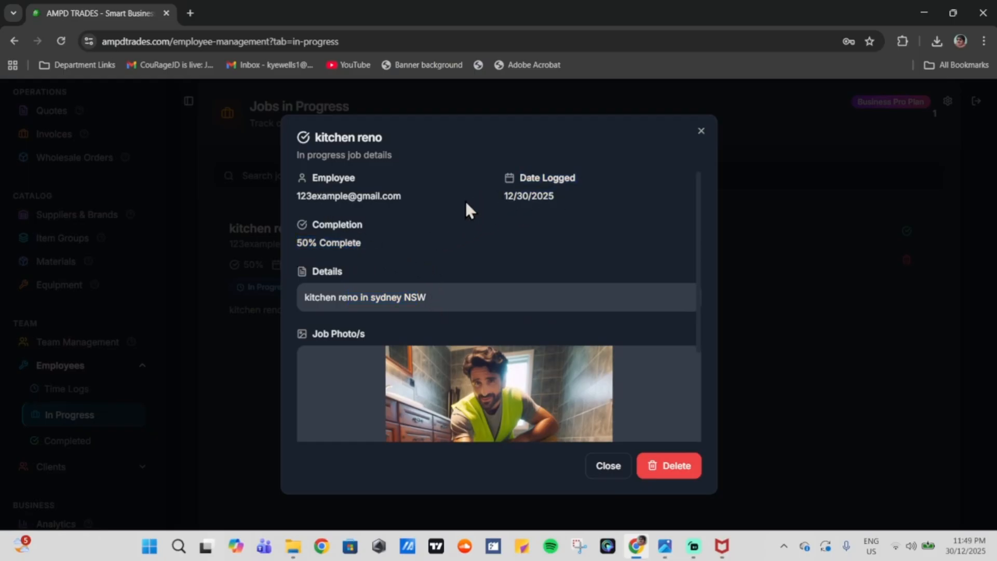
pyautogui.moveTo(405, 198); pyautogui.dragTo(282, 207)
pyautogui.click(385, 207)
# Step: Close the details, mark the kitchen reno job complete, and view Completed Jobs
pyautogui.click(610, 472)
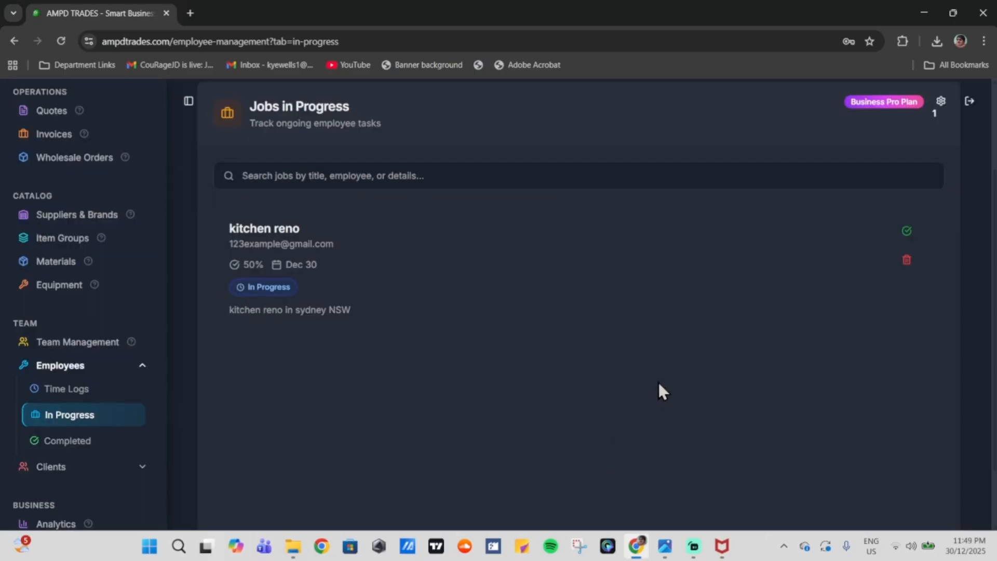
pyautogui.click(906, 232)
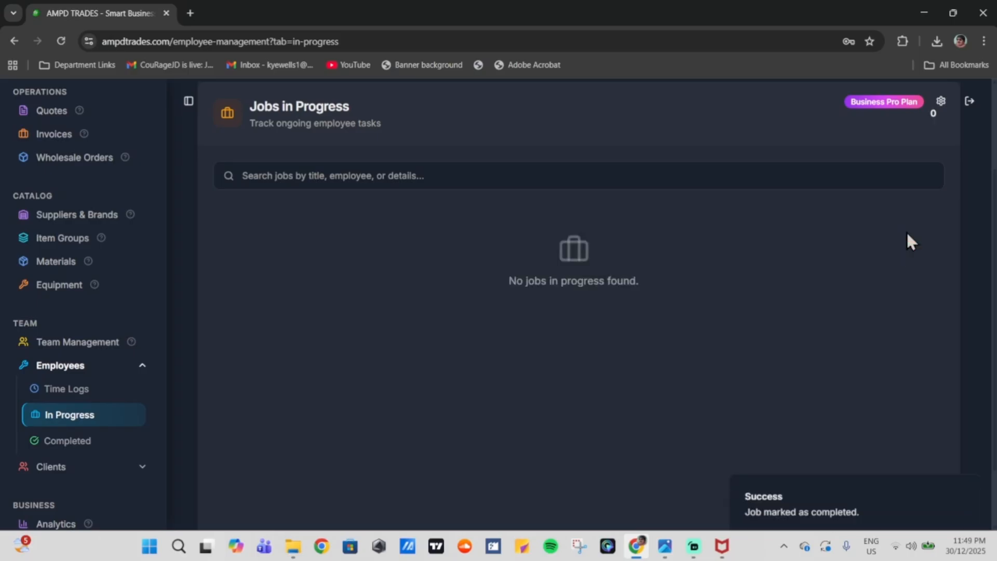
pyautogui.scroll(3, 777, 343)
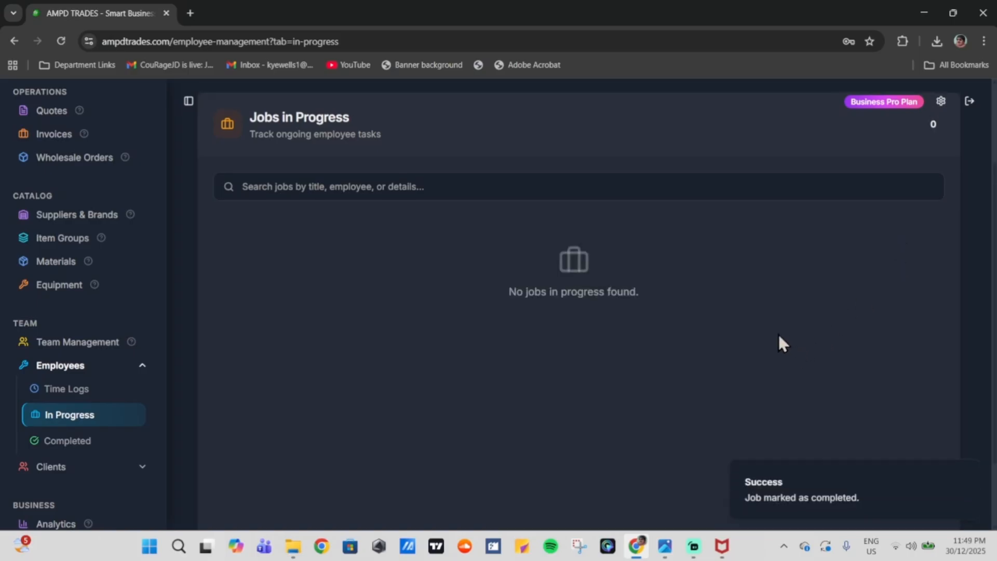
pyautogui.click(85, 442)
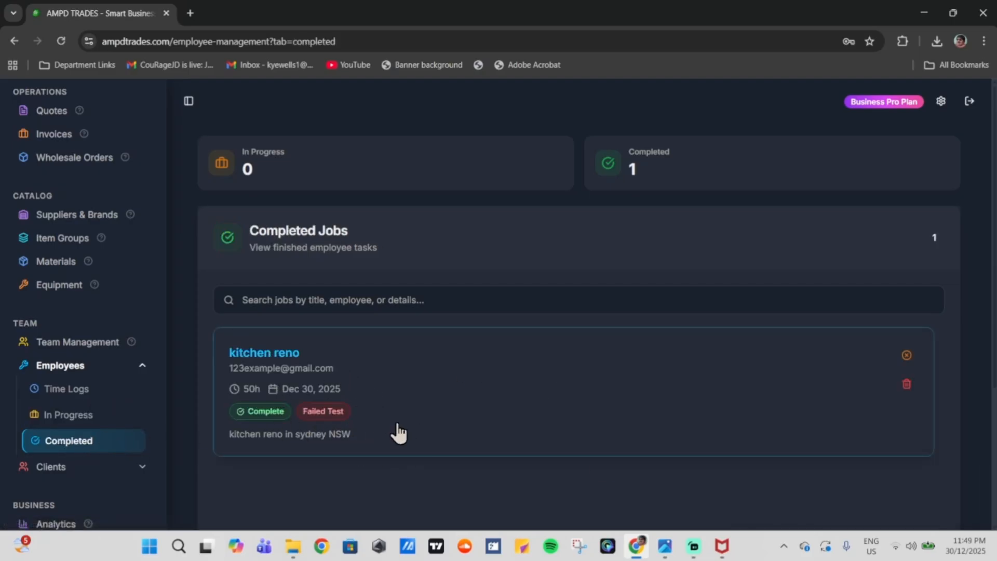
pyautogui.scroll(3, 62, 386)
pyautogui.scroll(1, 91, 383)
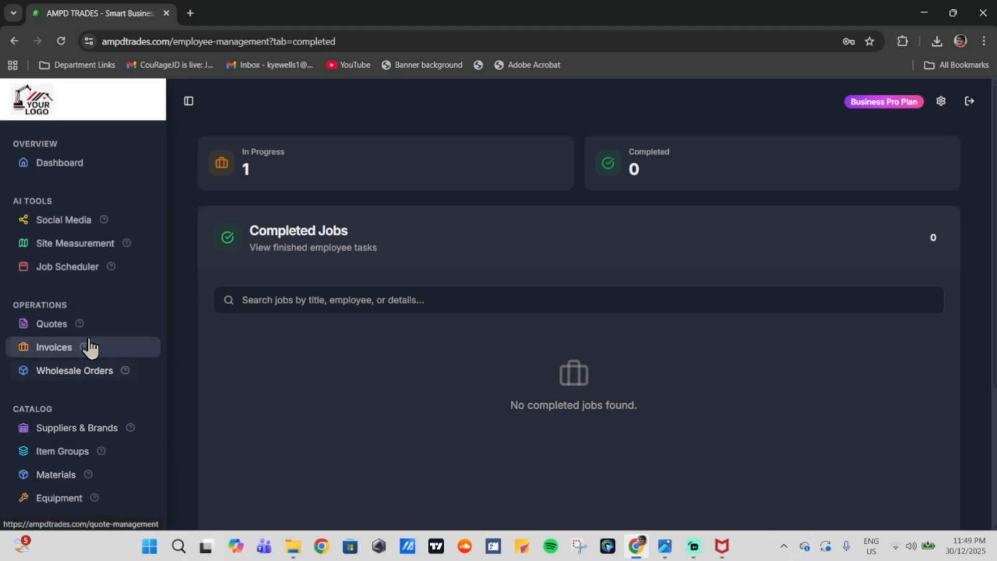
# Step: Open the kitchen reno post in the social media generator and highlight its caption and hashtags
pyautogui.click(69, 227)
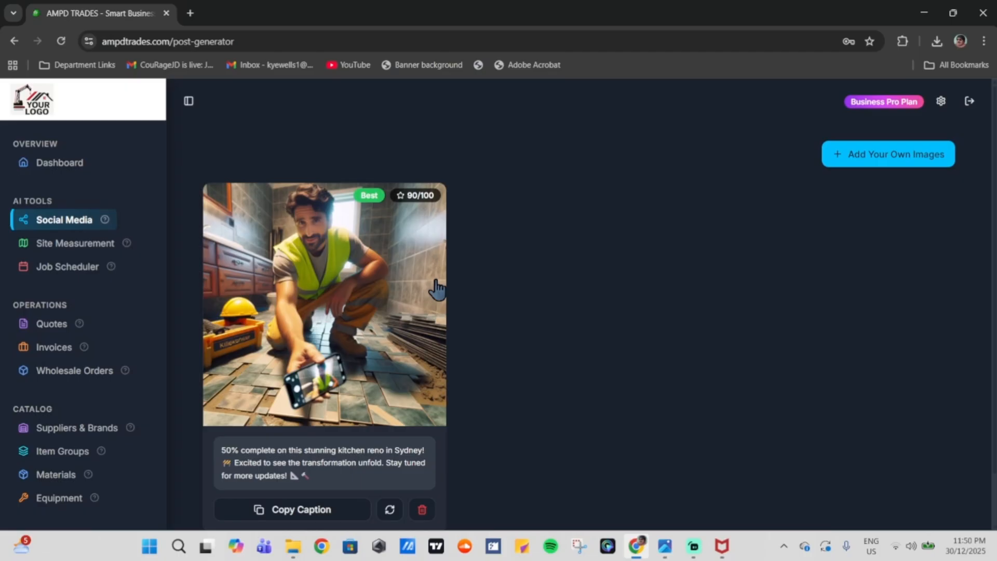
pyautogui.scroll(-1, 536, 285)
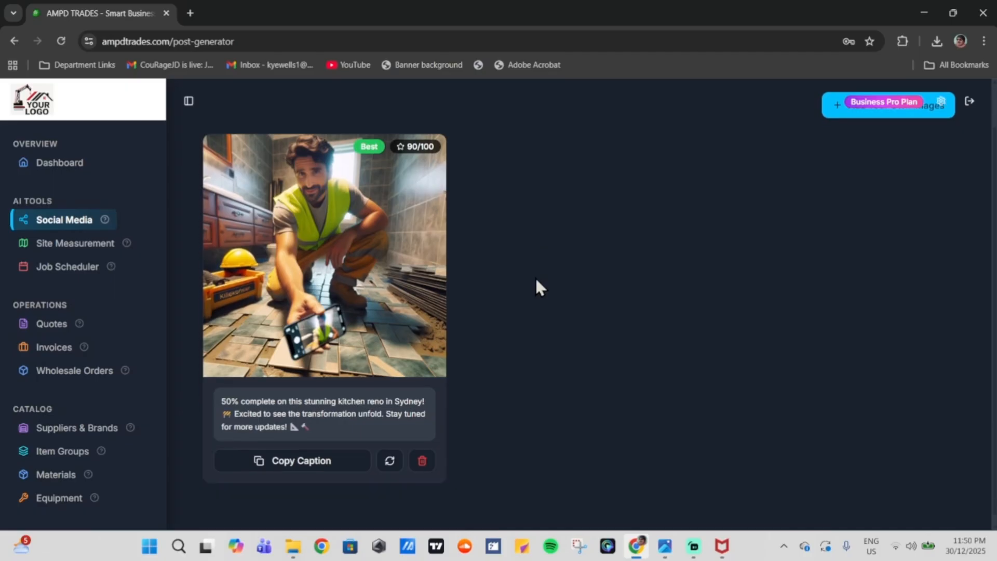
pyautogui.click(346, 271)
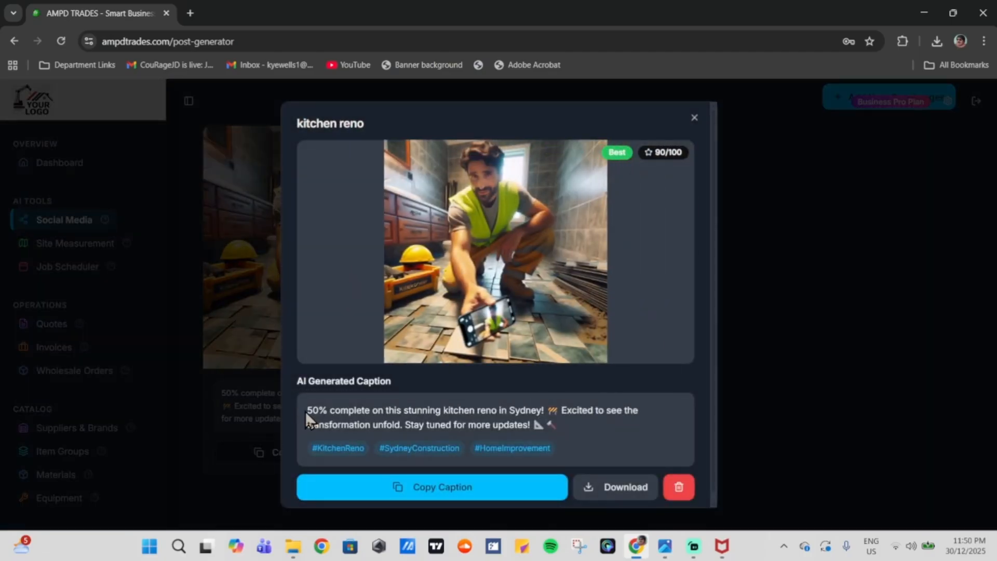
pyautogui.moveTo(305, 411); pyautogui.dragTo(628, 405)
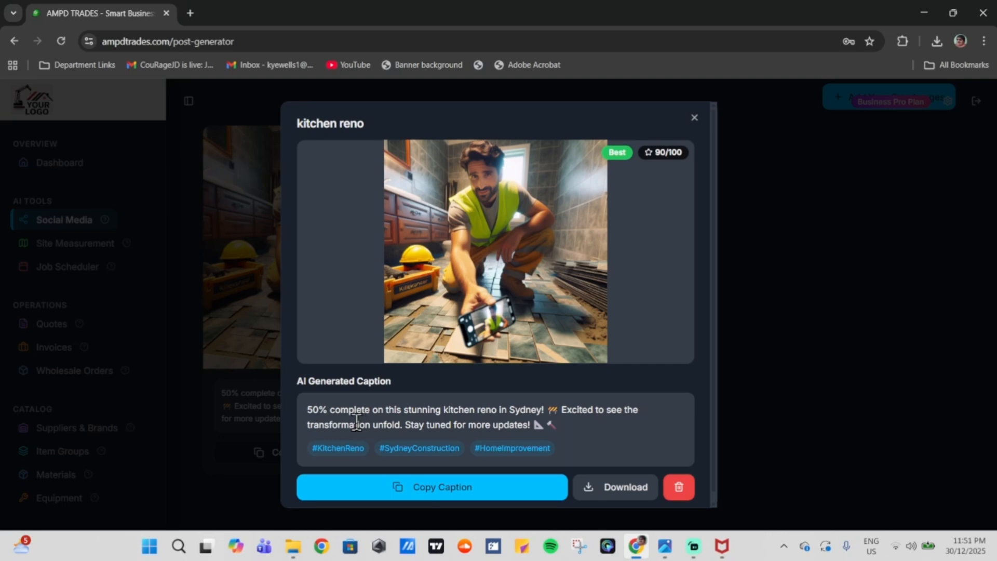
pyautogui.moveTo(308, 409); pyautogui.dragTo(341, 409)
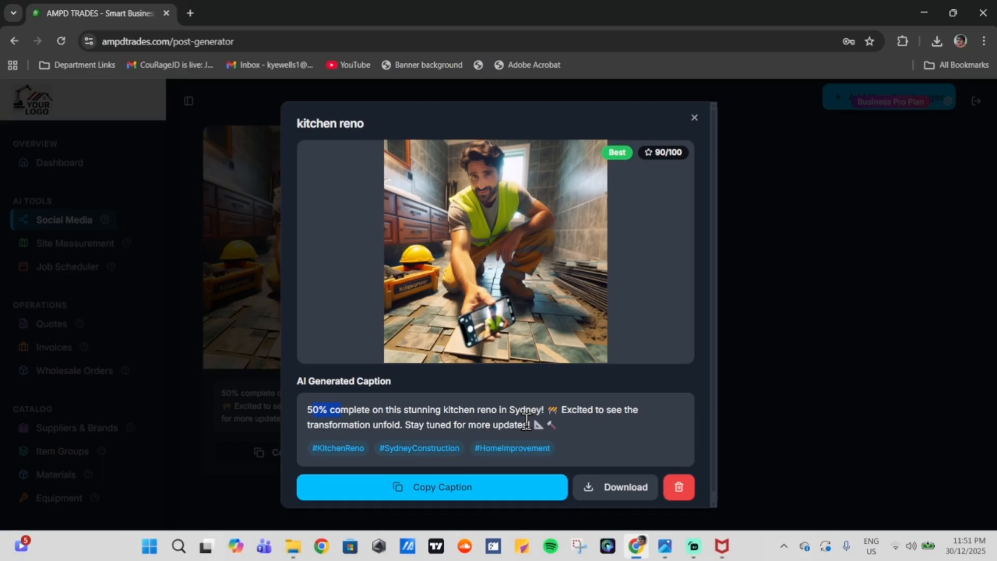
pyautogui.moveTo(337, 425); pyautogui.dragTo(355, 425)
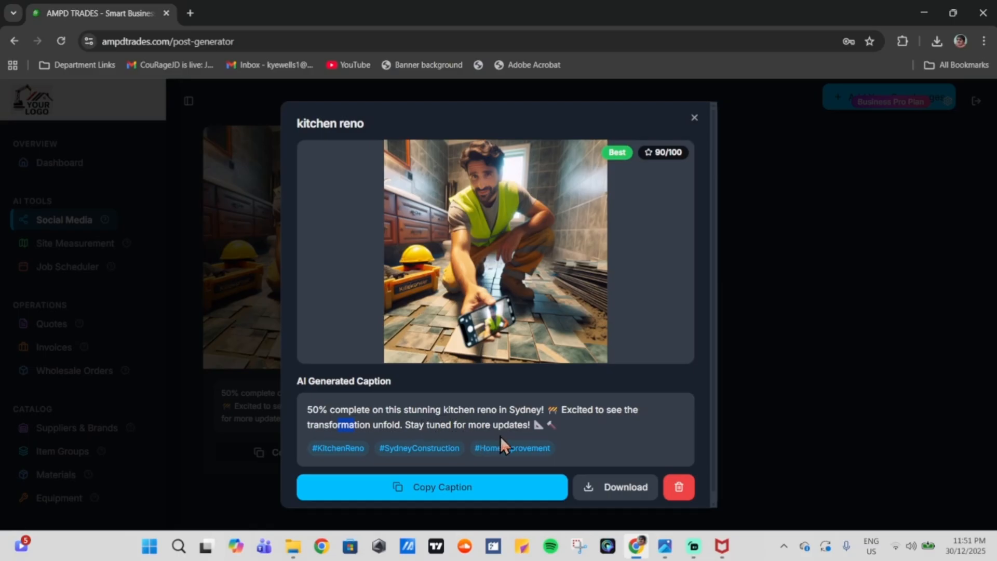
pyautogui.moveTo(378, 449); pyautogui.dragTo(504, 448)
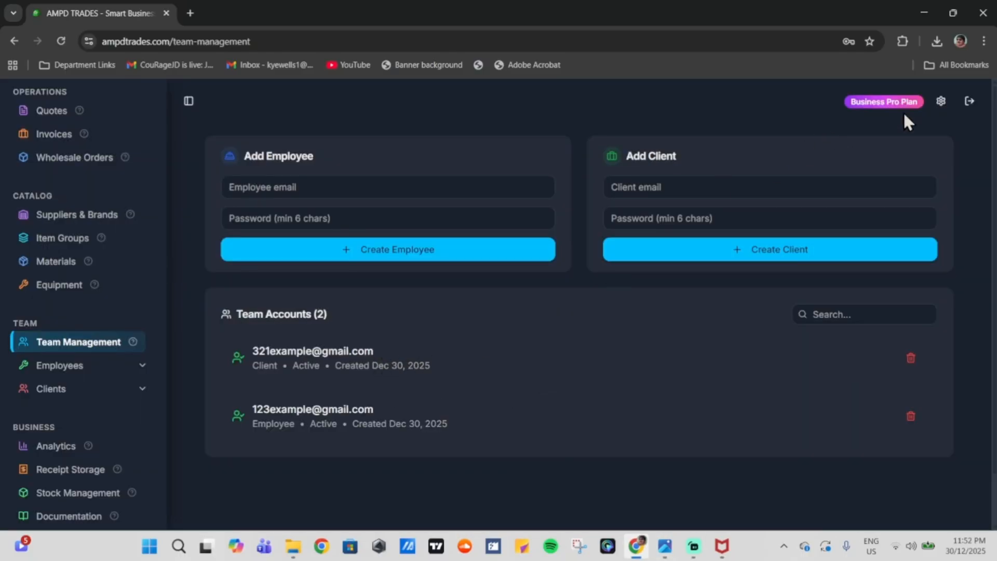
# Step: Log out of admin and start entering the client's e-mail address on the sign-in page
pyautogui.click(968, 101)
pyautogui.click(538, 293)
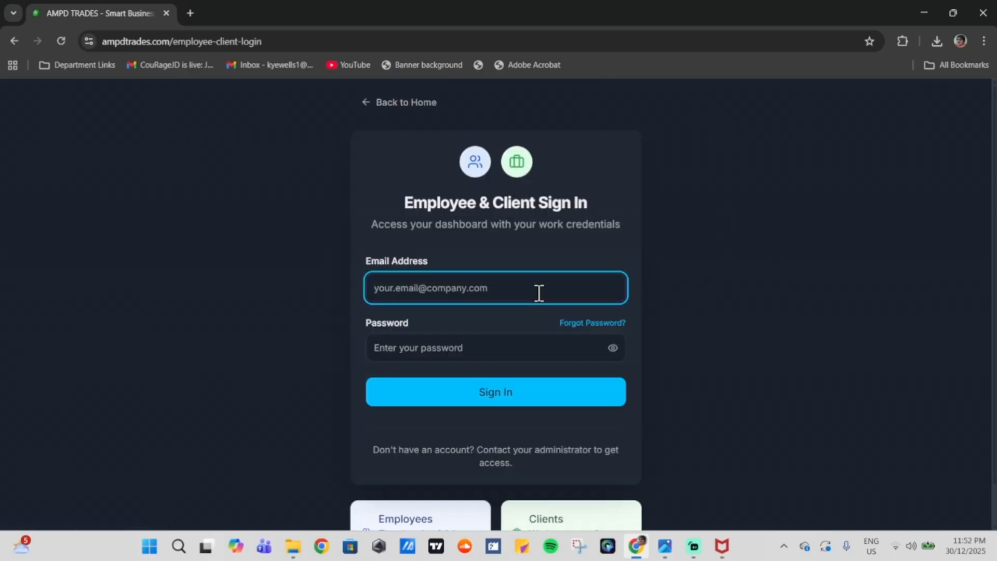
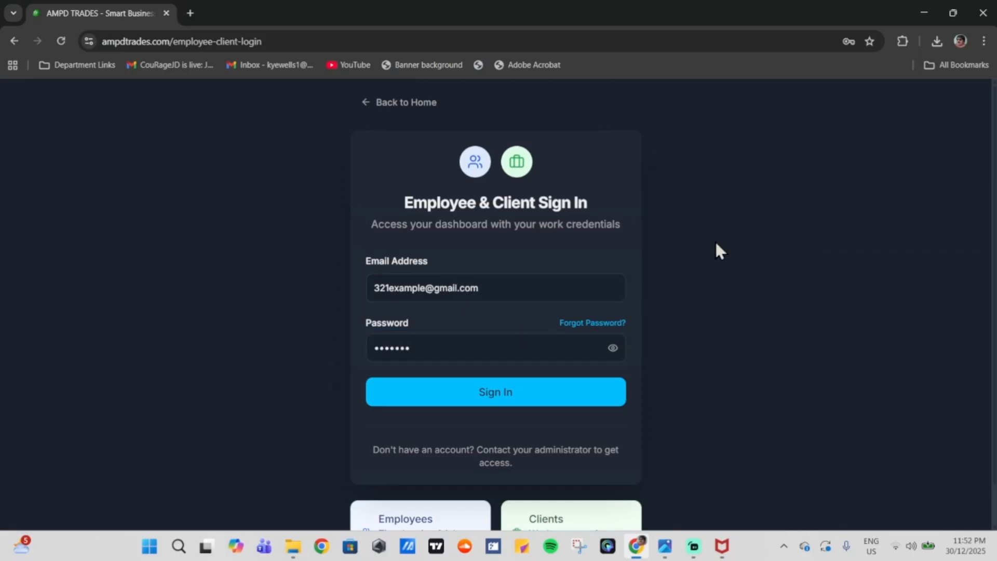
# Step: Sign in as the client and scroll through the Submit New Work Request form
pyautogui.click(569, 392)
pyautogui.scroll(-3, 568, 391)
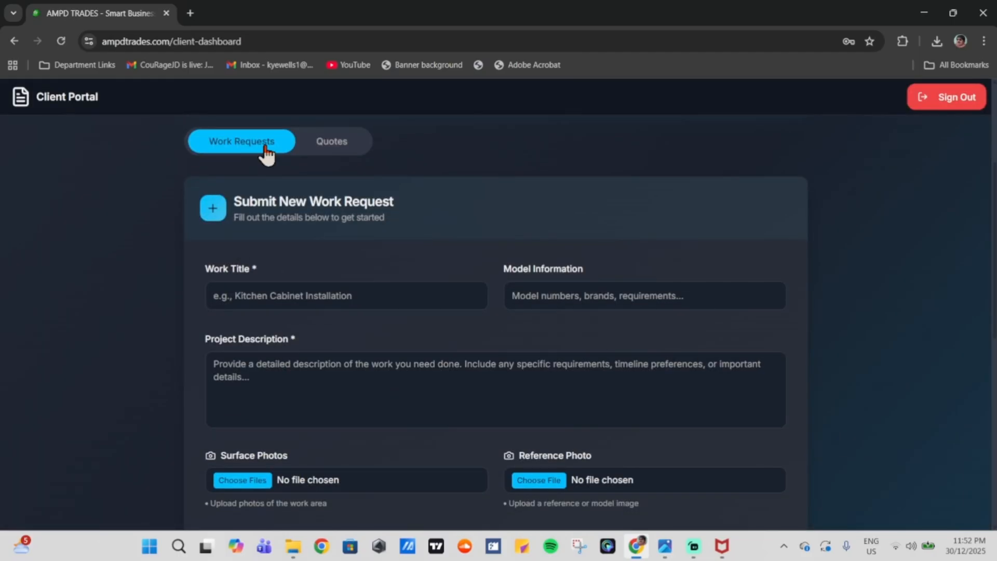
pyautogui.moveTo(250, 202); pyautogui.dragTo(362, 204)
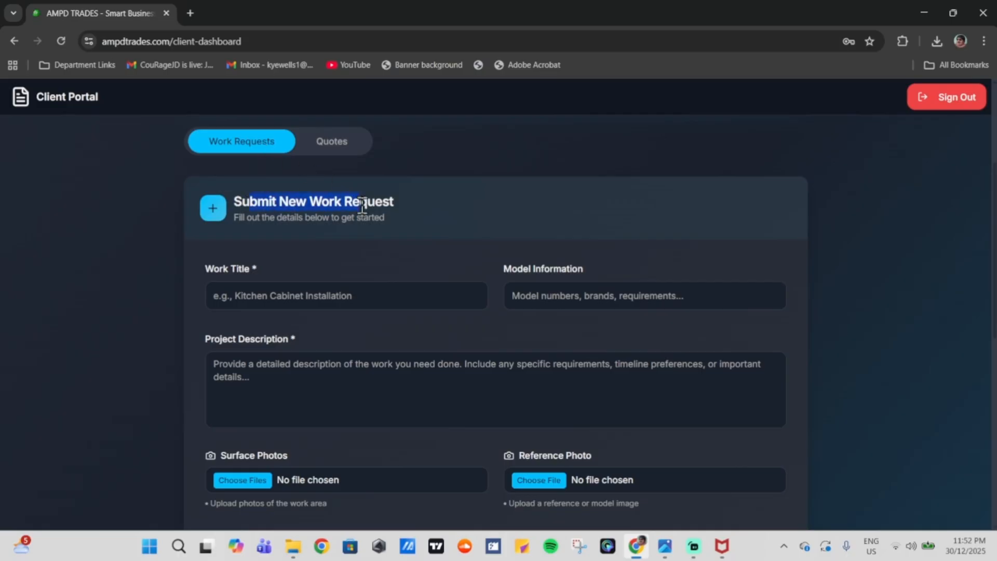
pyautogui.click(472, 244)
pyautogui.scroll(-5, 476, 255)
pyautogui.scroll(5, 477, 267)
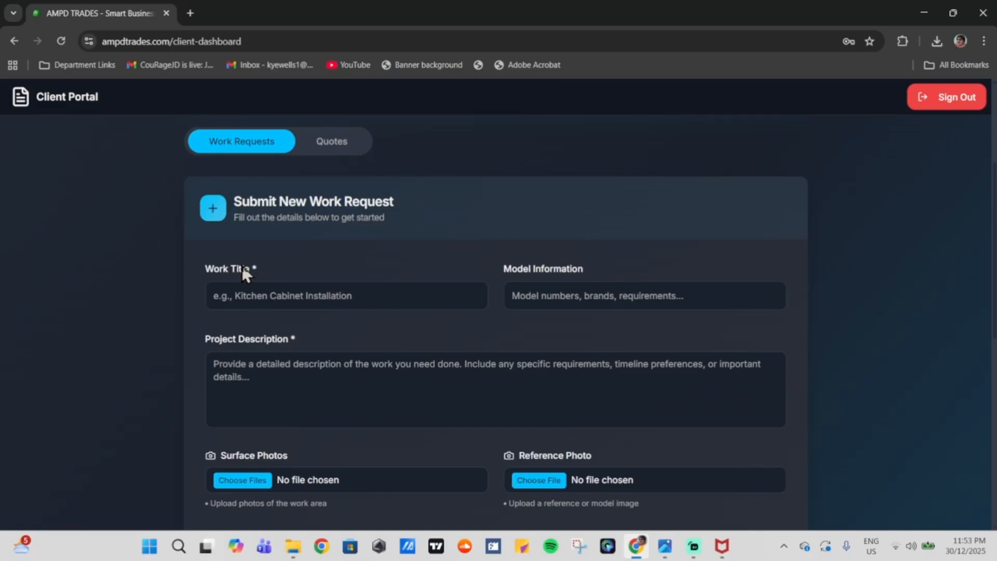
pyautogui.scroll(-2, 242, 266)
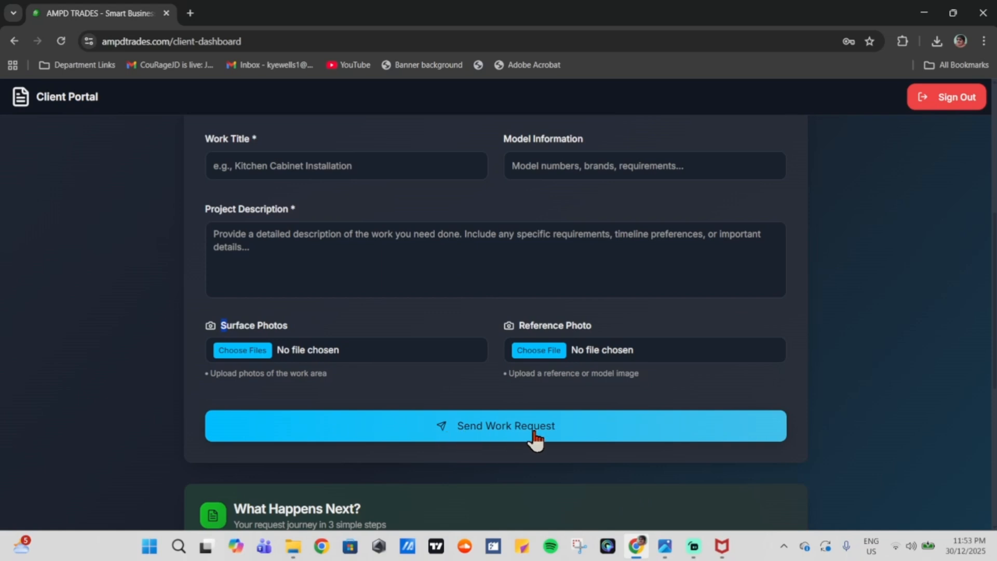
pyautogui.scroll(5, 518, 358)
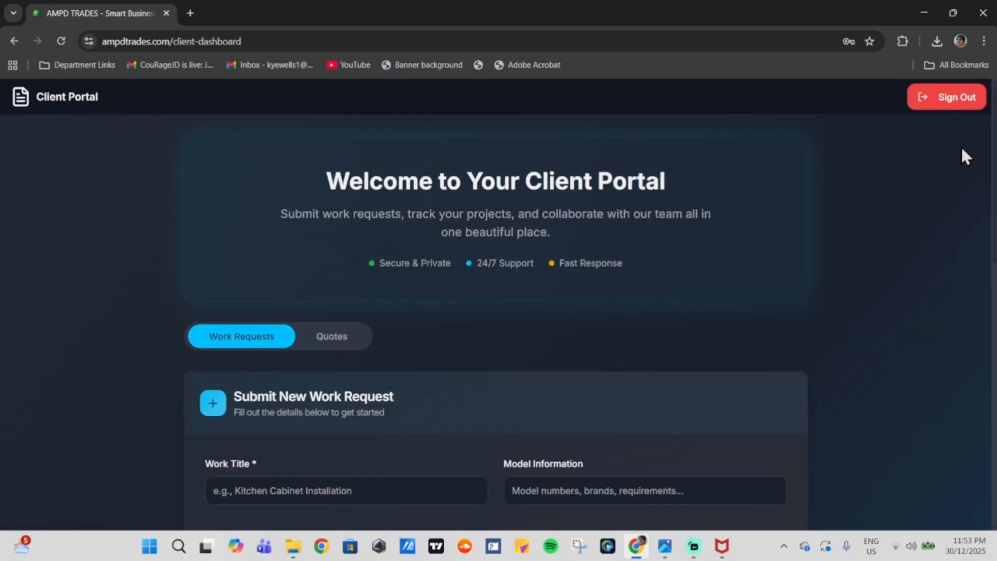
pyautogui.scroll(-5, 944, 161)
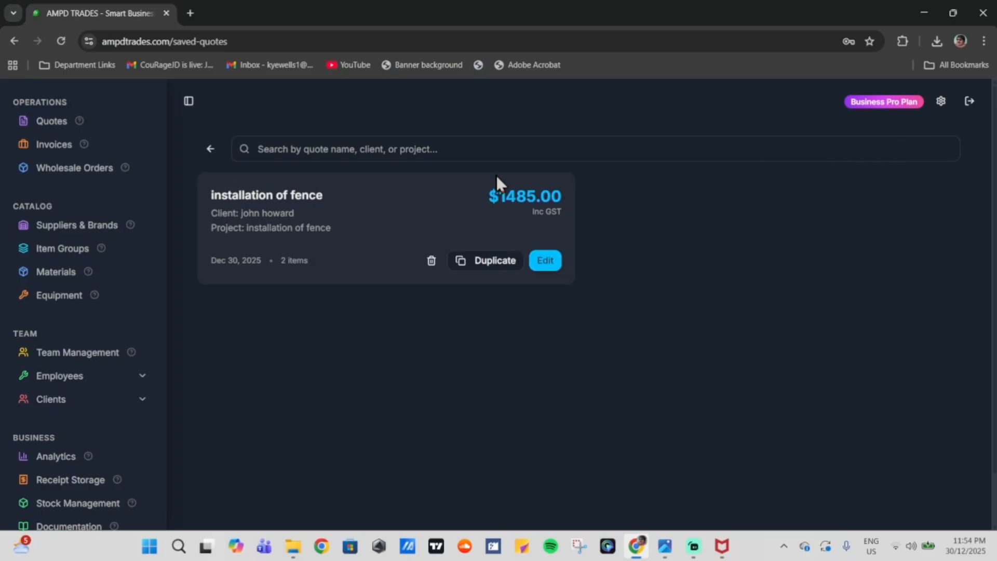
# Step: Duplicate the installation of fence quote and assign it to the client's e-mail
pyautogui.click(501, 261)
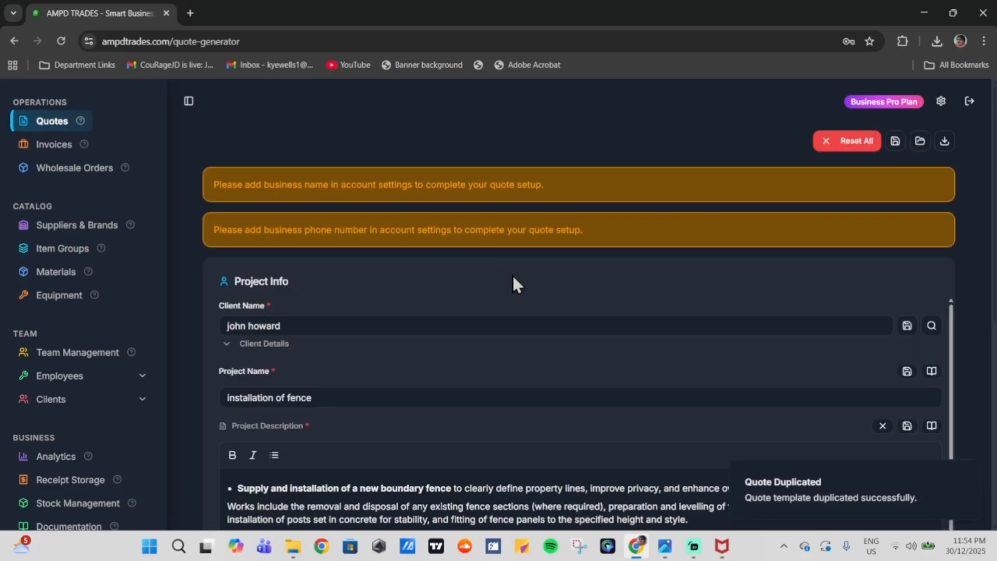
pyautogui.scroll(-2, 524, 281)
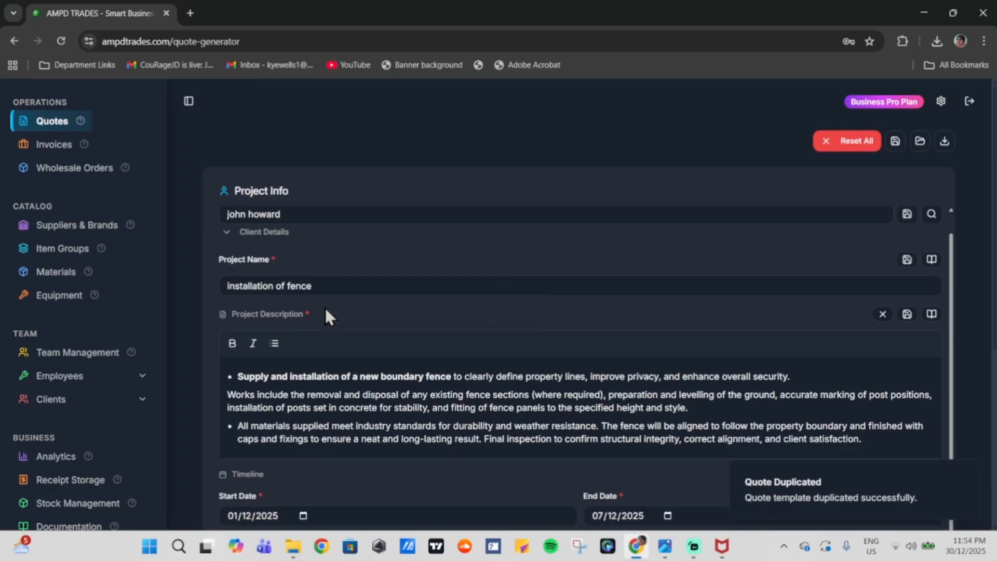
pyautogui.click(251, 238)
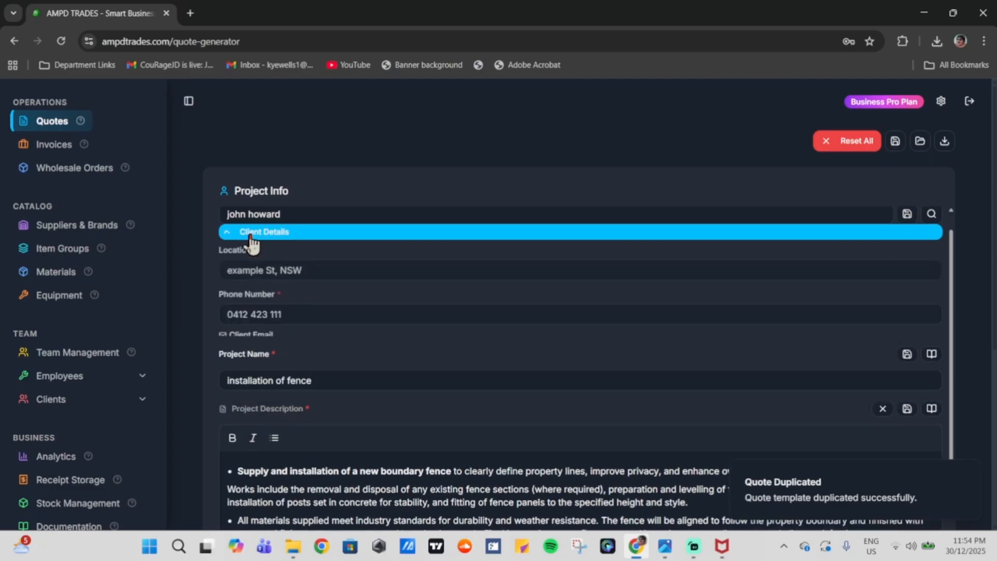
pyautogui.click(334, 356)
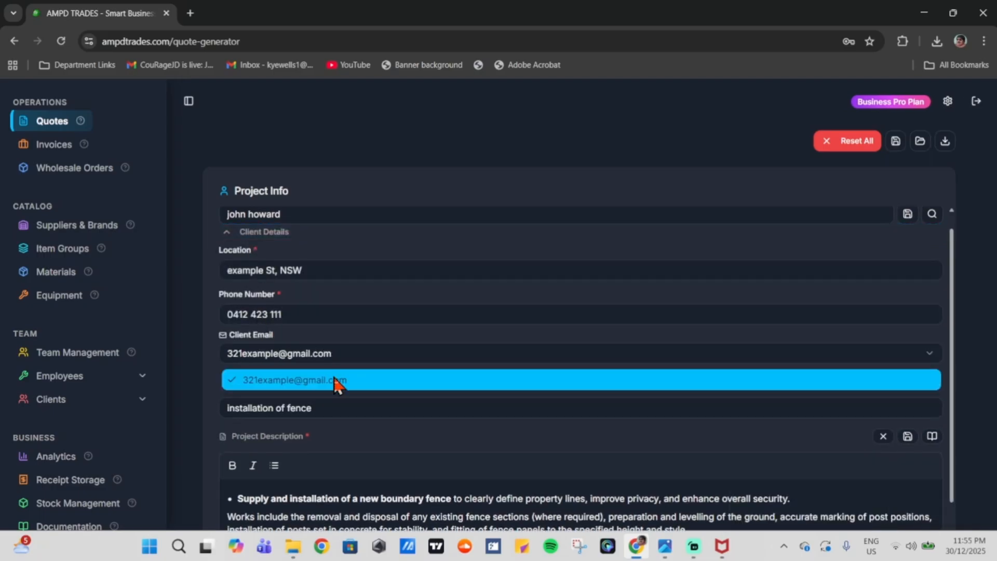
pyautogui.click(338, 379)
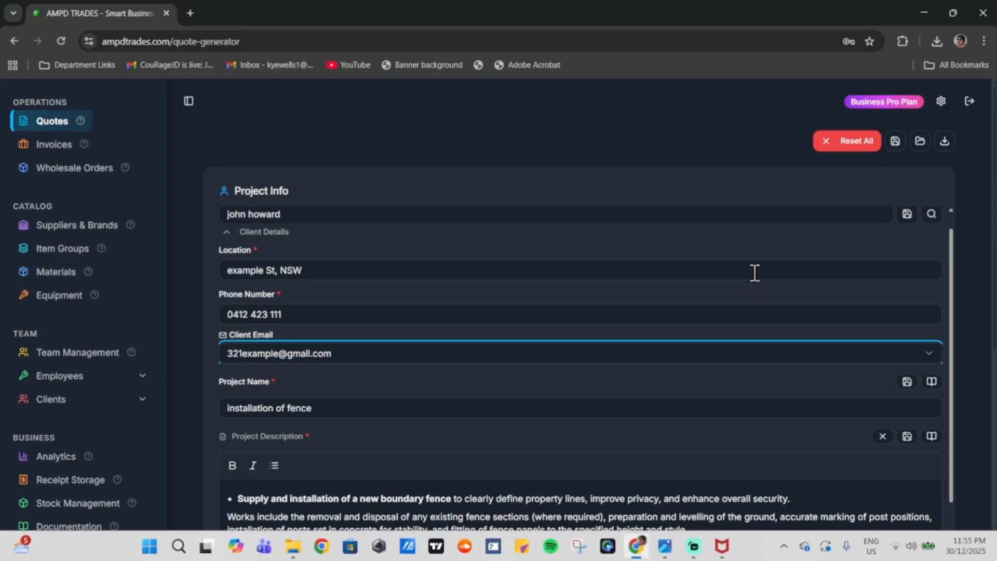
# Step: Download the fence quote, then open the client's detail page under Clients
pyautogui.click(942, 147)
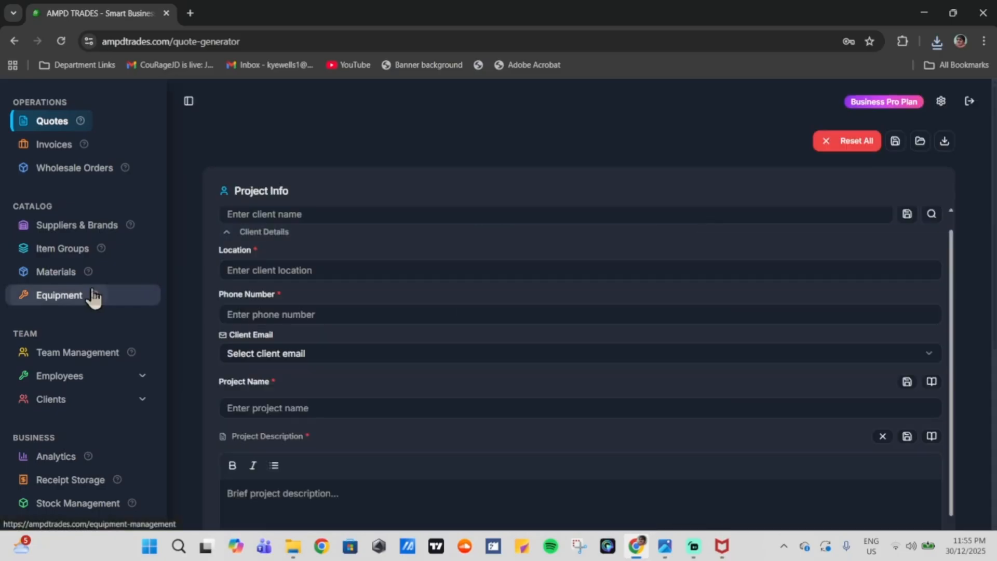
pyautogui.click(87, 388)
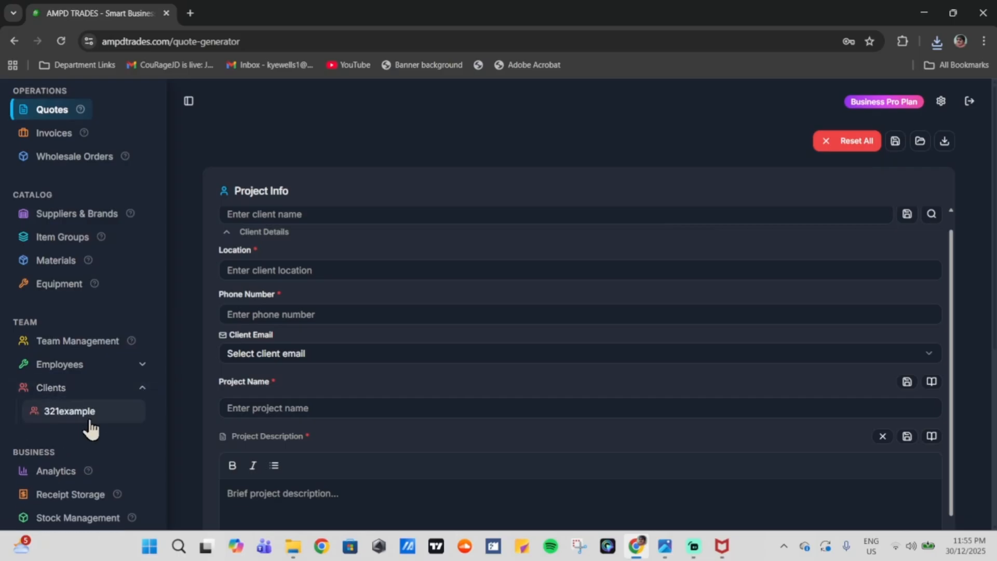
pyautogui.click(87, 411)
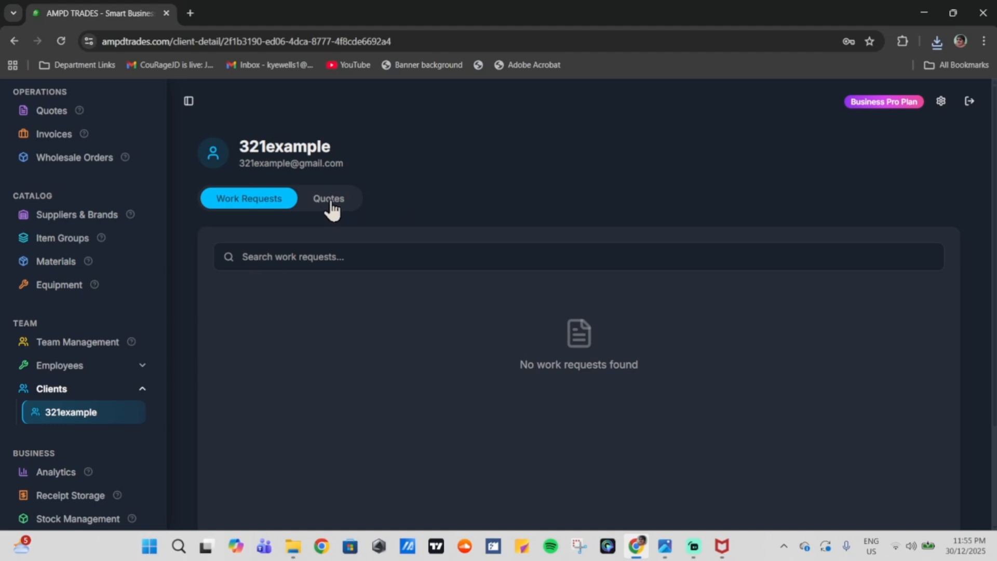
# Step: In the client's Quotes, set the installation of fence job's completion to 100% and confirm
pyautogui.click(330, 202)
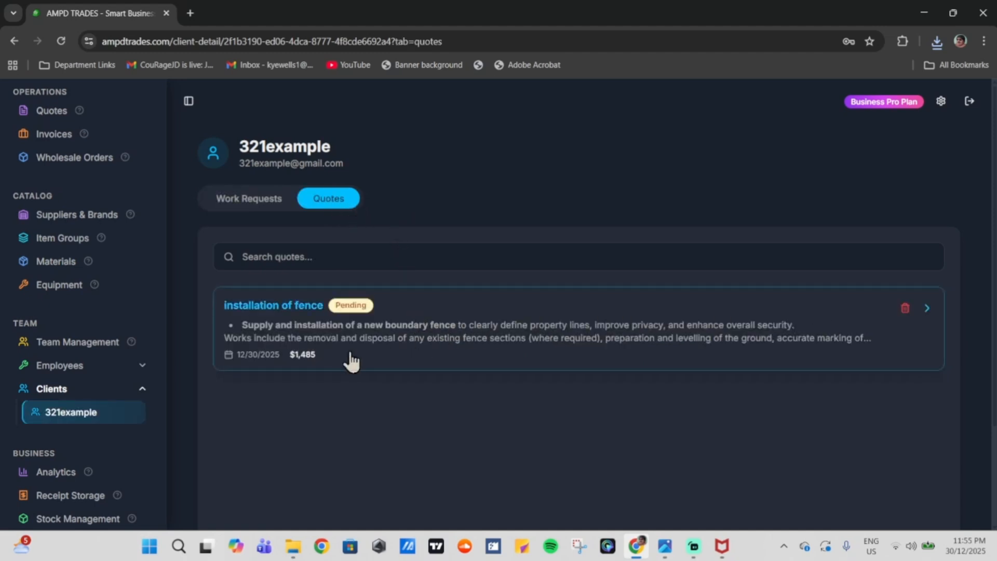
pyautogui.click(450, 330)
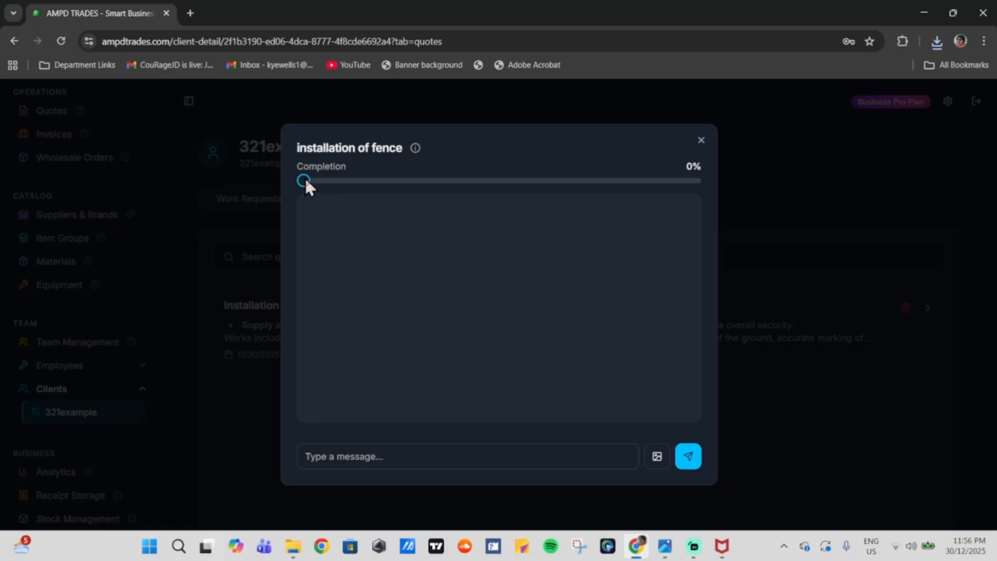
pyautogui.moveTo(305, 183); pyautogui.dragTo(499, 181)
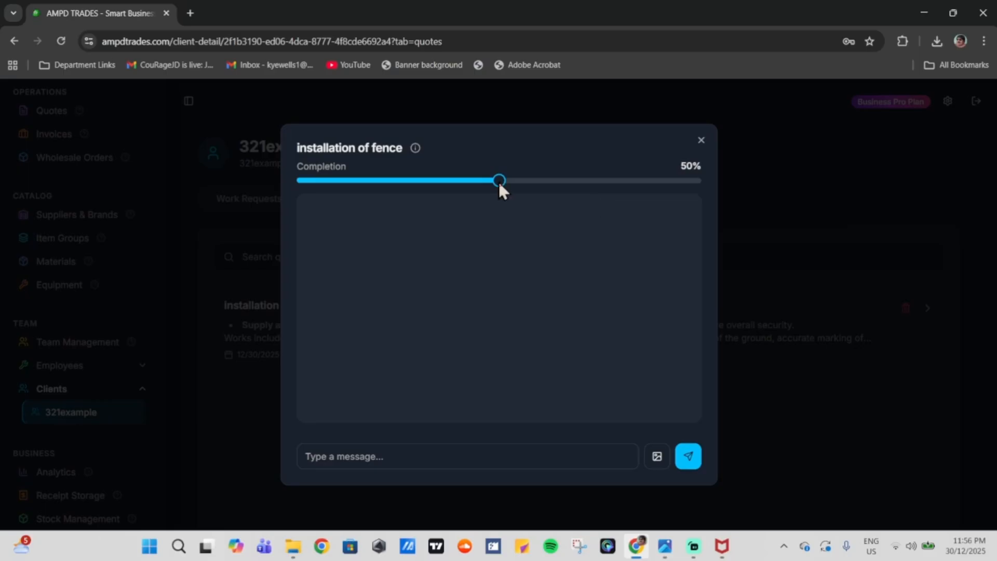
pyautogui.moveTo(499, 182); pyautogui.dragTo(702, 183)
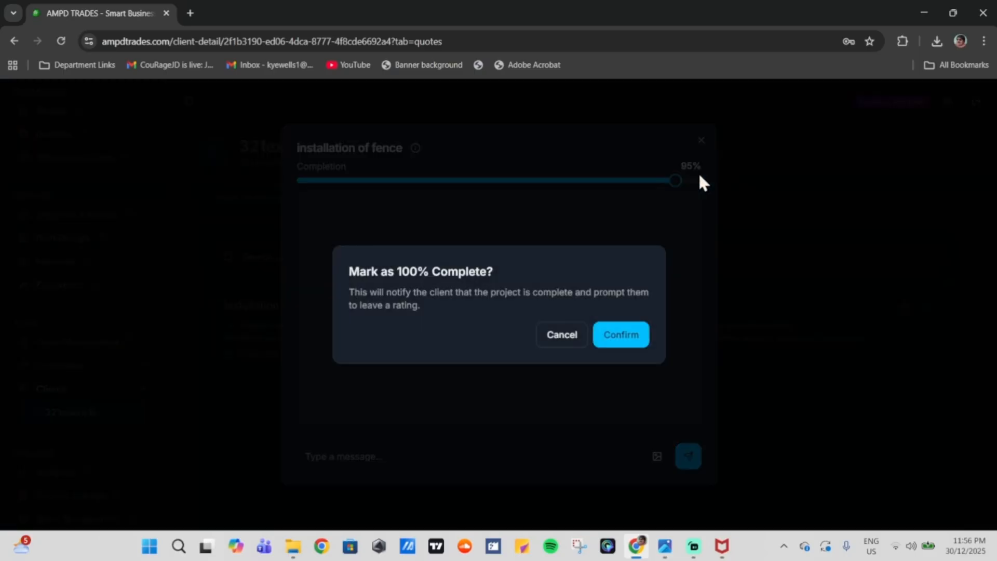
pyautogui.click(619, 337)
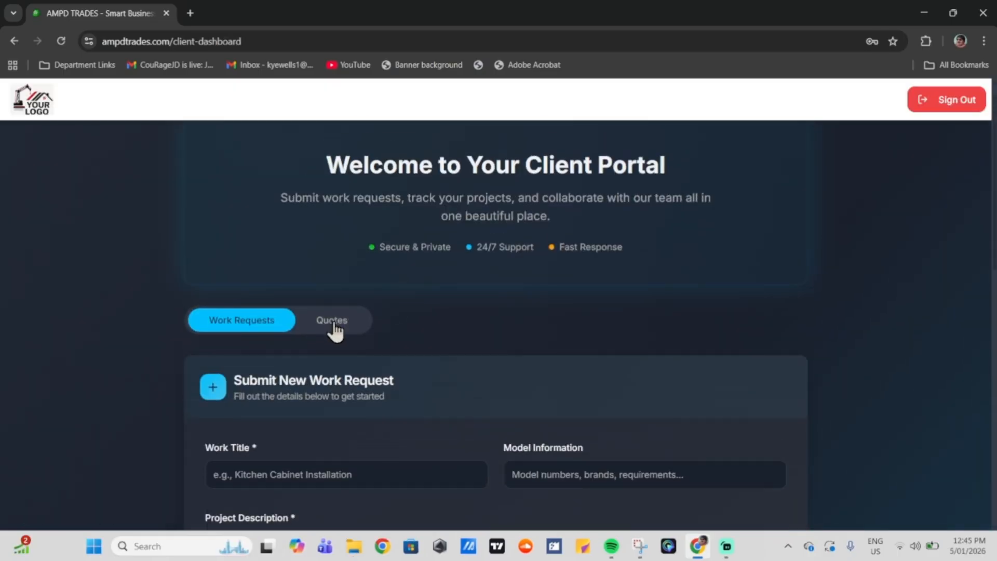
# Step: Rate the installation of fence quote 5 stars with feedback 'great work, overall good experience!' and submit
pyautogui.click(355, 331)
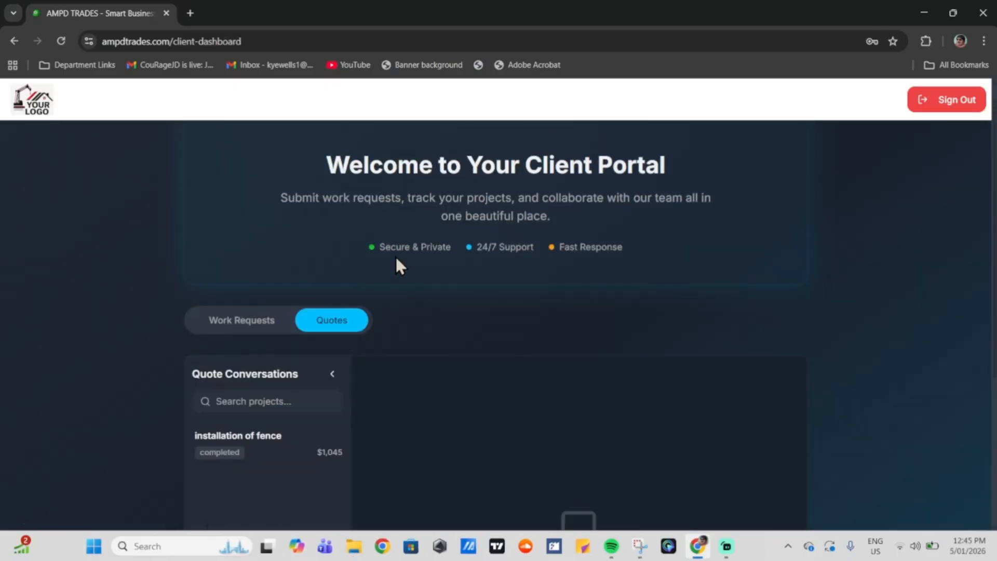
pyautogui.scroll(-4, 411, 249)
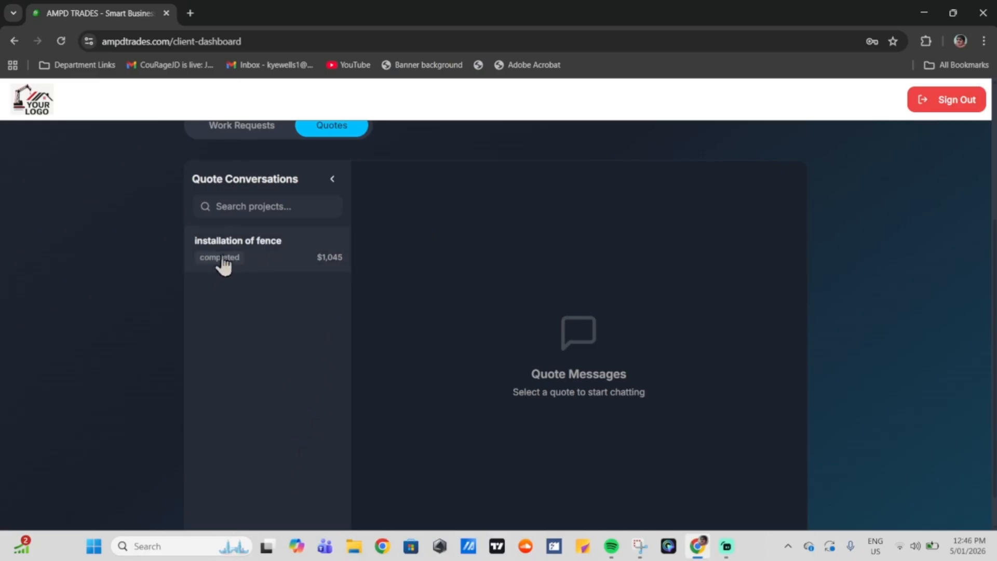
pyautogui.click(276, 264)
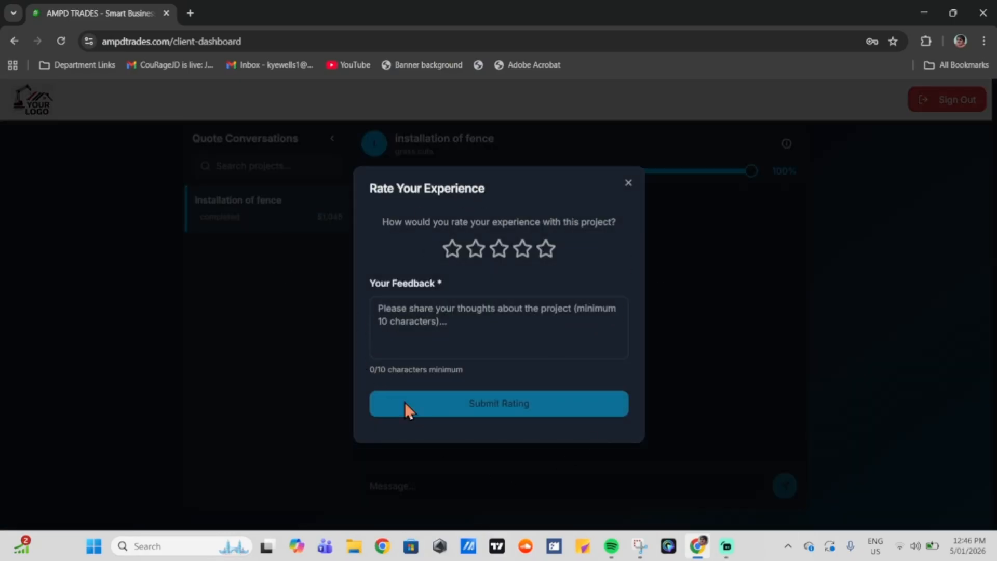
pyautogui.click(545, 248)
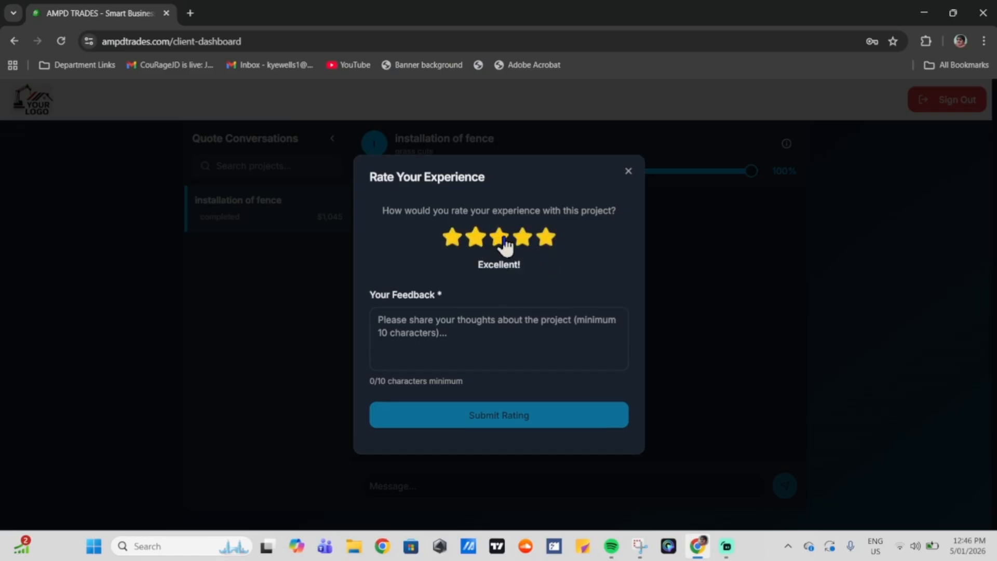
pyautogui.click(410, 327)
pyautogui.write('great work, overall good experience!')
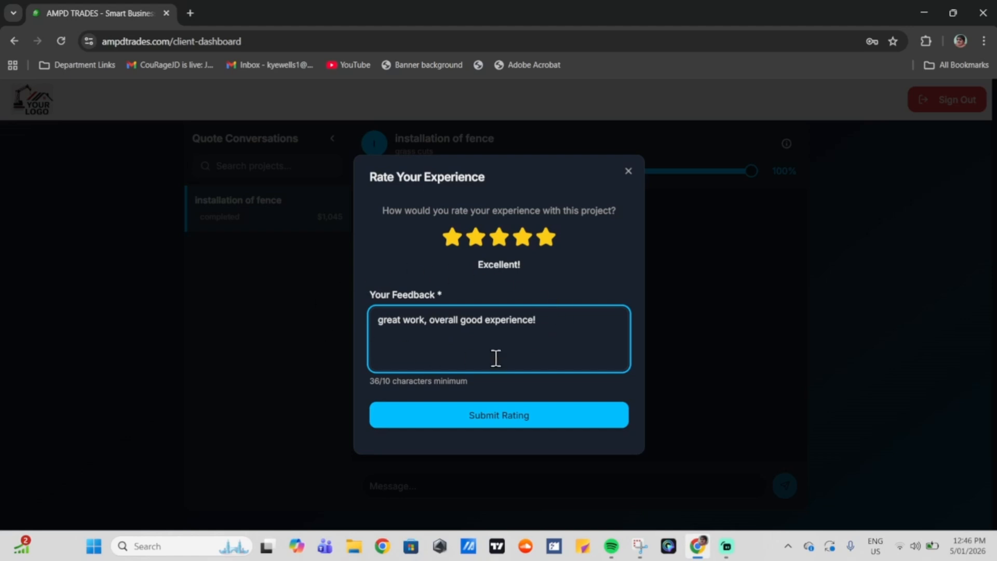
pyautogui.click(523, 422)
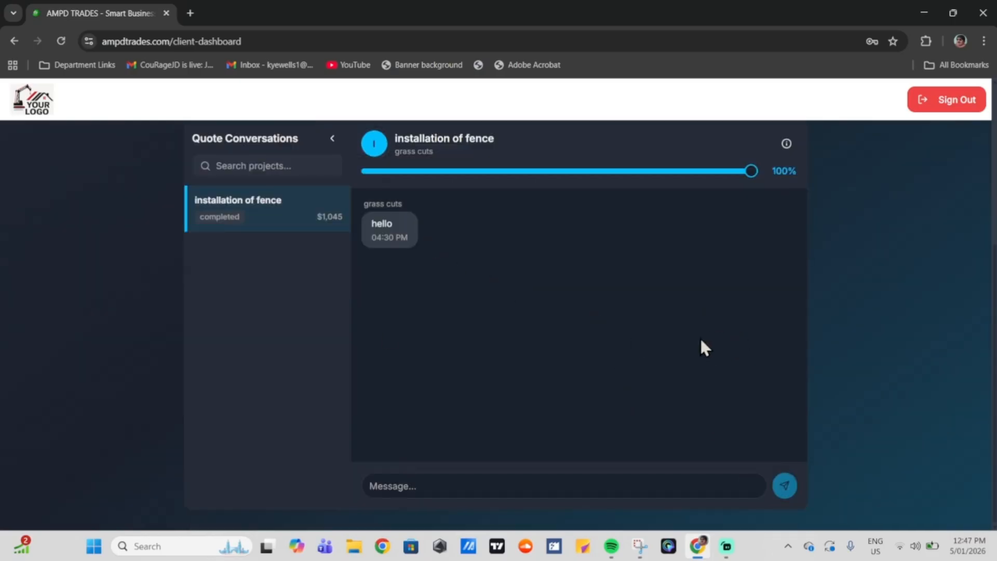
pyautogui.scroll(5, 538, 293)
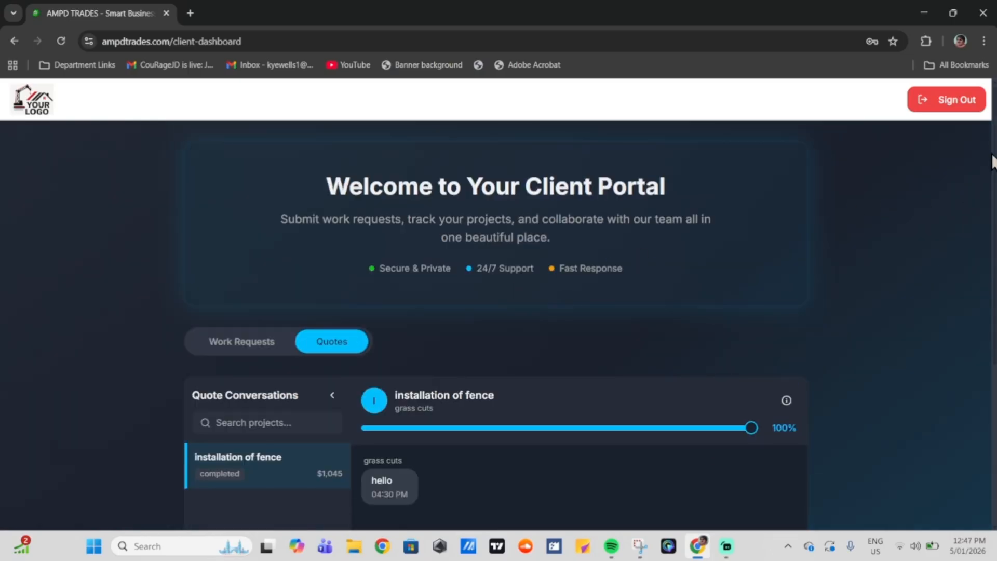
# Step: Sign out of the client portal and go to the Analytics page
pyautogui.click(944, 99)
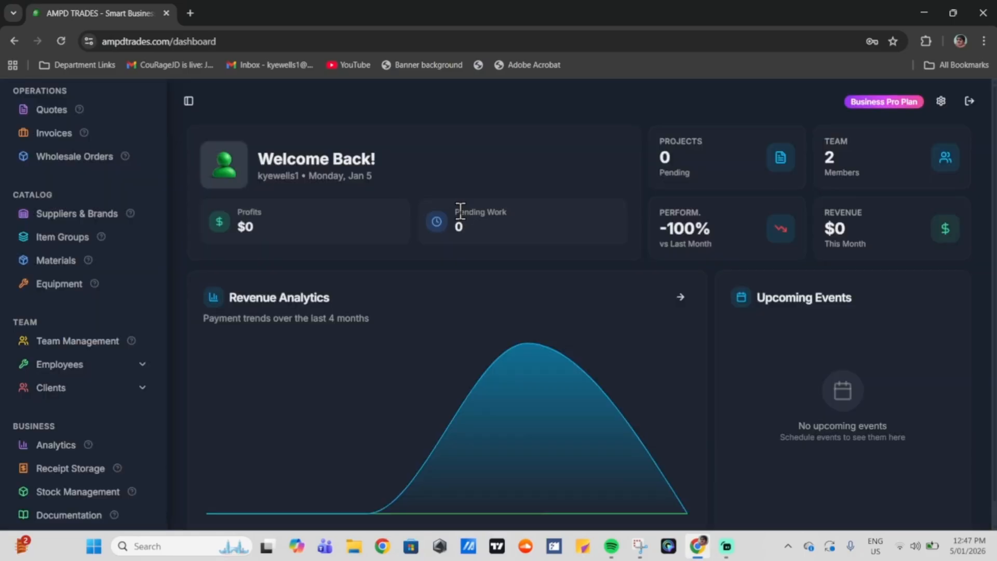
pyautogui.click(68, 448)
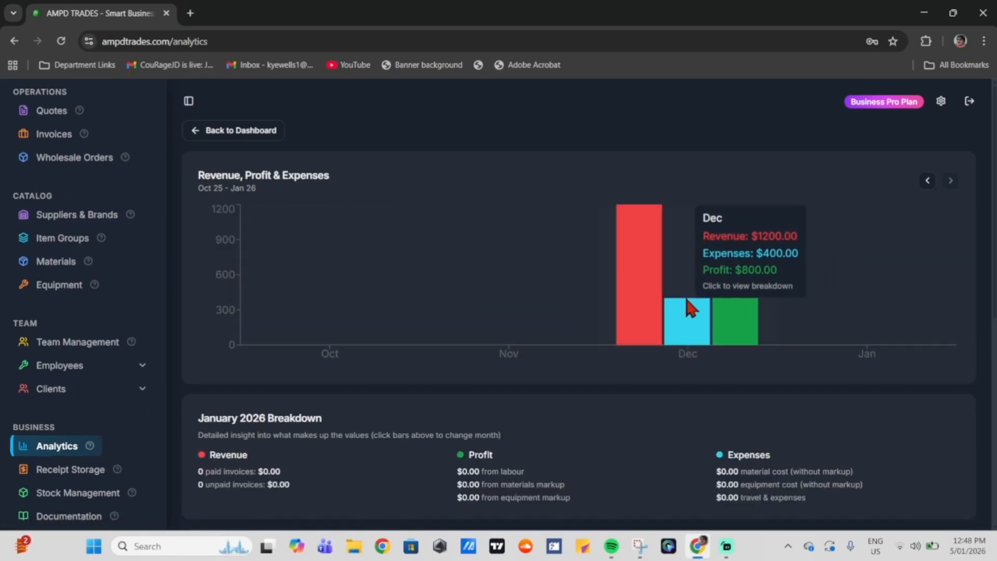
pyautogui.scroll(-2, 685, 308)
# Step: View December 2025: $1200 revenue, $400 expenses, $800 profit, and the 5.0 Business Rating
pyautogui.click(687, 187)
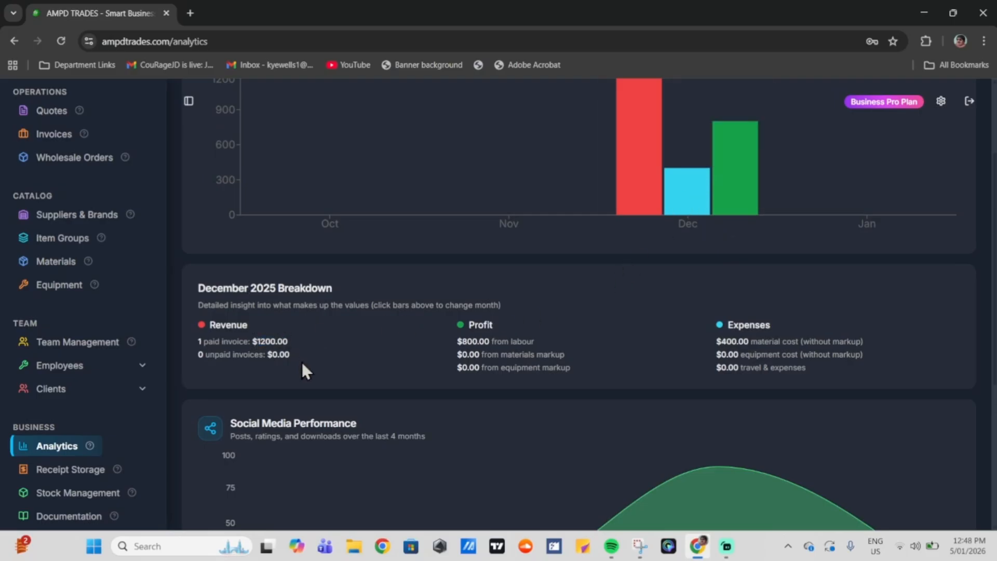
pyautogui.moveTo(449, 343); pyautogui.dragTo(483, 343)
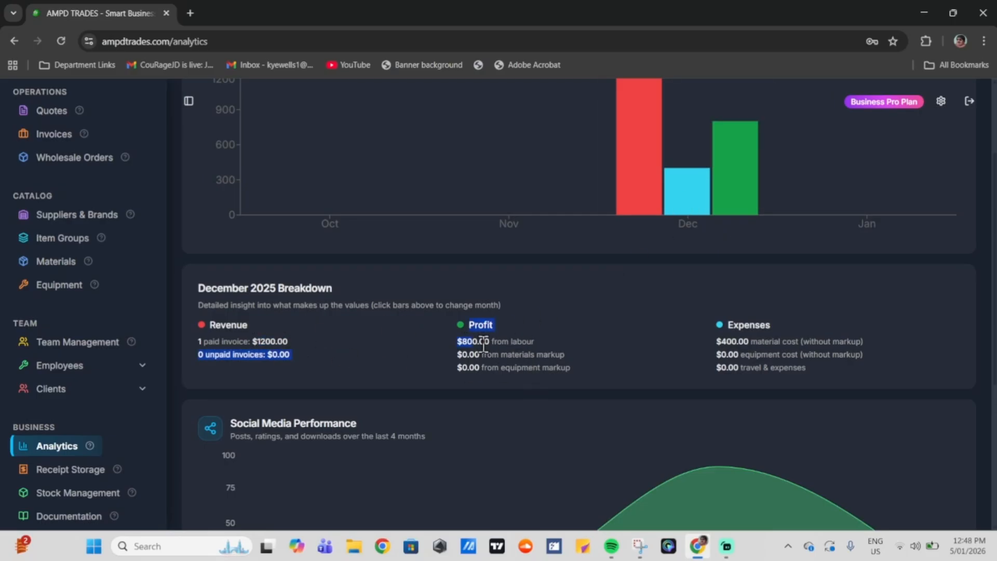
pyautogui.click(484, 345)
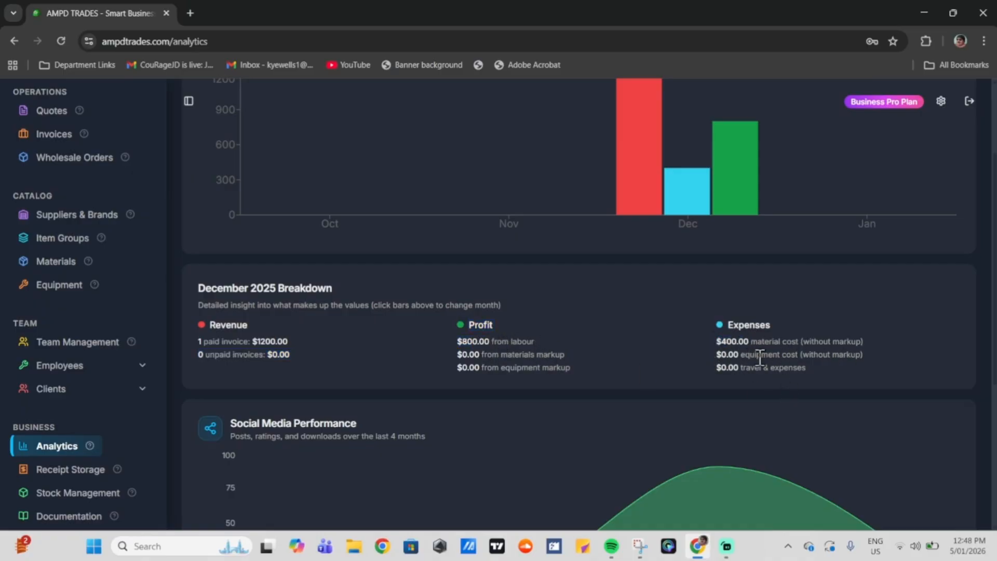
pyautogui.scroll(-5, 360, 316)
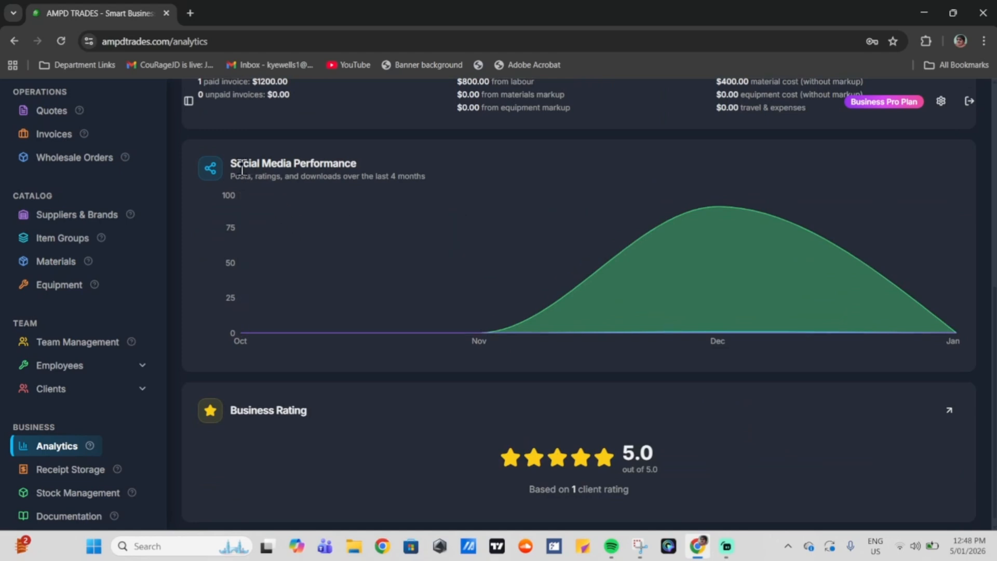
pyautogui.scroll(4, 47, 218)
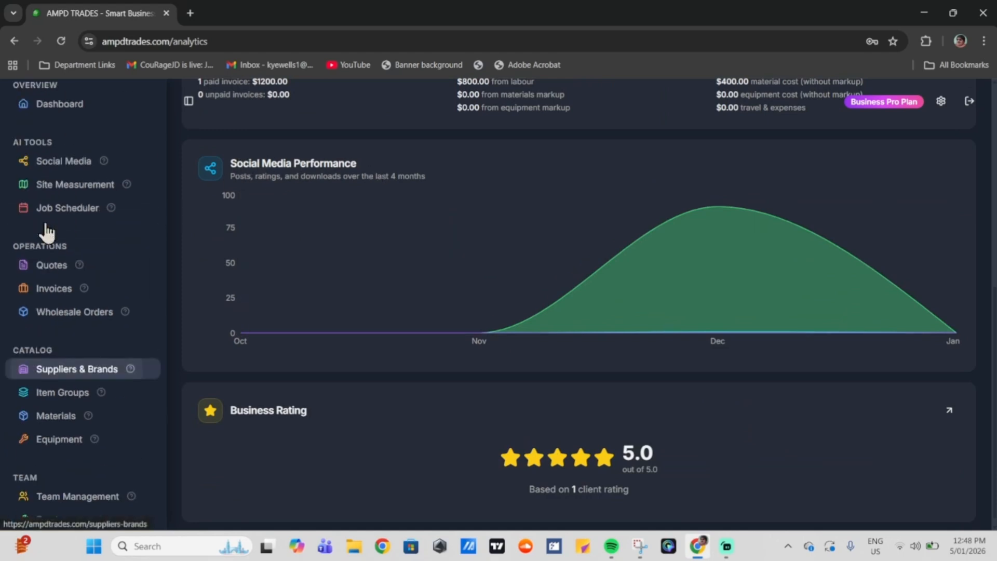
pyautogui.click(59, 207)
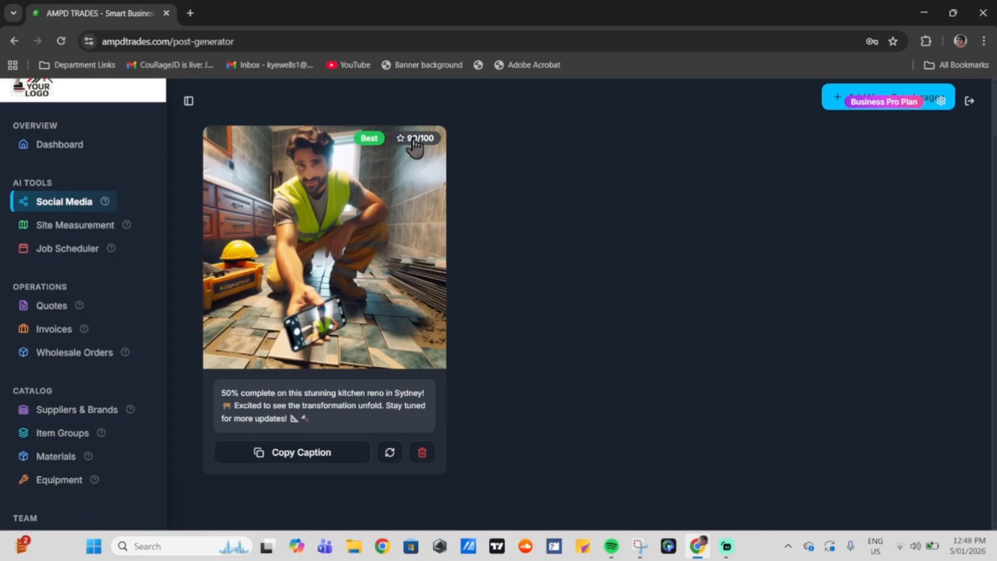
pyautogui.scroll(-4, 60, 333)
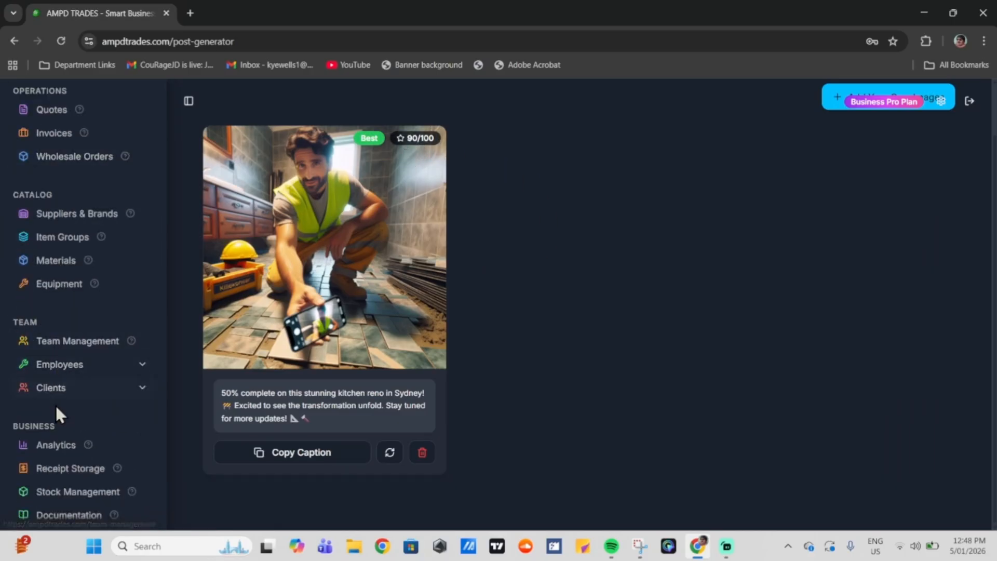
pyautogui.click(54, 446)
pyautogui.scroll(-5, 260, 405)
pyautogui.moveTo(706, 307)
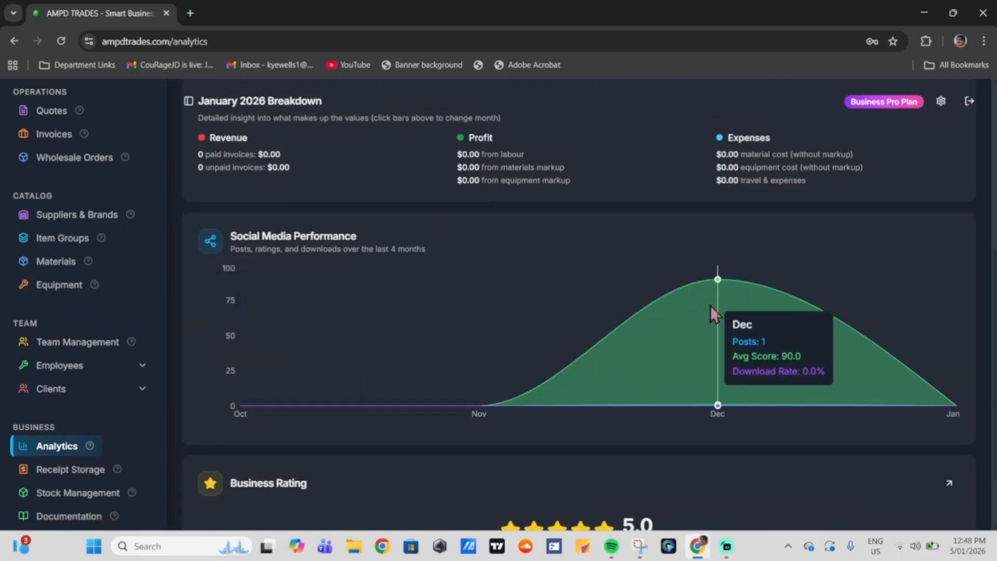
pyautogui.scroll(1, 710, 305)
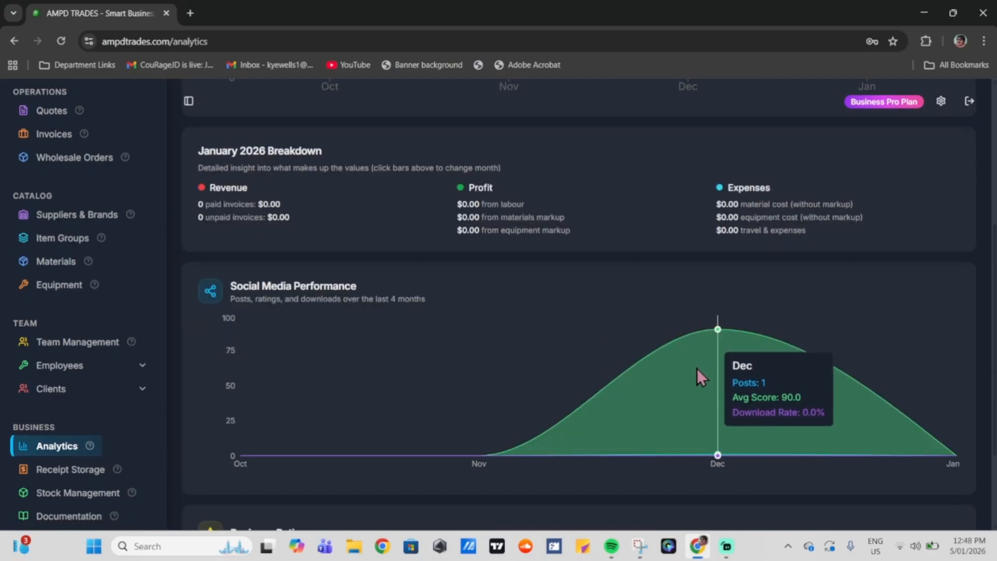
pyautogui.scroll(-3, 460, 359)
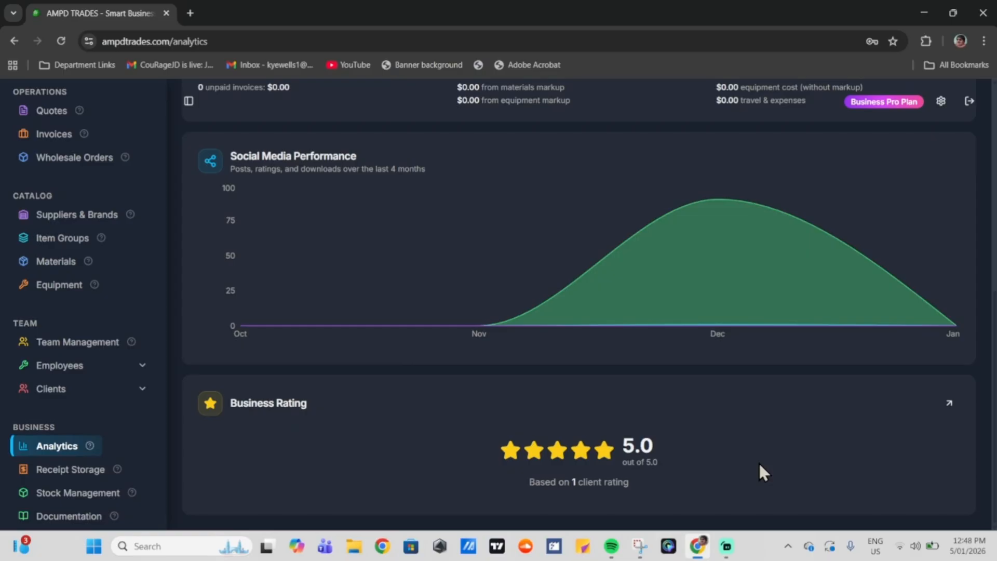
# Step: Review the fence project's title and review text in the full ratings list, then close it
pyautogui.click(948, 404)
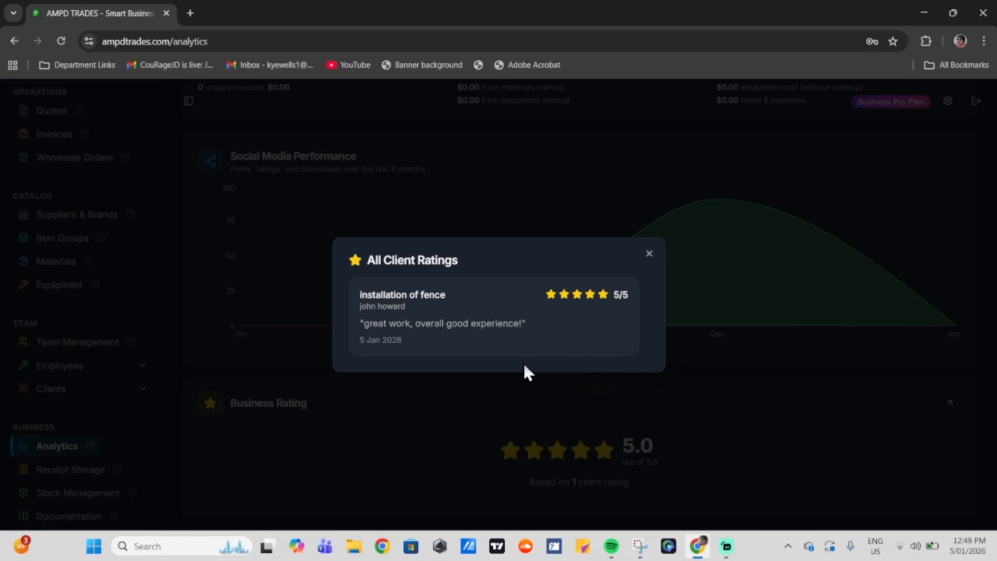
pyautogui.moveTo(384, 294); pyautogui.dragTo(434, 290)
pyautogui.click(437, 291)
pyautogui.moveTo(367, 321); pyautogui.dragTo(528, 316)
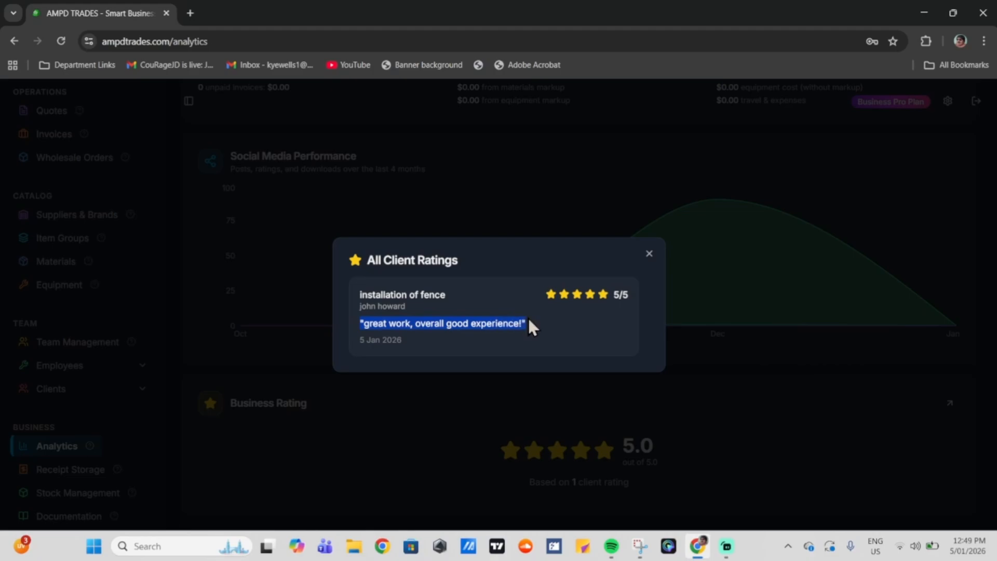
pyautogui.click(528, 317)
pyautogui.click(649, 253)
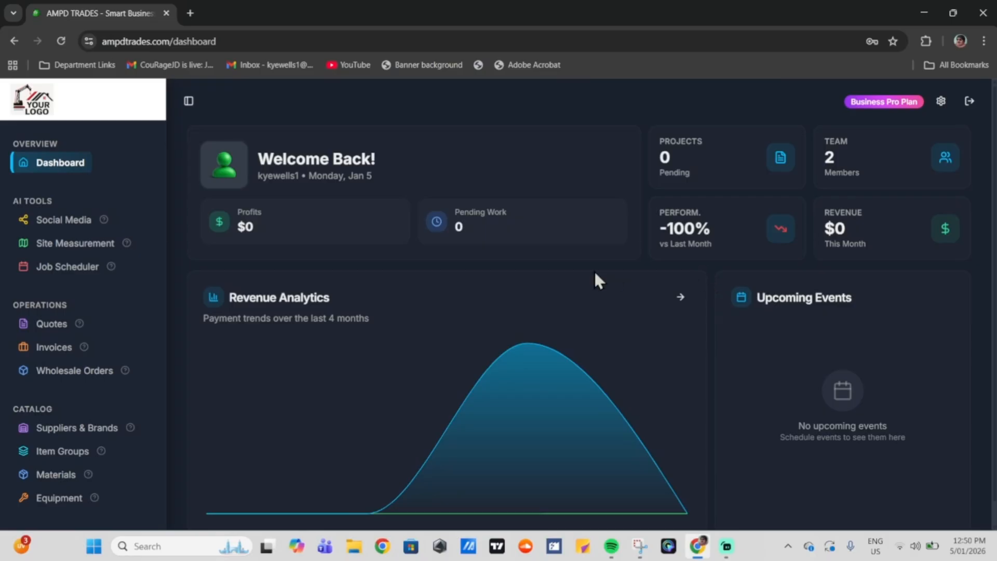
pyautogui.scroll(-3, 73, 442)
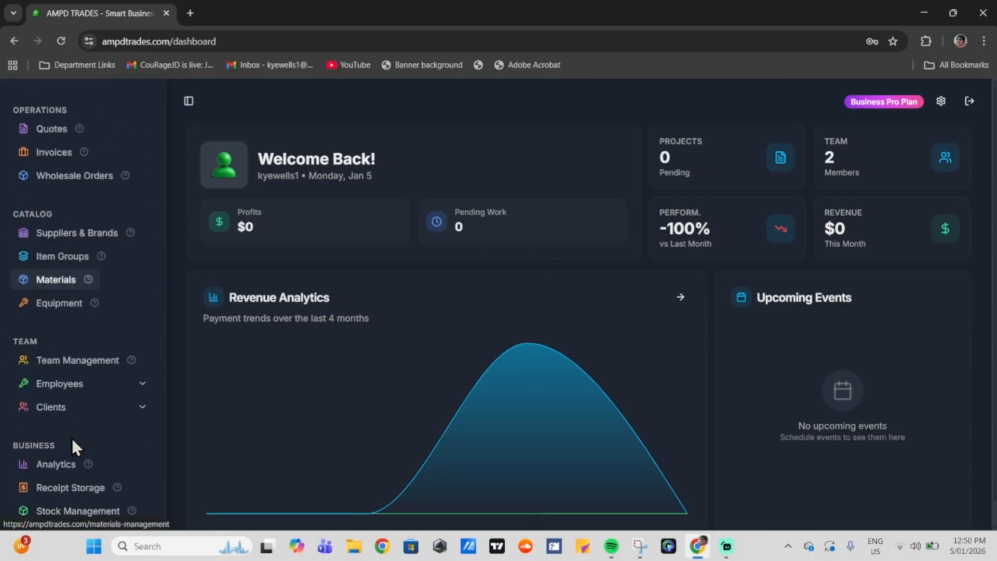